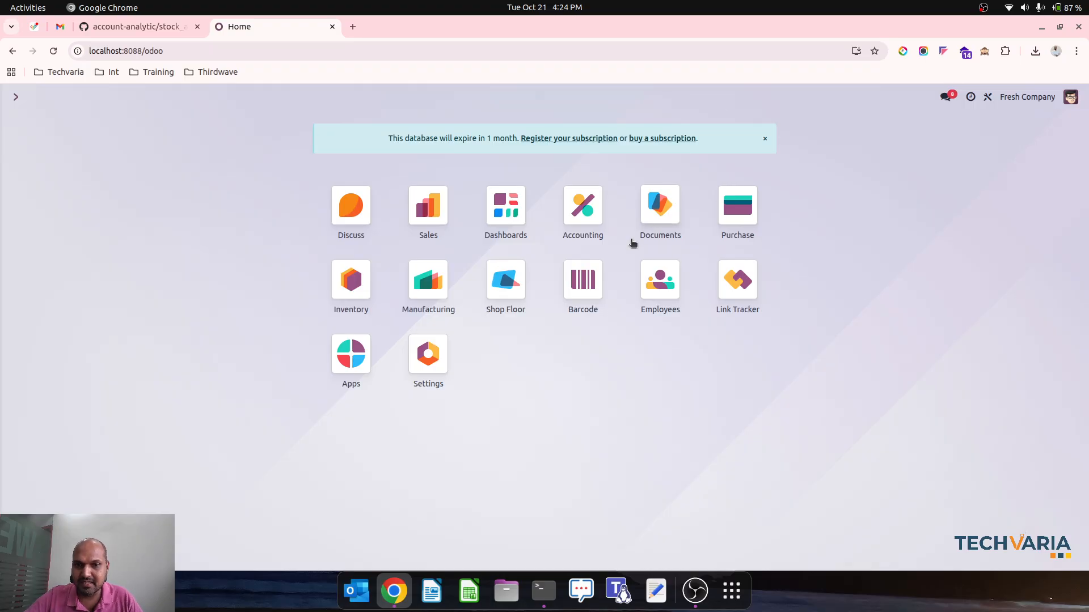
Create and save an inventory warehouse named Warehouse1 with the short name WH1
left_click(366, 288)
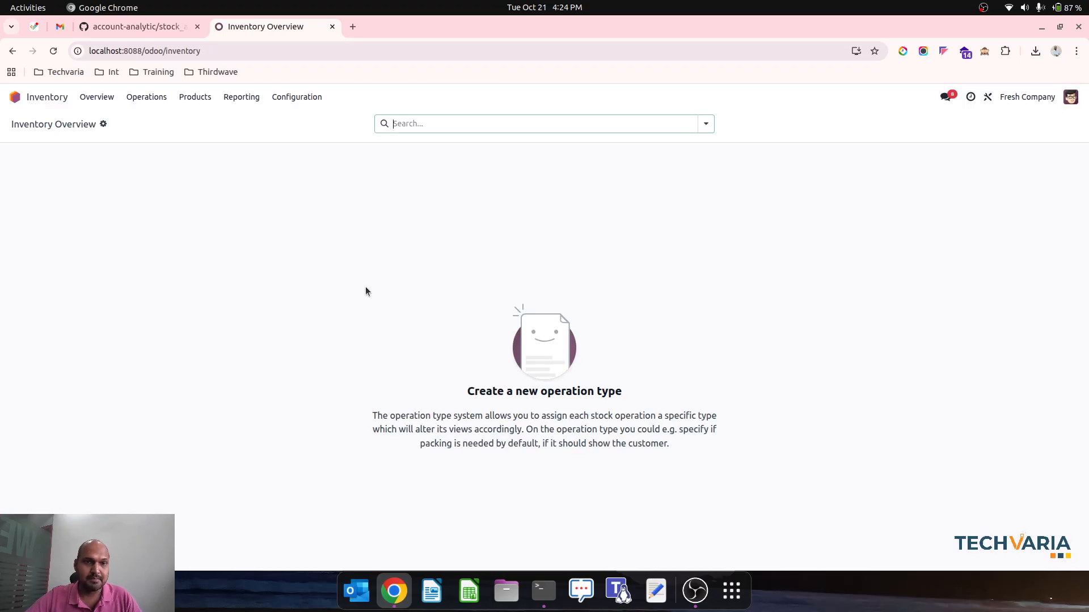
left_click(313, 99)
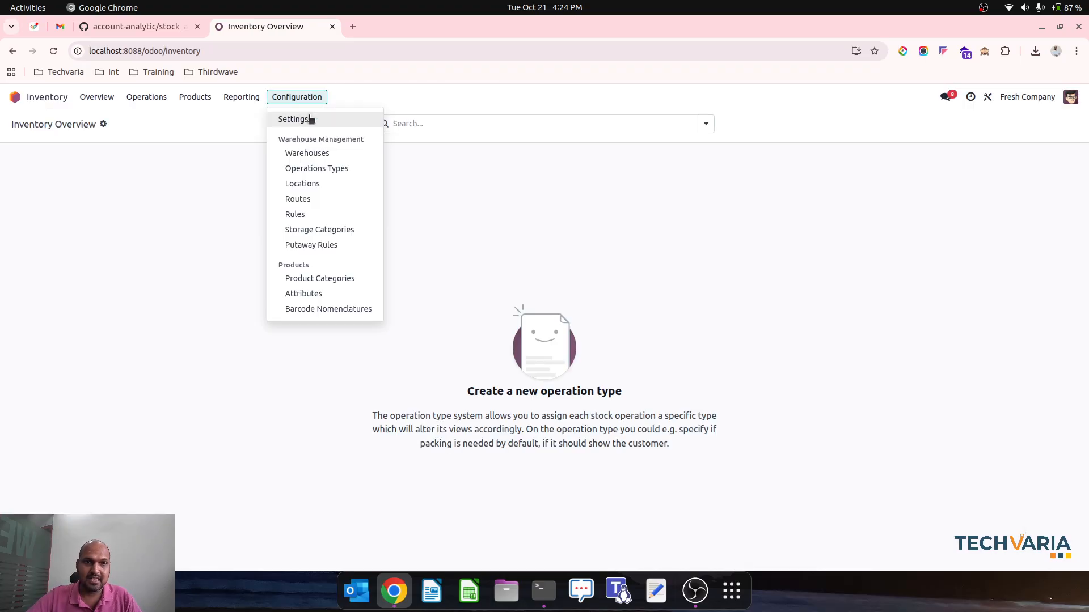
left_click(318, 150)
left_click(27, 124)
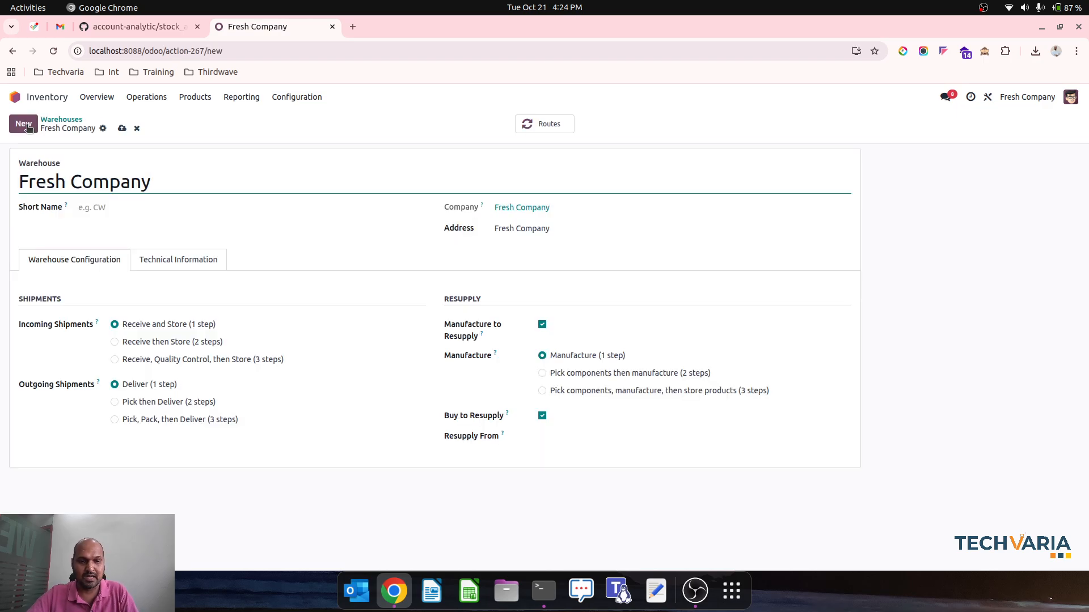
triple_click(100, 181)
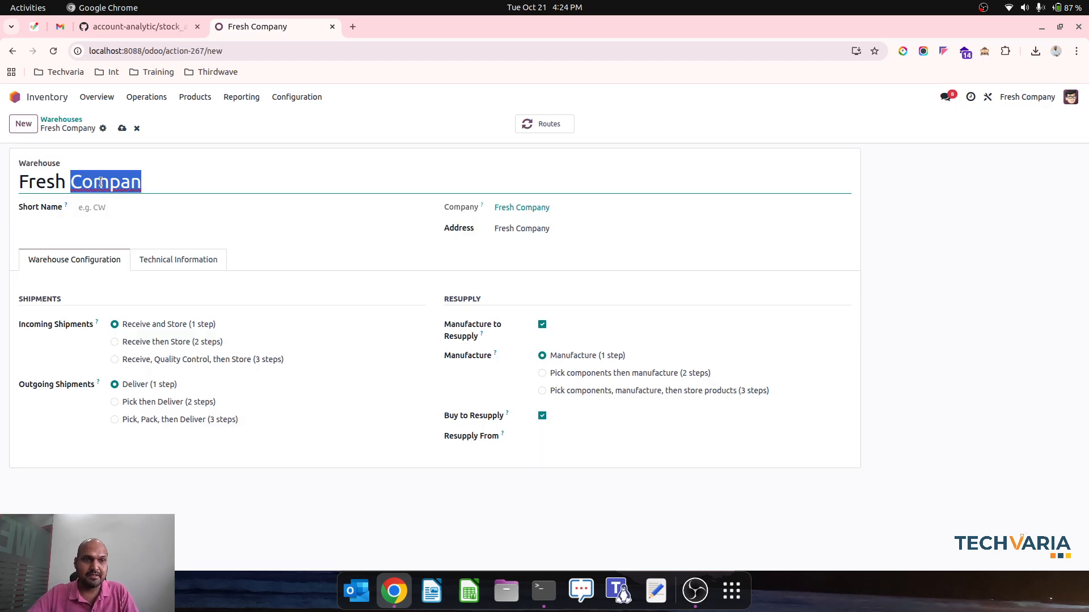
type("Warehouse1")
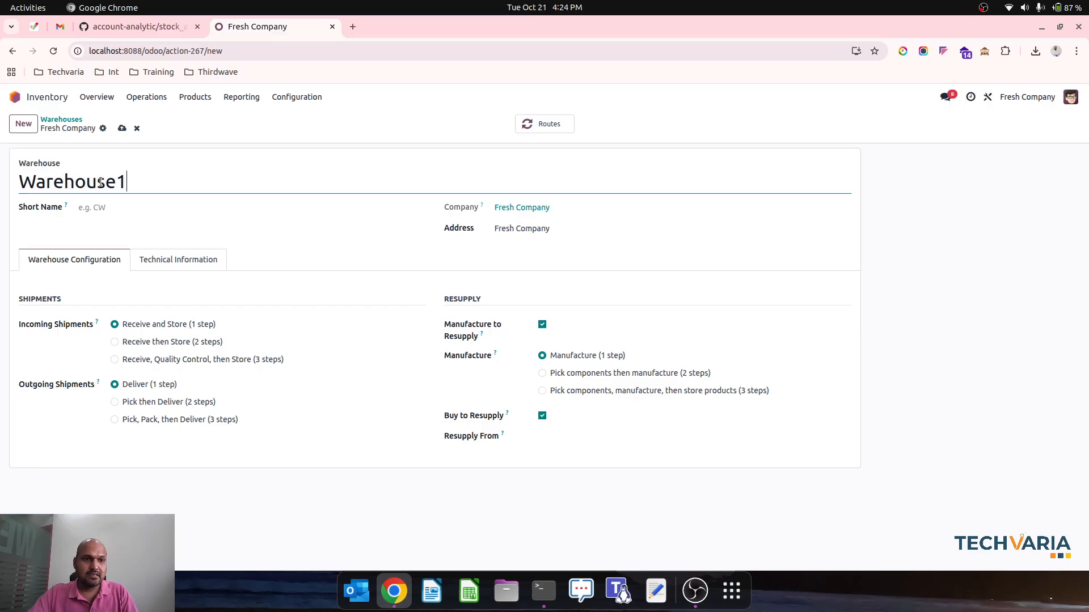
key("Tab")
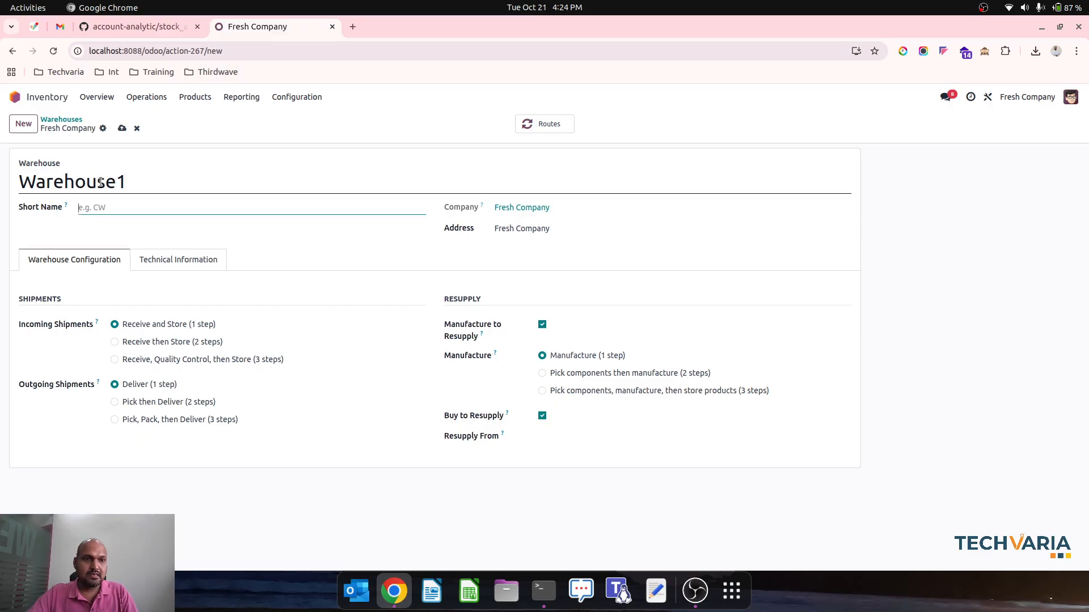
type("WH1")
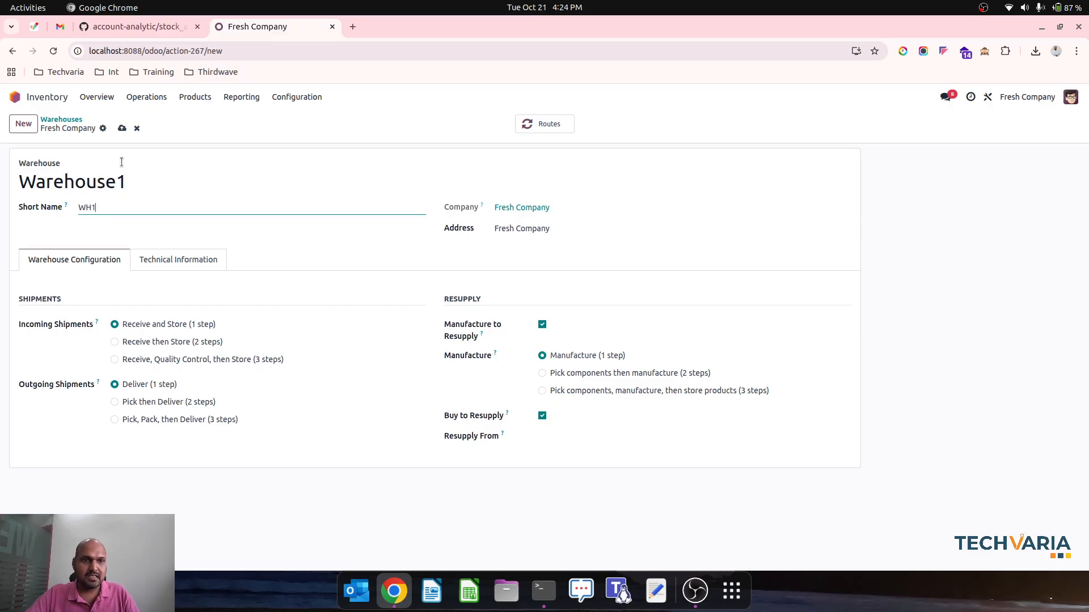
left_click(122, 128)
Create and save a second warehouse named Warehouse2 with the short name WH2
left_click(24, 124)
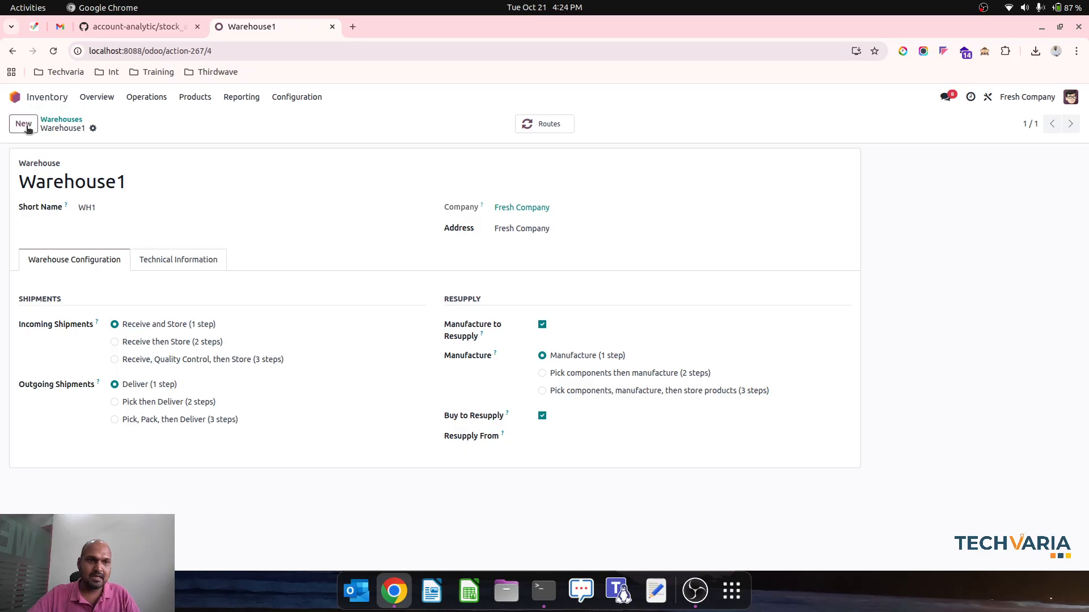
triple_click(127, 182)
type("Warehouse2")
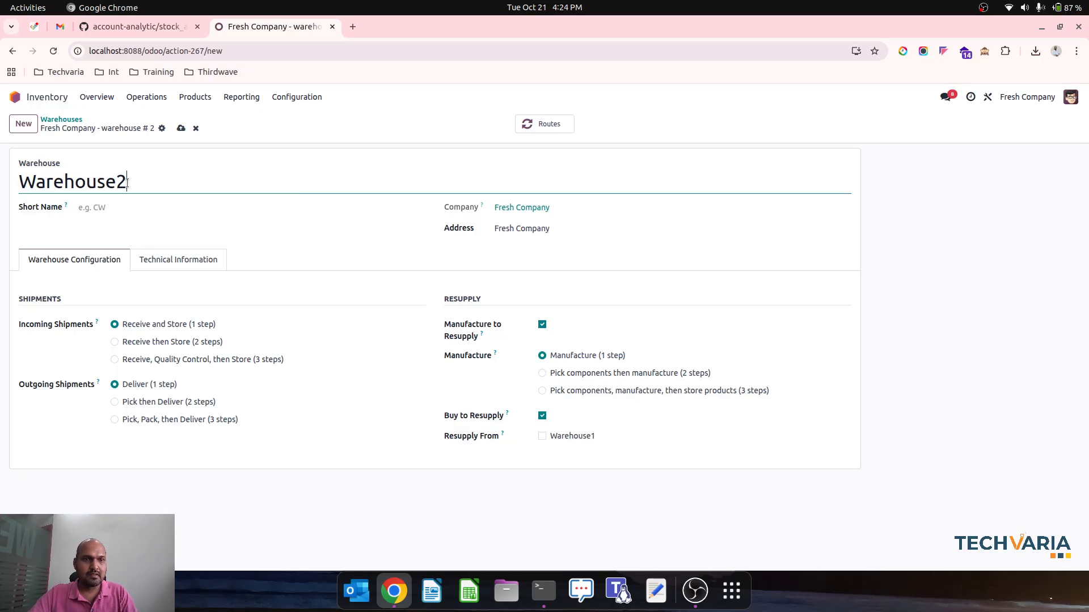
key("Tab")
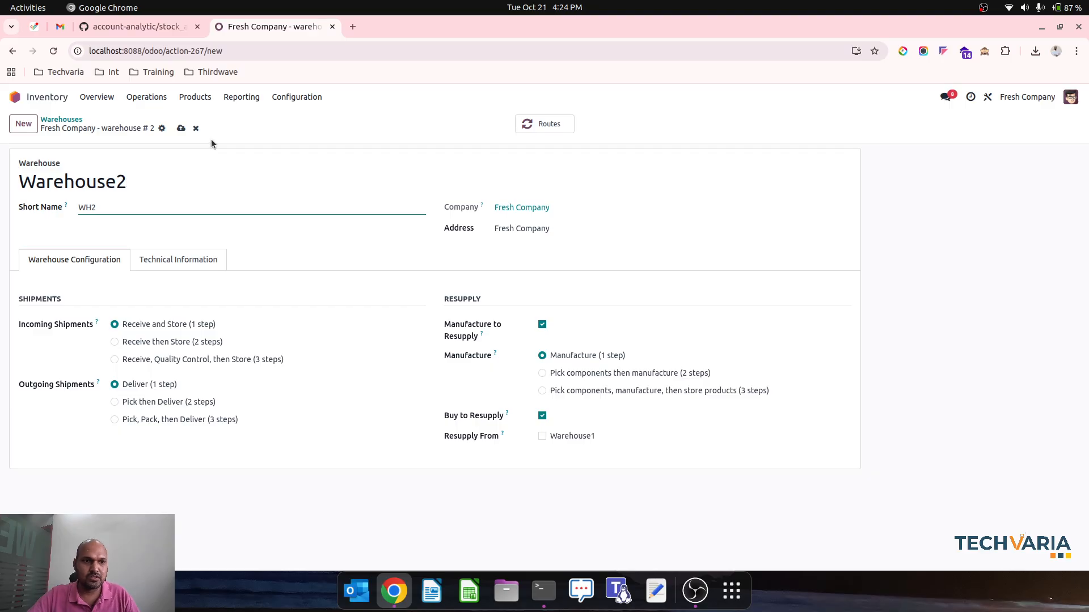
left_click(181, 128)
left_click(65, 117)
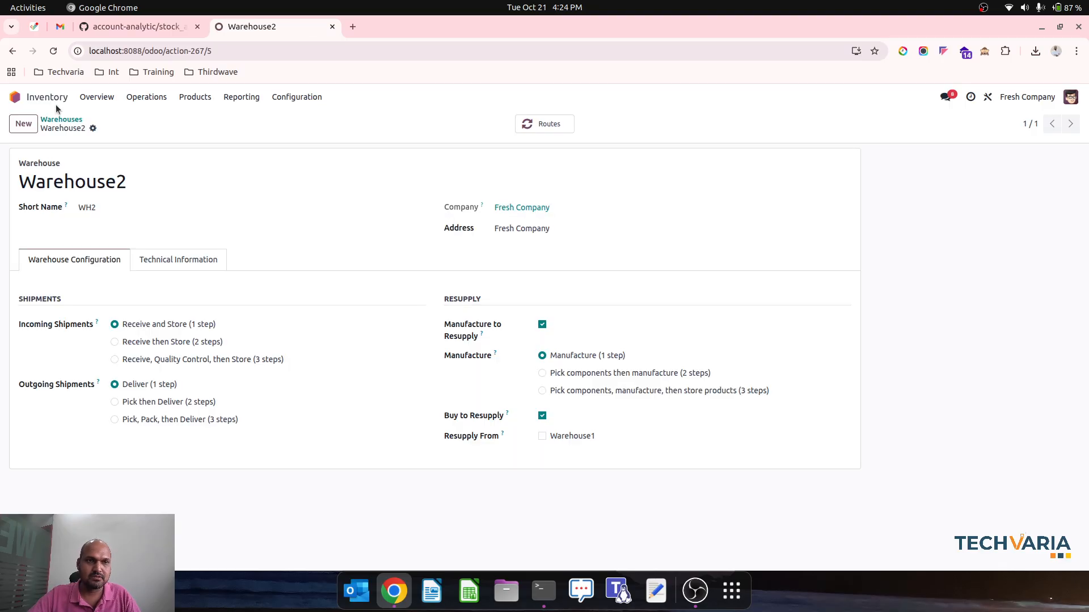
Set the All product category to Automated inventory valuation and Average Cost (AVCO) costing, and save it
left_click(297, 97)
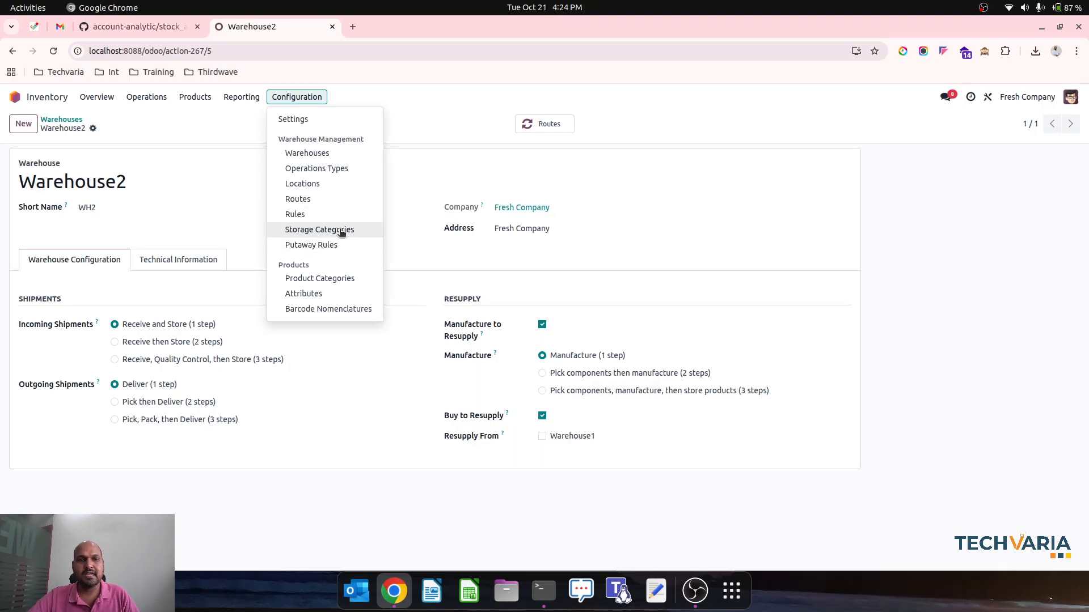
left_click(320, 278)
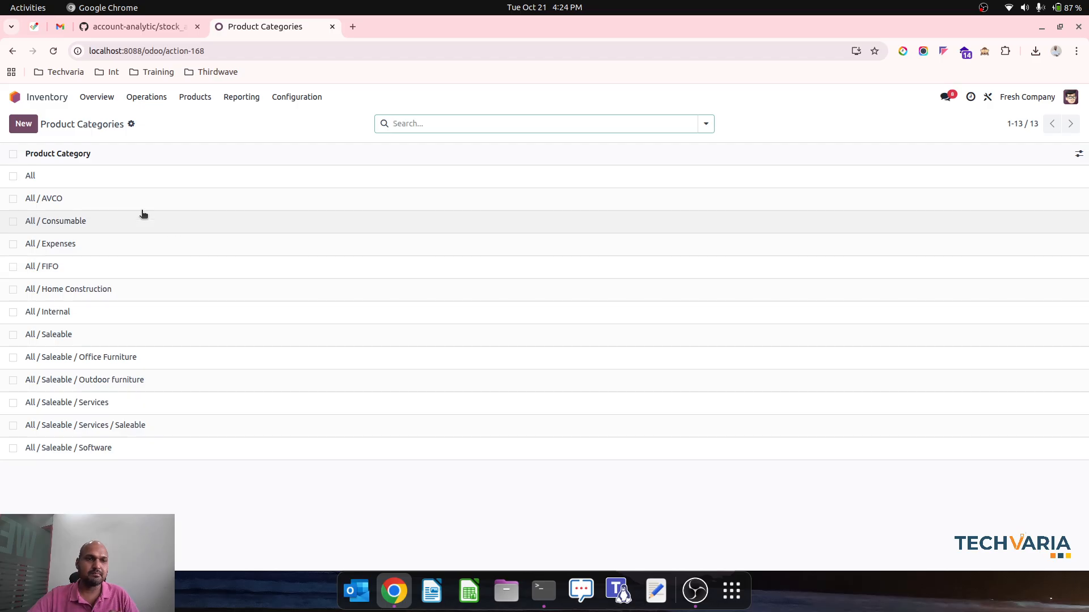
left_click(90, 178)
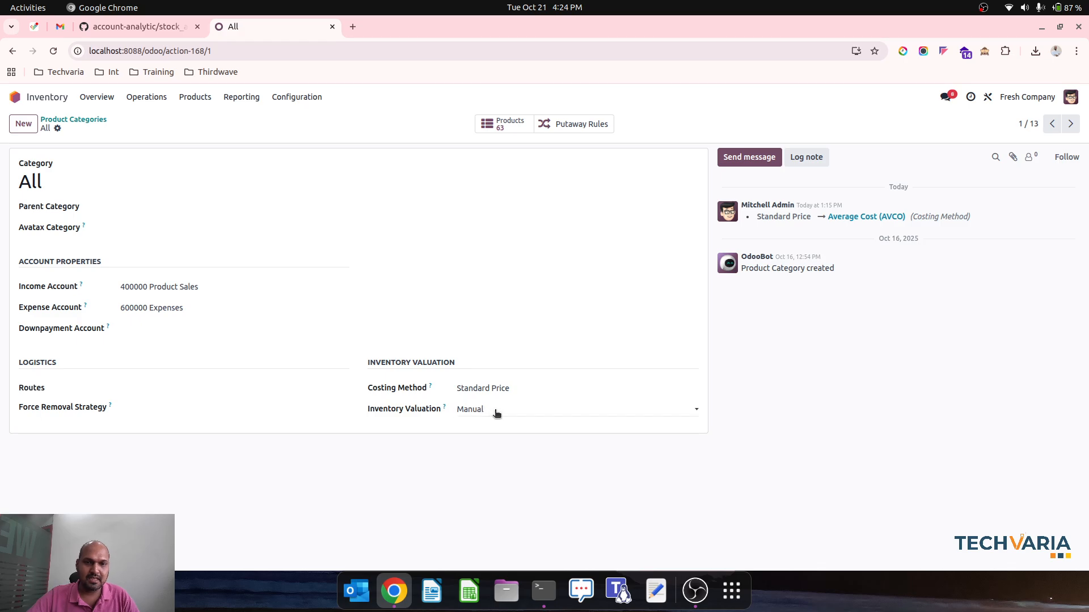
left_click(477, 409)
left_click(488, 450)
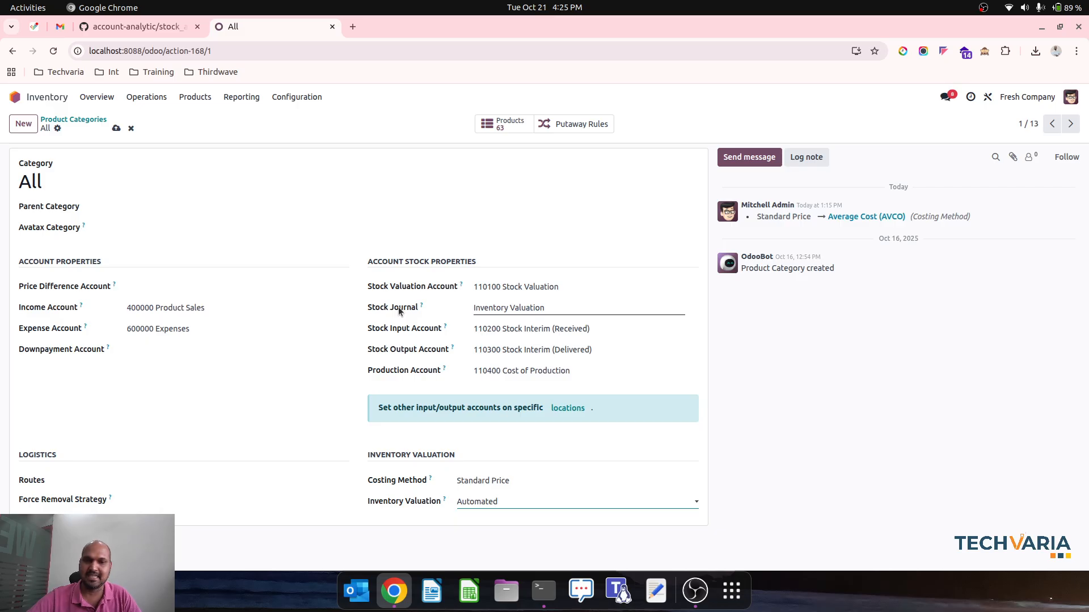
left_click(488, 481)
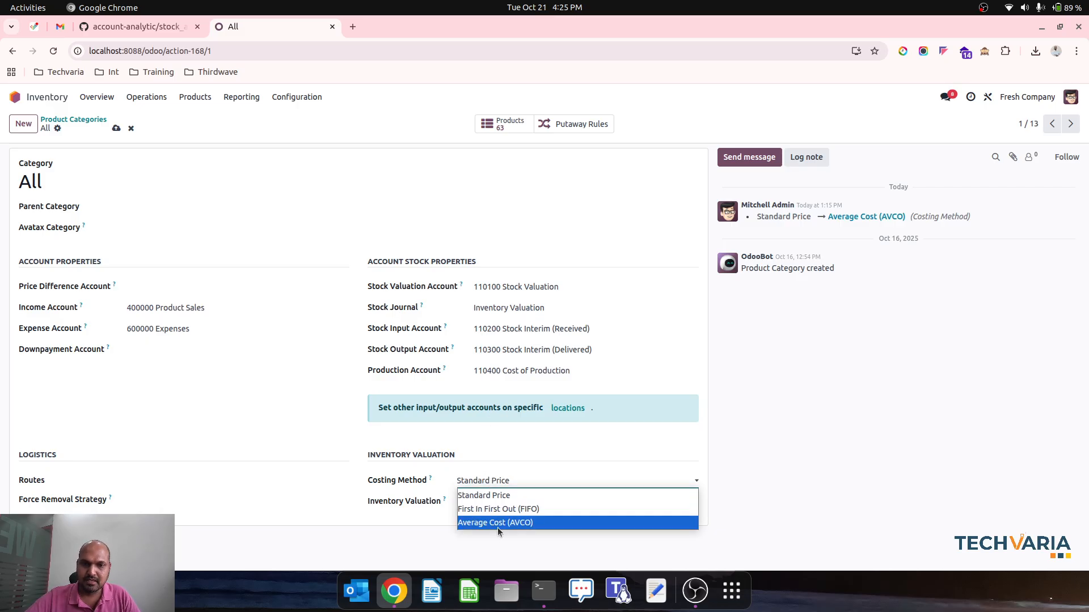
left_click(496, 523)
left_click(255, 354)
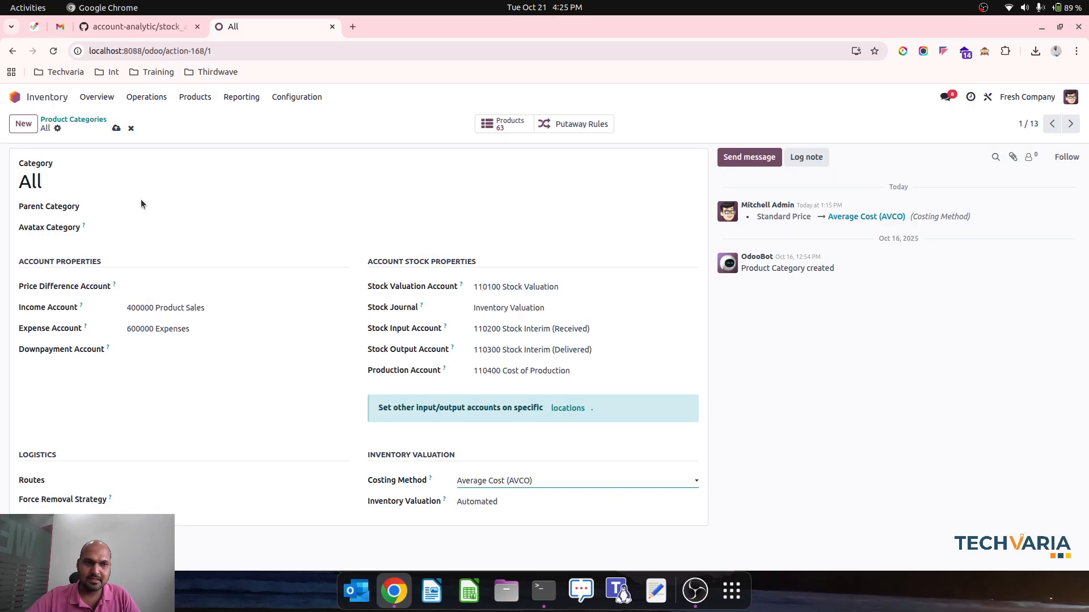
left_click(115, 129)
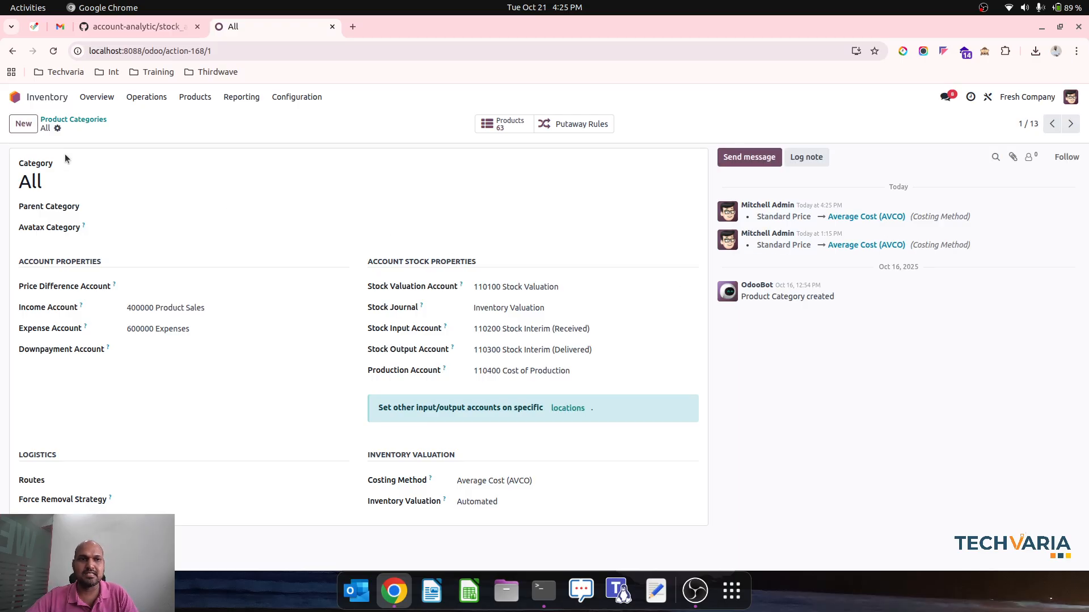
Search the inventory products for "mto"
left_click(195, 97)
left_click(209, 115)
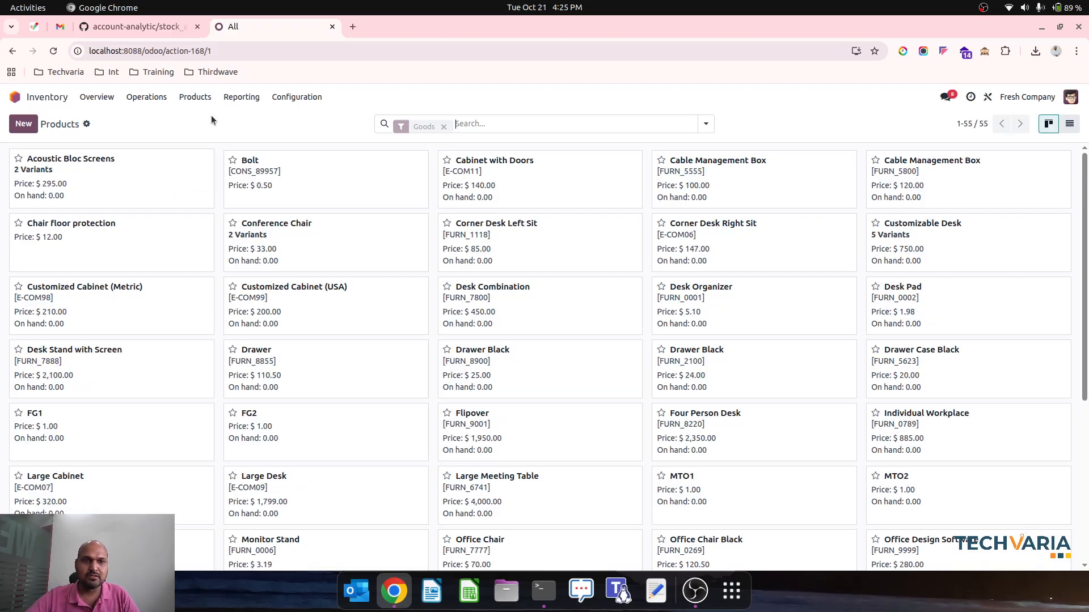
type("mto")
key("Return")
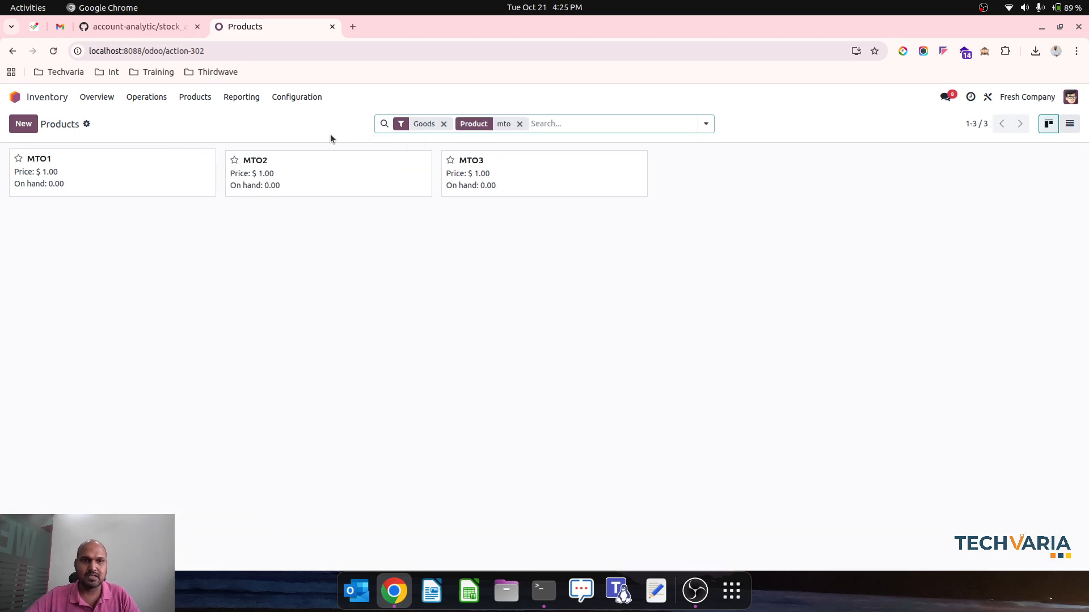
Turn off the Replenish on Order (MTO) route for product MTO1 and save the product
left_click(157, 179)
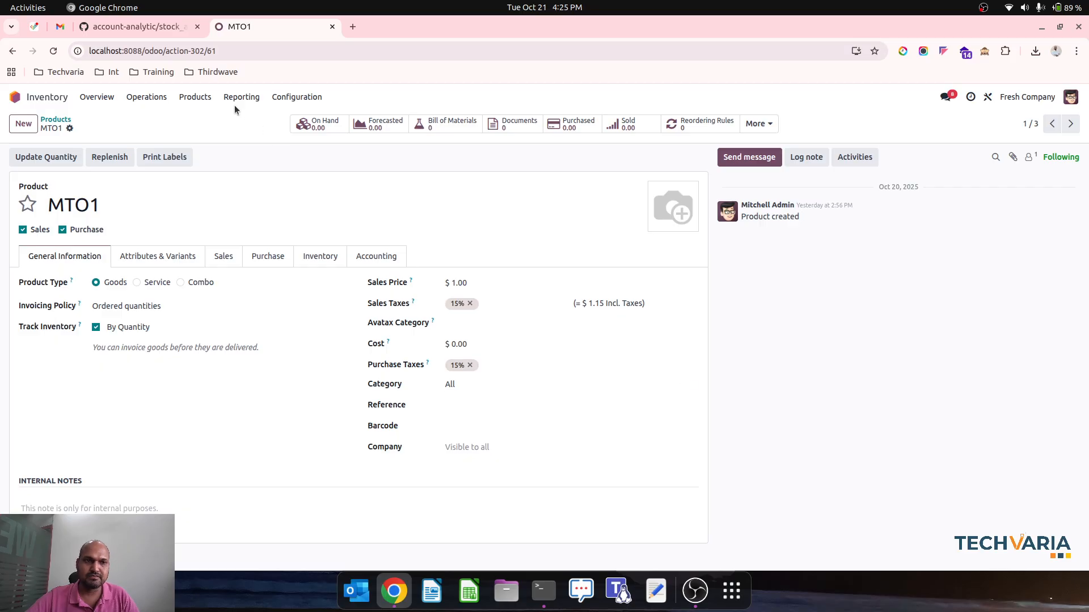
left_click(56, 120)
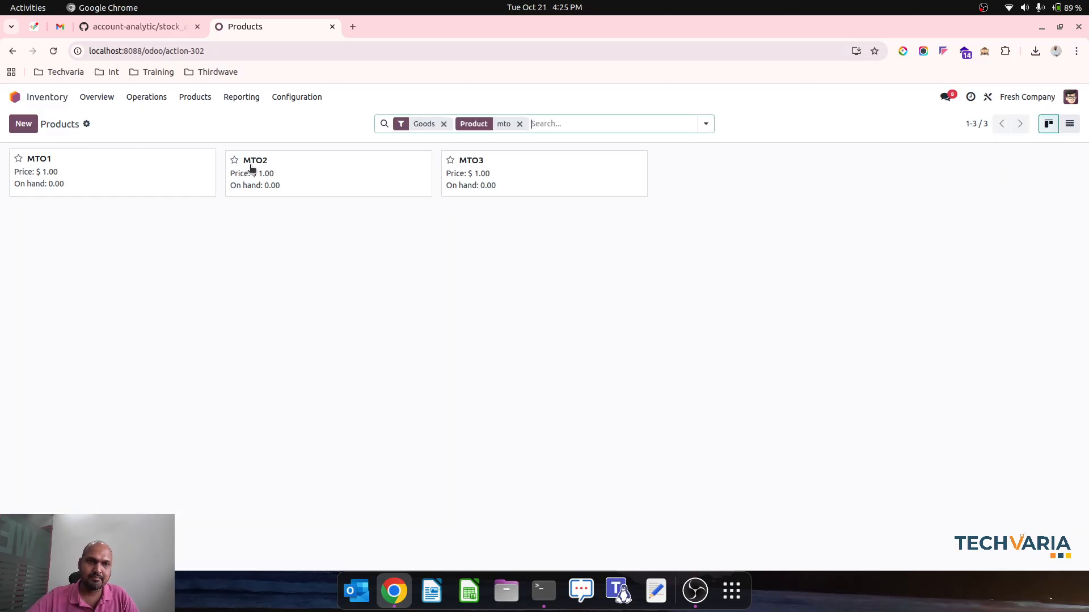
left_click(165, 183)
left_click(328, 258)
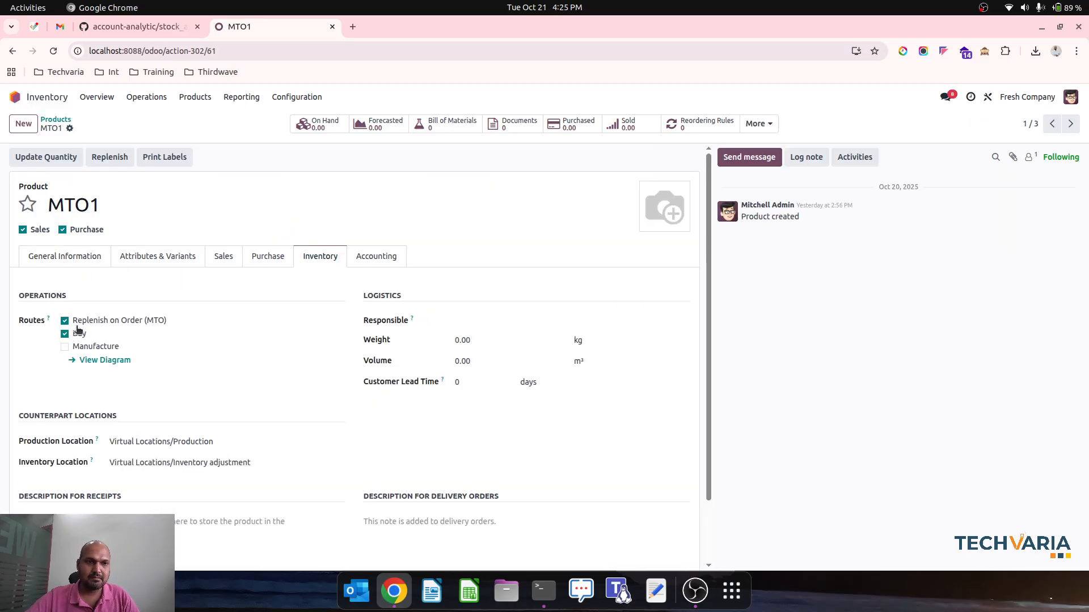
left_click(78, 325)
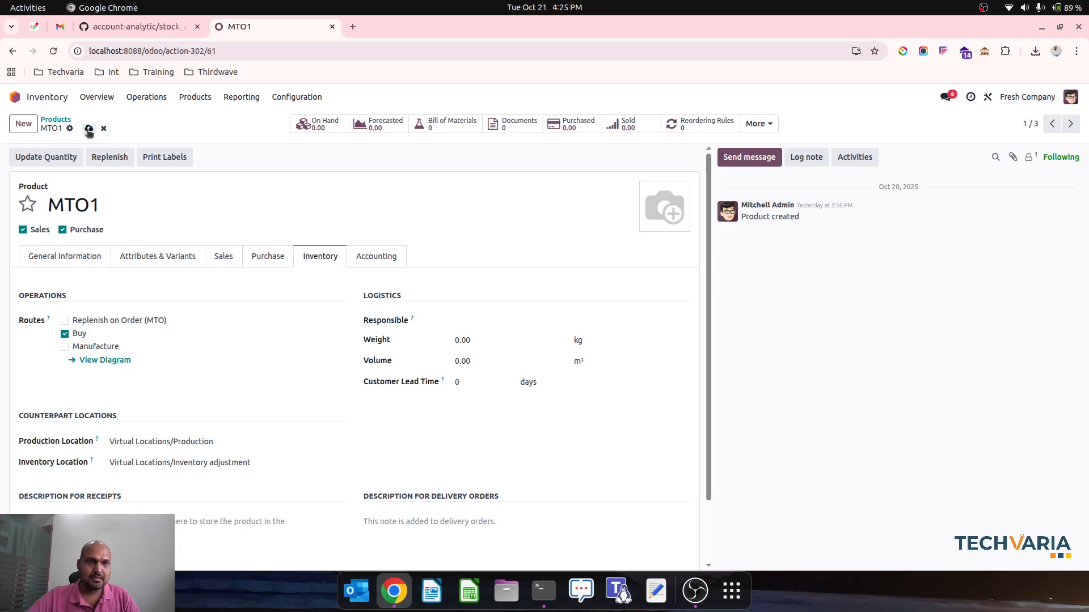
left_click(89, 128)
Turn off the Replenish on Order (MTO) route for product MTO2 and save the product
left_click(61, 122)
left_click(312, 180)
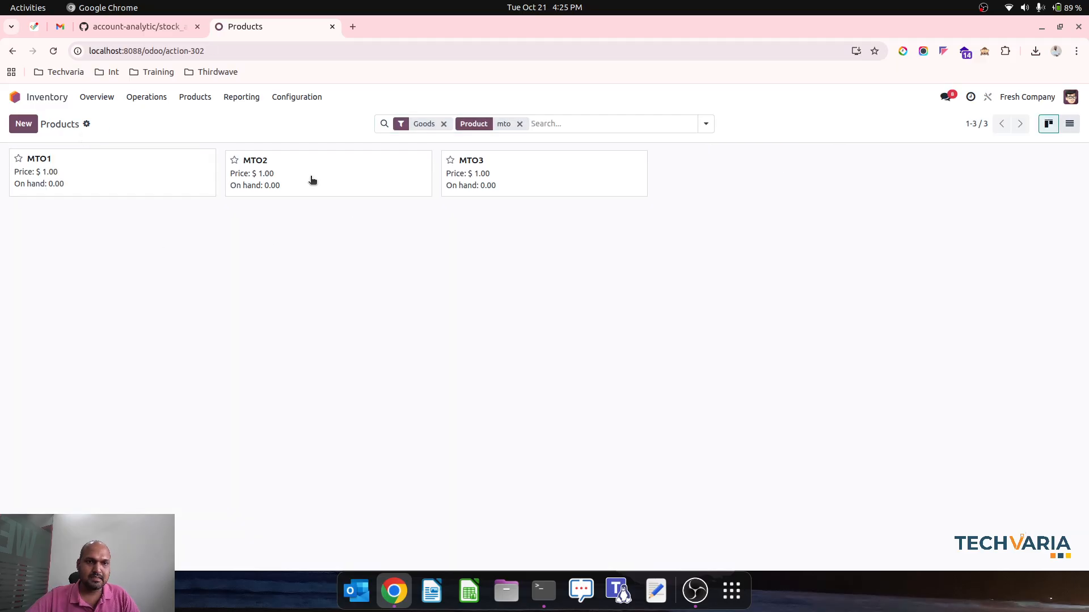
left_click(121, 319)
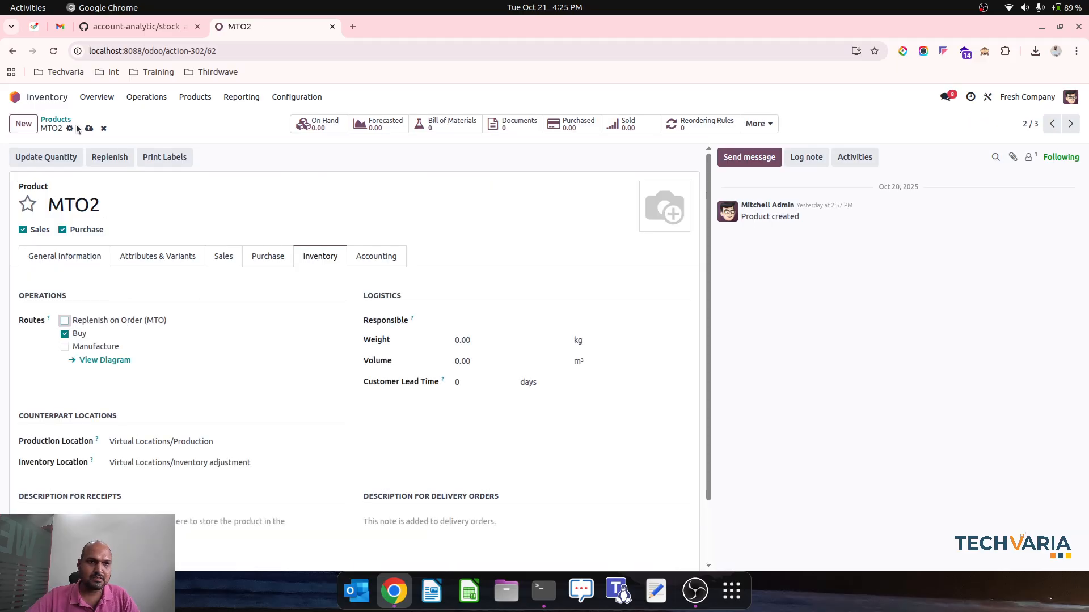
left_click(89, 130)
Turn off the Replenish on Order (MTO) route for product MTO3 and save the product
left_click(55, 120)
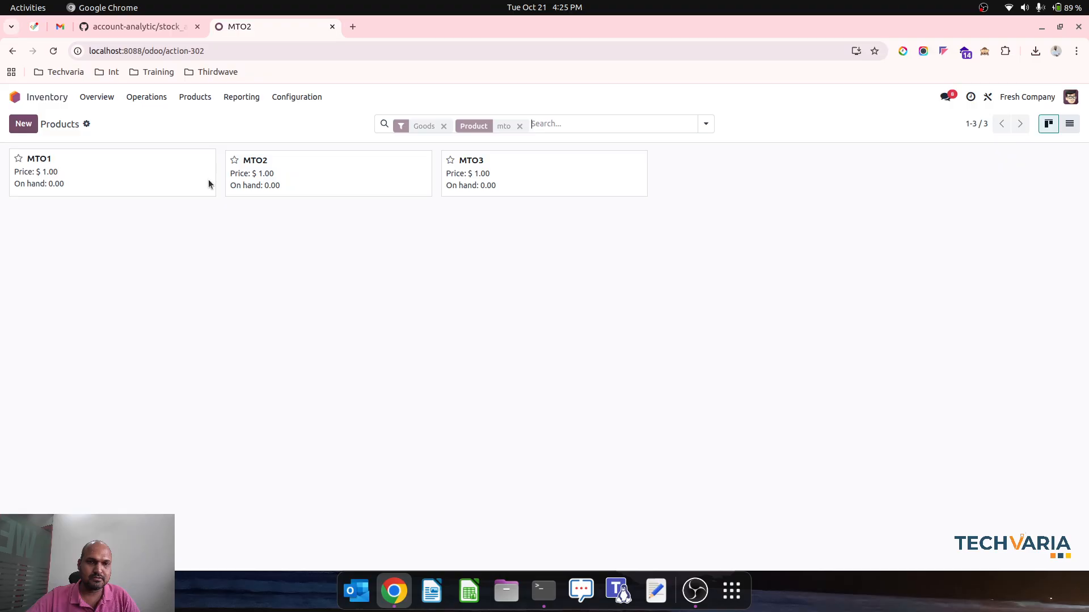
left_click(480, 183)
left_click(122, 320)
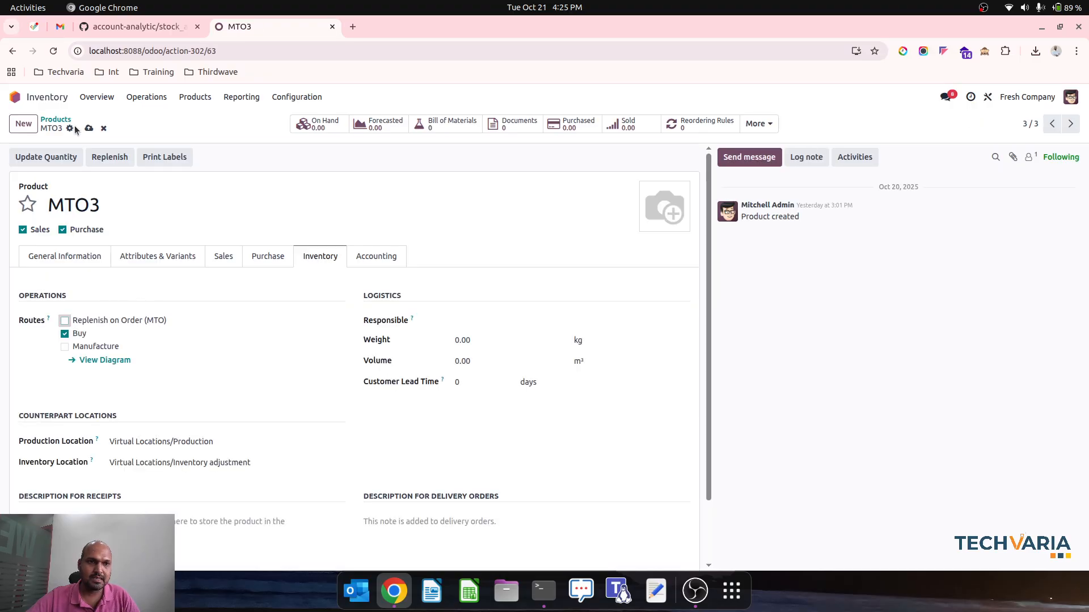
left_click(86, 130)
View the Balance Sheet report in Accounting, then return to the app overview
left_click(56, 119)
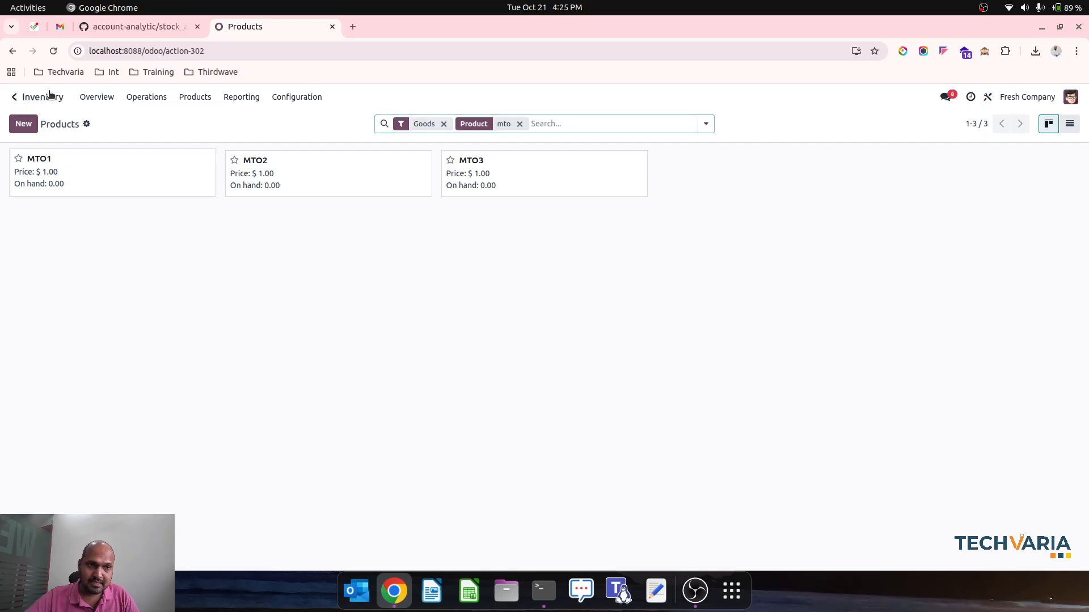
left_click(15, 97)
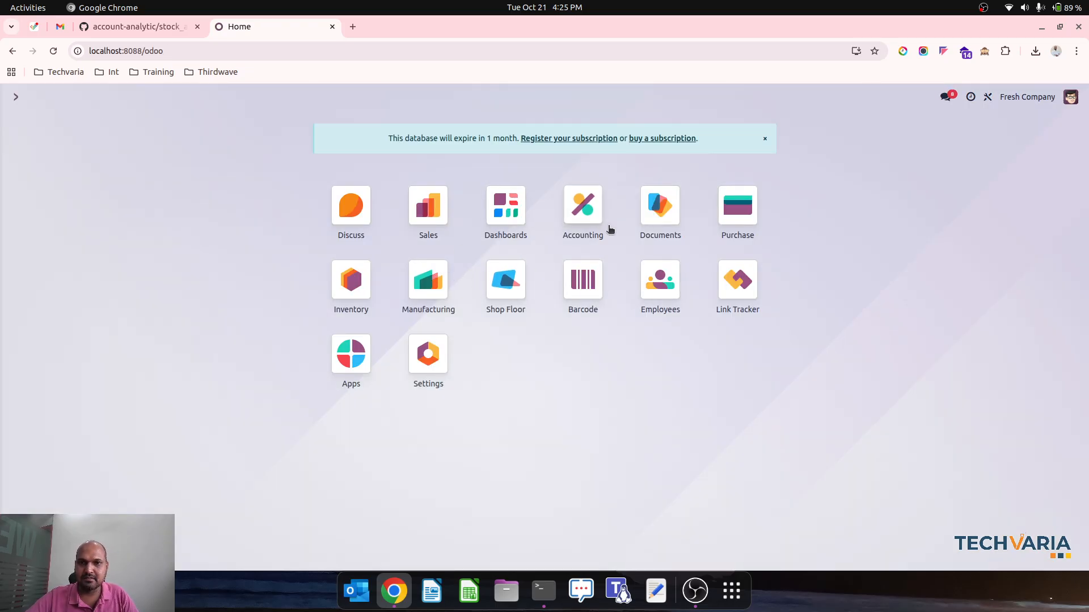
left_click(593, 218)
left_click(297, 100)
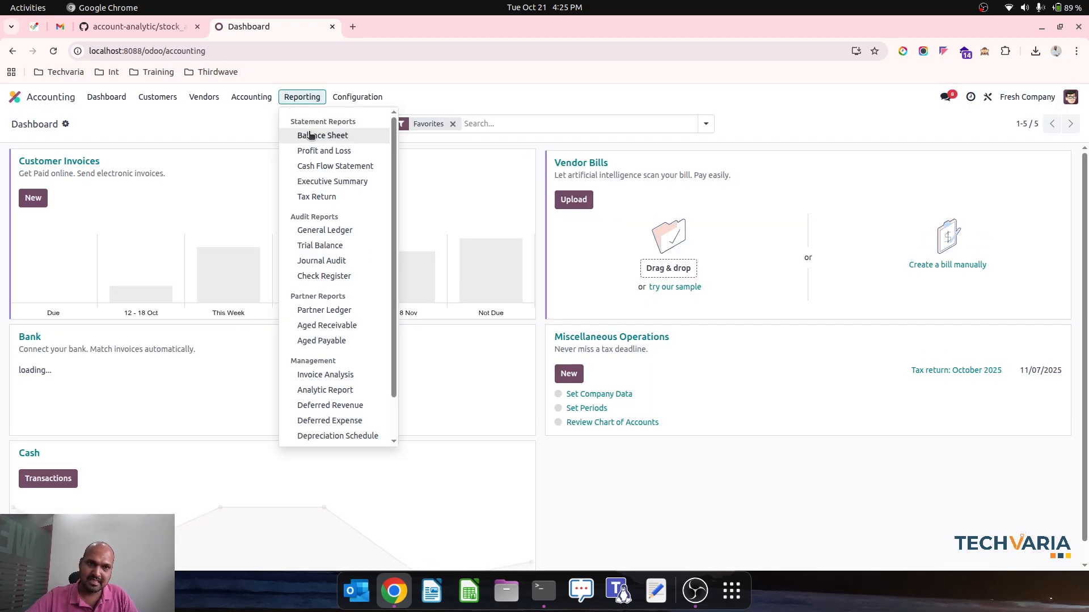
left_click(311, 136)
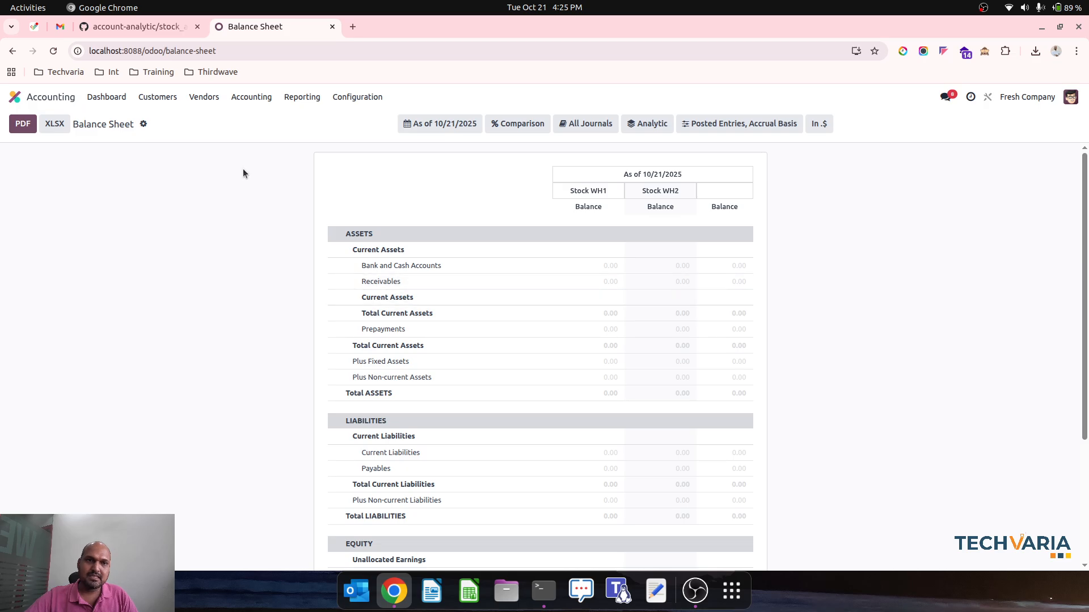
left_click(39, 102)
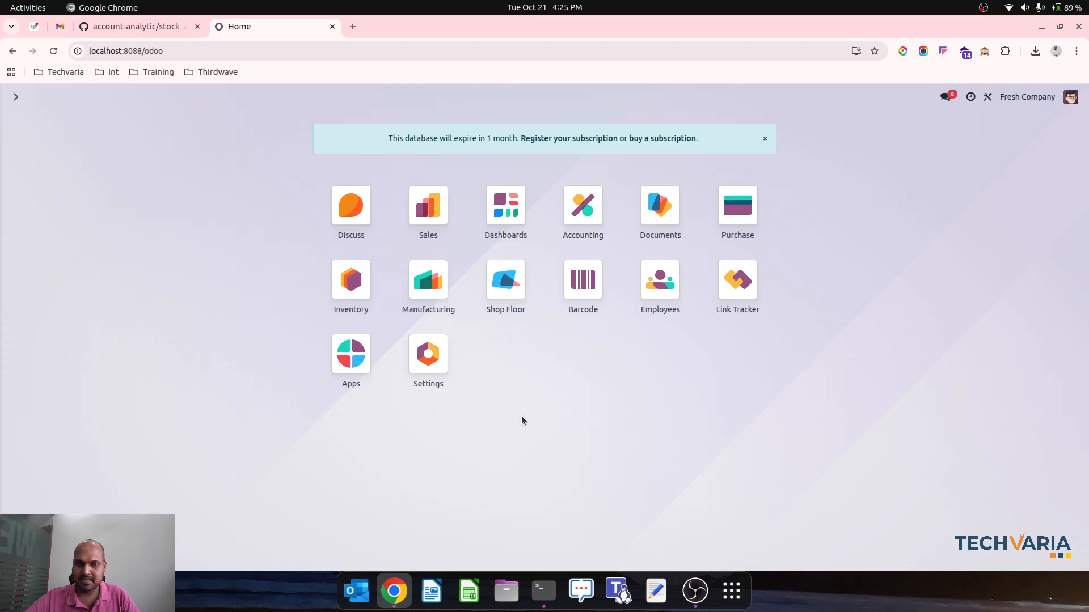
Switch to the OCA account-analytic repository on GitHub and collapse the stock_analytic folder in the file tree
left_click(139, 27)
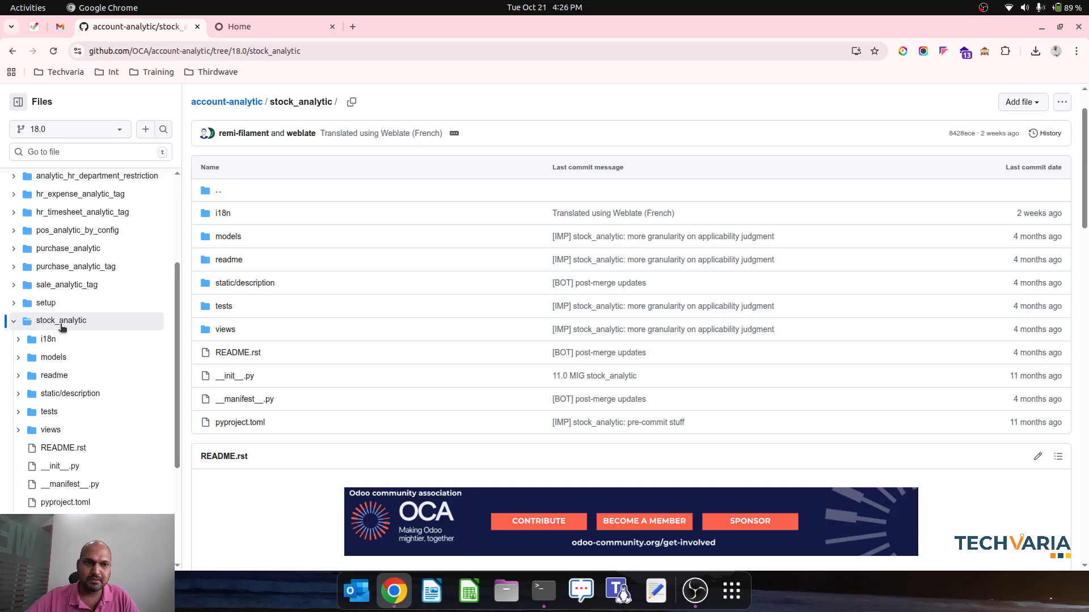
left_click(13, 321)
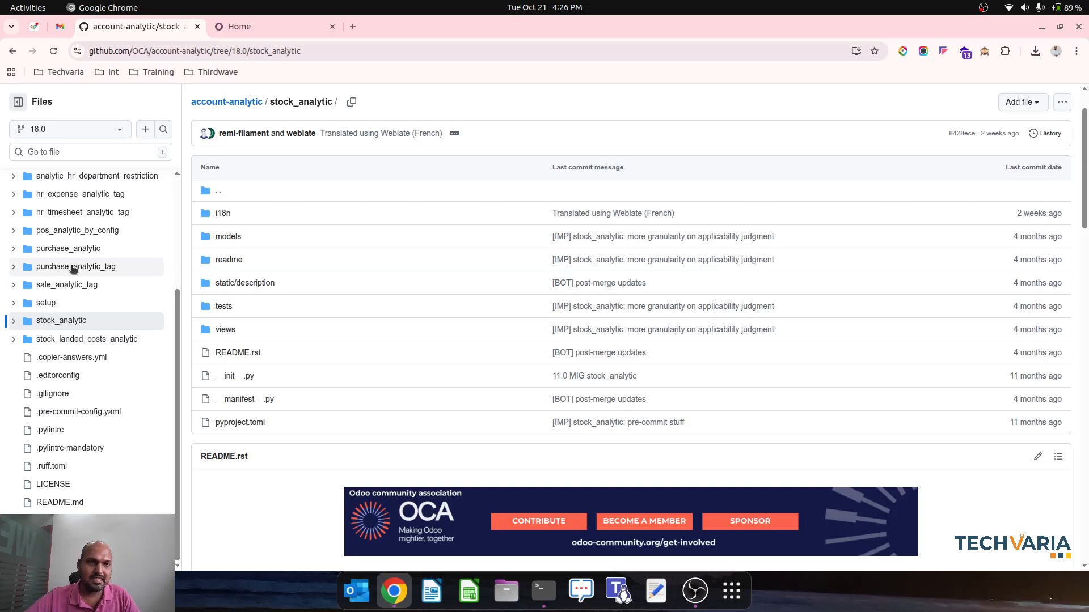
Open the account_move_update_analytic module folder in the account-analytic repository
scroll(72, 269, "up", 3)
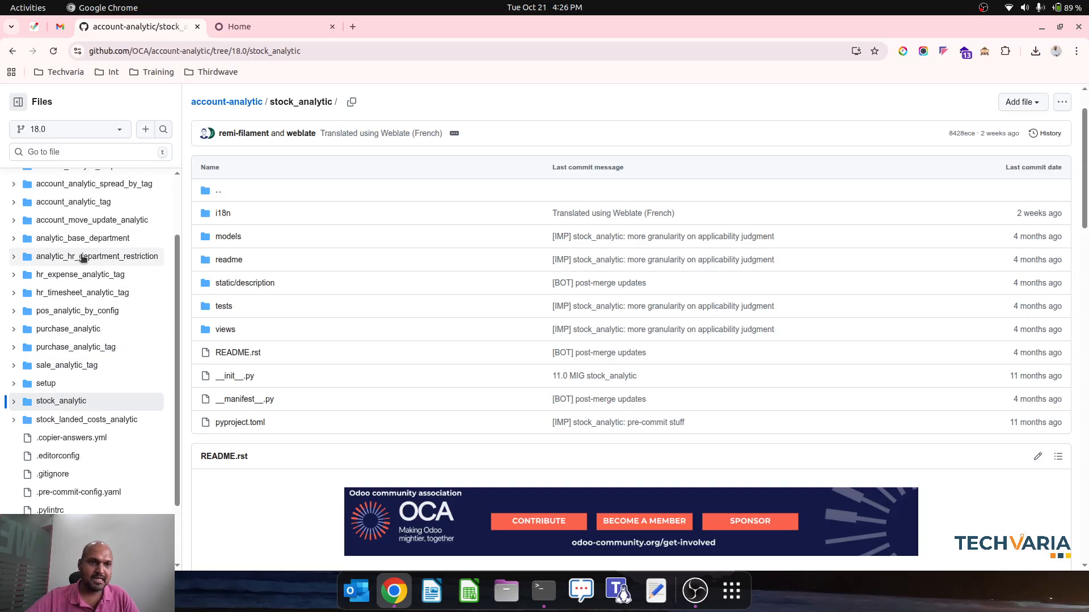
left_click(85, 221)
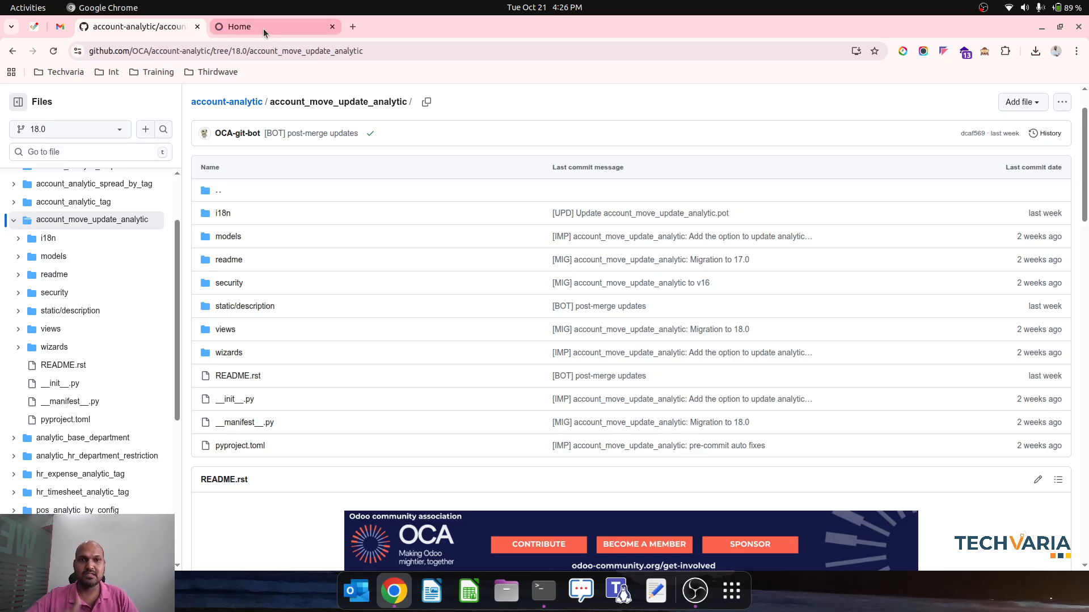
Switch to Odoo and search all modules in Apps for "stock", showing them as a list
left_click(282, 29)
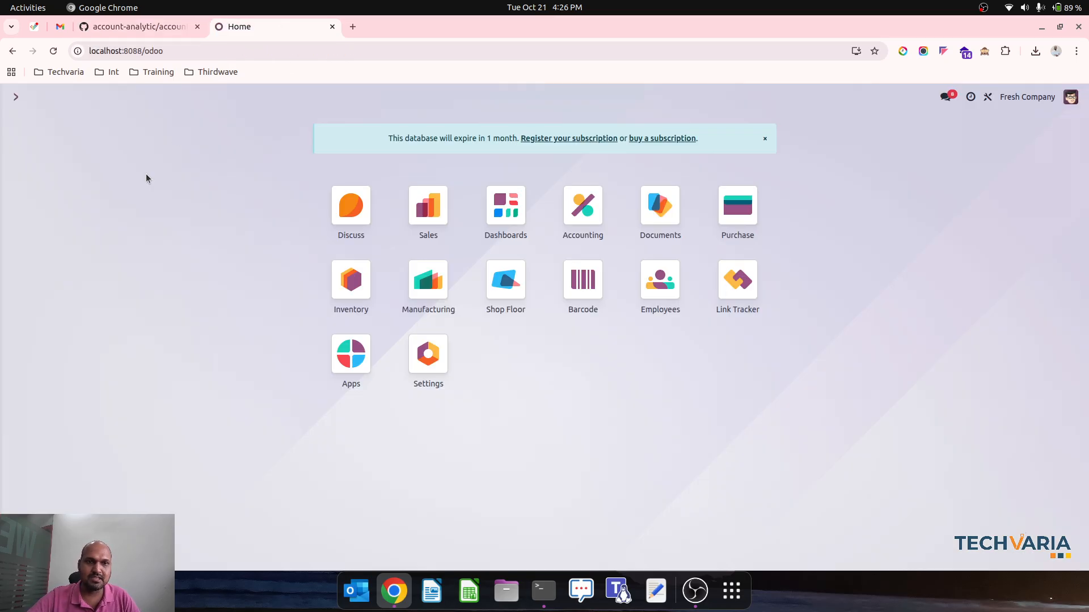
left_click(368, 367)
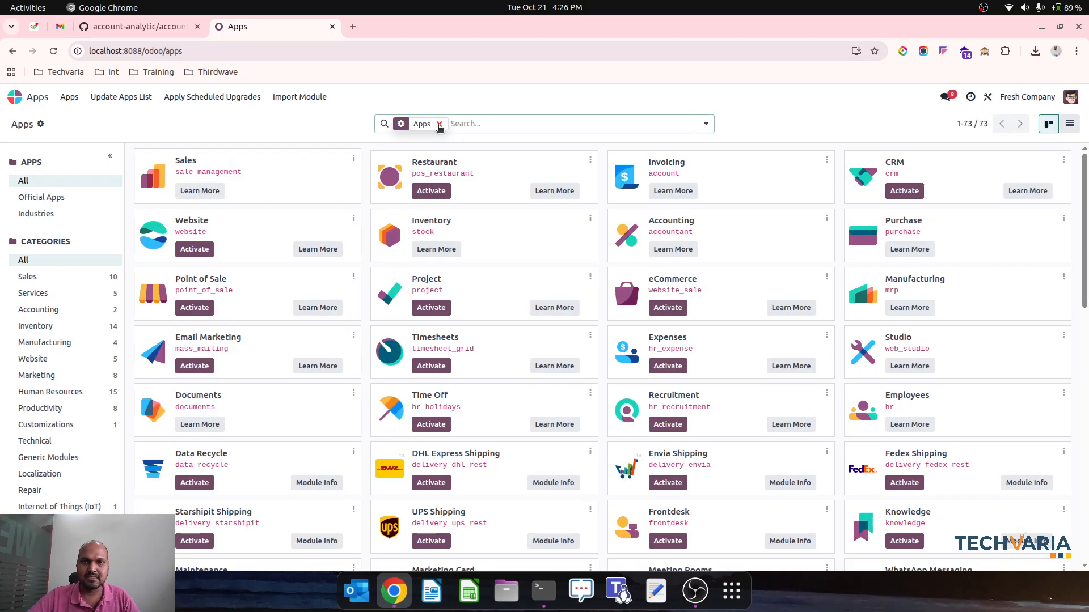
type("stock")
key("Return")
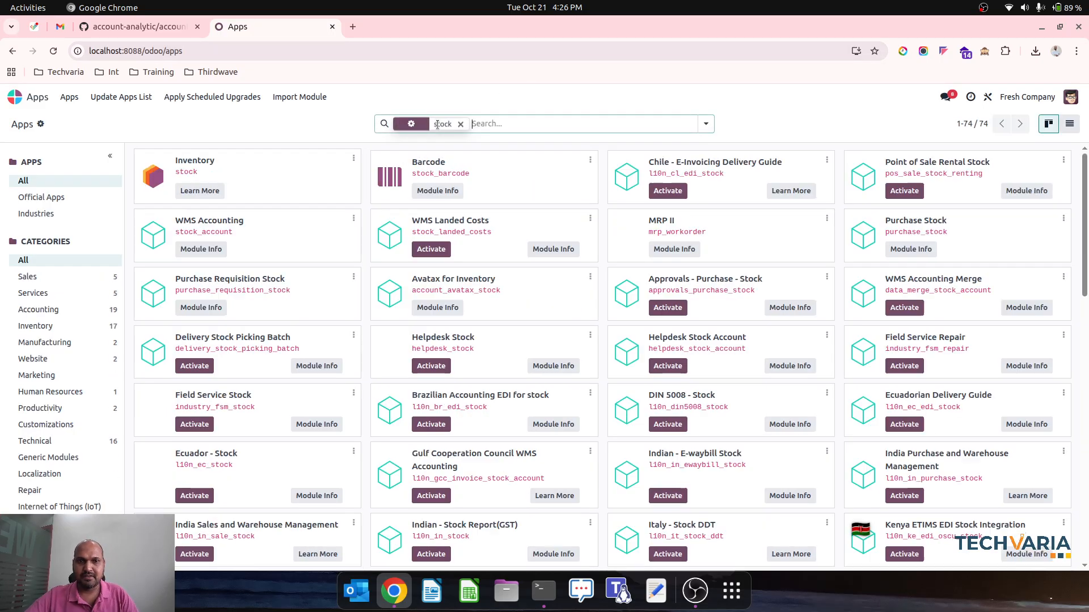
left_click(1069, 124)
Group the stock modules by Author and expand the first three author groups, including both Odoo Community Association (OCA) groups
left_click(706, 124)
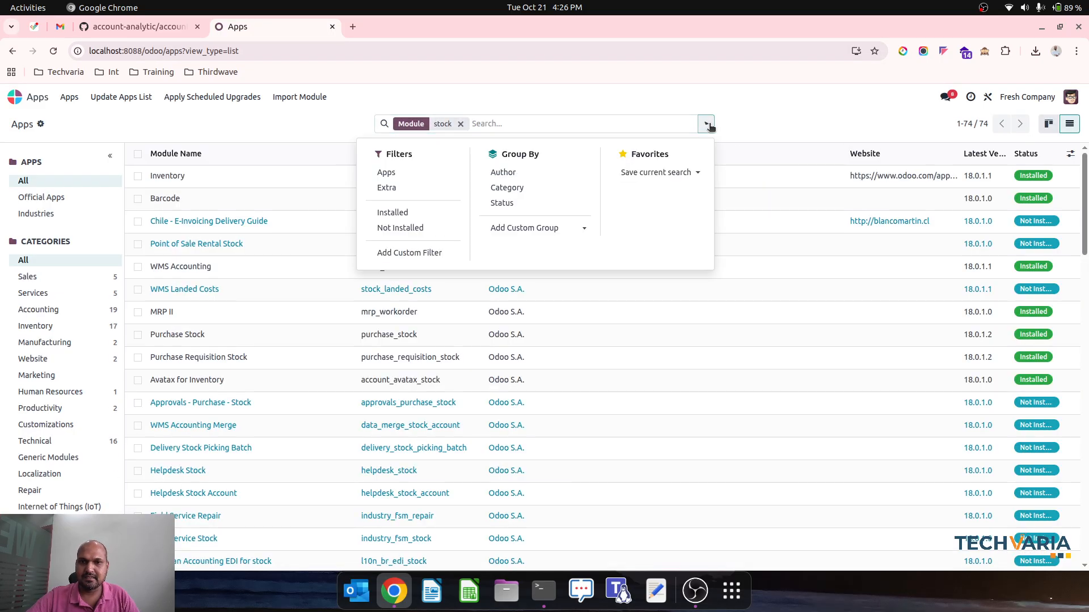
left_click(545, 172)
left_click(302, 126)
left_click(279, 175)
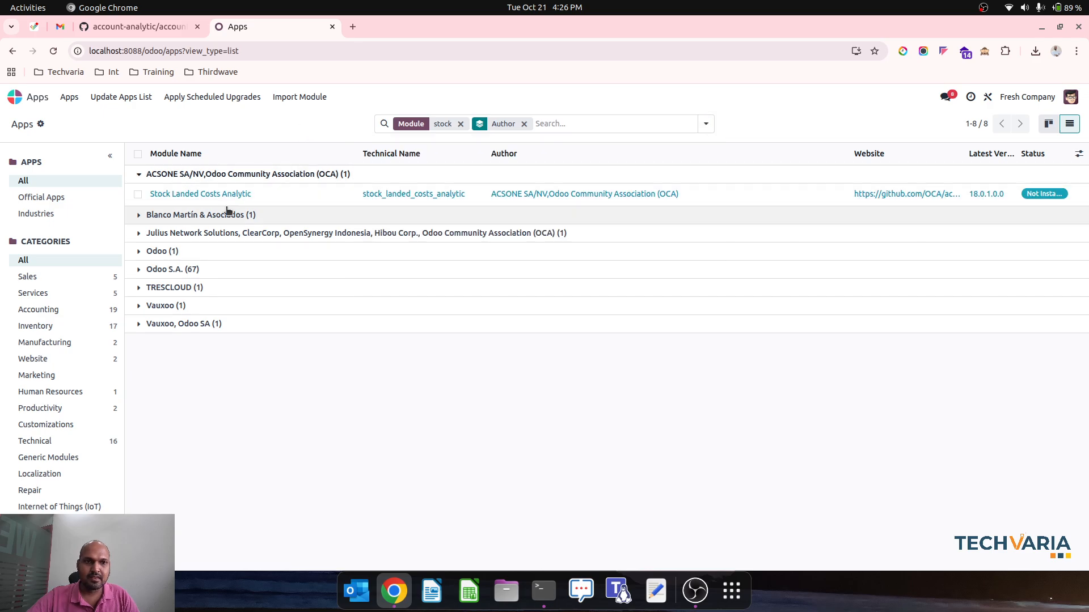
left_click(232, 217)
left_click(232, 255)
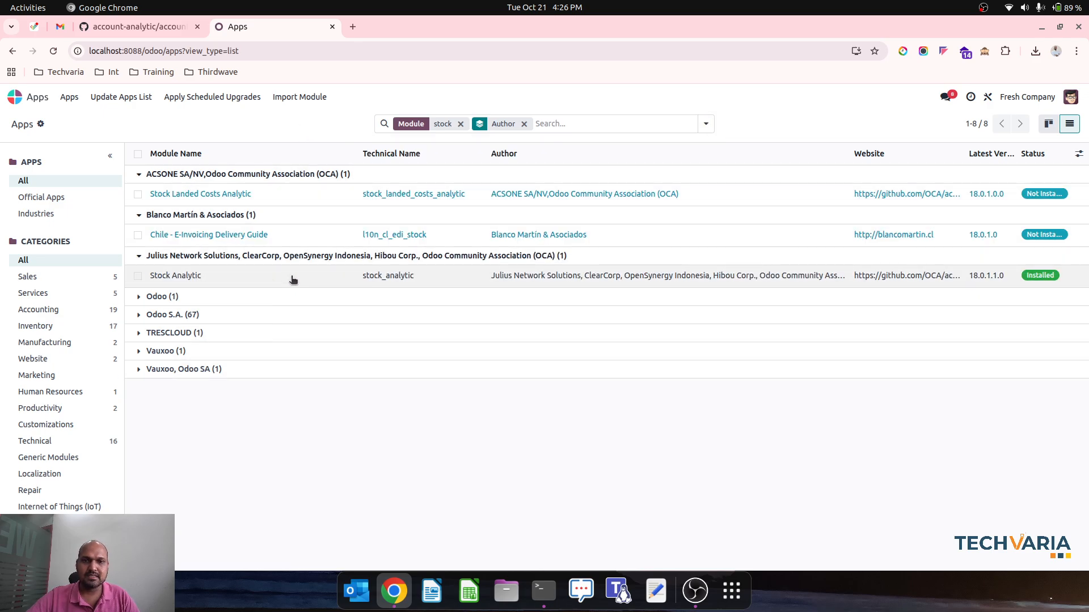
Open the Analytic Accounts list in Accounting and review the accounts and their plans
left_click(32, 98)
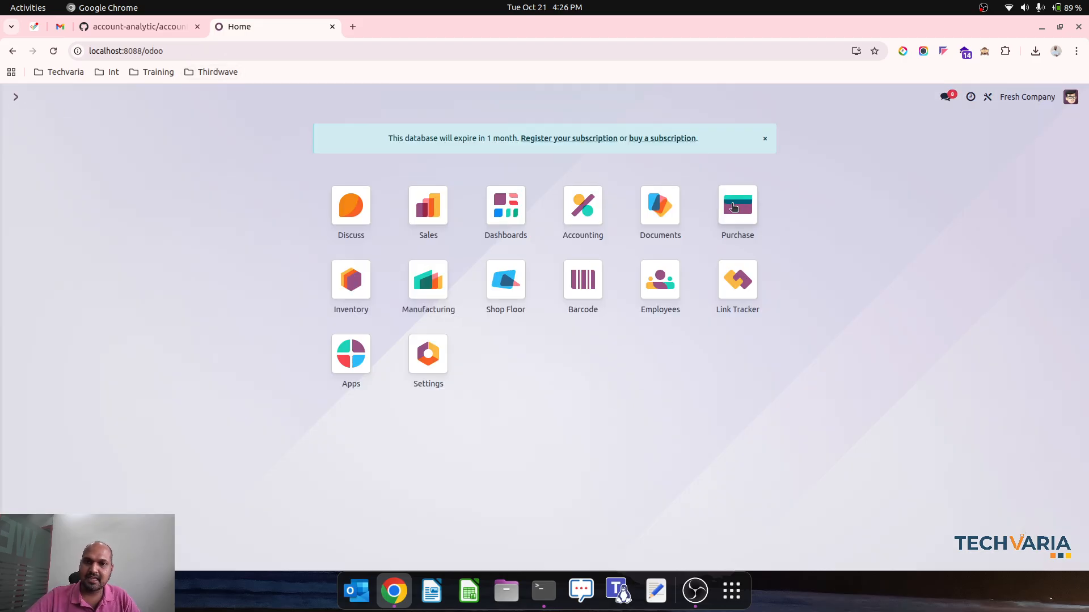
left_click(583, 209)
left_click(357, 97)
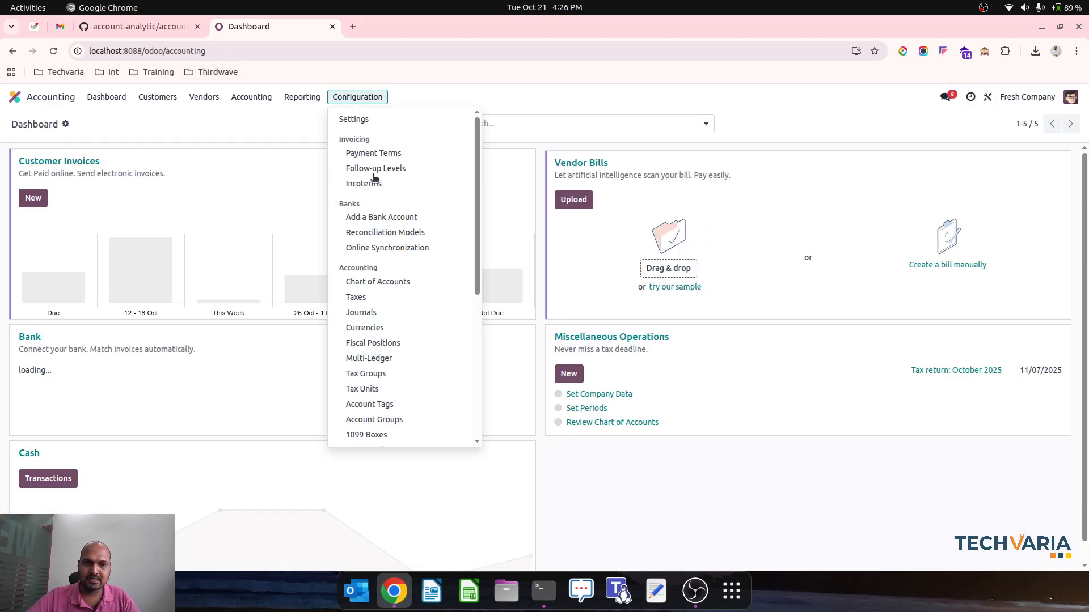
scroll(401, 352, "down", 5)
left_click(406, 404)
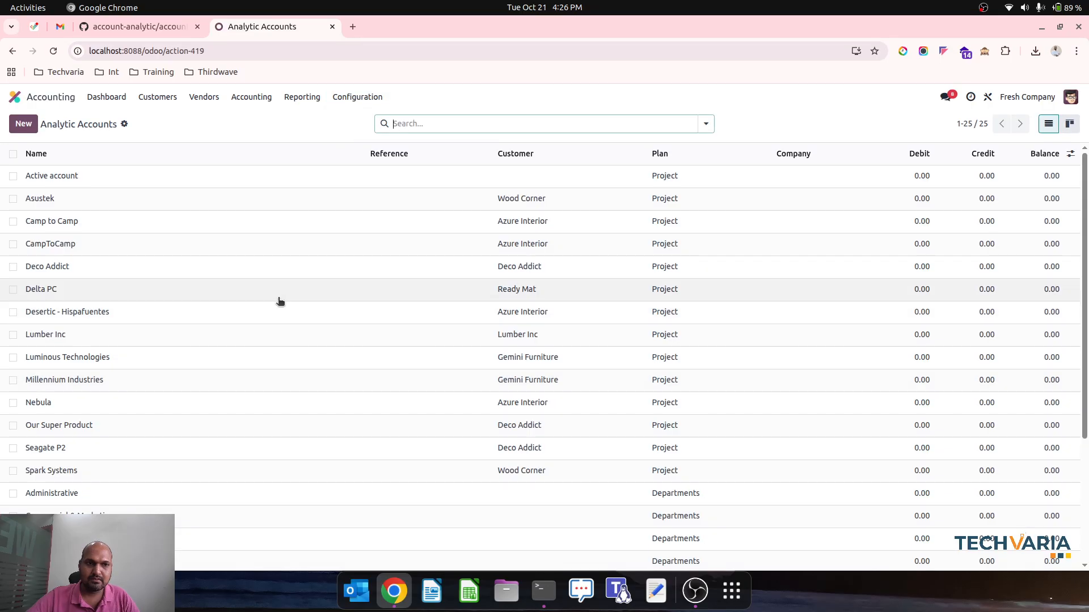
scroll(280, 301, "down", 3)
scroll(226, 474, "up", 3)
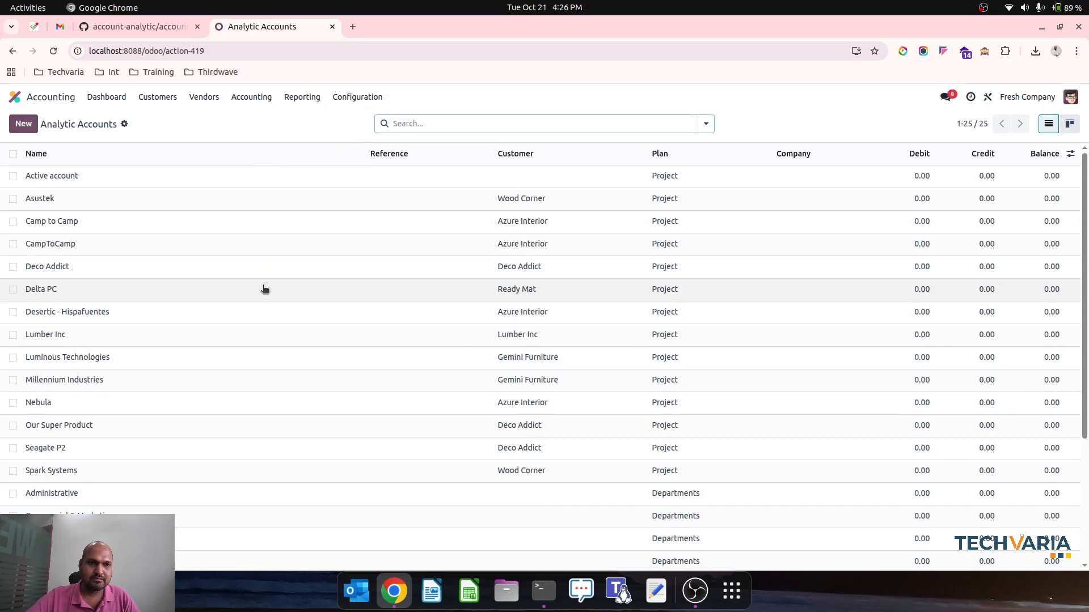
scroll(328, 296, "down", 3)
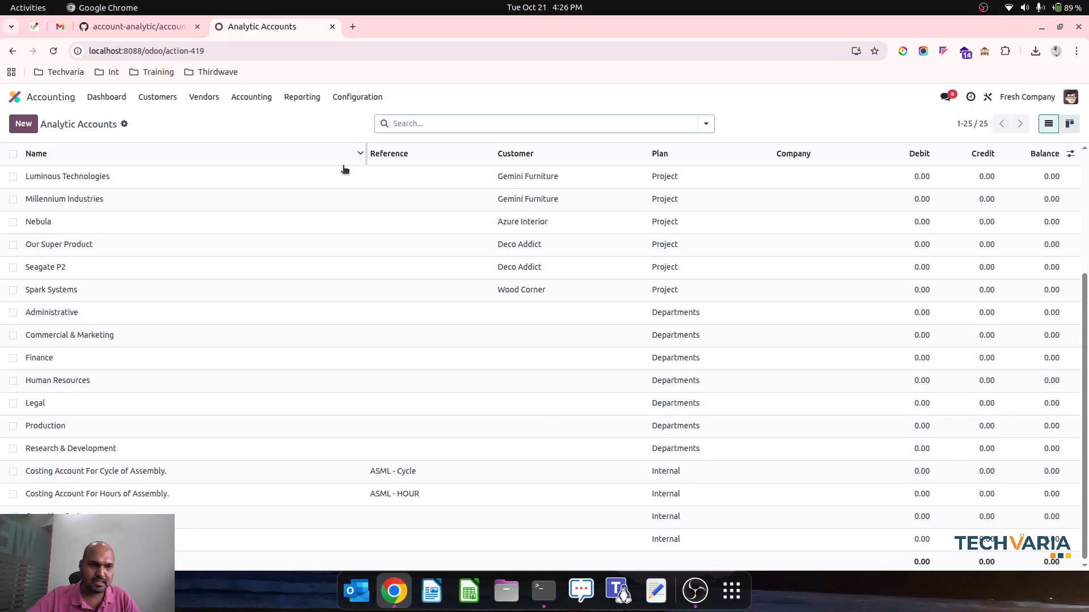
scroll(340, 173, "up", 3)
Look up the Stock WH1 plan under Analytic Plans, then return to the plan list
left_click(357, 97)
scroll(395, 403, "down", 5)
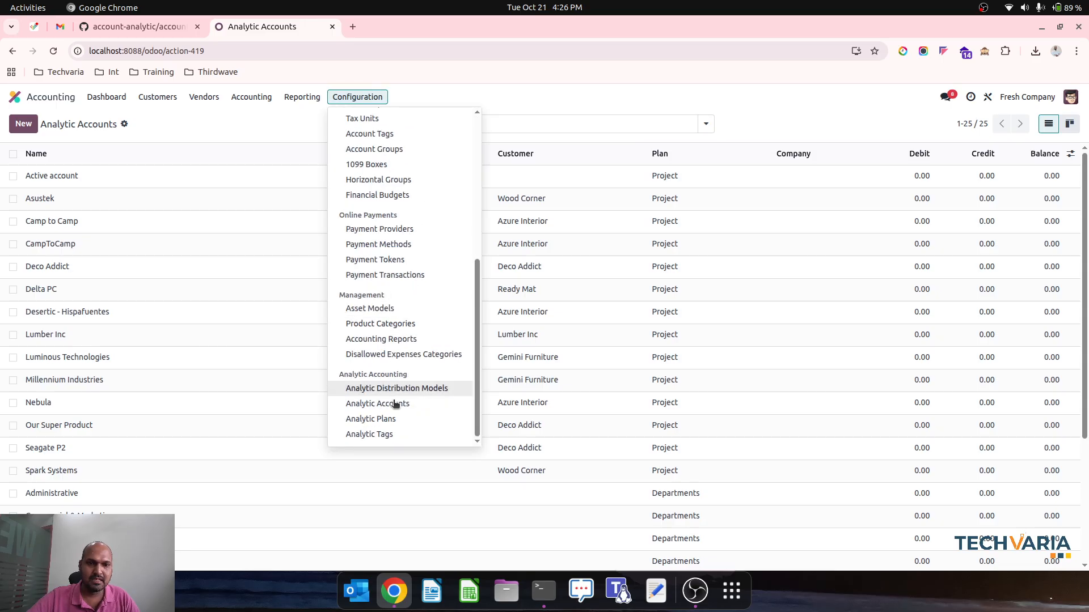
left_click(400, 418)
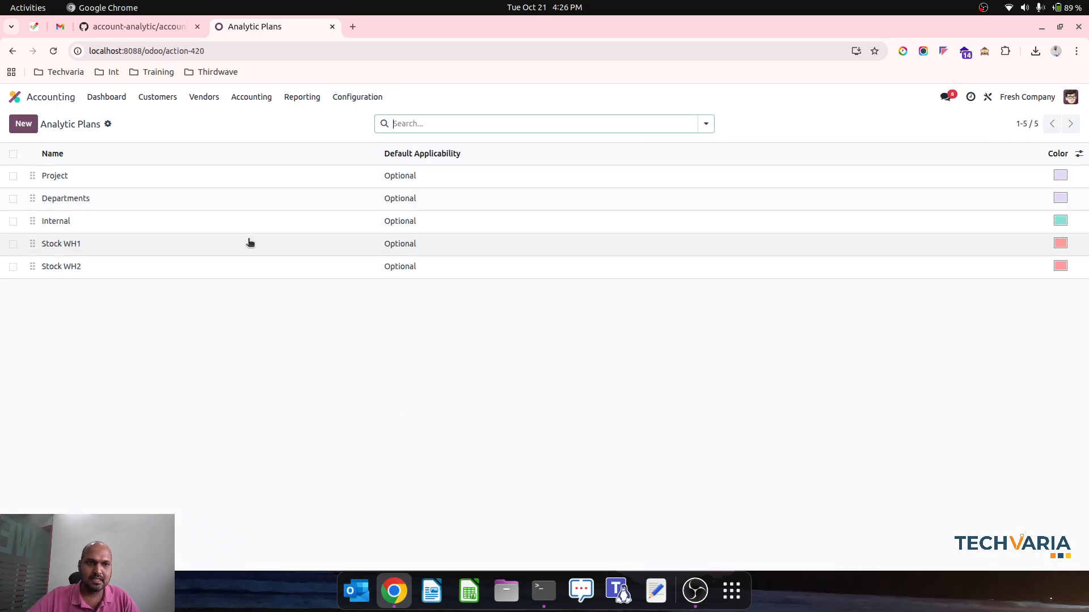
left_click(112, 251)
left_click(80, 121)
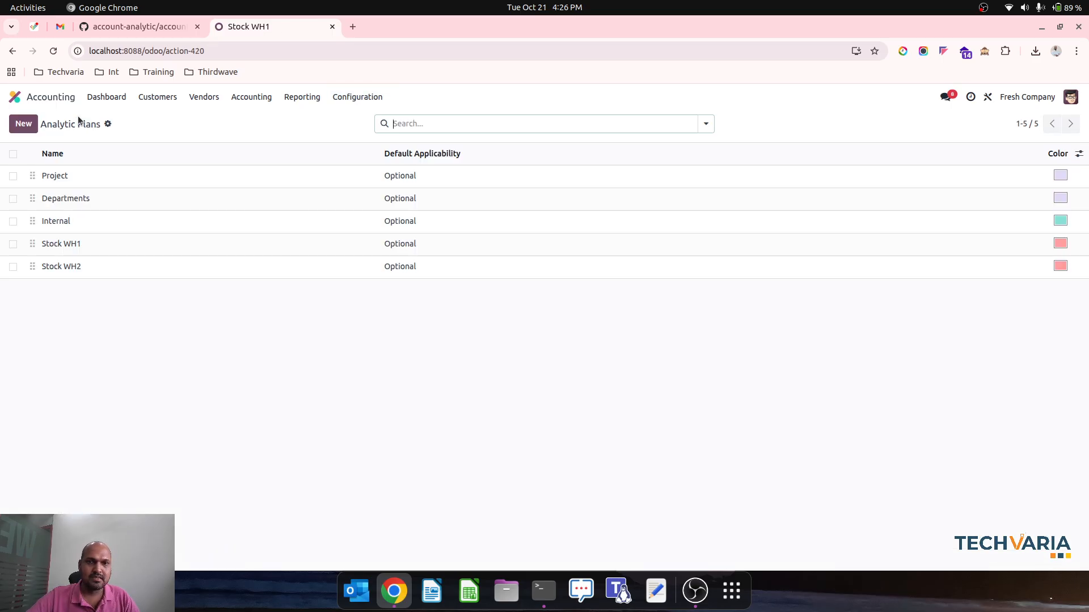
Check the Analytic Accounts list again for accounts belonging to the warehouse stock plans
left_click(358, 97)
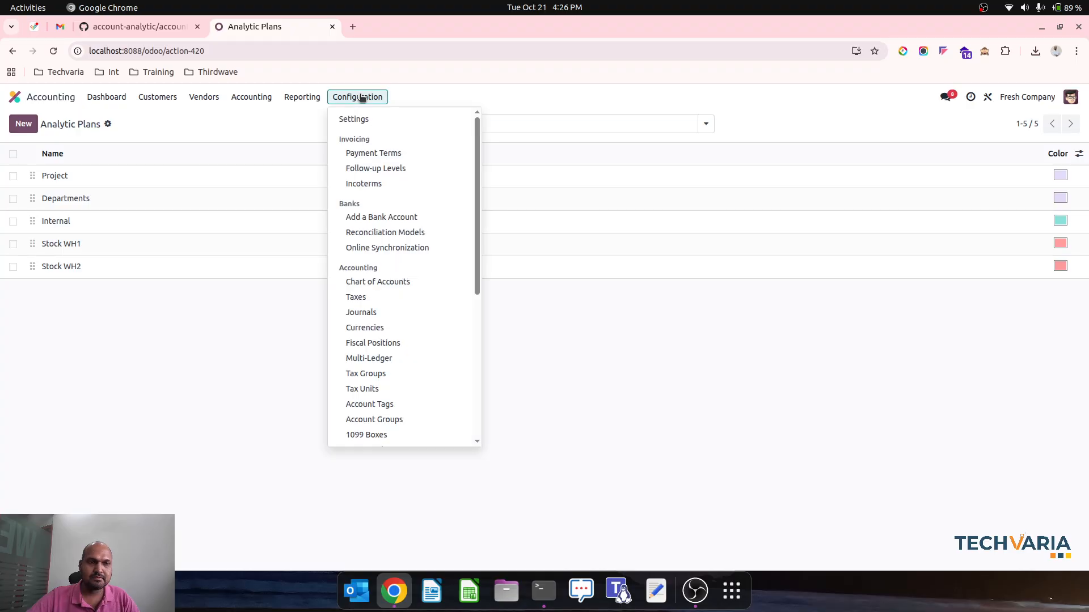
scroll(382, 418, "down", 5)
left_click(406, 404)
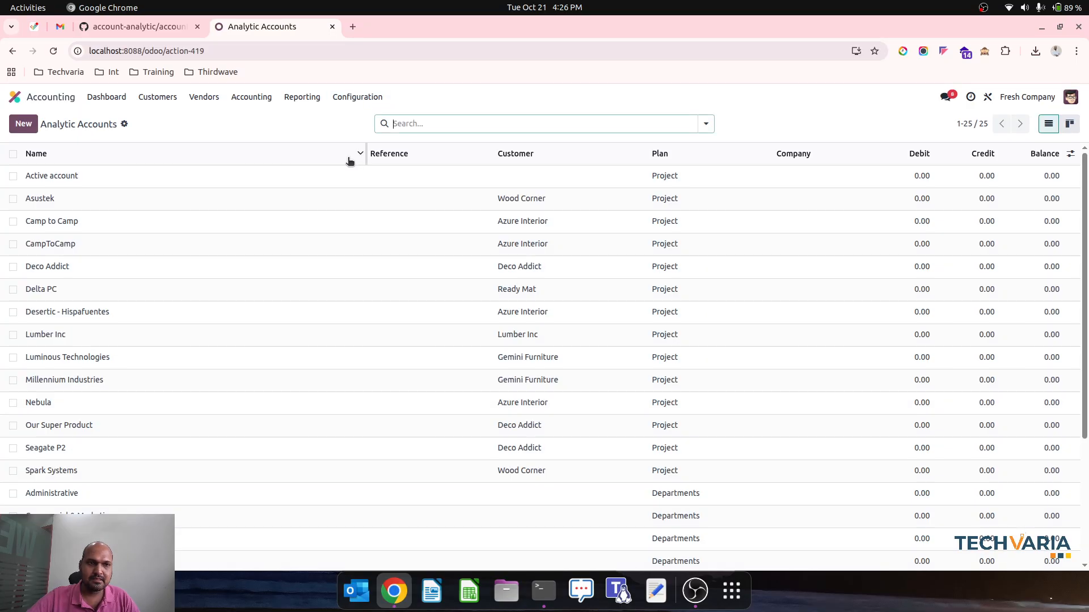
scroll(348, 298, "down", 3)
scroll(349, 297, "up", 3)
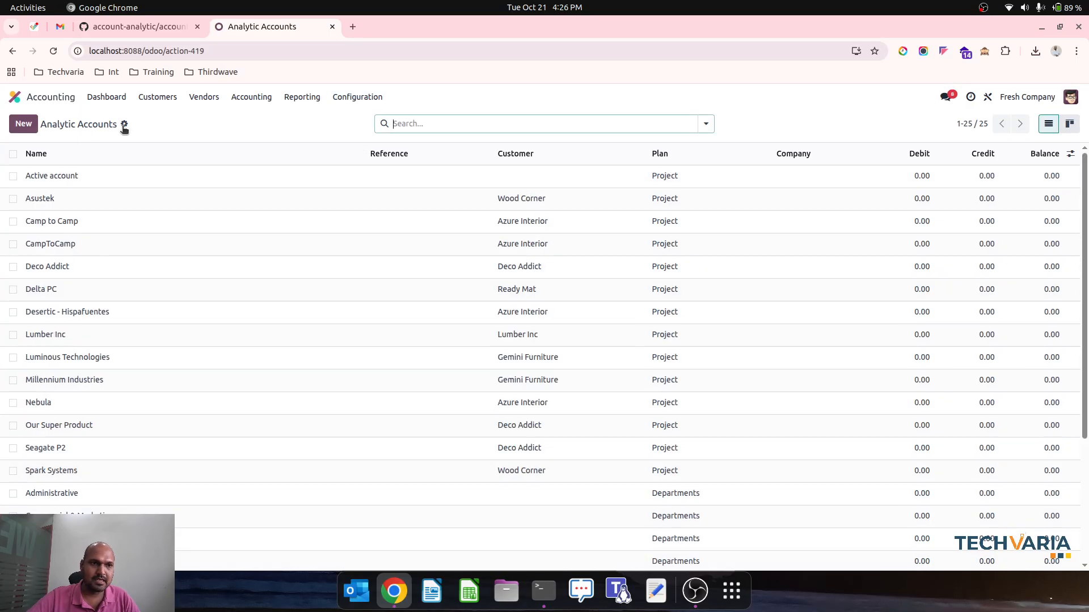
Open the Stock WH1 record from the Accounting analytic plans
left_click(357, 97)
scroll(374, 340, "down", 5)
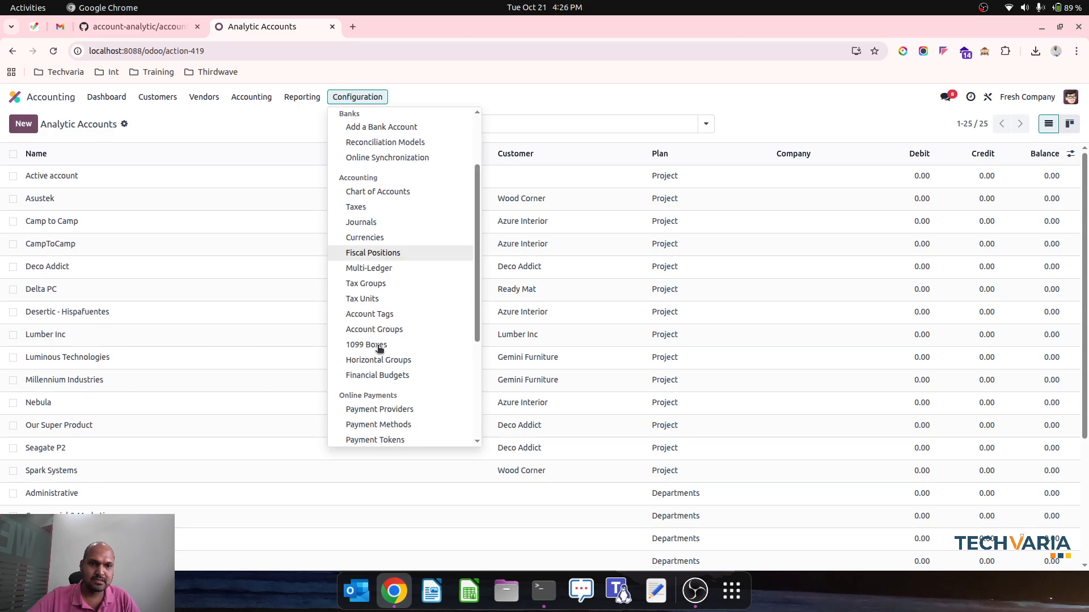
left_click(402, 418)
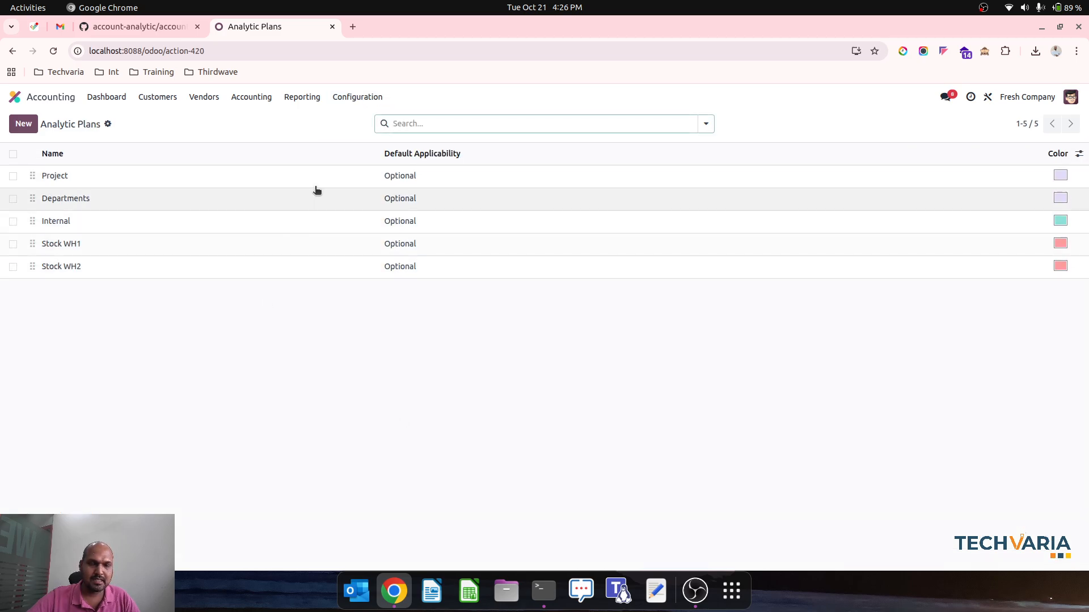
left_click(273, 242)
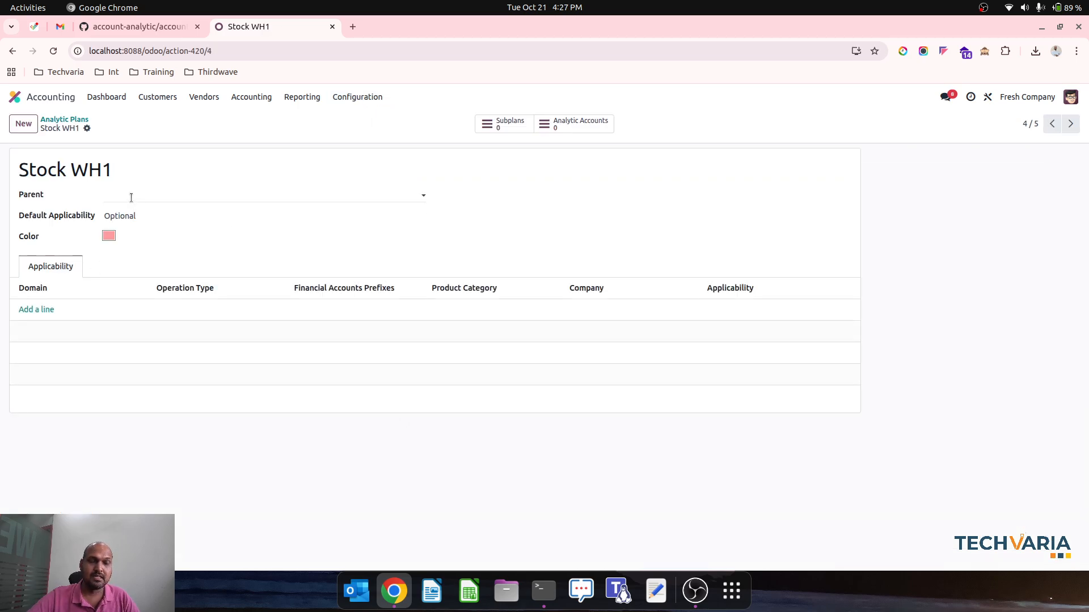
Add an applicability line to Stock WH1 with domain Stock Move, operation type Warehouse1: Receipts and applicability Mandatory
left_click(44, 311)
left_click(63, 309)
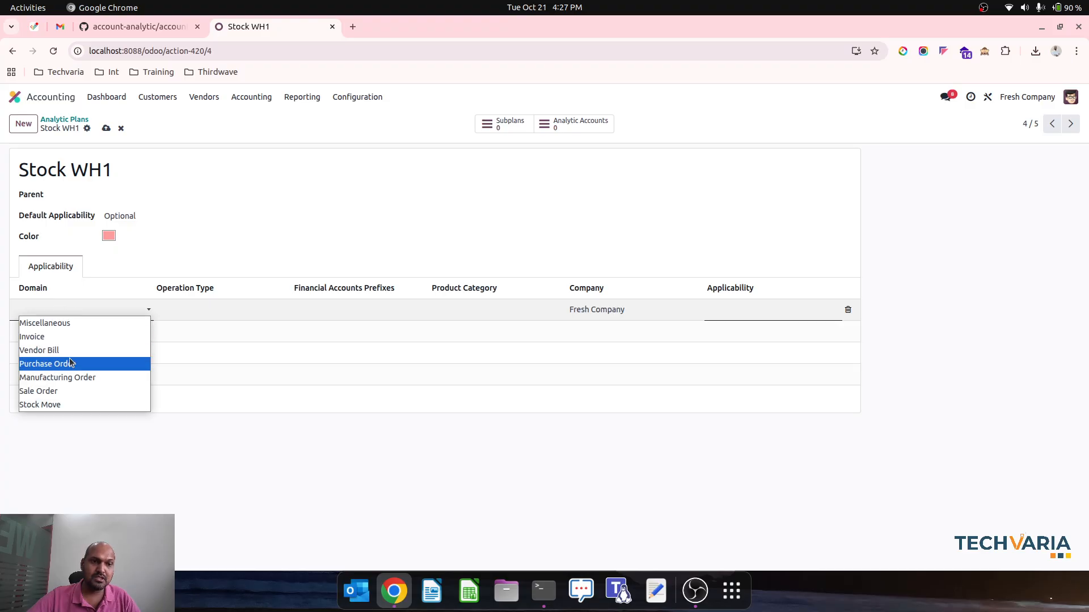
left_click(73, 404)
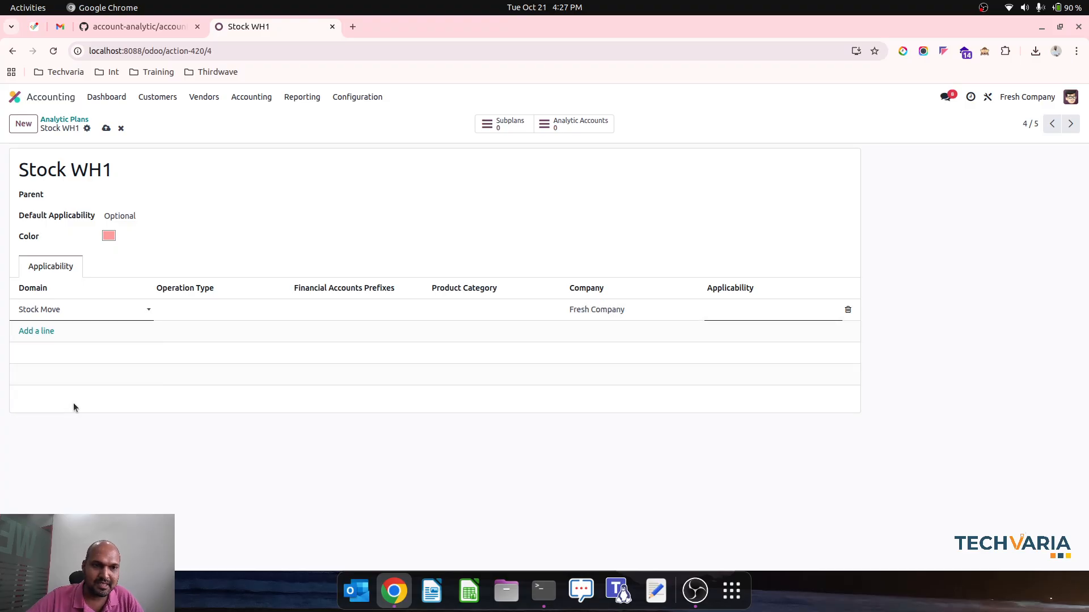
left_click(200, 309)
left_click(210, 324)
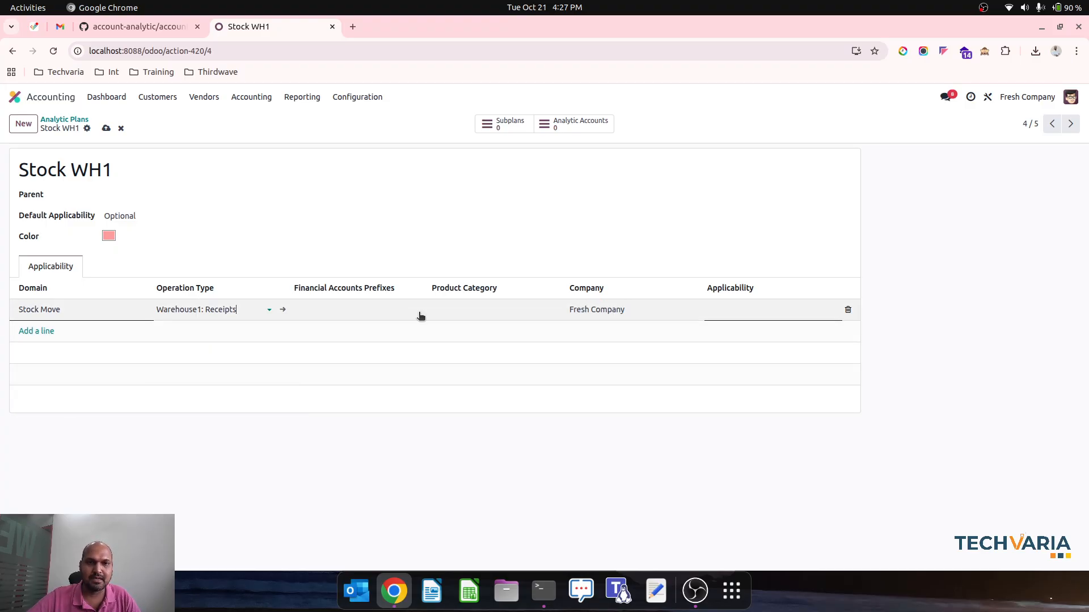
left_click(716, 314)
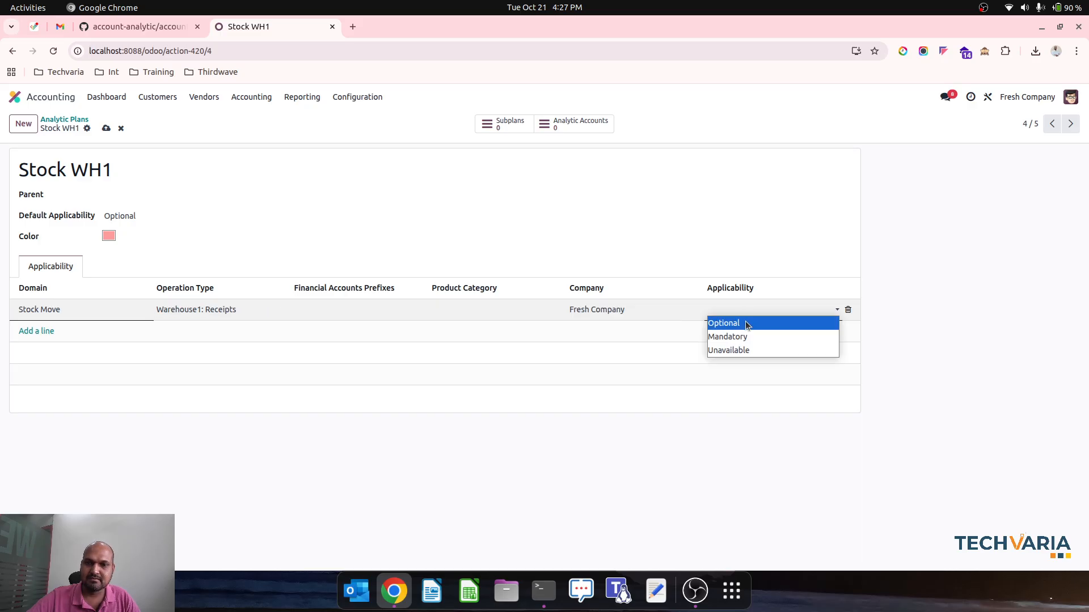
left_click(754, 338)
Add a second applicability line to Stock WH1: Stock Move domain, operation type Warehouse1: Internal Transfers, applicability Mandatory
left_click(45, 333)
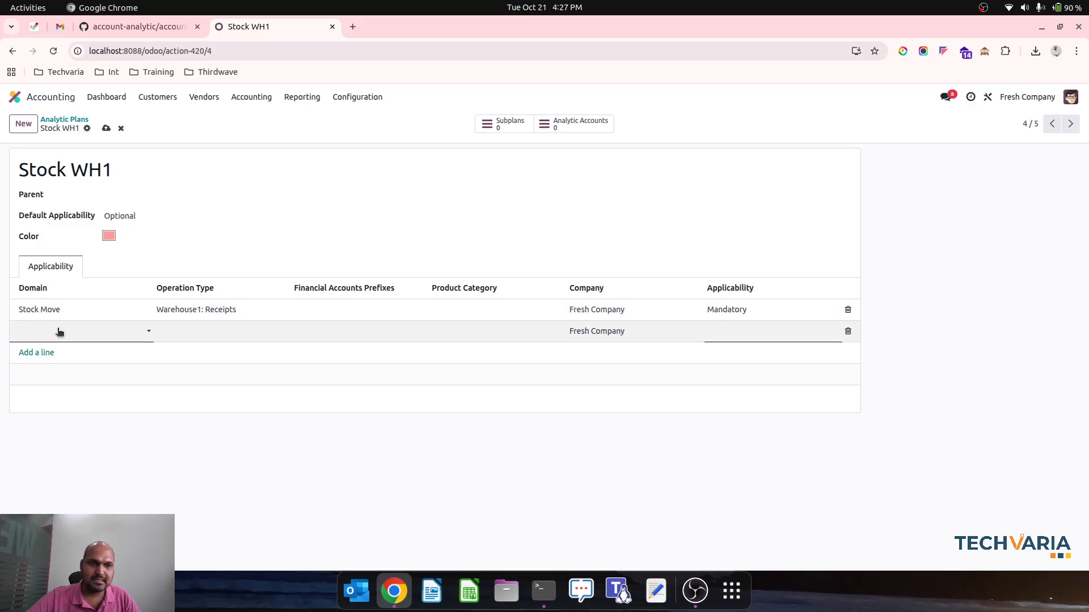
left_click(90, 332)
left_click(40, 426)
left_click(223, 331)
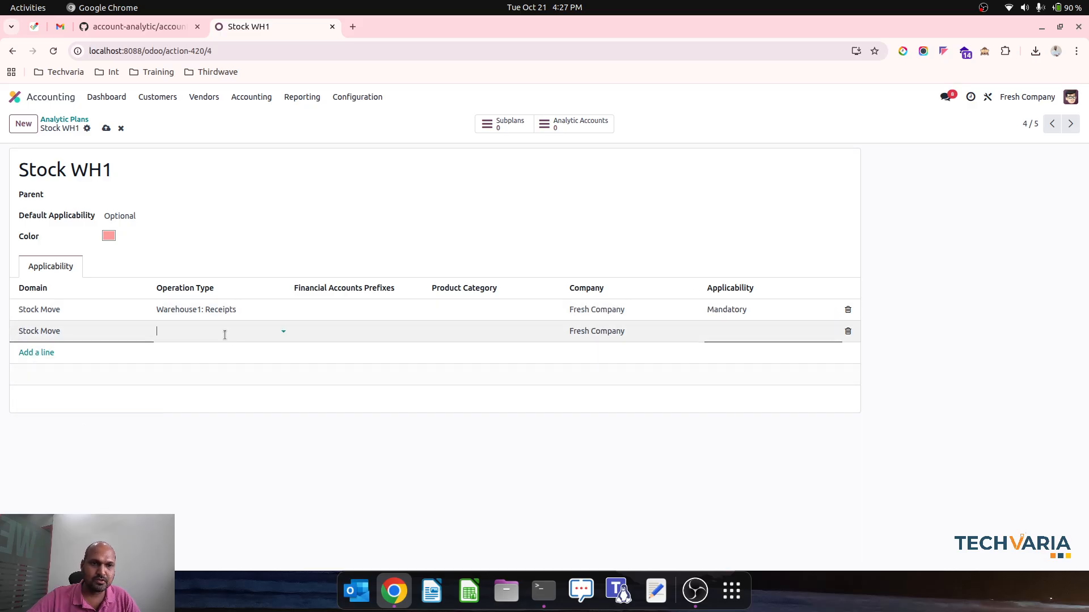
left_click(232, 366)
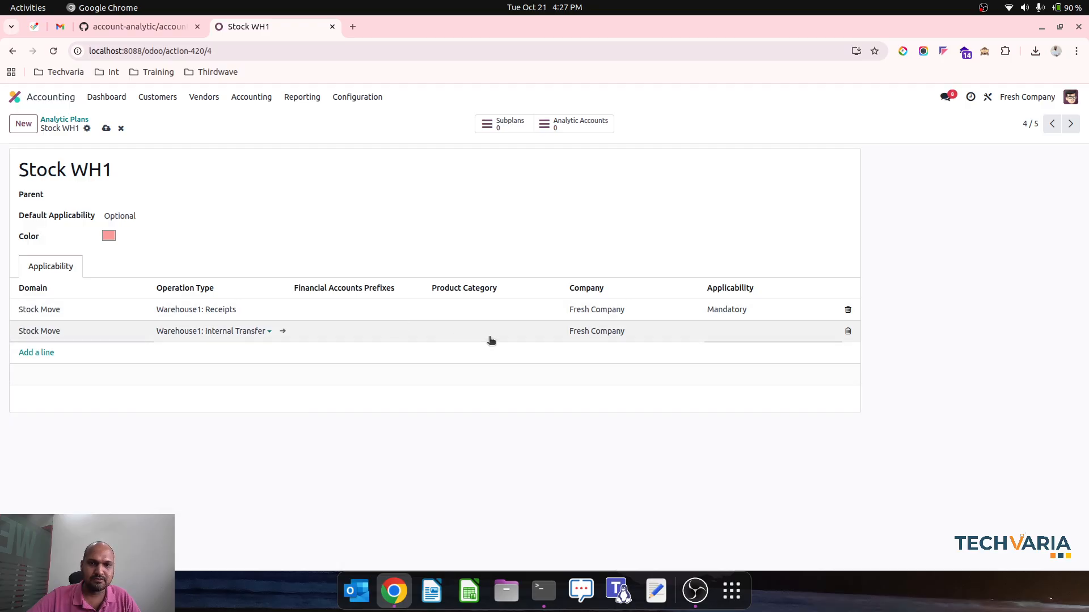
left_click(737, 336)
left_click(732, 370)
left_click(743, 331)
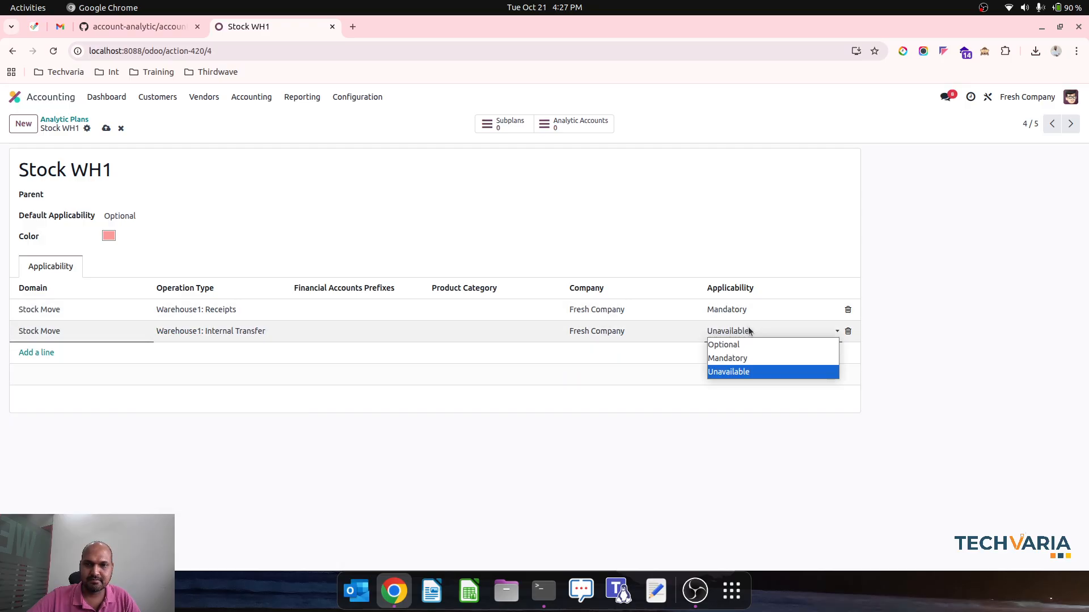
left_click(737, 358)
Add a third applicability line to Stock WH1: Stock Move domain, operation type Warehouse1: Delivery Orders, applicability Mandatory
left_click(55, 347)
left_click(39, 353)
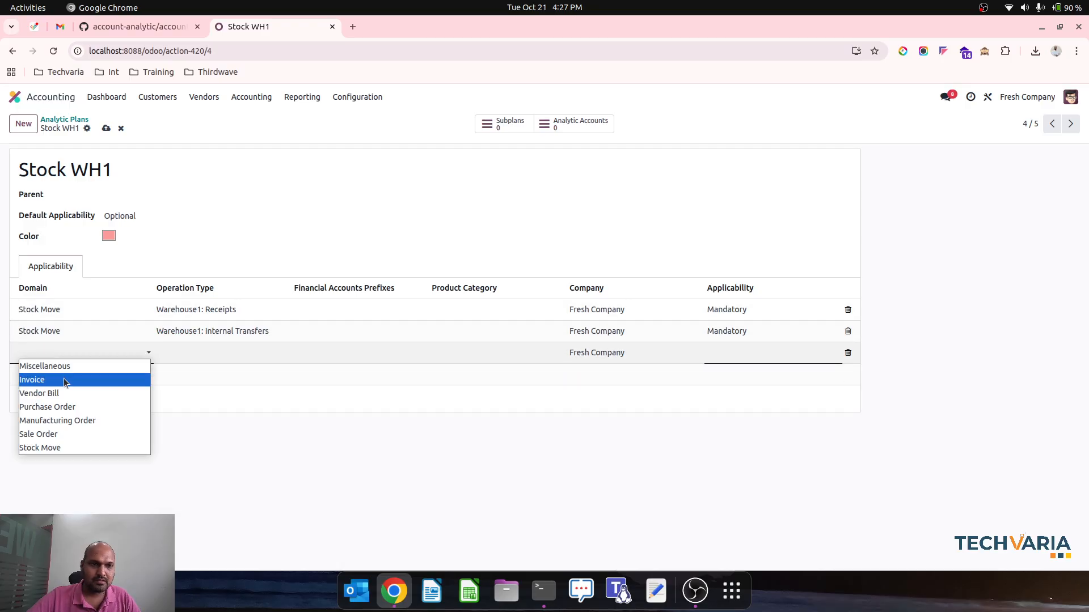
left_click(79, 448)
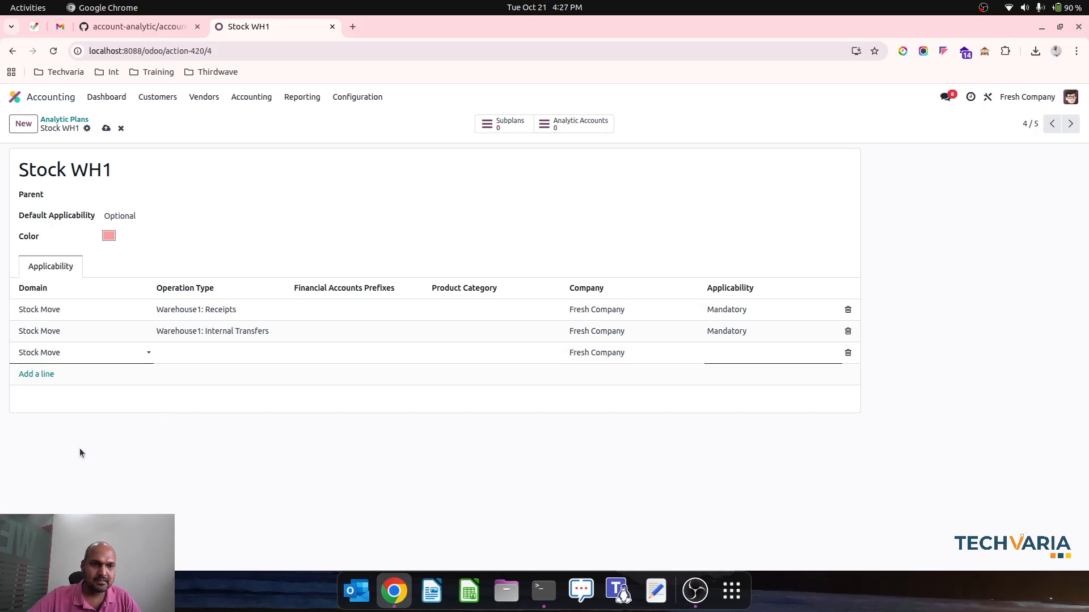
left_click(225, 352)
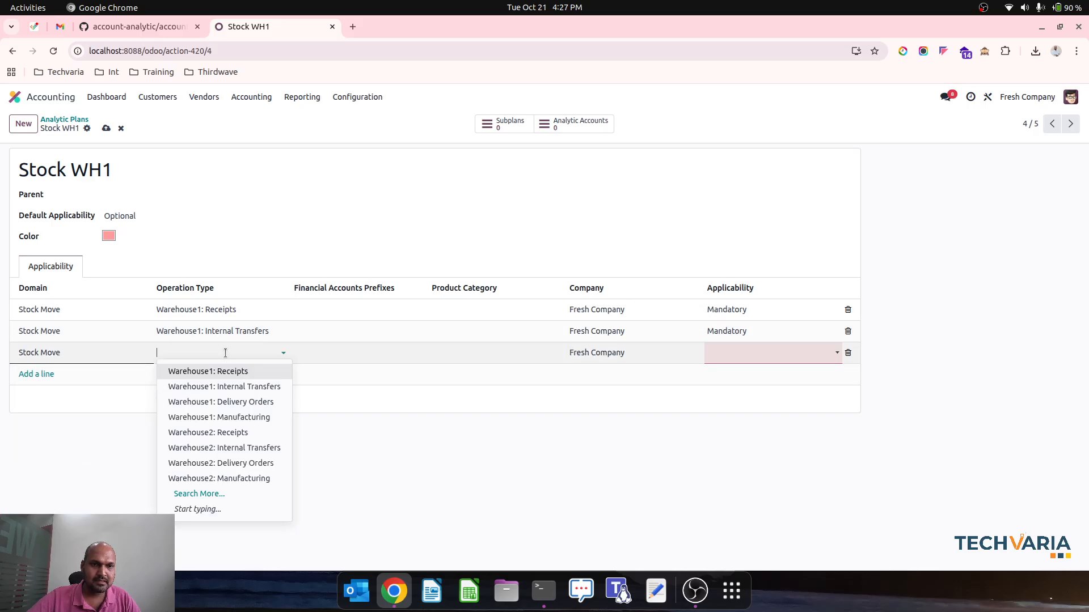
left_click(238, 403)
left_click(739, 352)
left_click(731, 377)
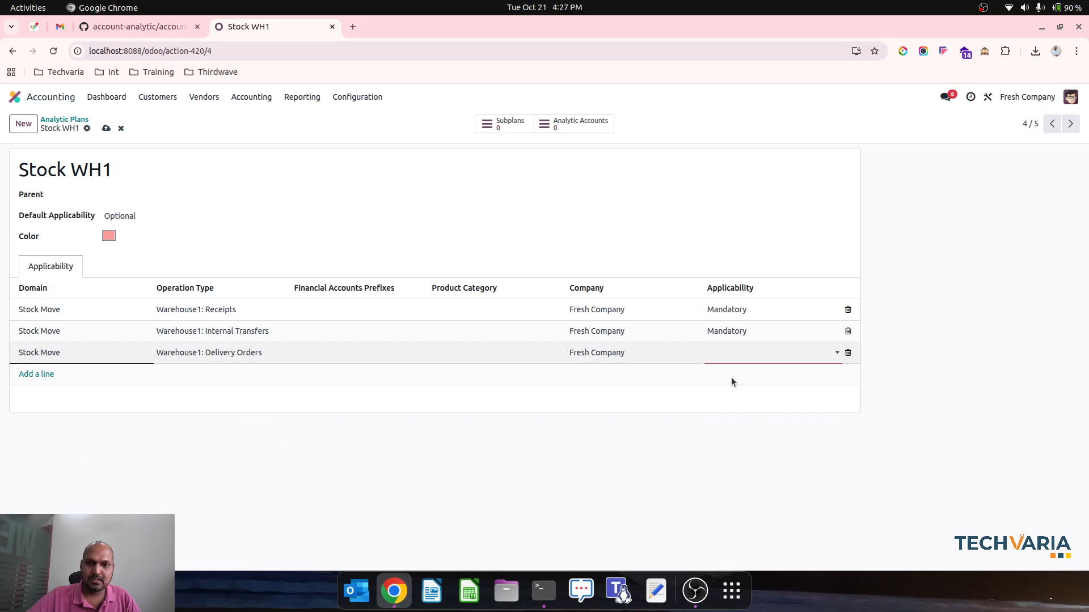
Add a fourth applicability line to Stock WH1 with domain Stock Move, operation type Warehouse1: Manufacturing and applicability Mandatory, and save the plan
left_click(48, 375)
left_click(63, 374)
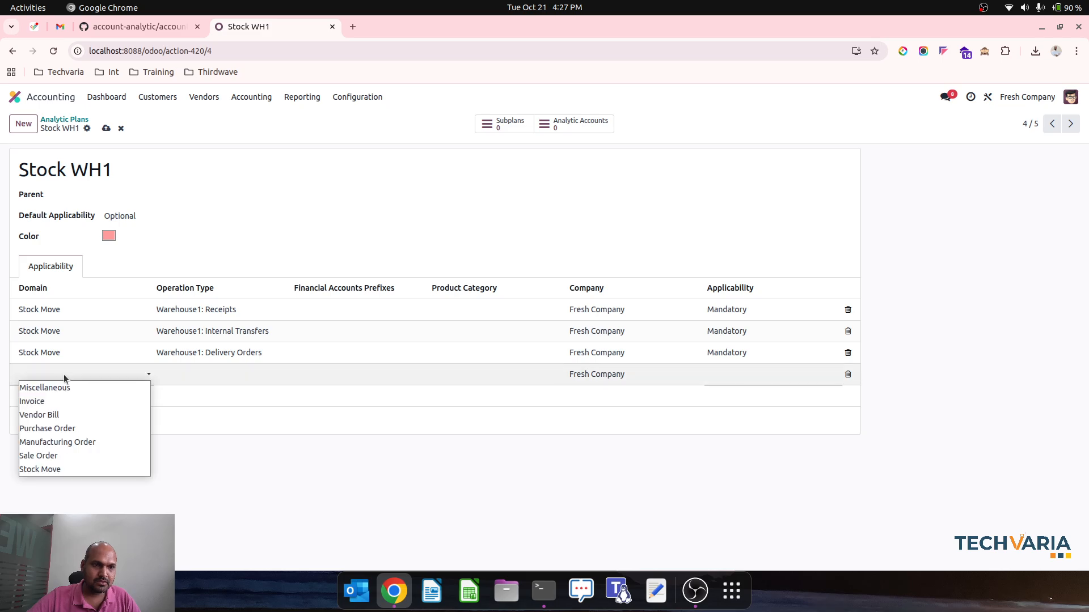
left_click(77, 466)
left_click(219, 374)
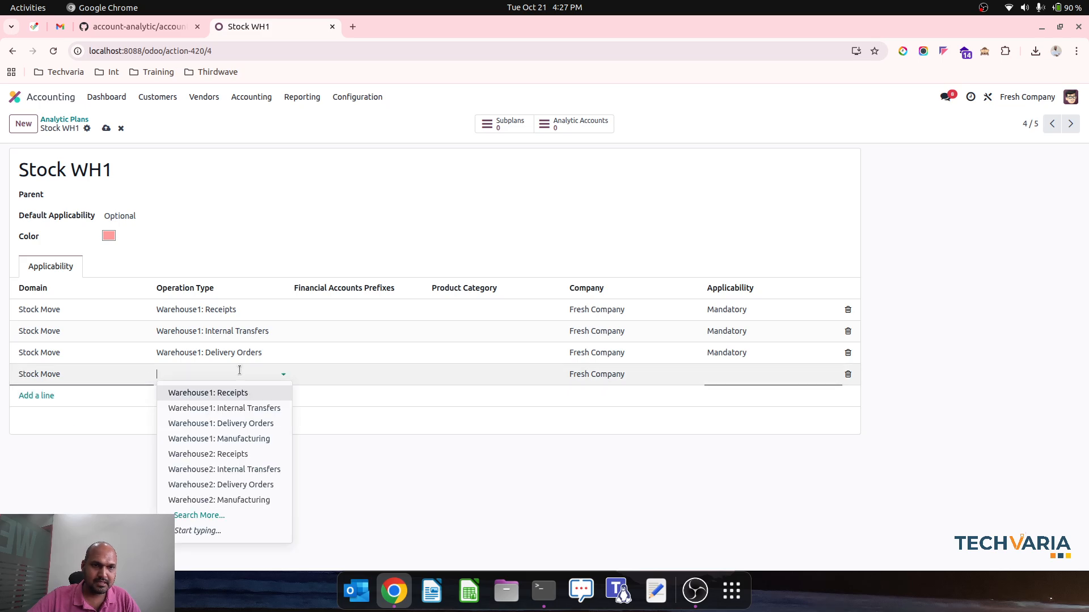
left_click(242, 441)
left_click(744, 376)
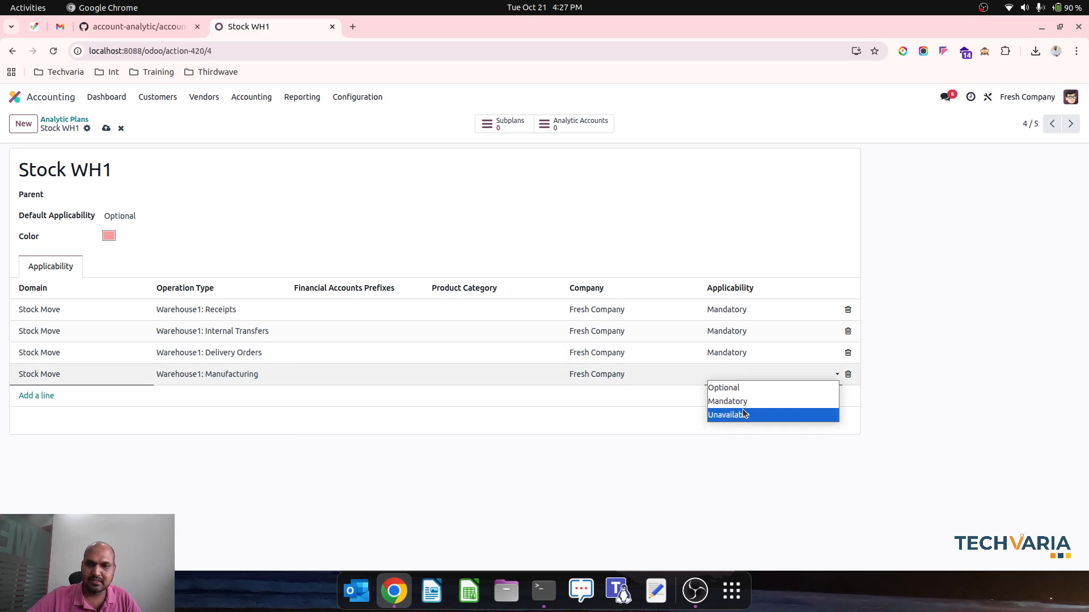
left_click(749, 401)
left_click(106, 129)
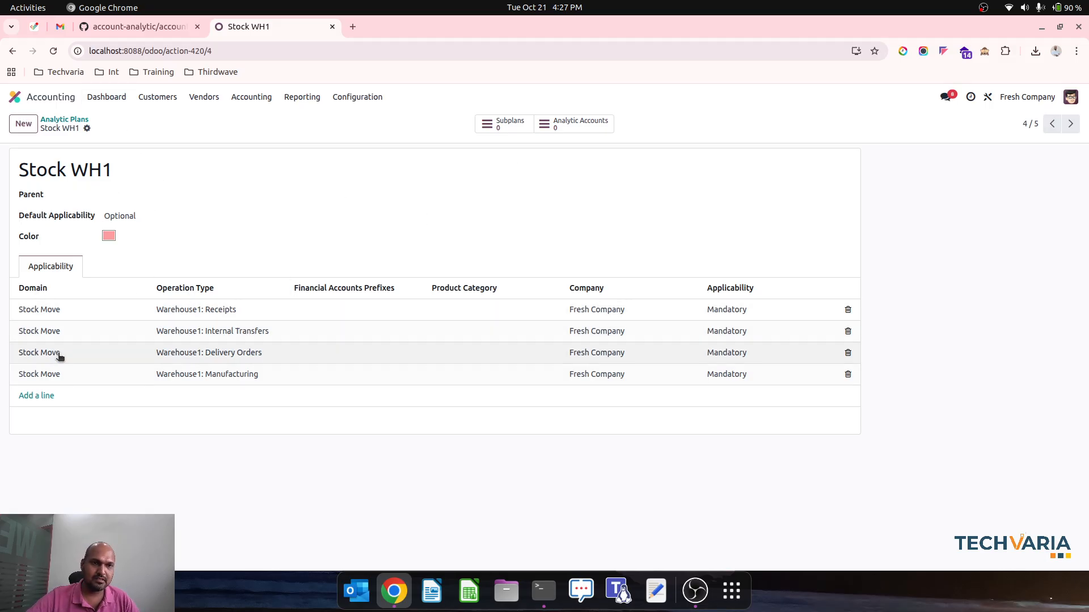
Create and save an analytic account named WH1-Stock under the Stock WH1 plan
left_click(576, 130)
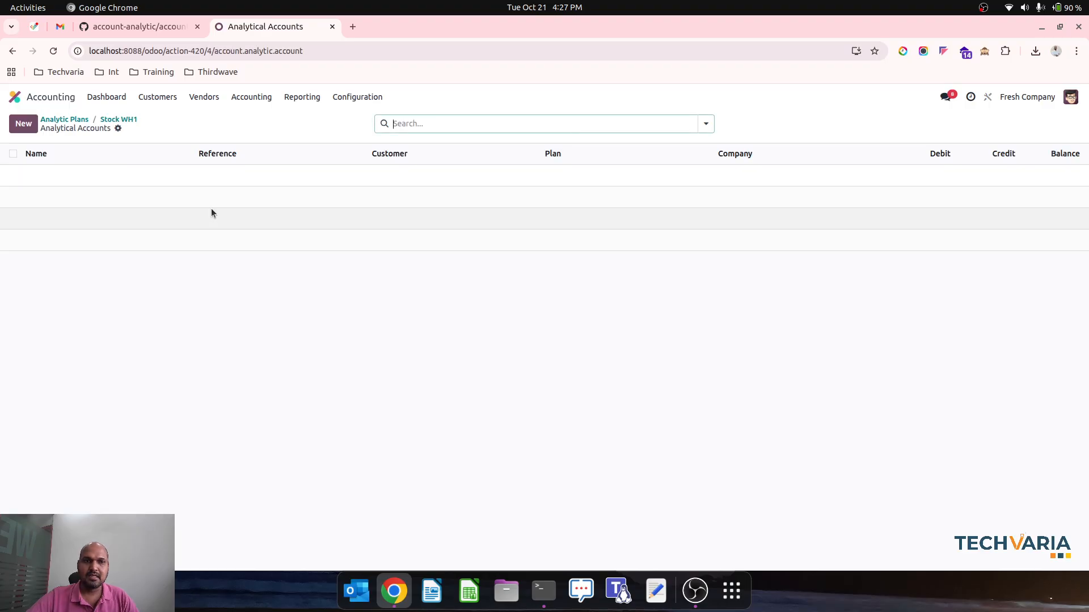
left_click(21, 122)
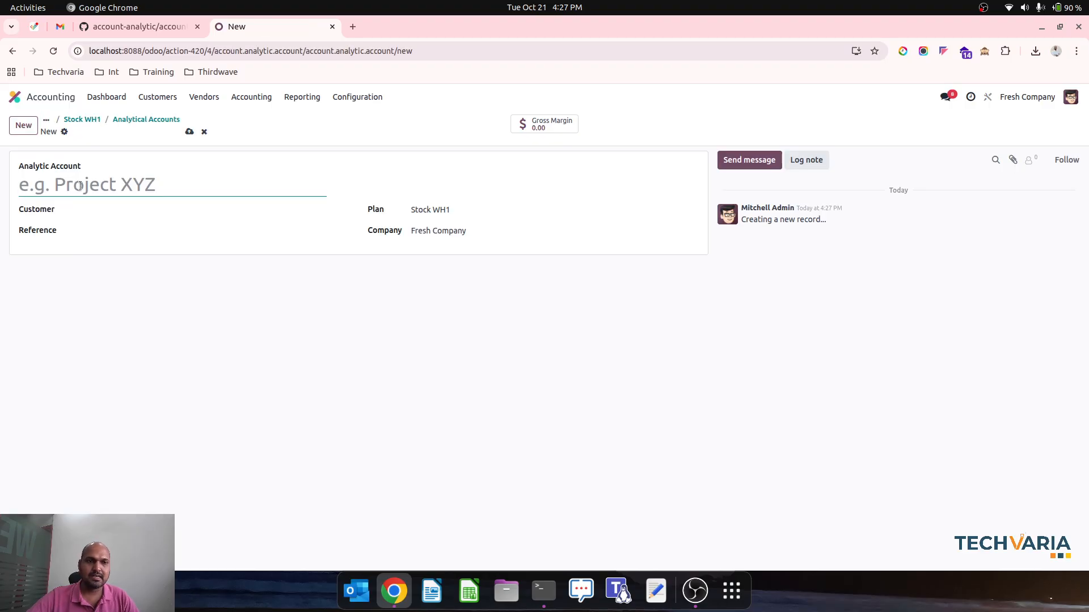
type("WH1-Stock")
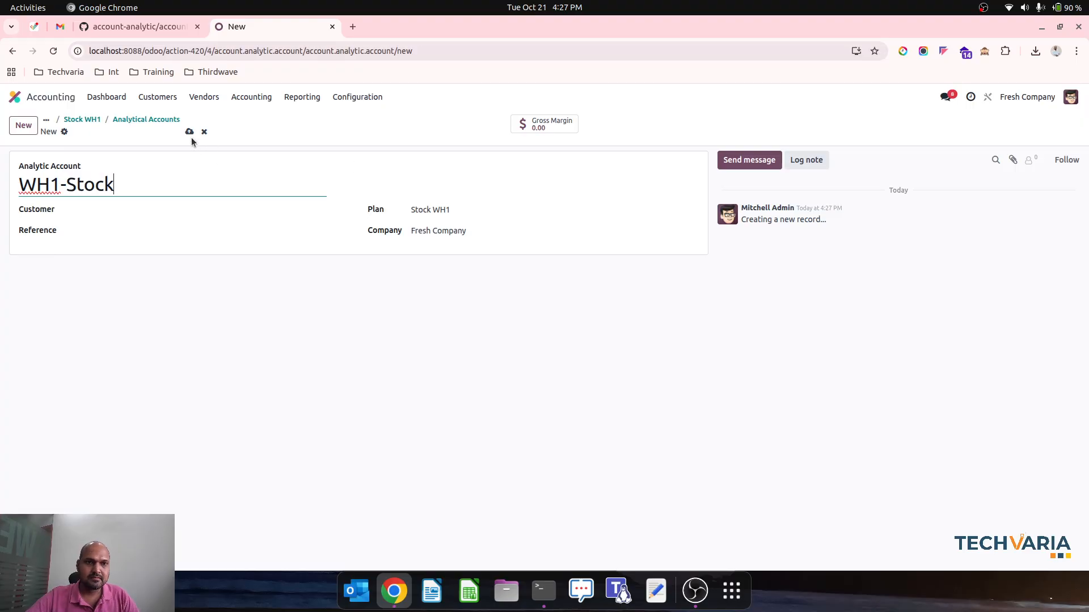
left_click(189, 131)
left_click(142, 119)
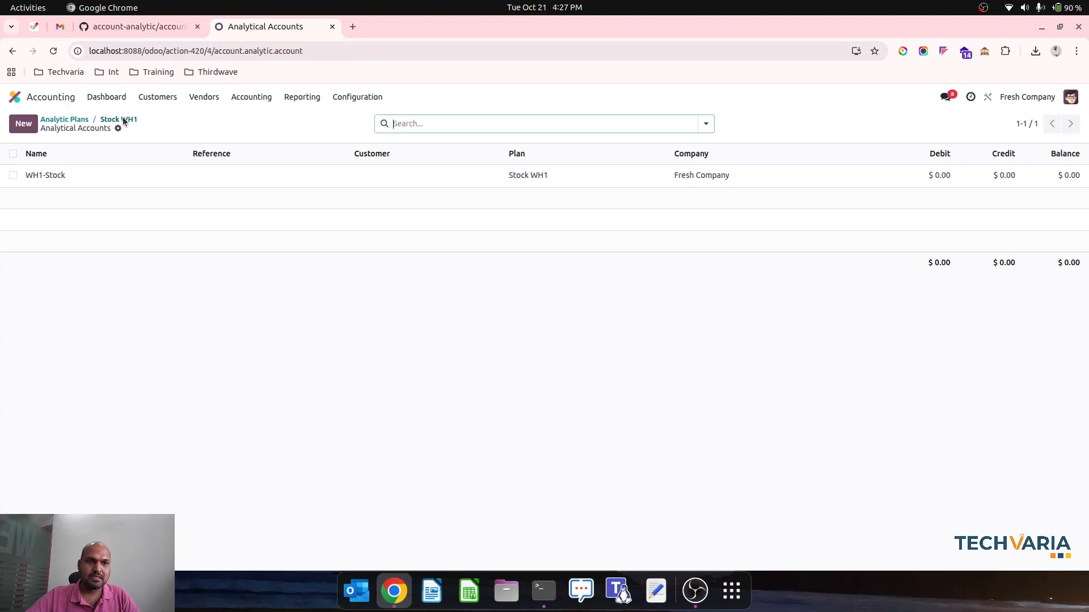
Return to the analytic plans and open the Stock WH2 plan
left_click(123, 120)
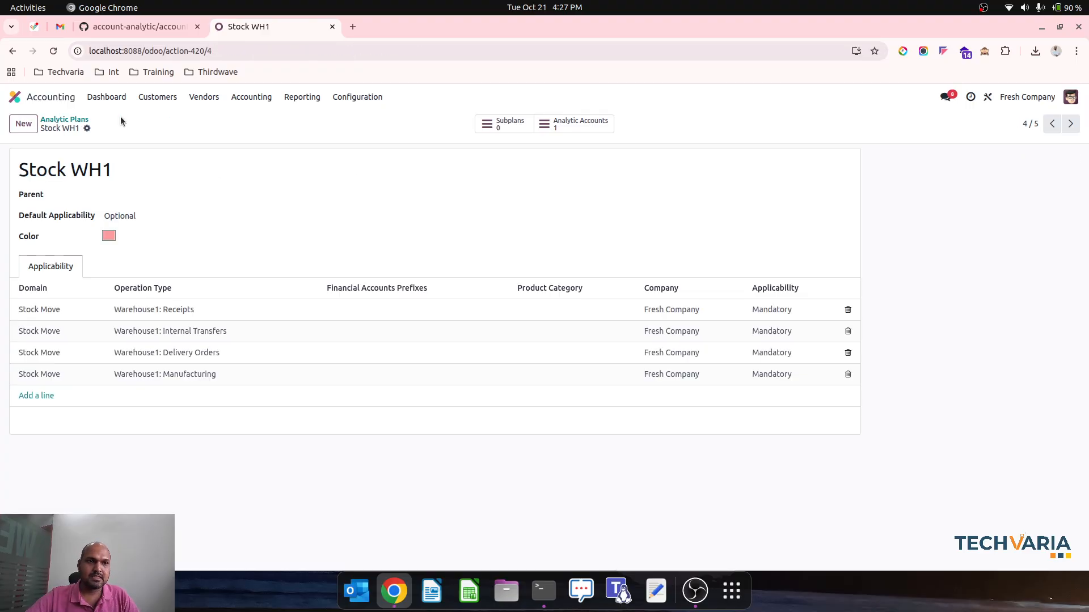
left_click(66, 123)
left_click(108, 271)
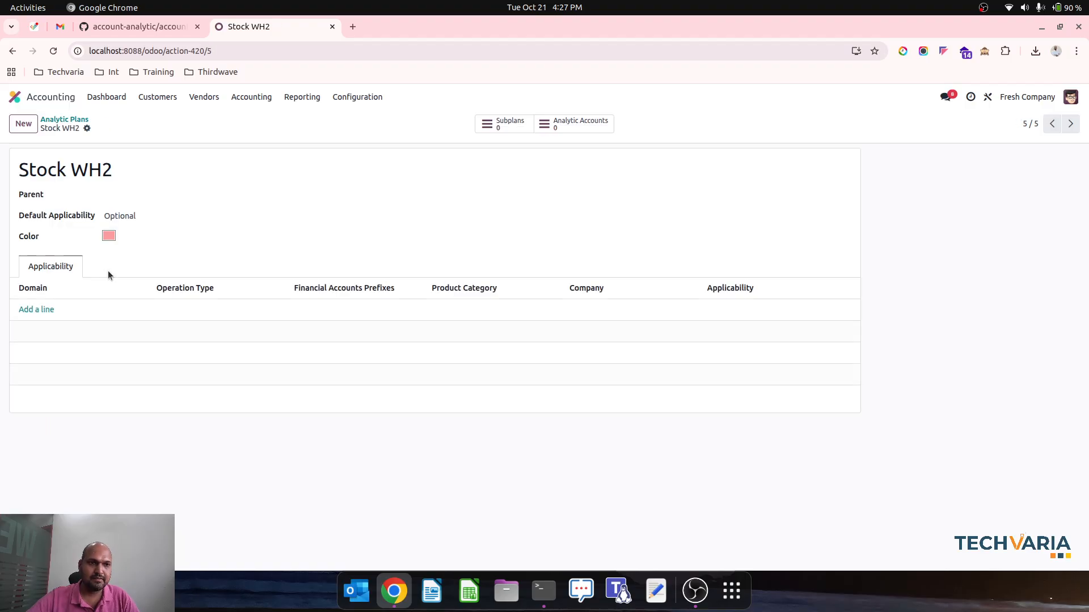
Add an applicability line to Stock WH2 with domain Stock Move, operation type Warehouse2: Receipts and applicability Mandatory
left_click(47, 311)
left_click(66, 311)
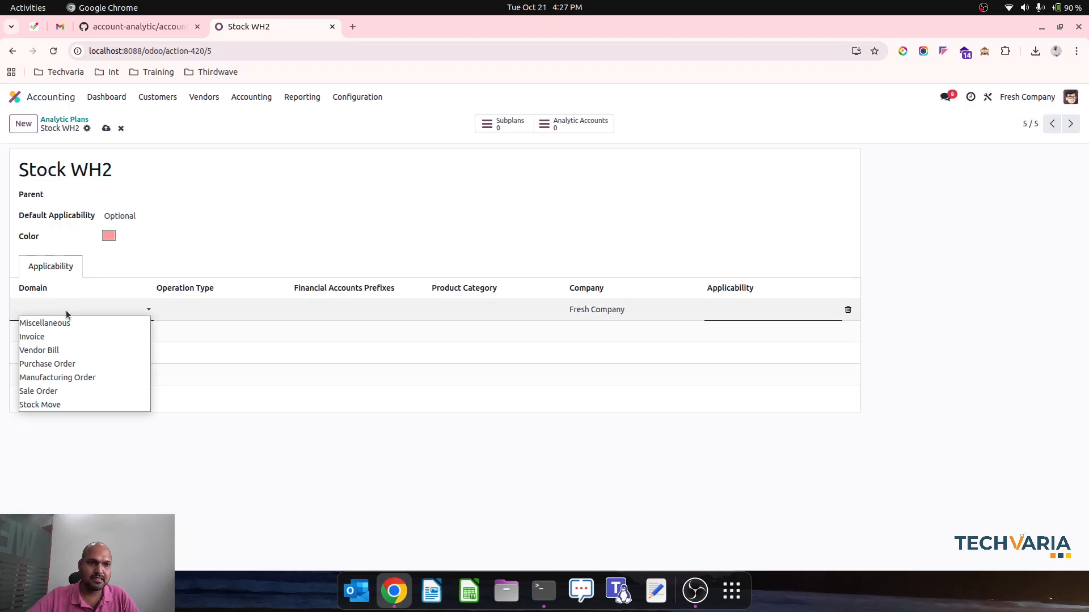
left_click(87, 404)
left_click(227, 310)
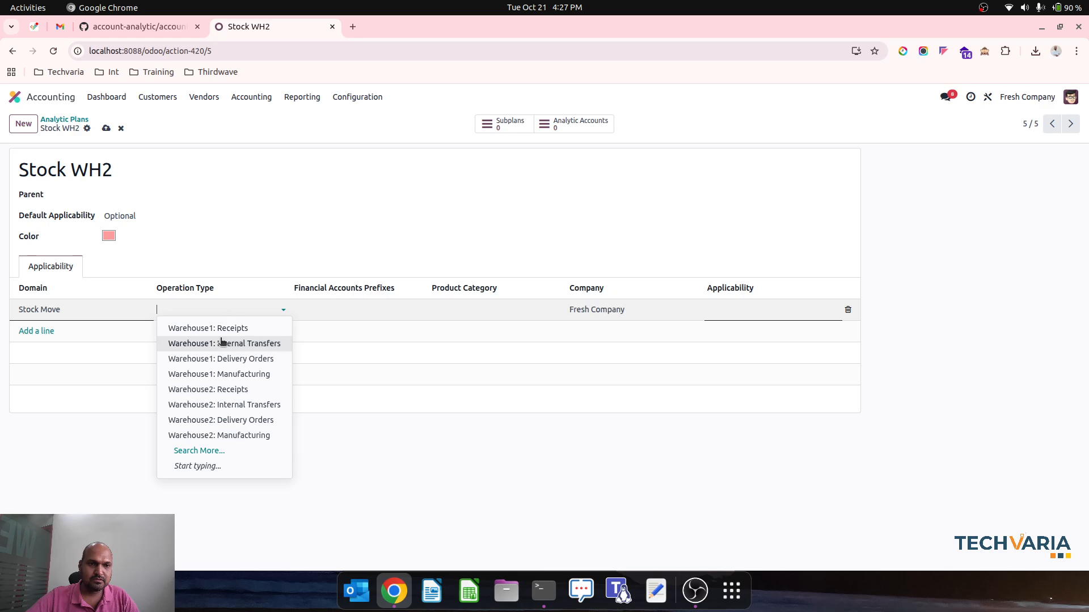
left_click(244, 391)
left_click(748, 309)
left_click(748, 337)
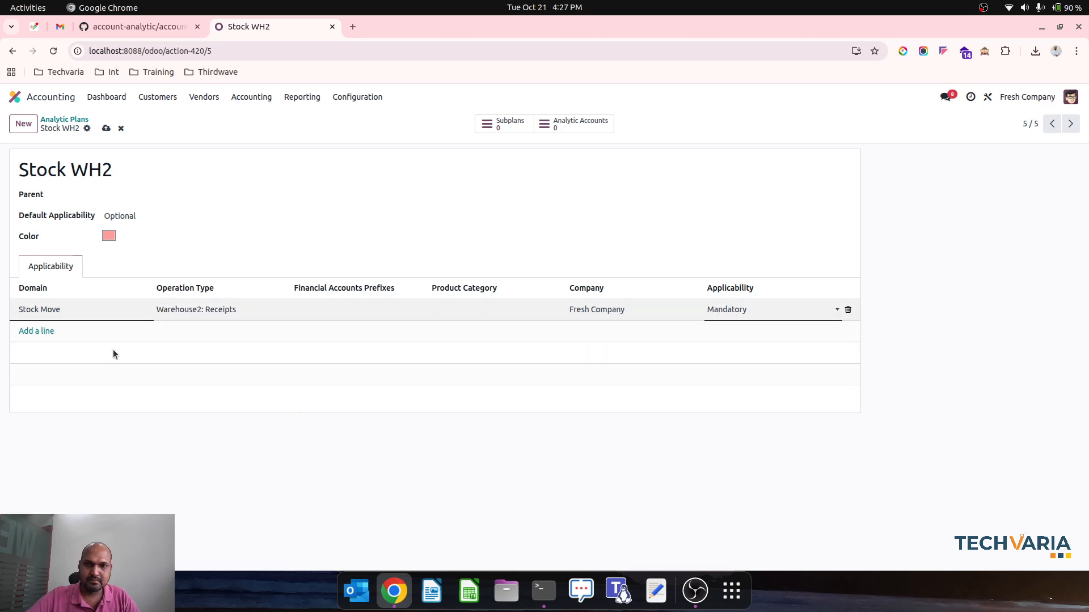
Add a second applicability line to Stock WH2: Stock Move domain, operation type Warehouse2: Internal Transfers, applicability Mandatory
left_click(25, 331)
left_click(51, 333)
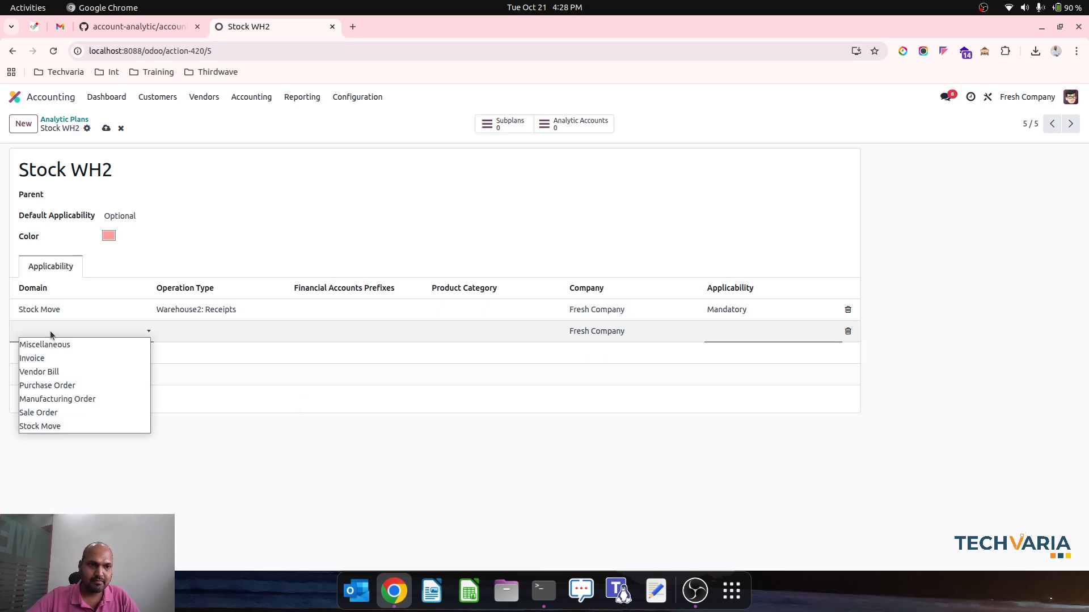
left_click(69, 425)
left_click(214, 339)
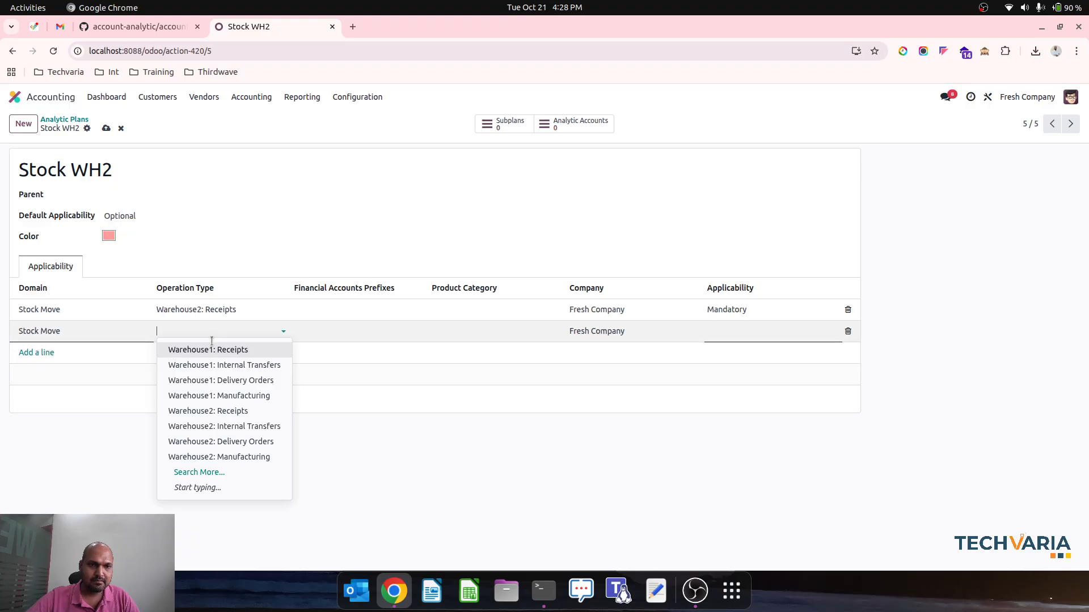
left_click(236, 424)
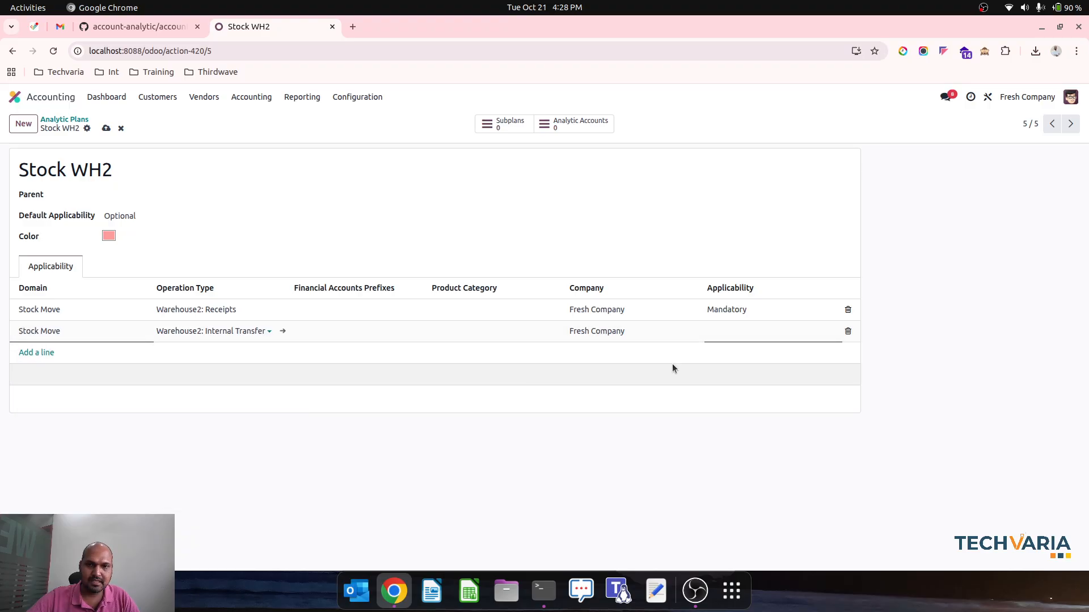
left_click(734, 338)
left_click(734, 357)
Add a third applicability line to Stock WH2: Stock Move domain, operation type Warehouse2: Delivery Orders, applicability Mandatory
left_click(51, 353)
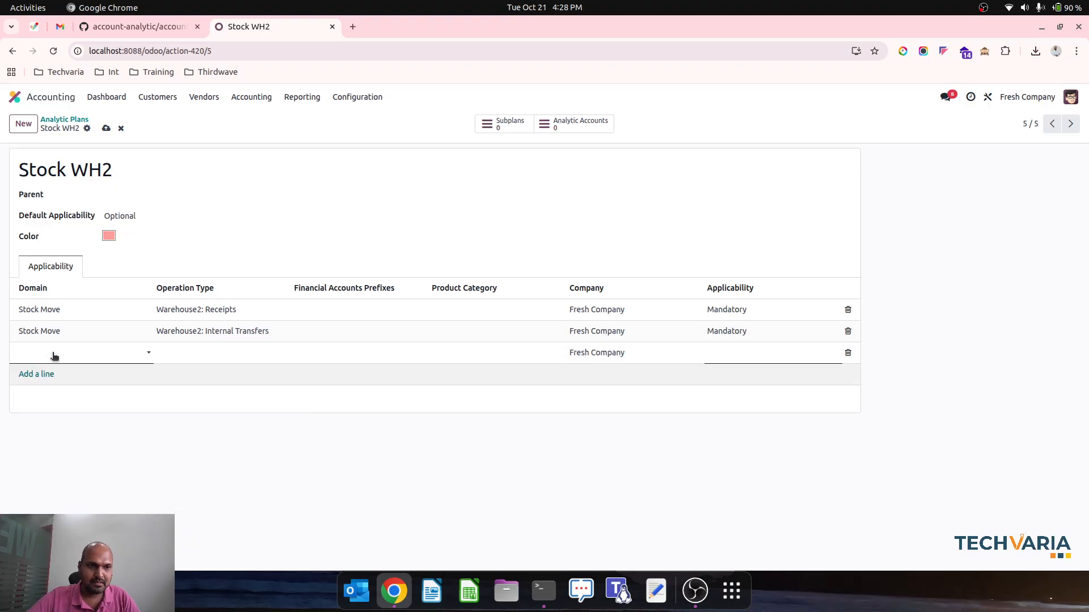
left_click(52, 353)
left_click(87, 447)
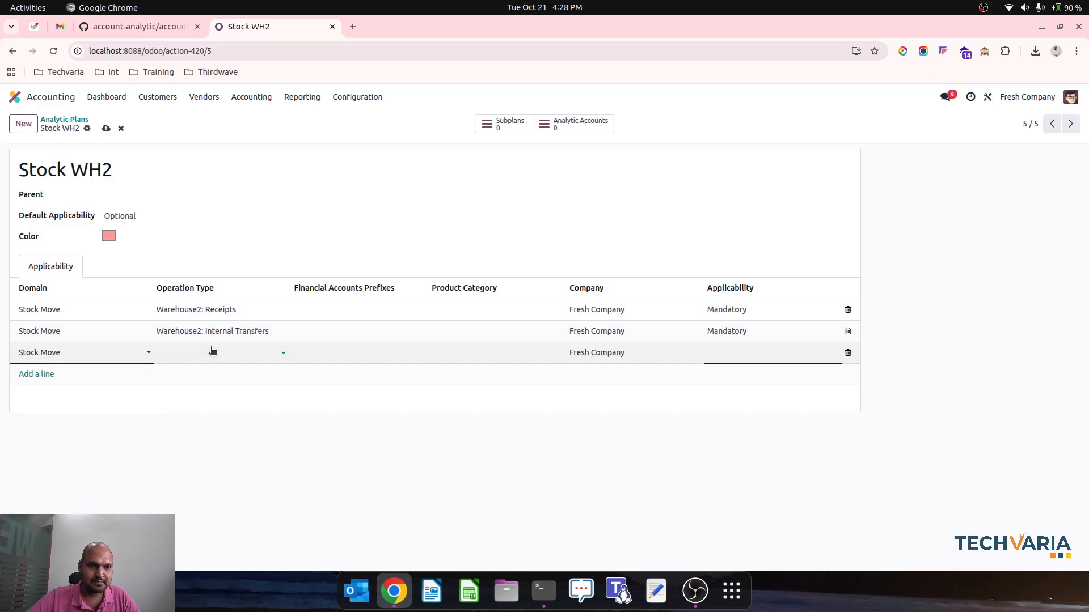
left_click(214, 352)
left_click(229, 464)
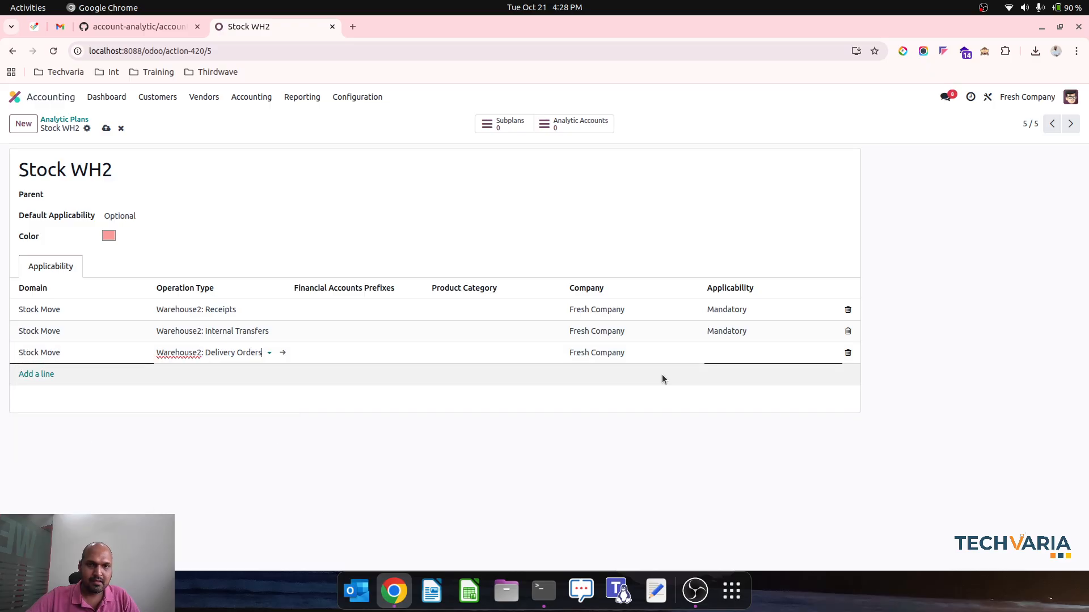
left_click(770, 358)
left_click(763, 381)
Add a fourth applicability line to Stock WH2: Stock Move domain, operation type Warehouse2: Manufacturing, applicability Mandatory
left_click(45, 374)
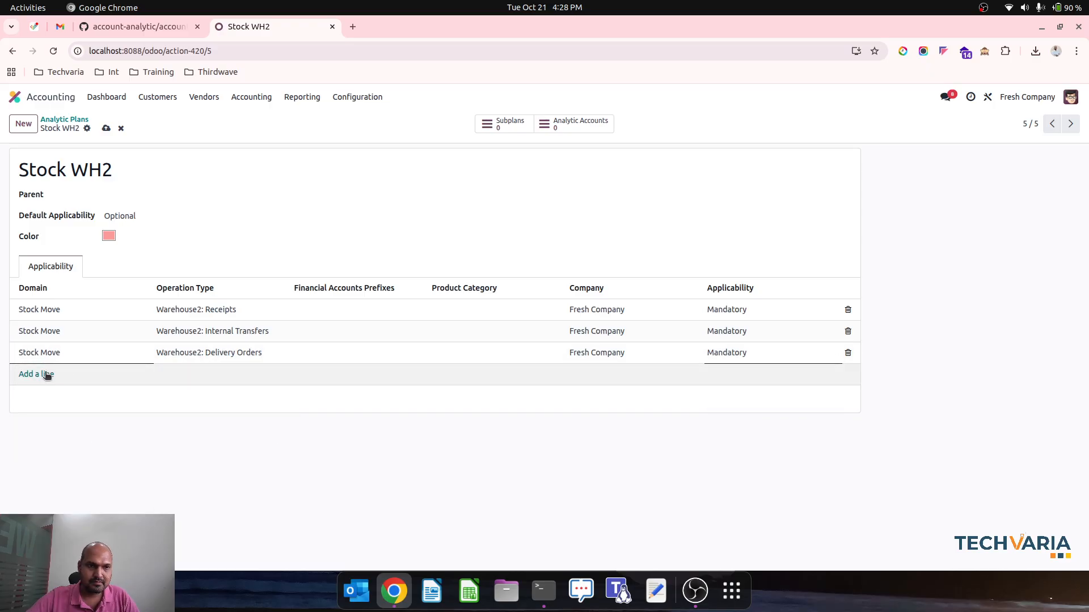
left_click(49, 374)
left_click(79, 470)
left_click(221, 380)
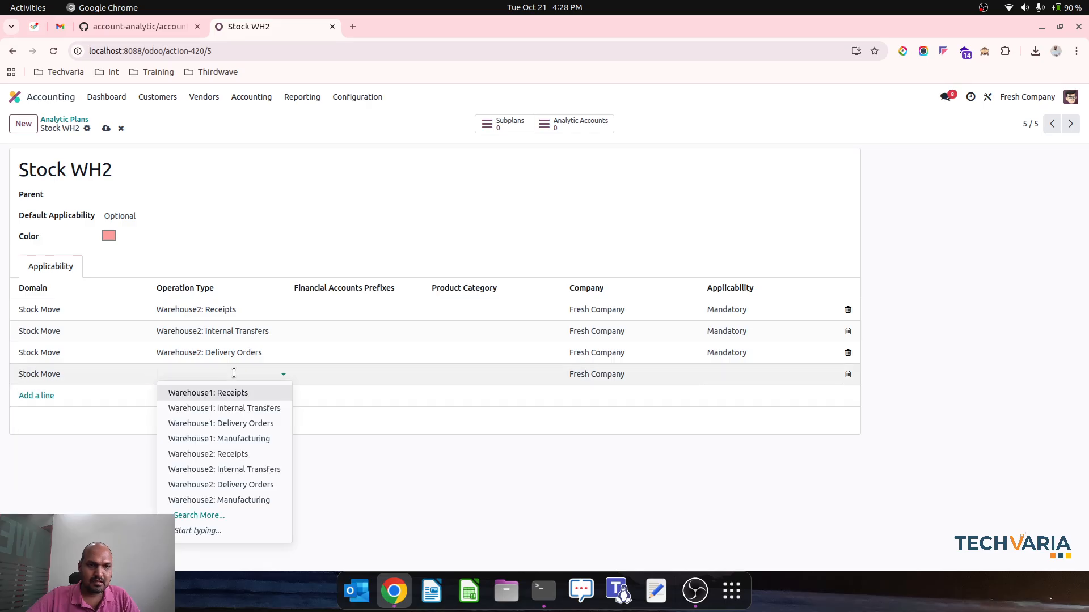
left_click(239, 498)
left_click(740, 369)
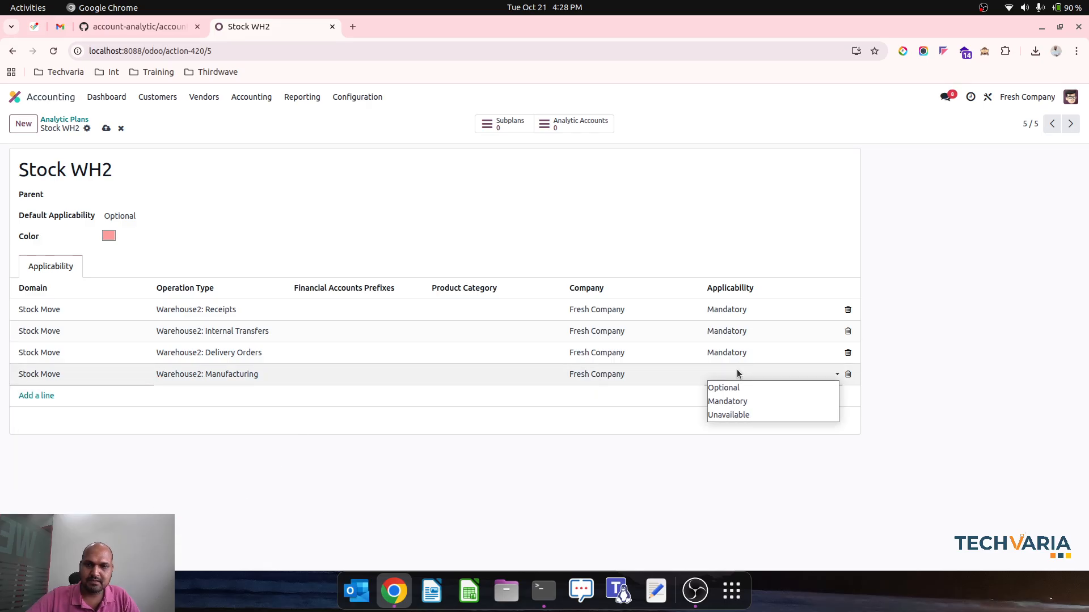
left_click(740, 403)
Set the default applicability of the Stock WH2 plan to Mandatory and save it
left_click(138, 215)
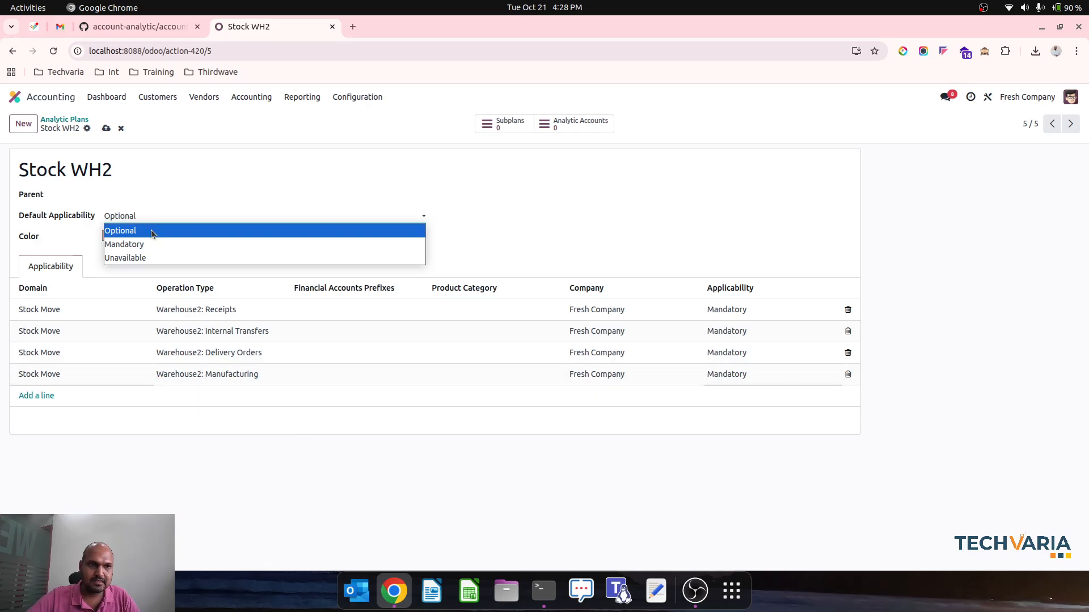
left_click(155, 240)
left_click(105, 132)
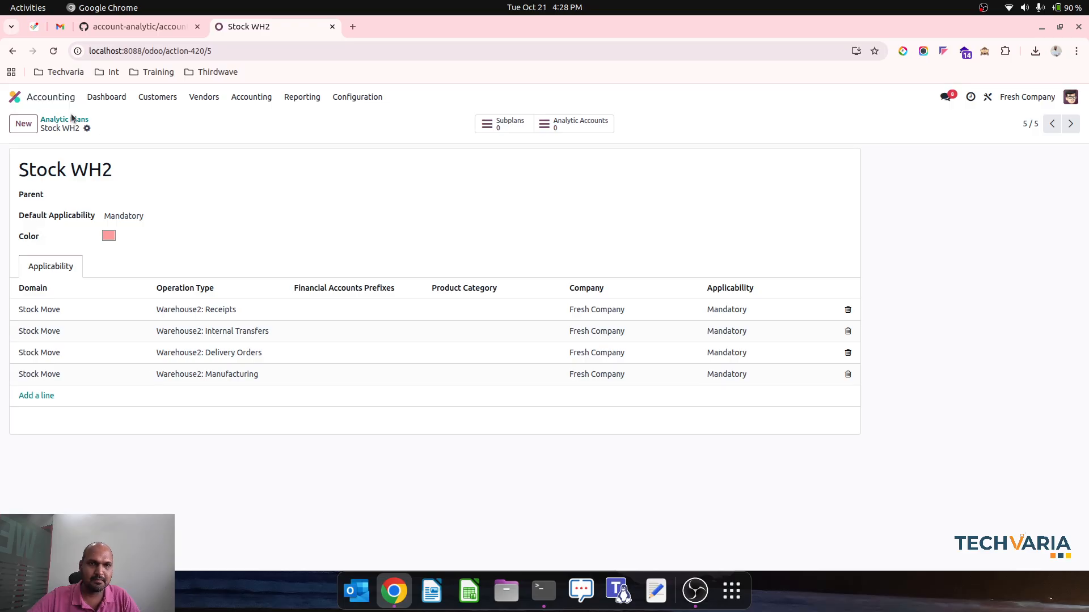
Create and save an analytic account named WH2-Stock under the Stock WH2 plan
left_click(574, 124)
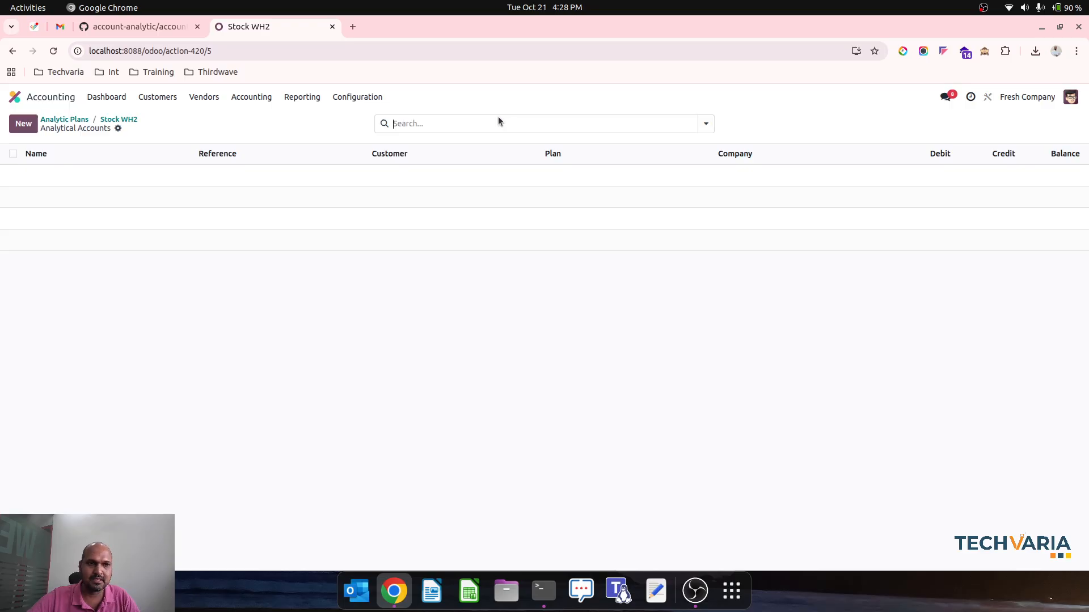
left_click(22, 127)
type("WH2-Stock")
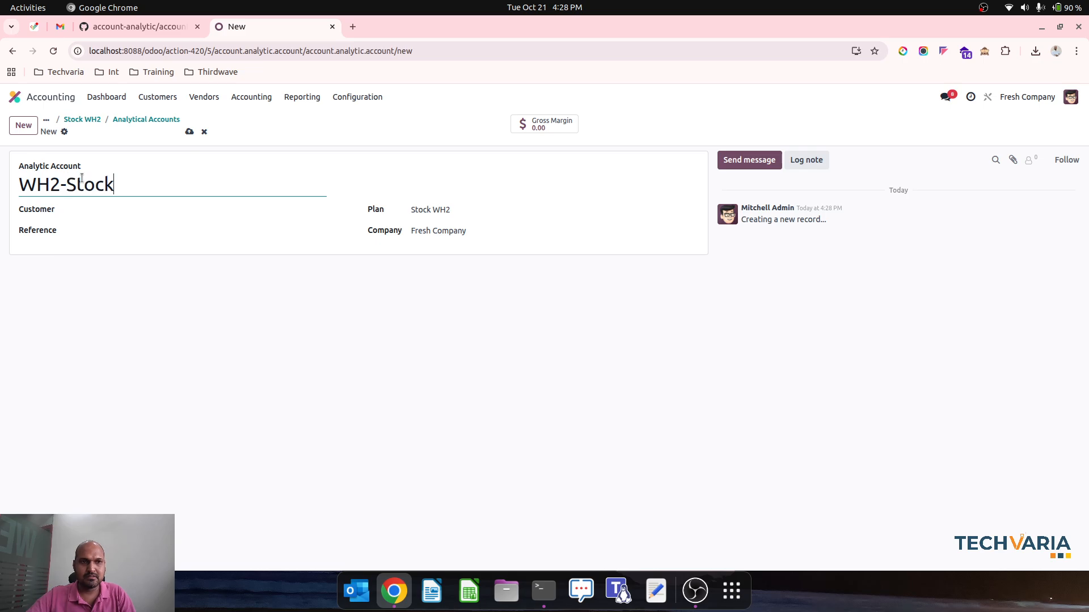
left_click(188, 133)
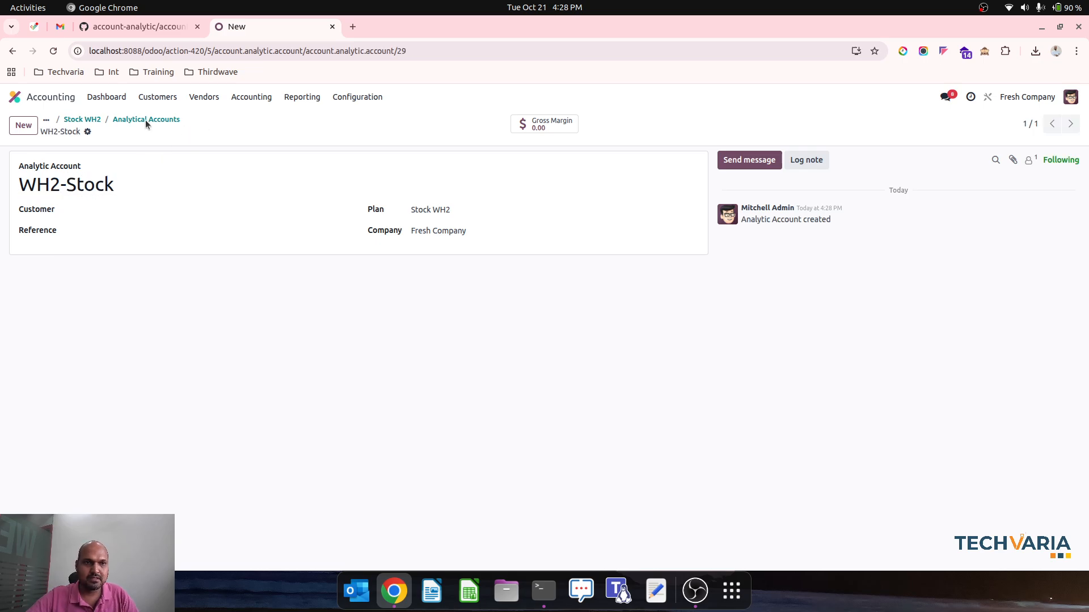
left_click(88, 120)
Review the full list of analytic accounts for the new warehouse stock accounts
left_click(359, 98)
scroll(363, 284, "down", 5)
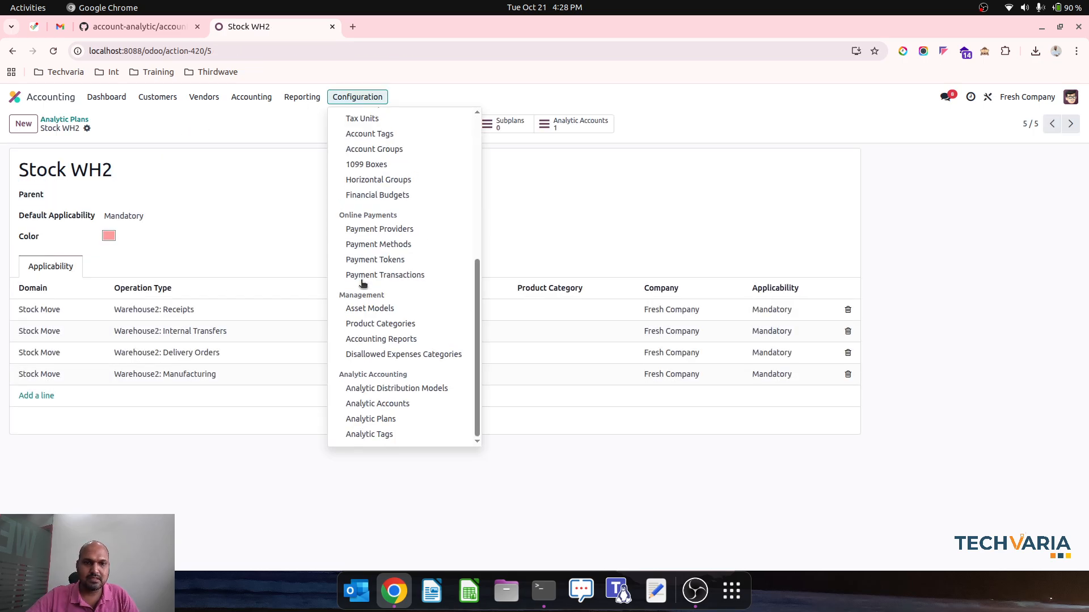
left_click(378, 403)
scroll(283, 448, "down", 5)
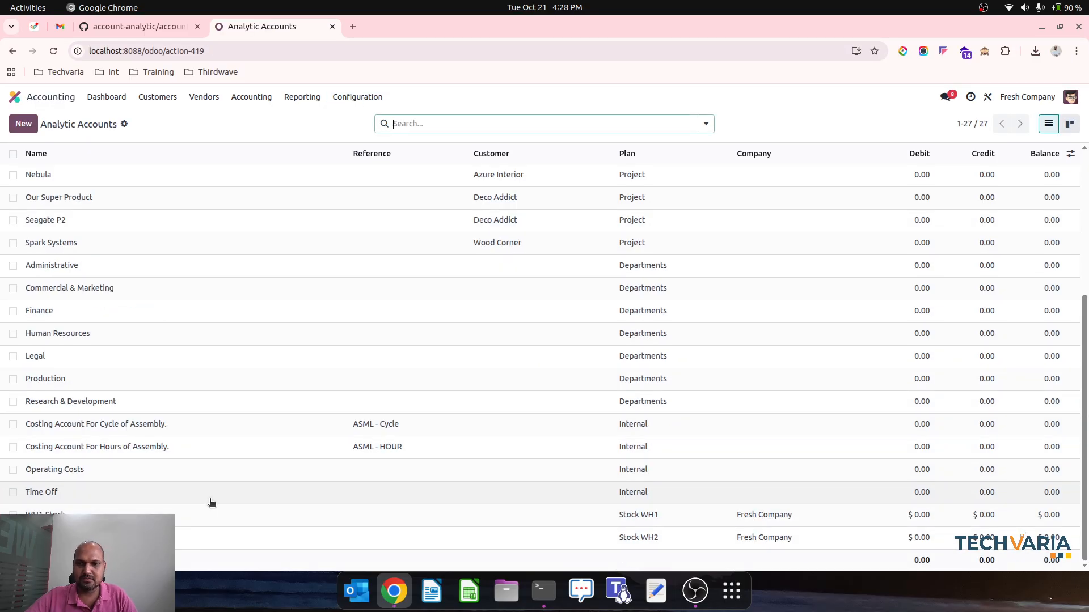
scroll(241, 406, "up", 5)
Switch to the Purchase app and create a new request for quotation with Vendor1 as vendor
left_click(61, 98)
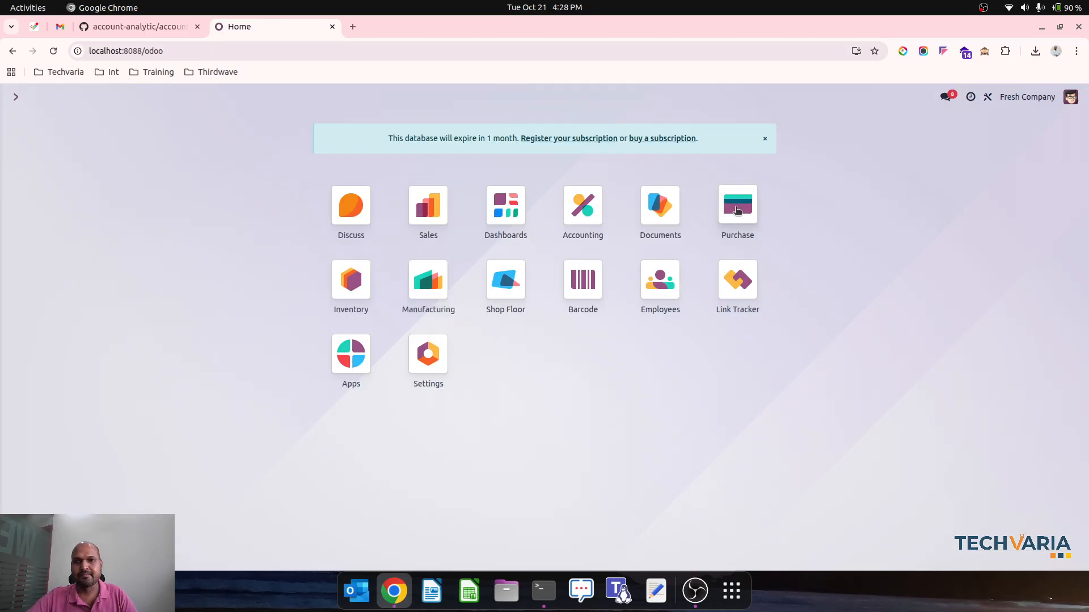
left_click(736, 210)
left_click(31, 130)
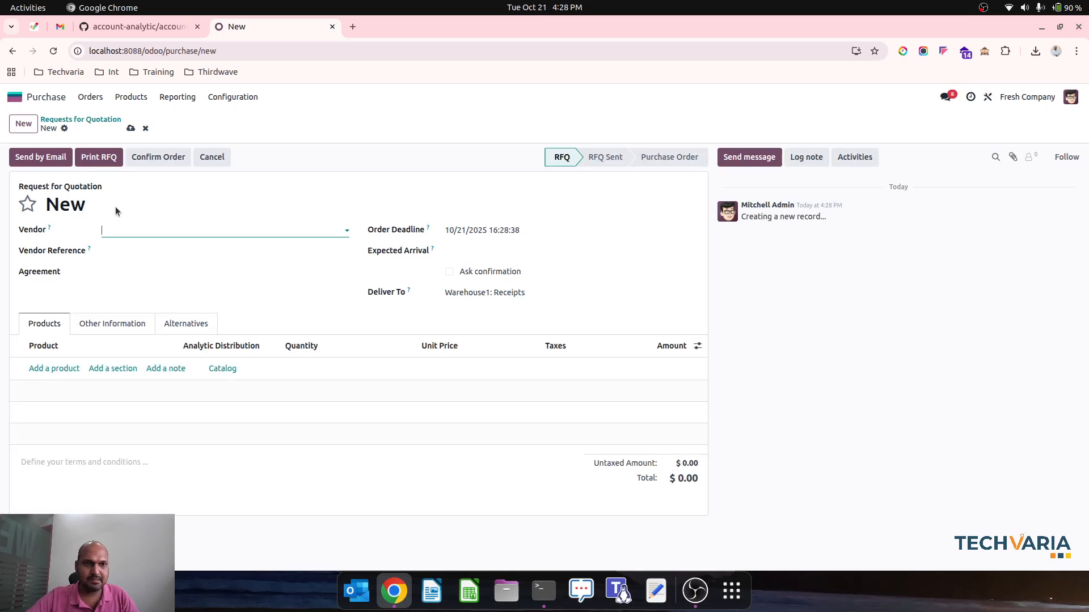
left_click(124, 227)
left_click(129, 265)
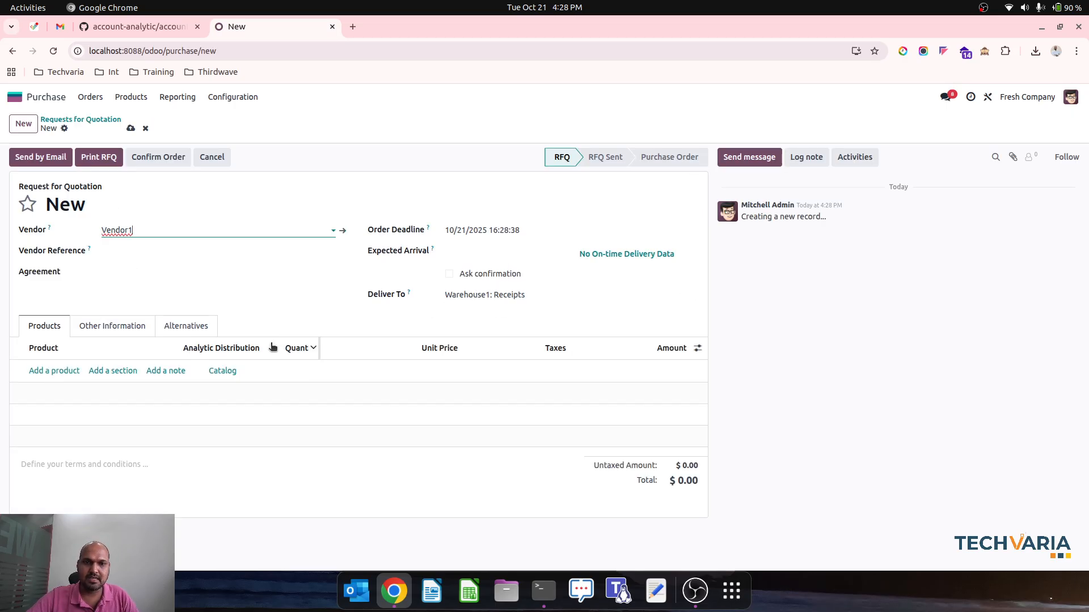
Add product MTO1 to the request for quotation with quantity 10 and unit price 10
left_click(67, 371)
type("mto")
left_click(65, 387)
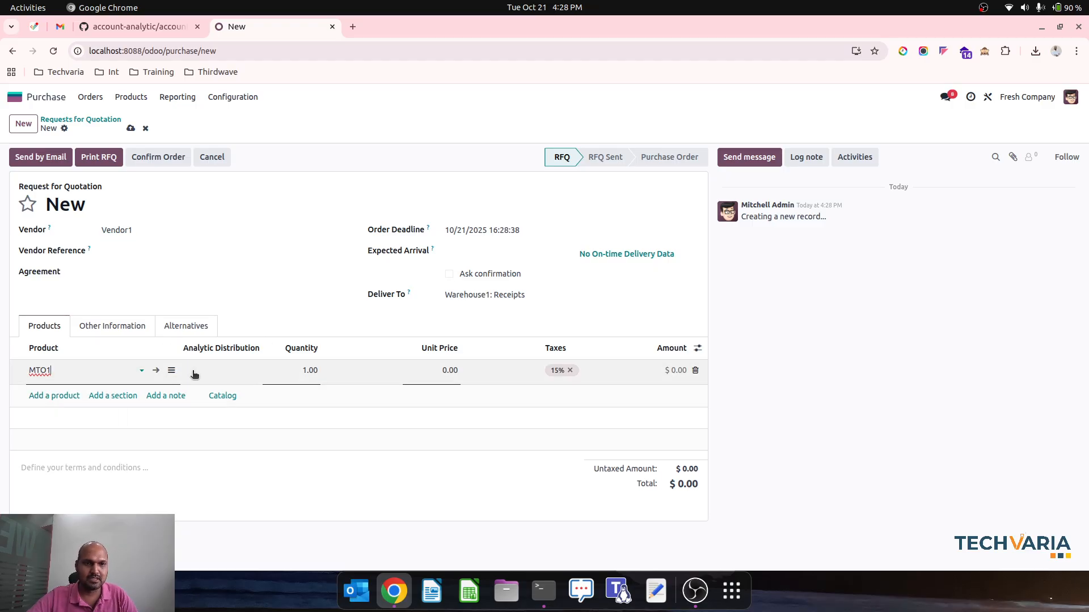
left_click(298, 372)
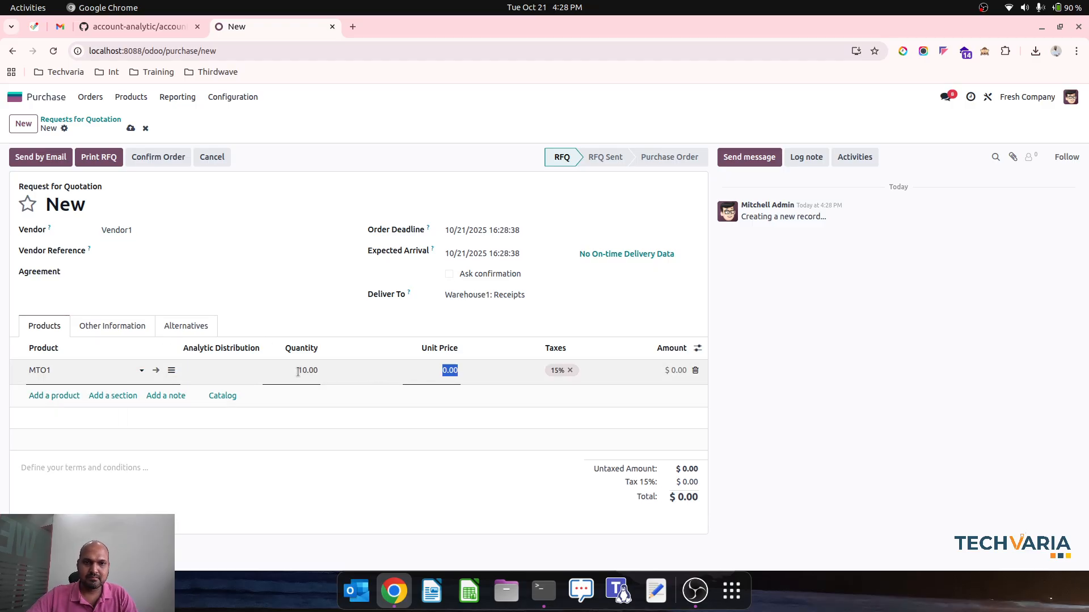
type("10")
Add product MTO2 to the request for quotation with quantity 10 and unit price 20
left_click(65, 395)
type("mt")
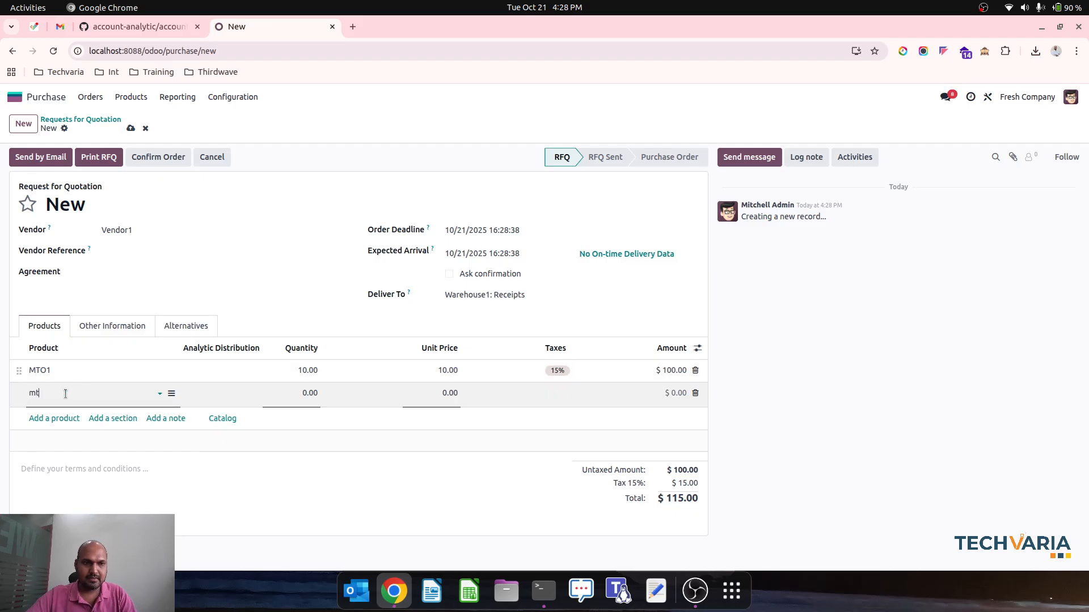
key("Down")
key("Tab")
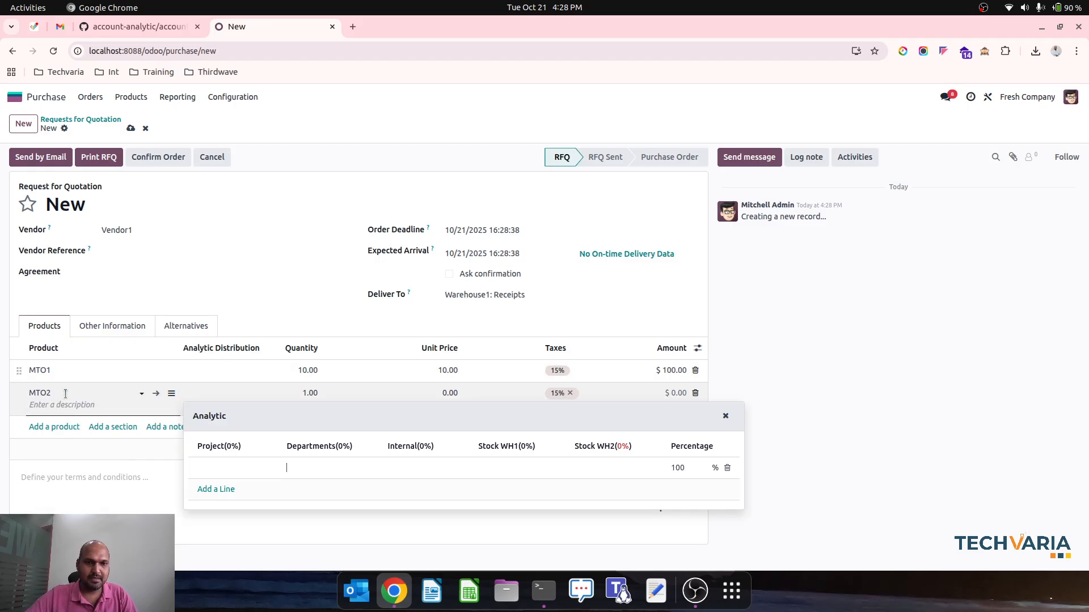
left_click(283, 403)
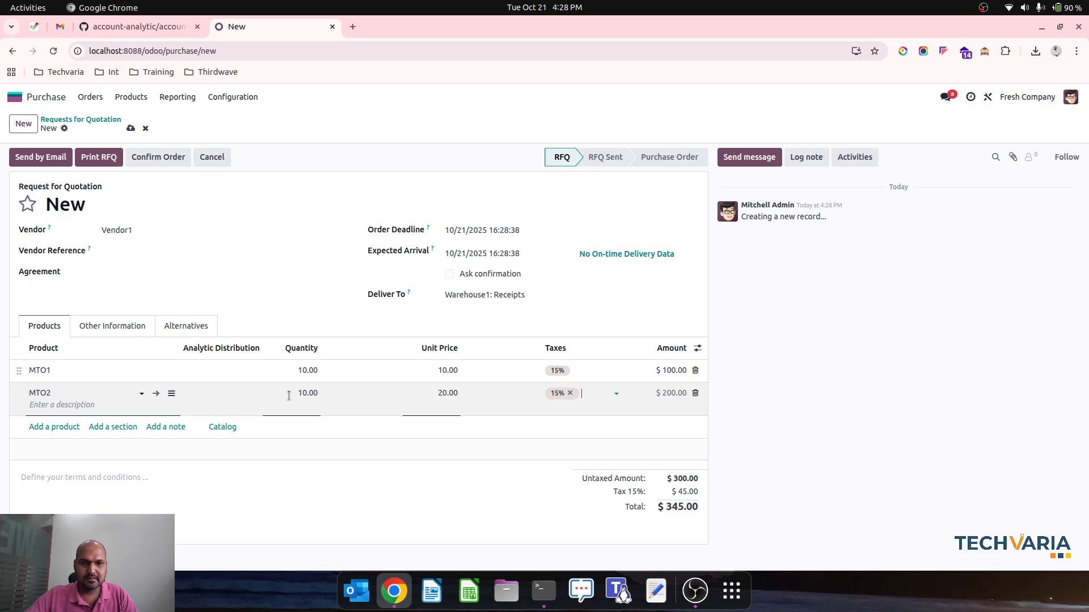
Add product MTO3 with quantity 10 and unit price 30, and save the request for quotation
left_click(64, 426)
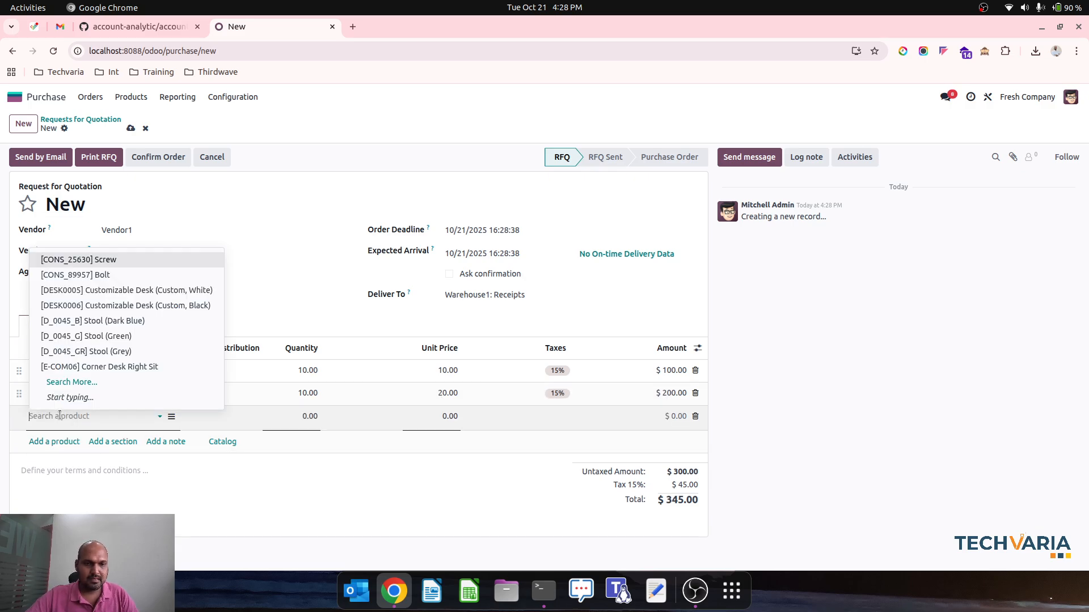
type("mto")
left_click(65, 466)
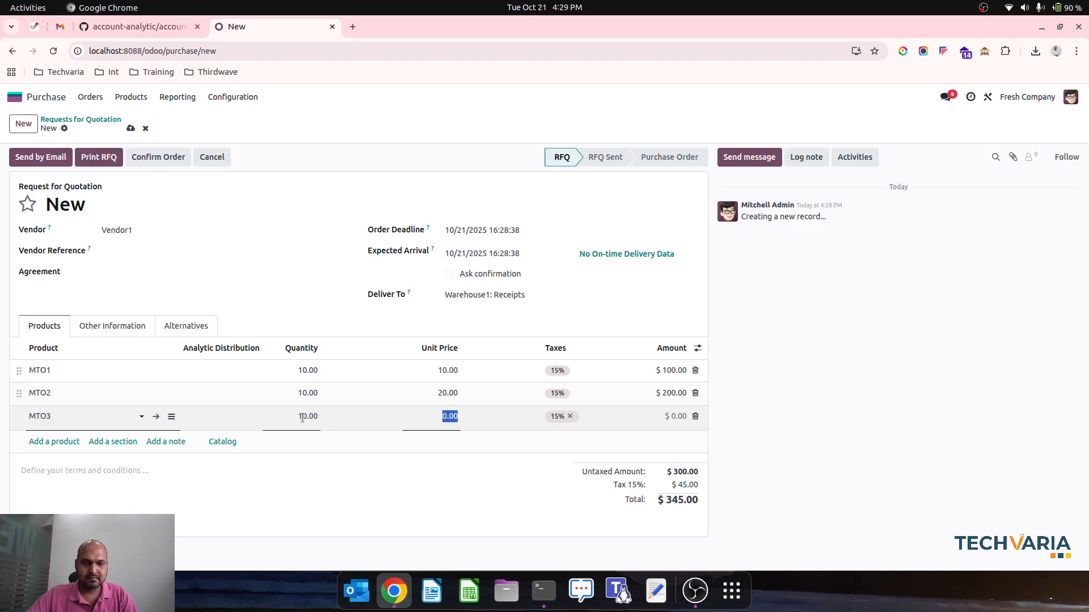
left_click(131, 129)
Assign the WH1-Stock analytic account of the Stock WH1 plan to the MTO1 line's analytic distribution
left_click(216, 371)
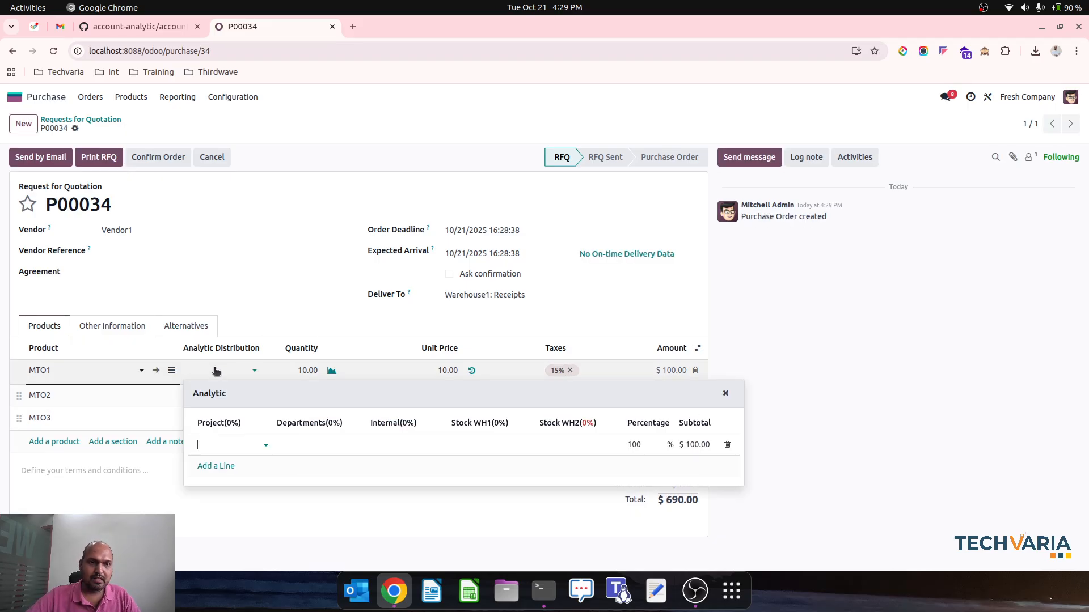
left_click(475, 446)
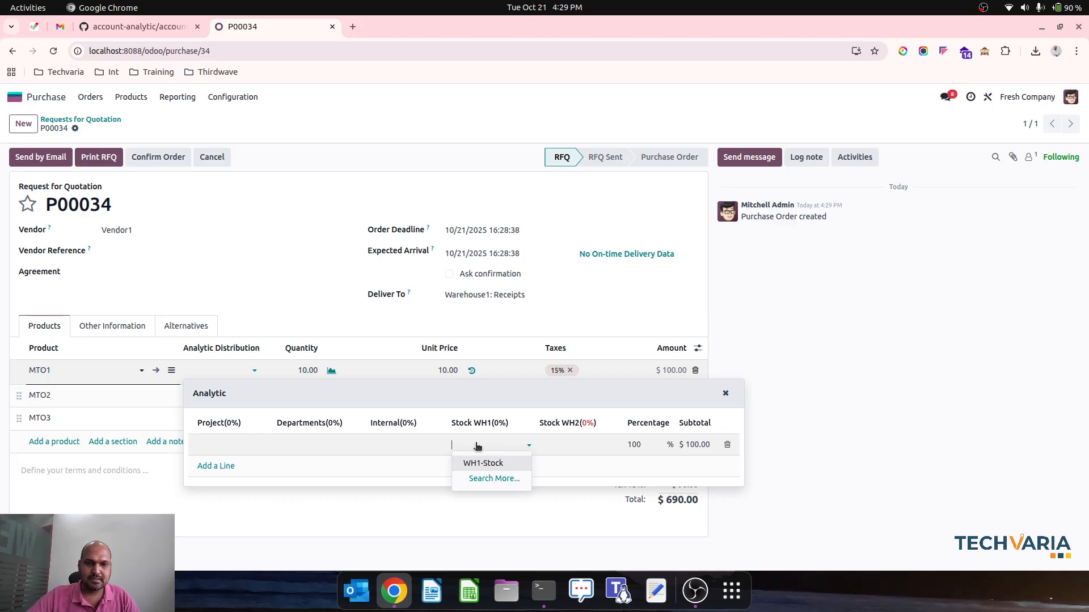
left_click(481, 464)
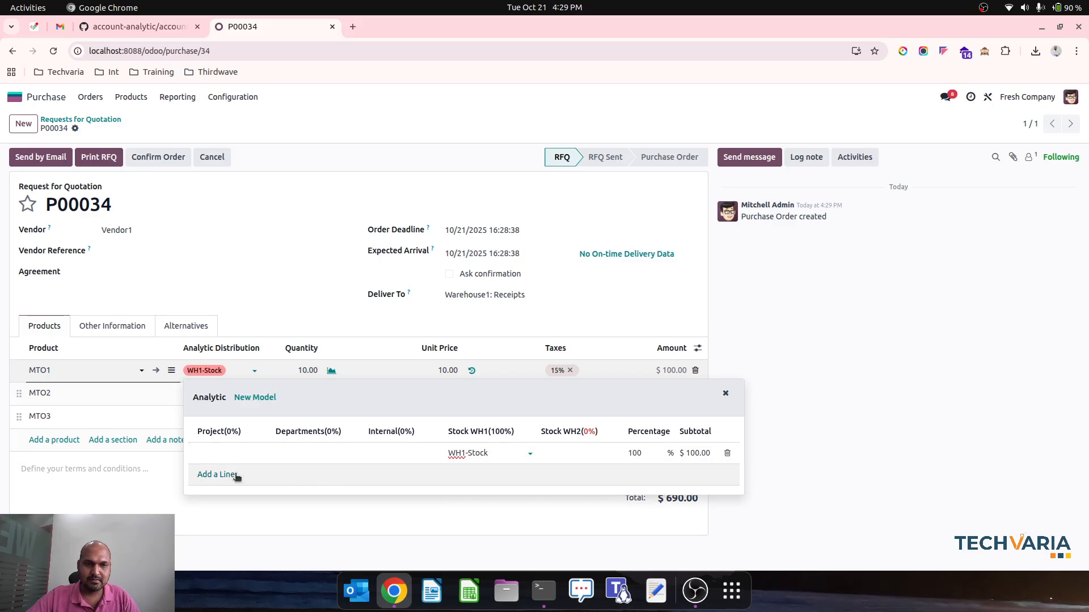
left_click(355, 318)
Set the analytic distribution of the MTO2 and MTO3 lines to WH1-Stock under the Stock WH1 plan
left_click(195, 389)
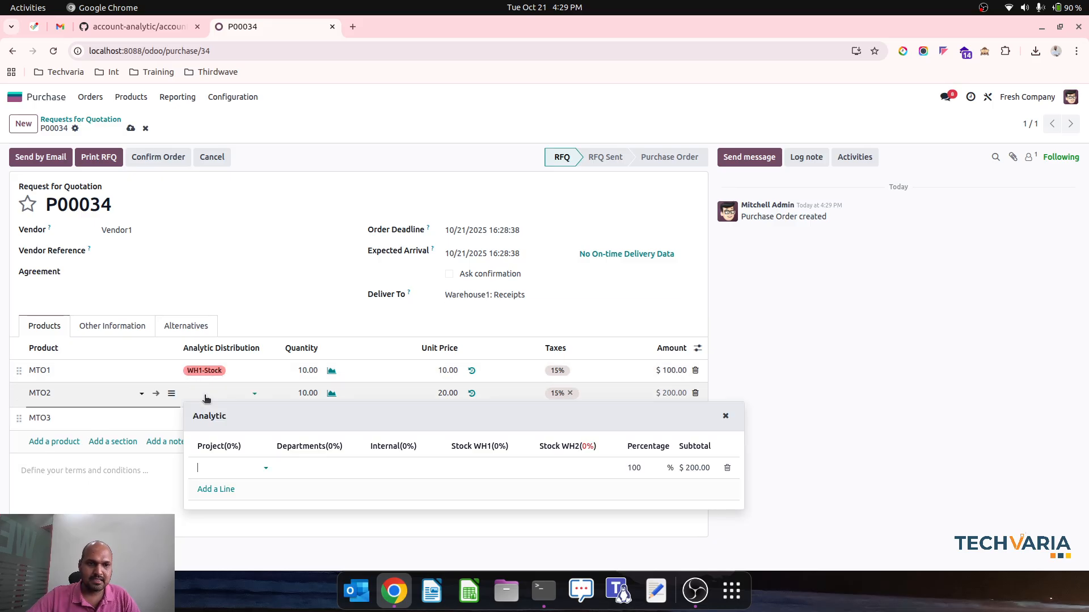
left_click(489, 470)
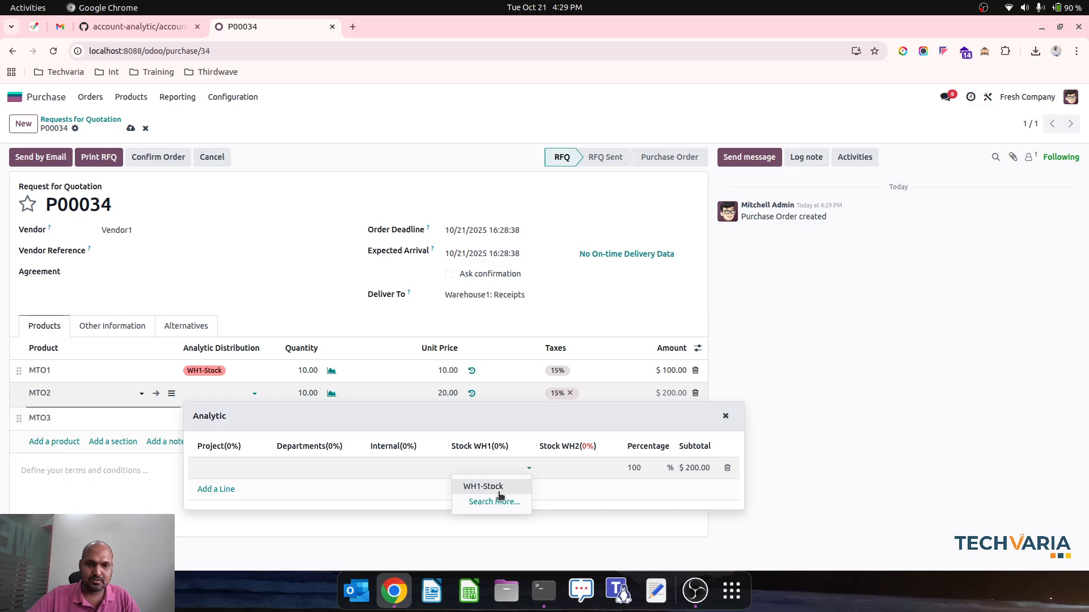
left_click(499, 491)
left_click(257, 313)
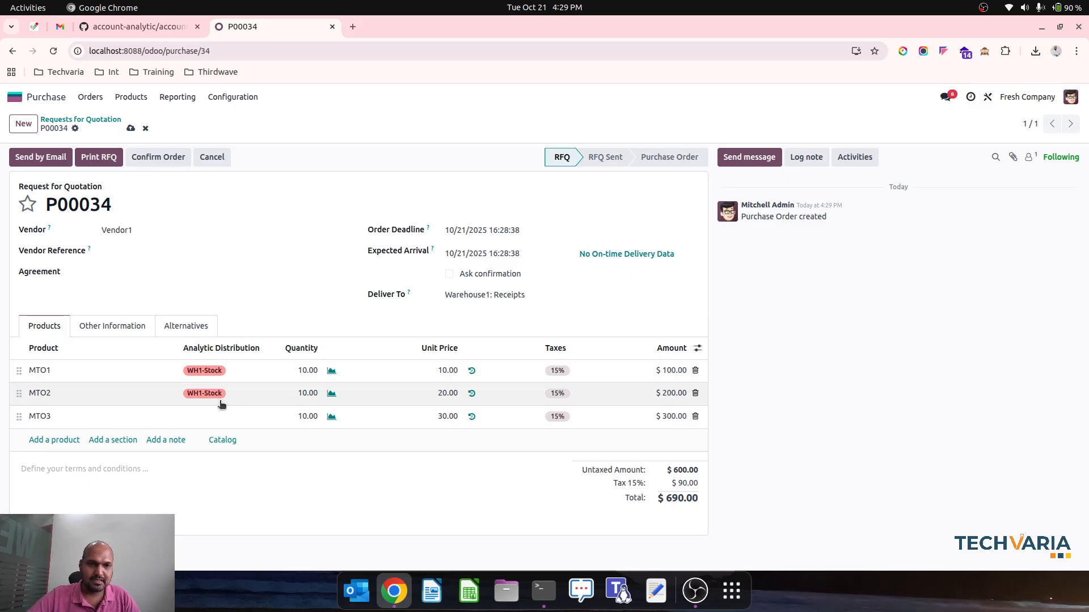
left_click(215, 416)
left_click(489, 491)
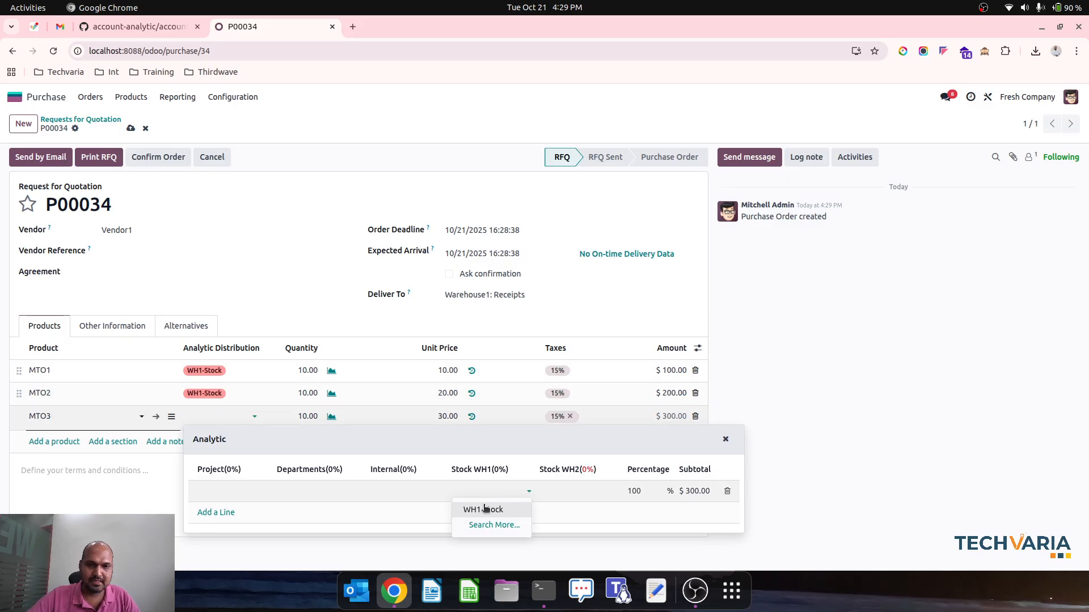
left_click(485, 509)
Try to confirm the order and check the MTO1 line's analytic distribution
left_click(150, 157)
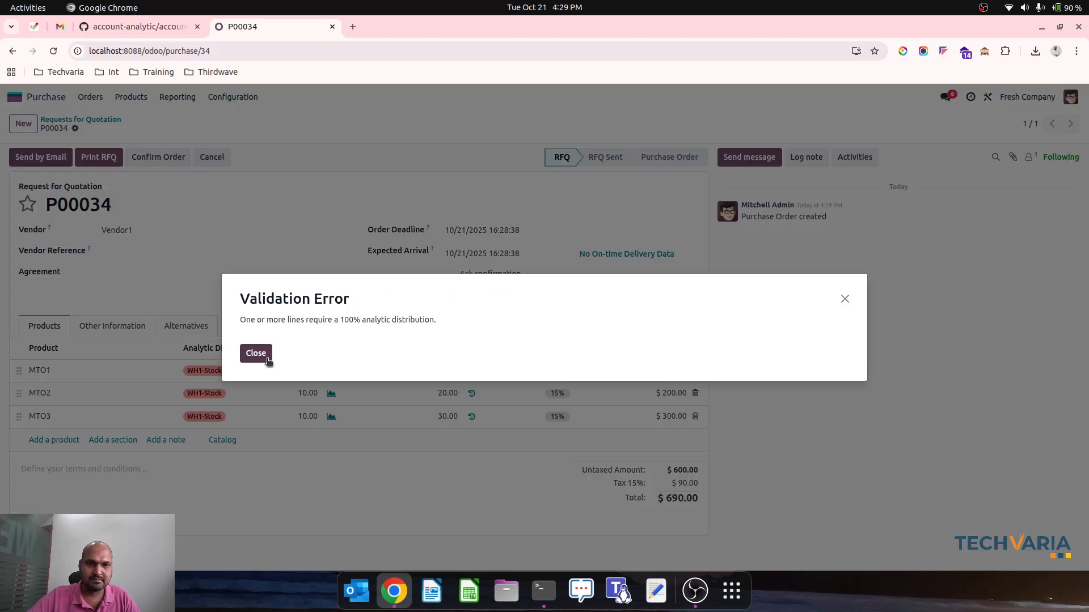
left_click(256, 354)
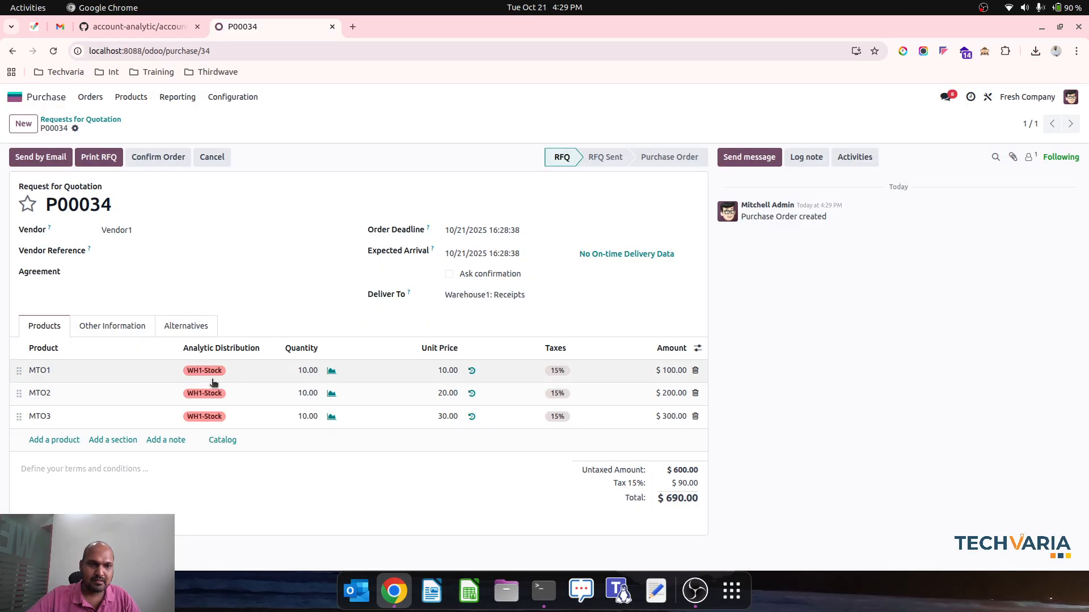
left_click(238, 371)
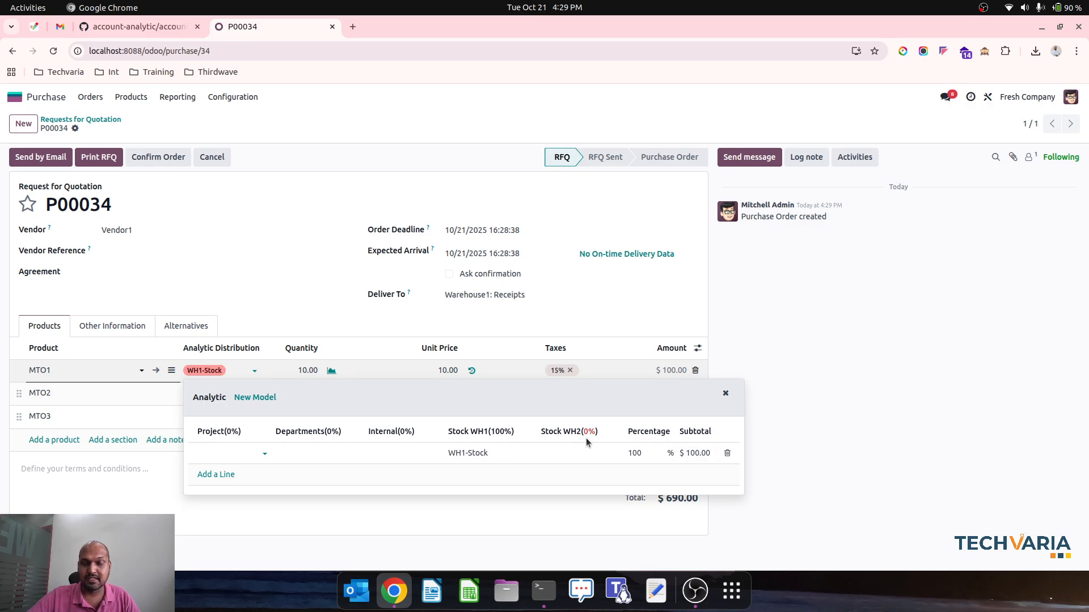
left_click(726, 394)
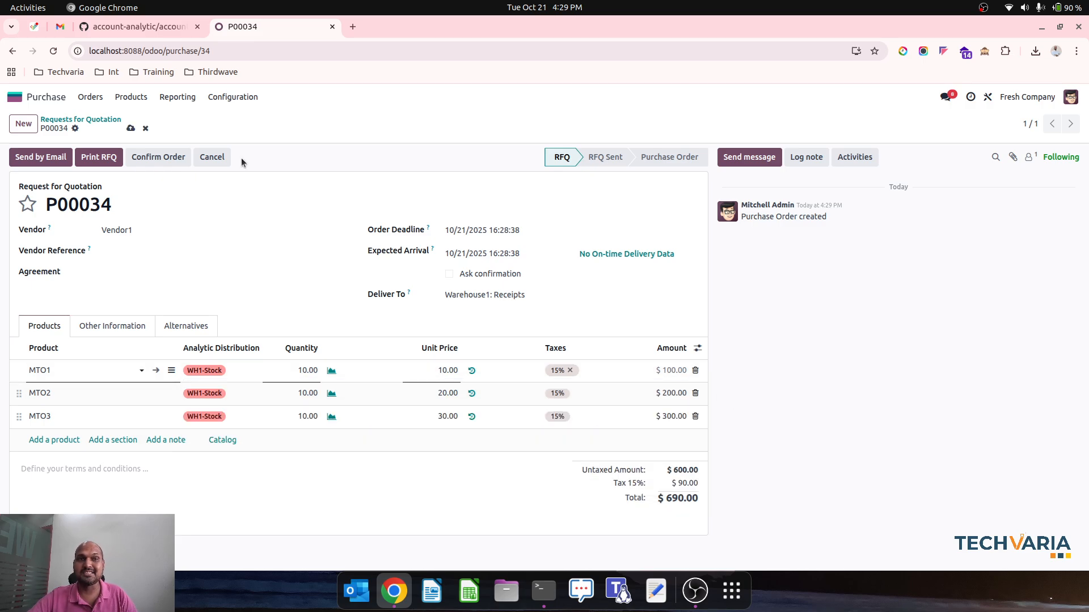
left_click(146, 128)
Find the analytic accounts list in Accounting and open the WH2-Stock account to check its settings
left_click(15, 97)
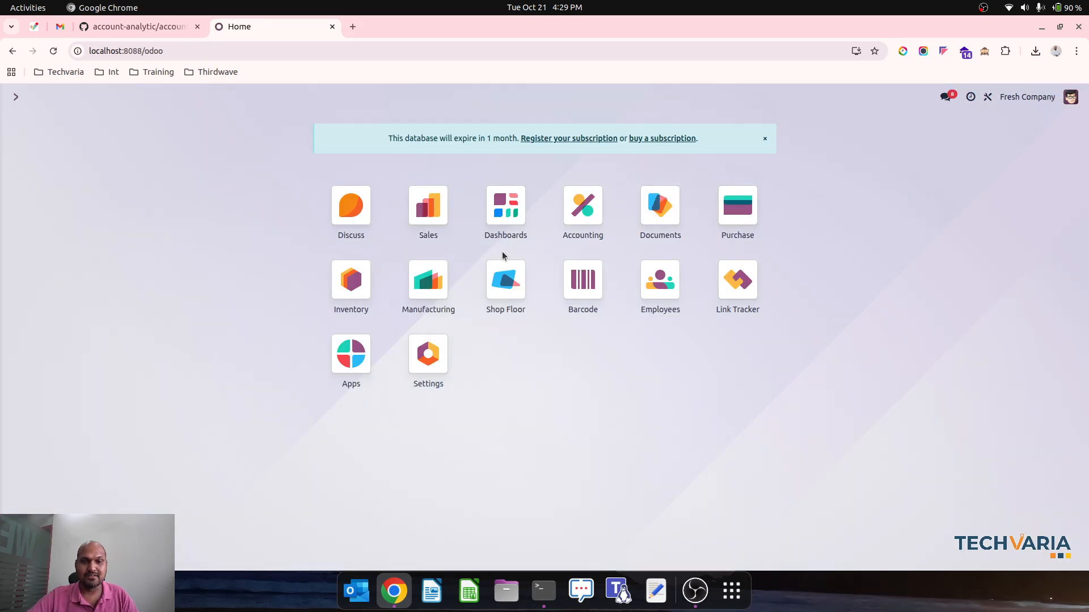
type("analy")
key("Down")
key("Down")
key("Down")
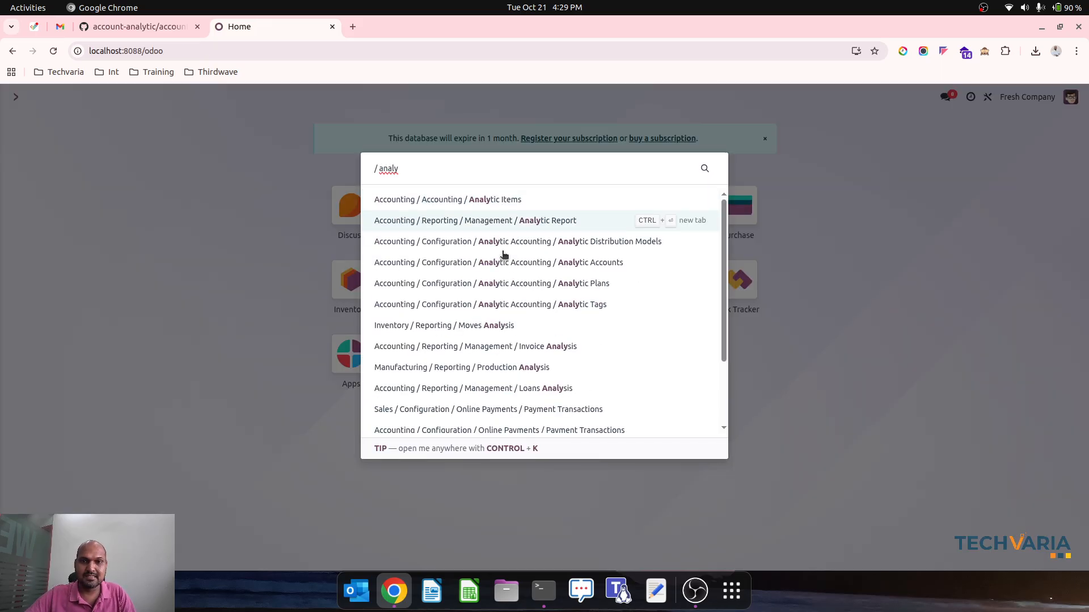
key("Return")
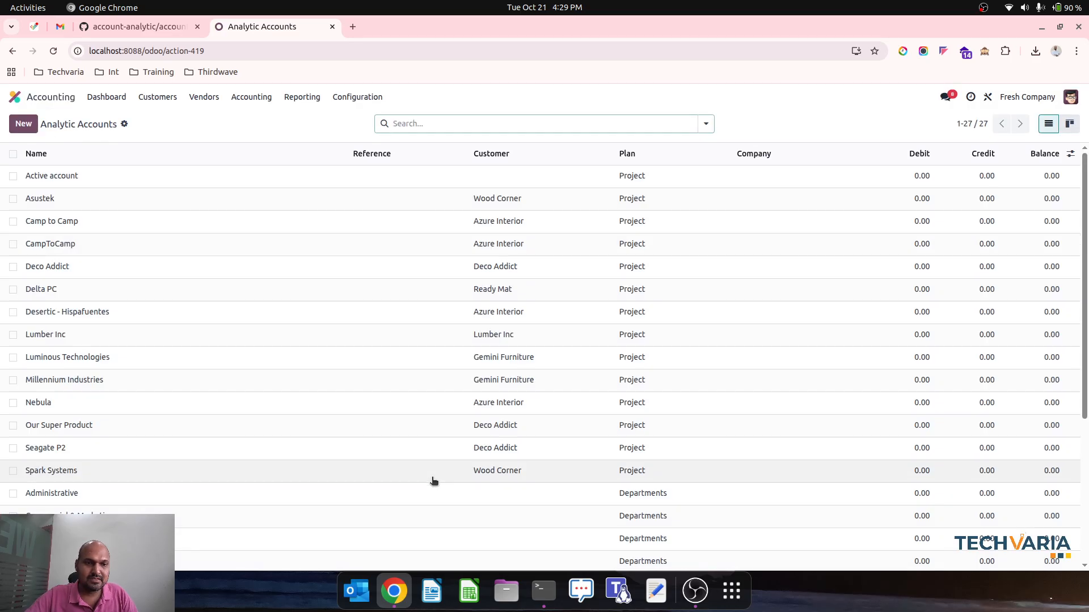
scroll(433, 479, "down", 5)
left_click(410, 529)
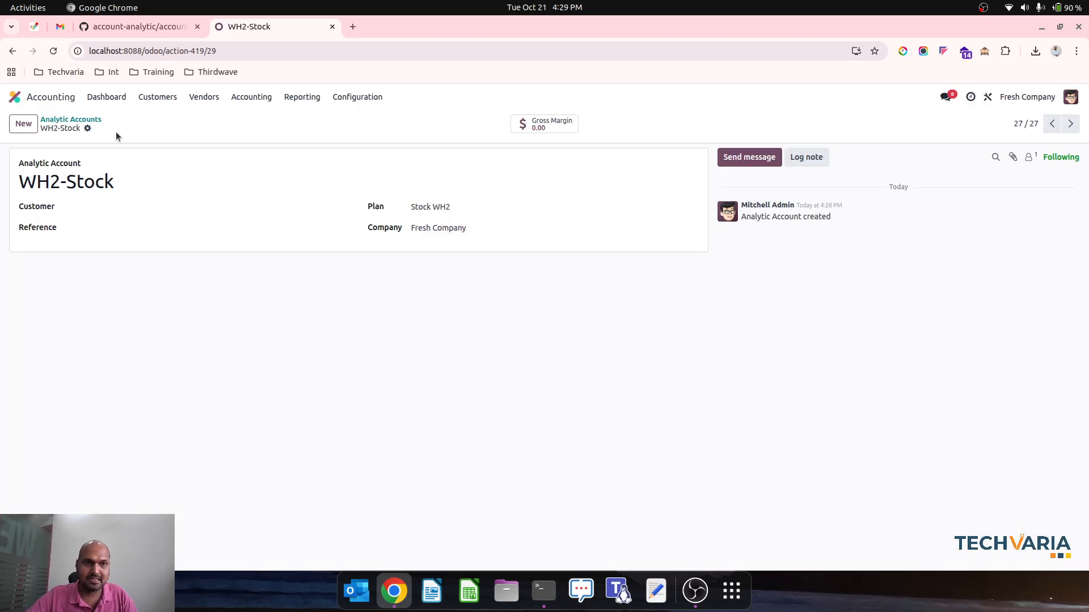
Open the Stock WH2 analytic plan, set its default applicability to Optional and save it
left_click(343, 97)
scroll(379, 341, "down", 5)
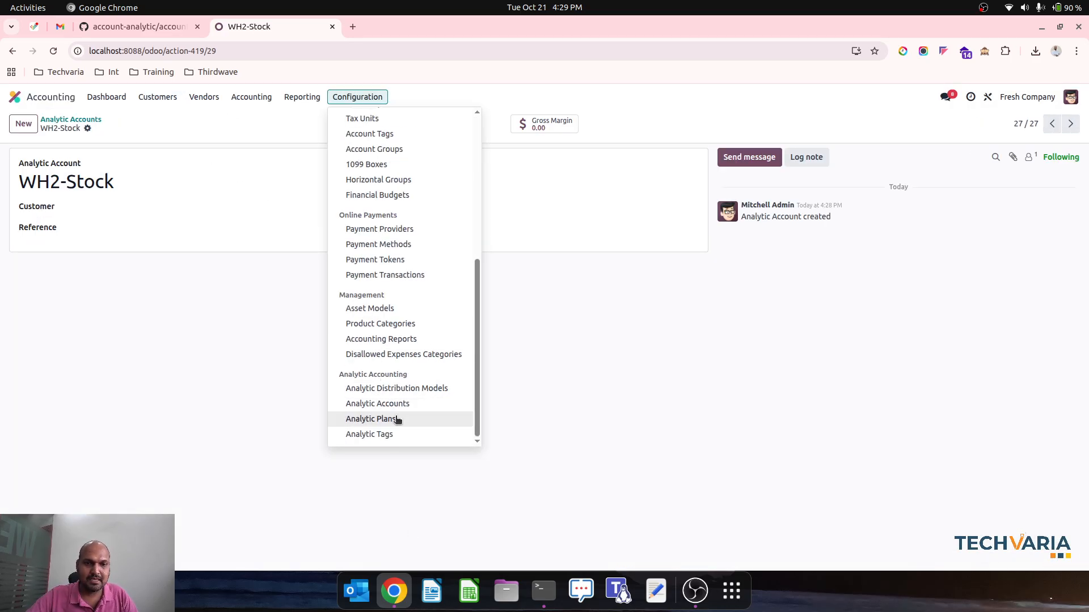
left_click(370, 419)
left_click(241, 267)
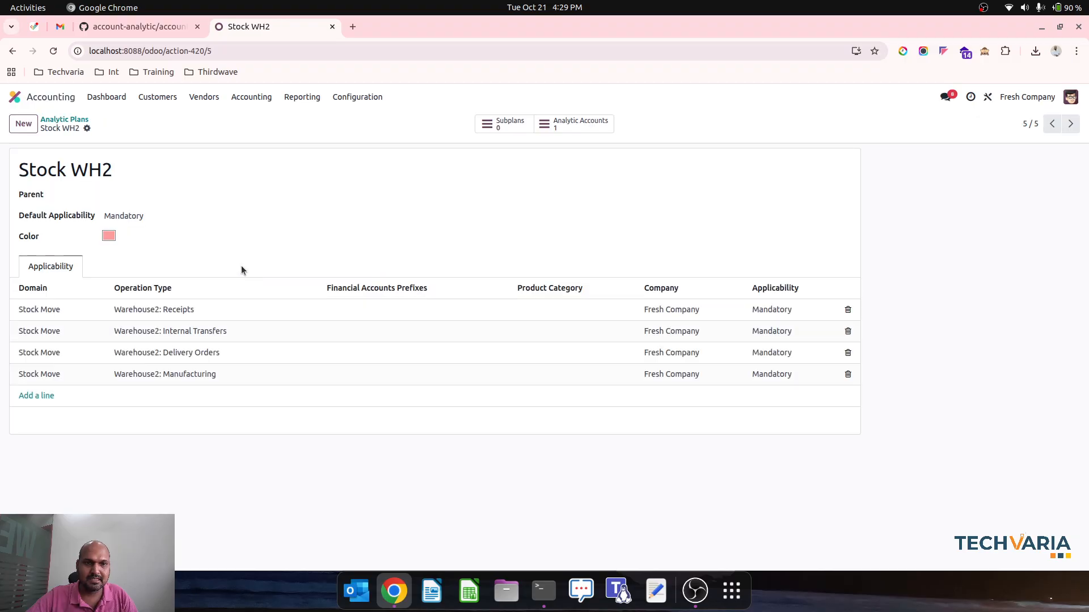
left_click(125, 220)
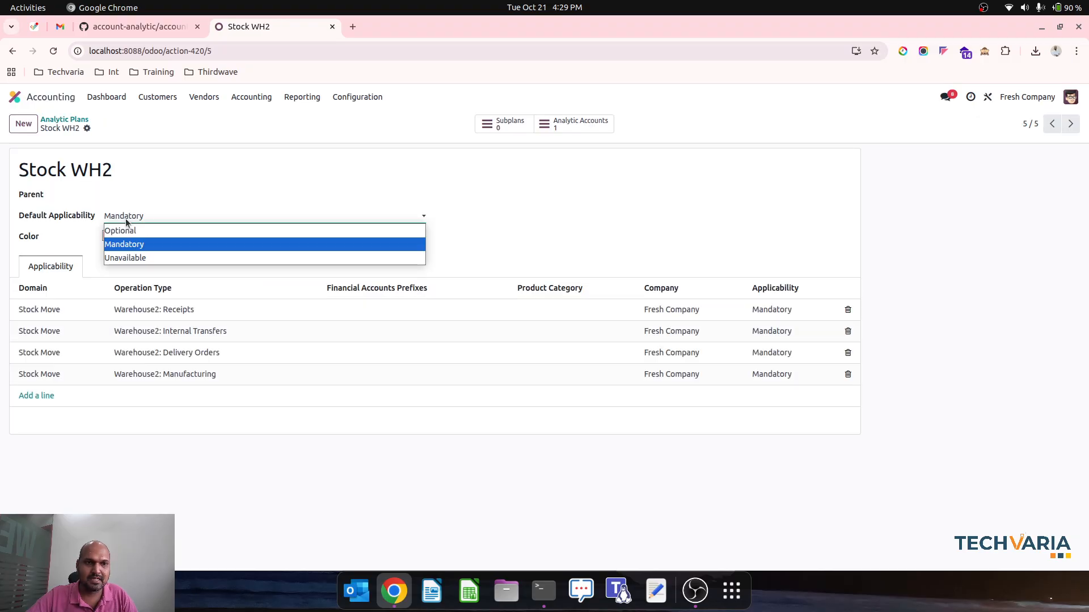
left_click(154, 232)
left_click(106, 129)
Return to the Purchase app, confirm request for quotation P00034 and open its receipt
left_click(16, 97)
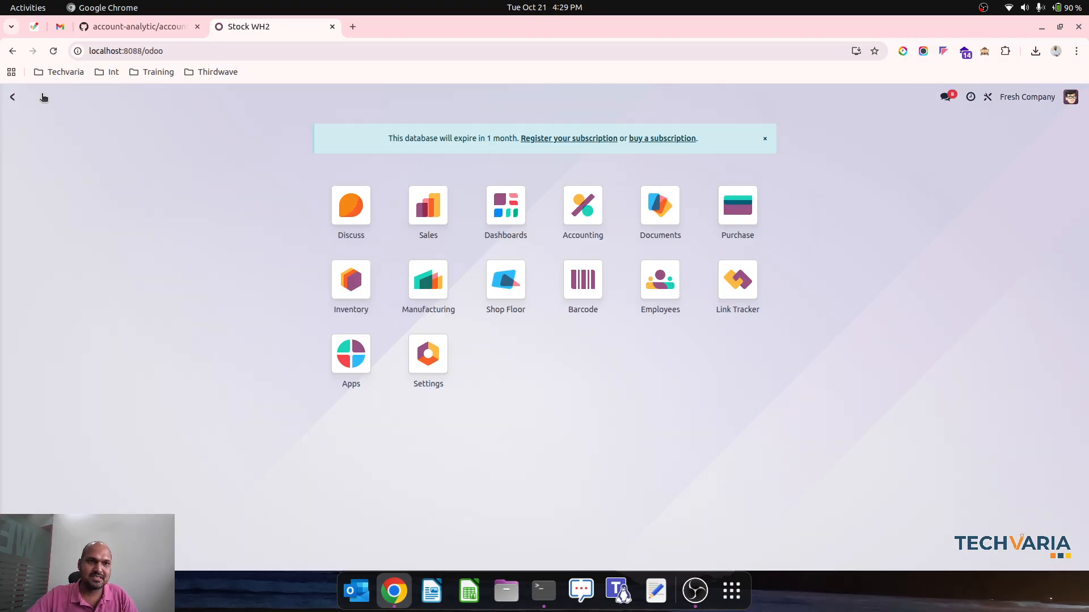
left_click(738, 205)
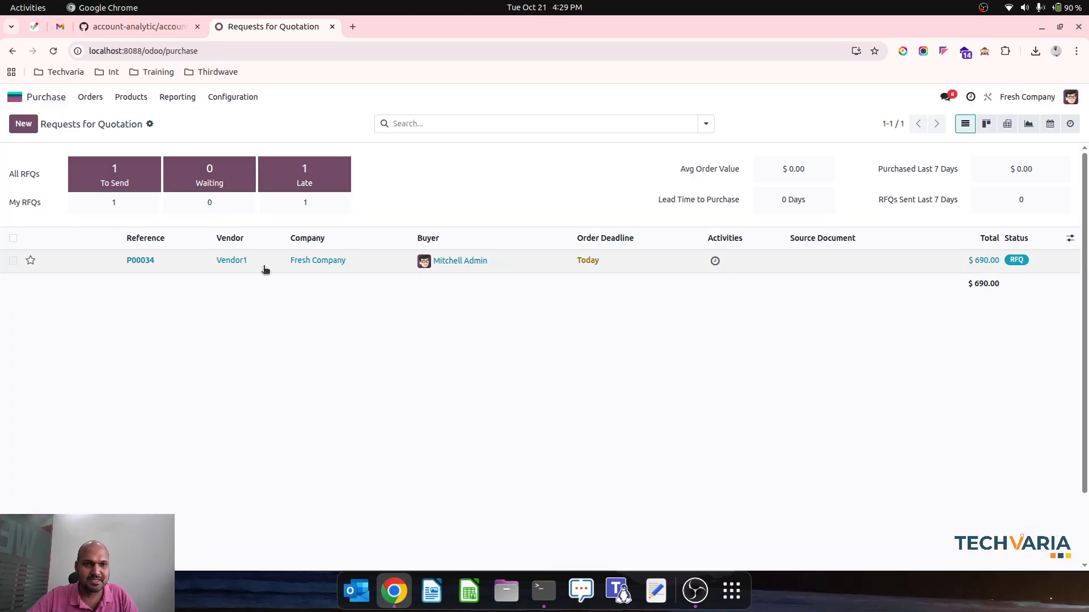
left_click(265, 265)
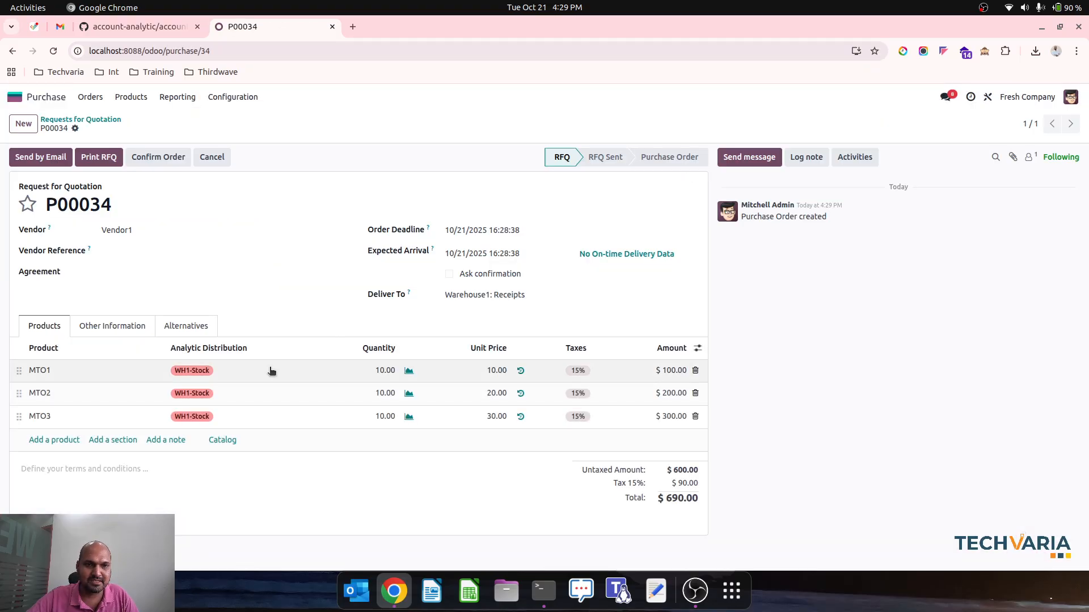
left_click(145, 160)
left_click(543, 128)
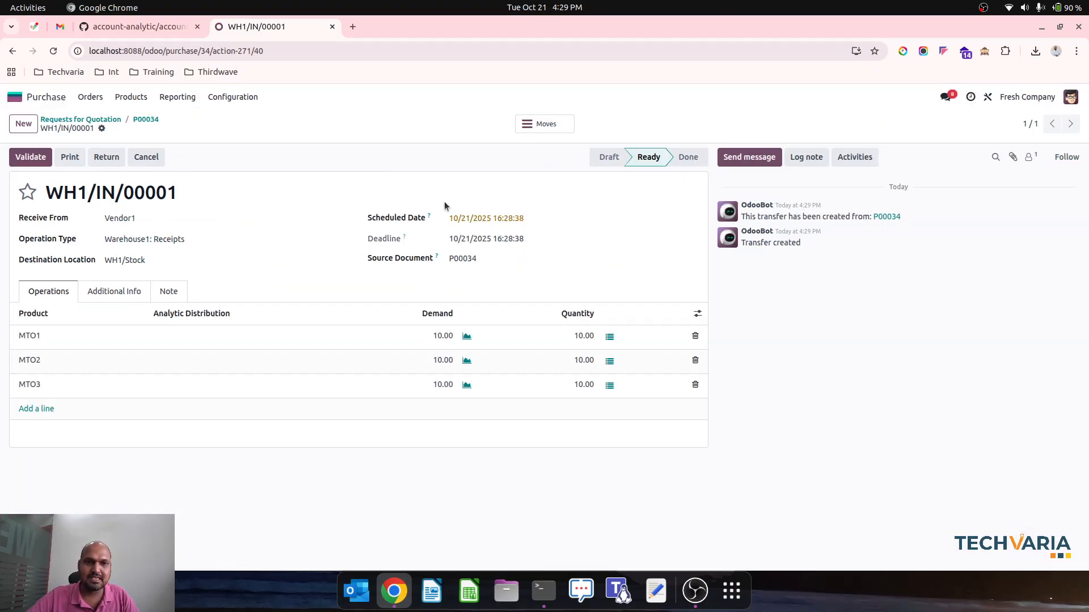
left_click(697, 314)
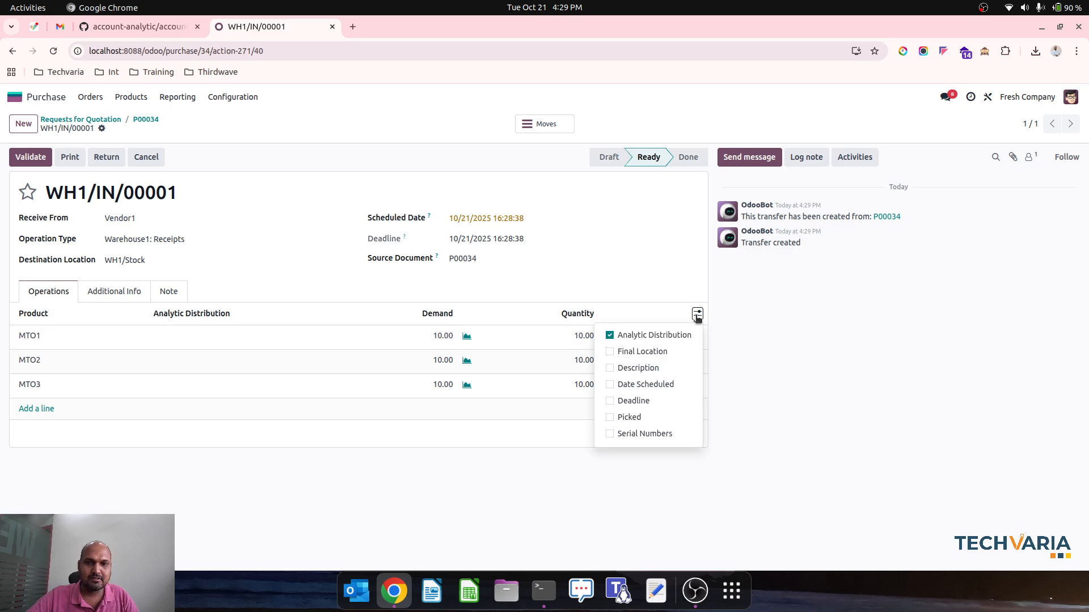
left_click(697, 319)
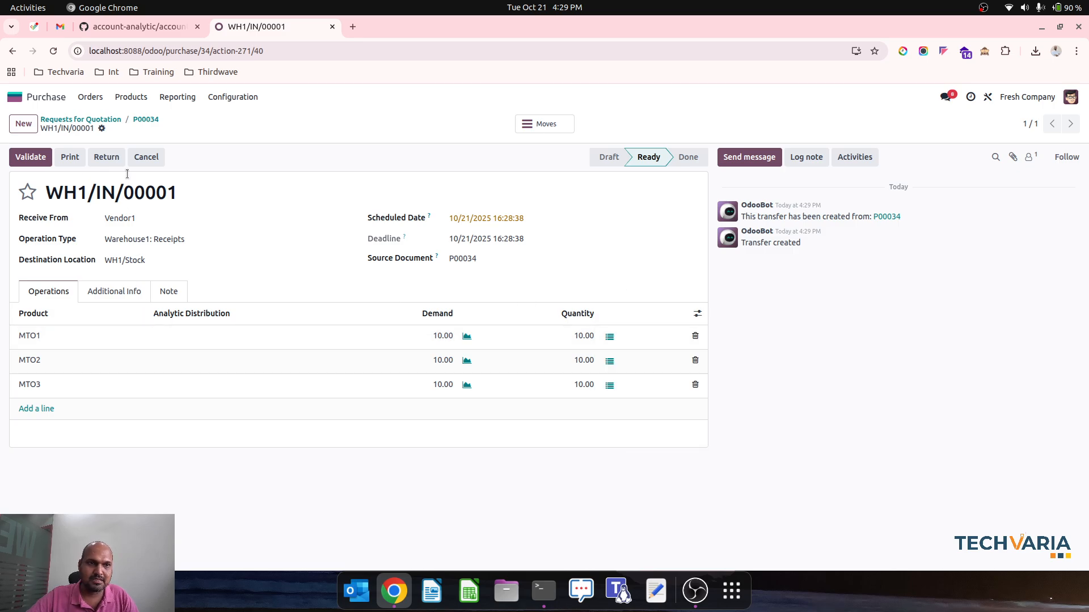
Set the analytic distribution of all three detailed operations of the receipt to WH1-Stock and validate the receipt
left_click(544, 125)
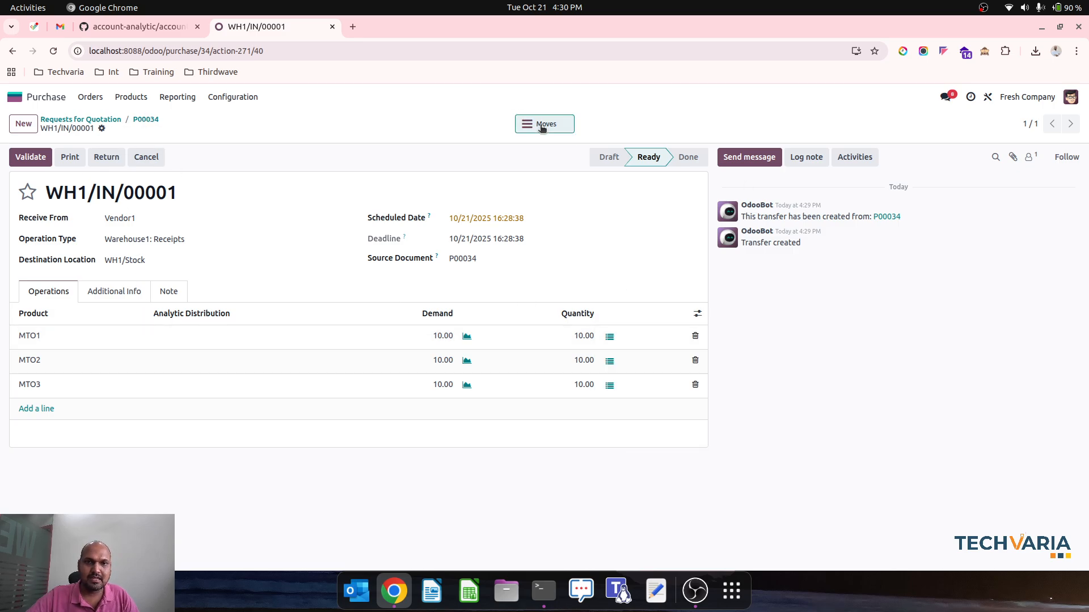
left_click(13, 157)
left_click(192, 180)
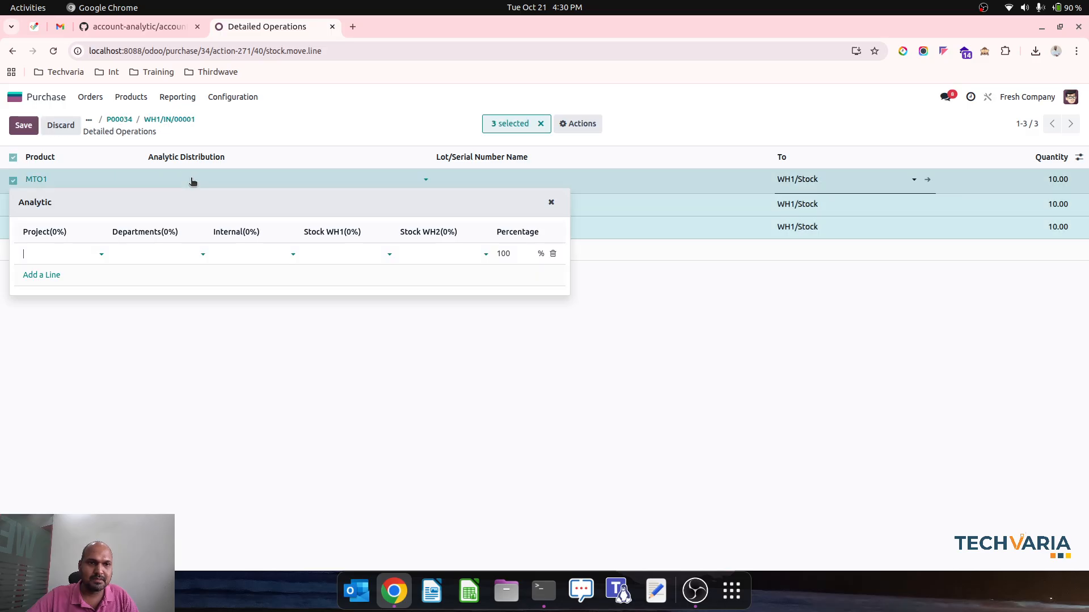
left_click(341, 252)
left_click(335, 271)
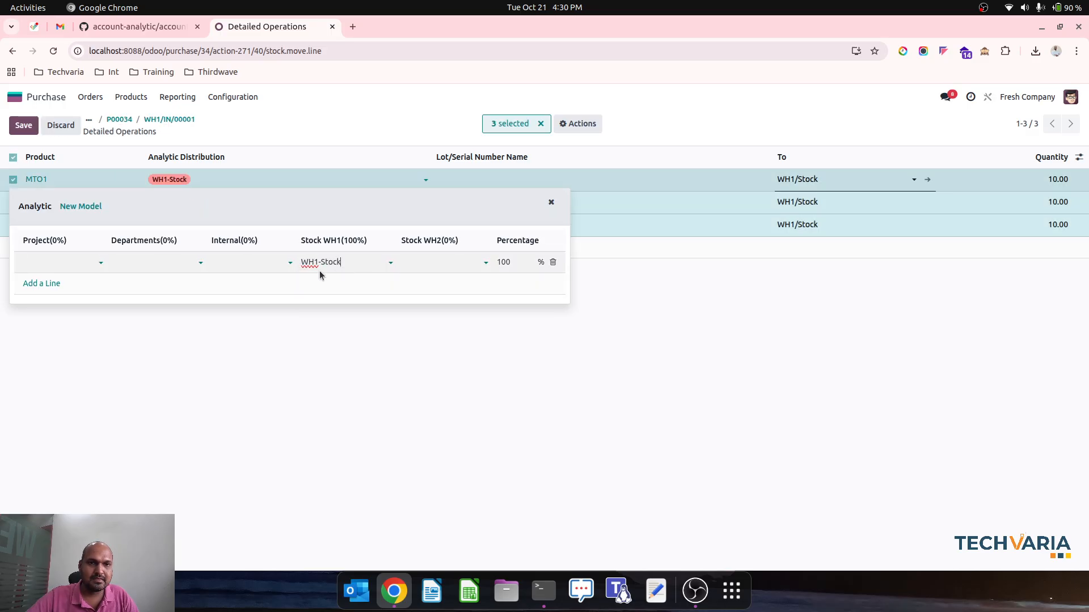
left_click(162, 368)
left_click(397, 376)
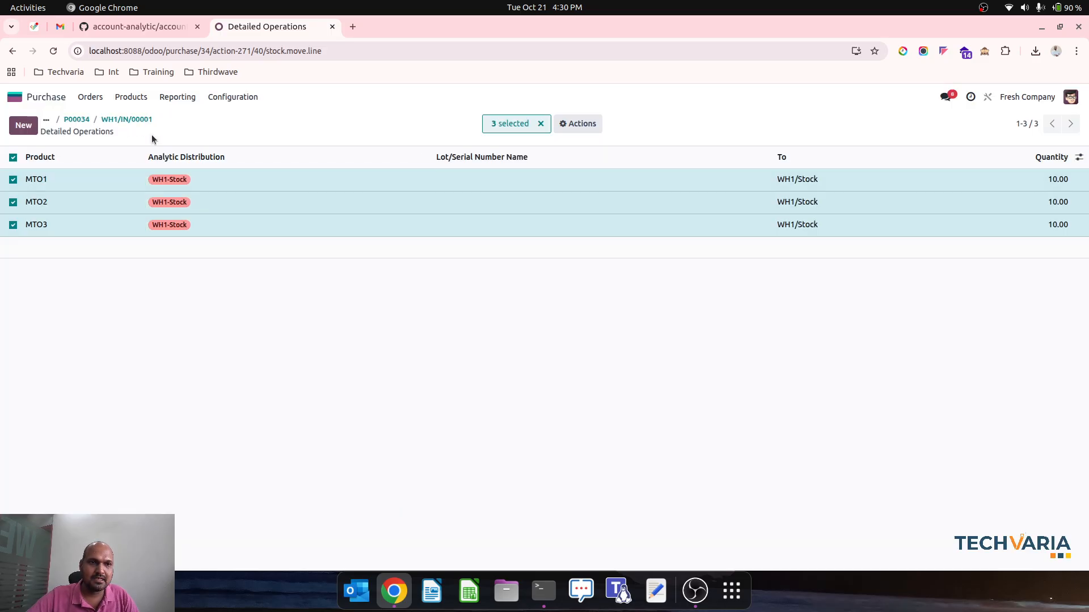
left_click(127, 119)
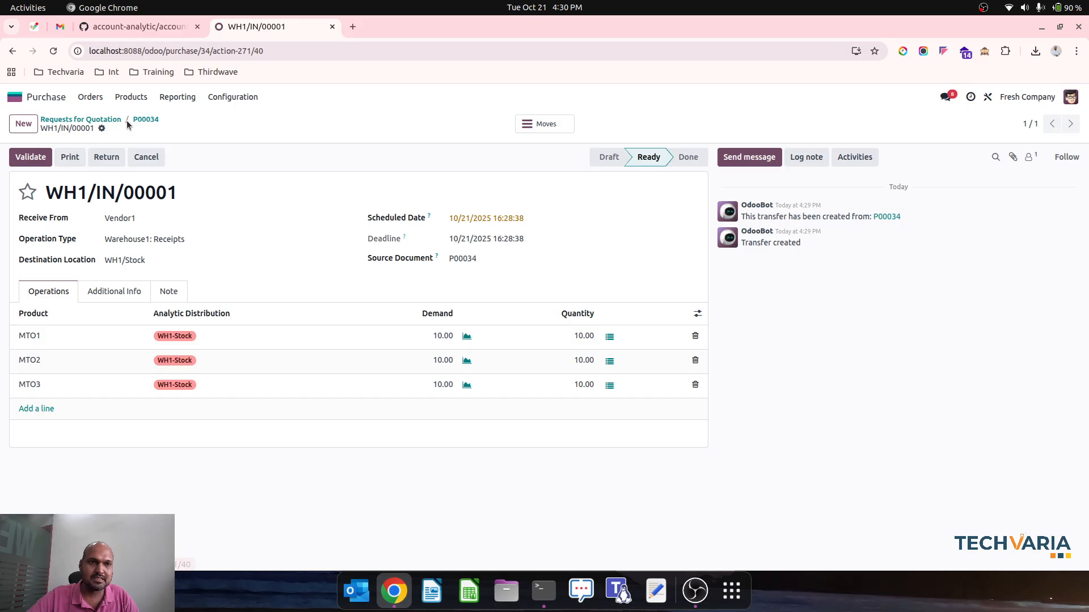
left_click(35, 159)
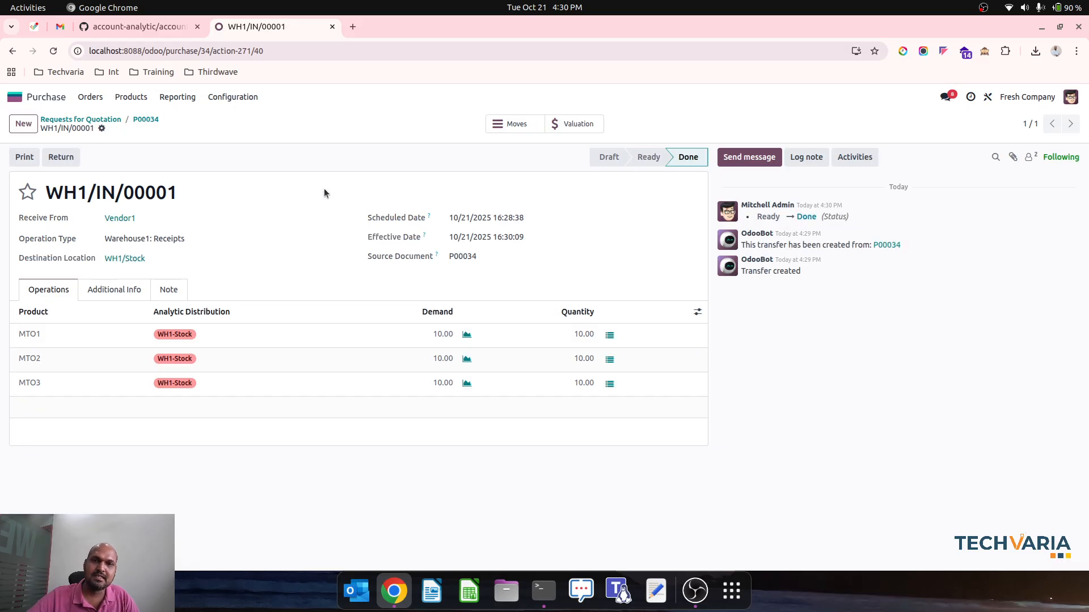
Duplicate the browser tab of the receipt and open the Balance Sheet report of the Accounting app in the new tab
right_click(240, 29)
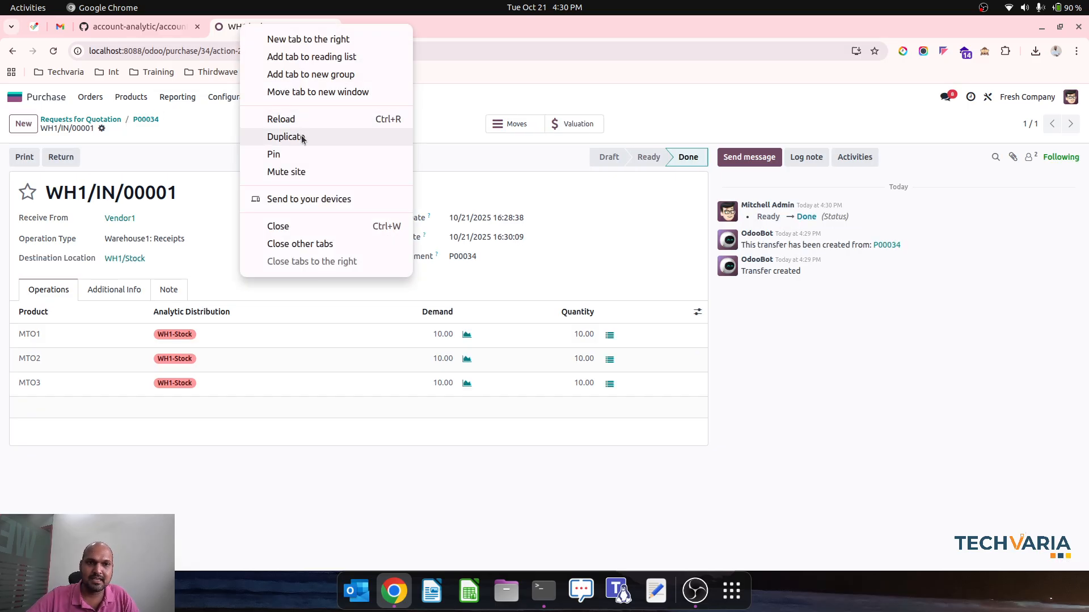
left_click(295, 137)
left_click(14, 96)
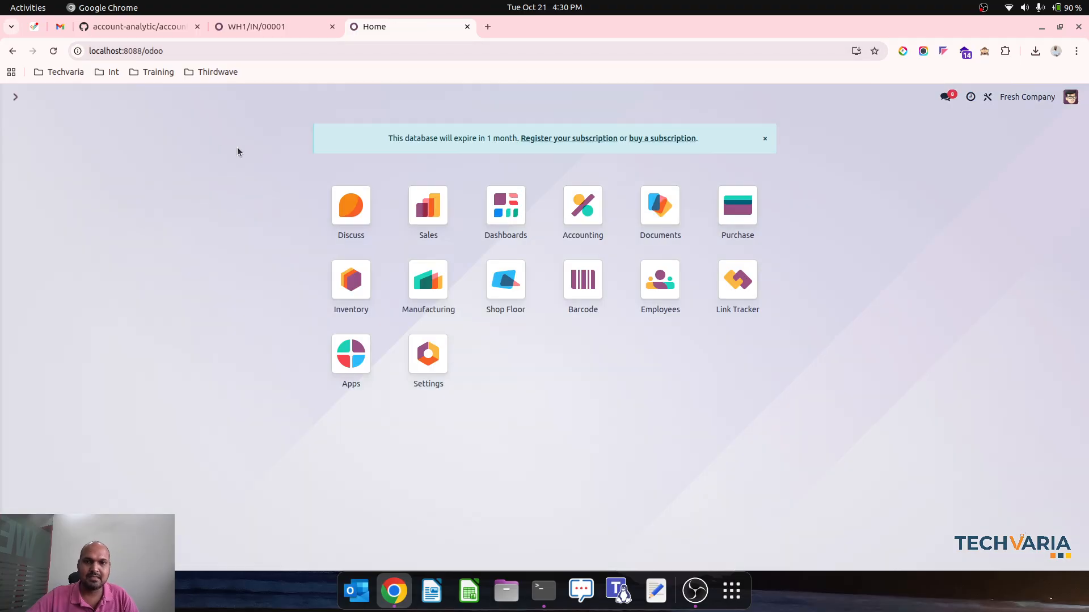
left_click(589, 224)
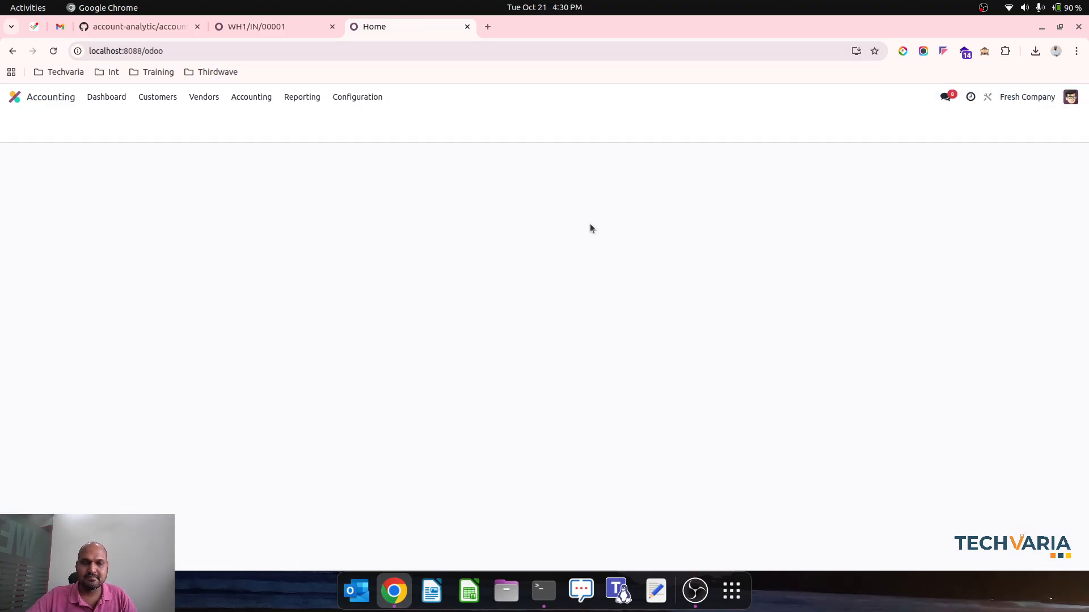
left_click(289, 99)
left_click(305, 135)
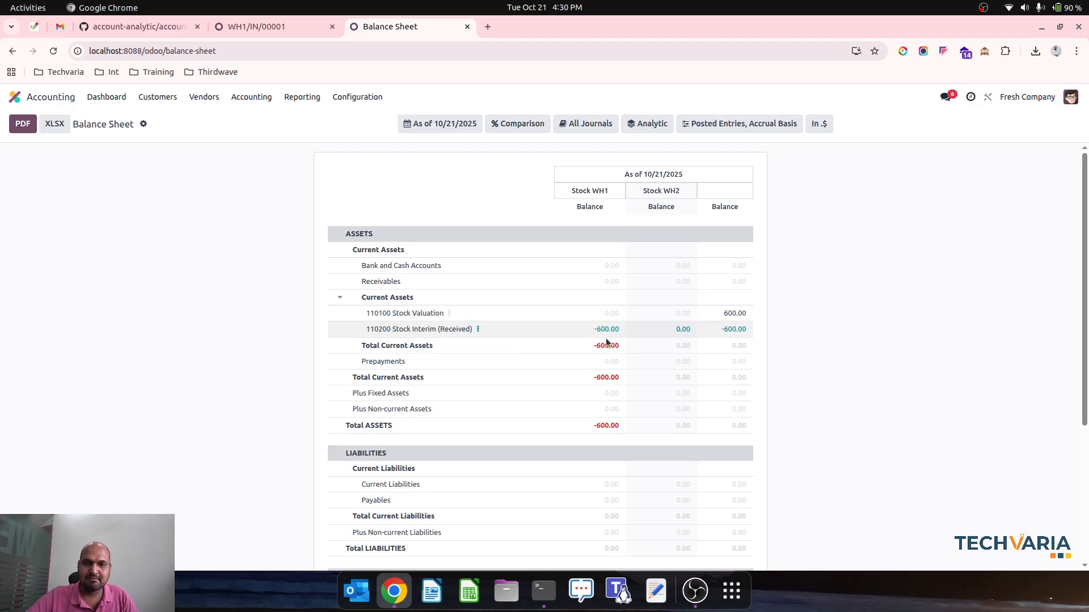
Remove the Stock WH1 and Stock WH2 plans from the balance sheet's analytic filter to view the overall balances
left_click(651, 123)
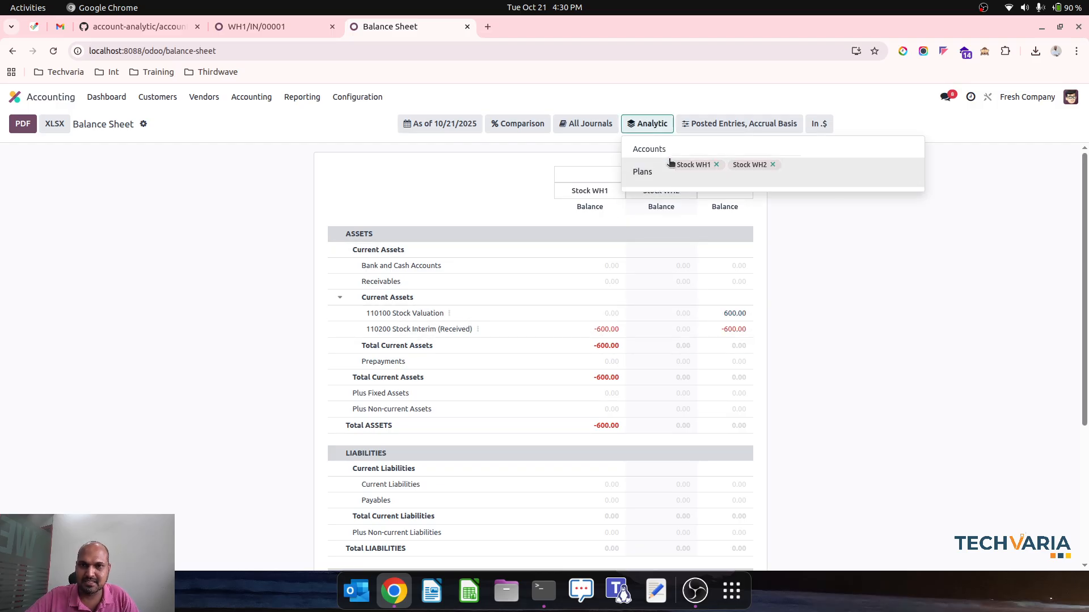
left_click(772, 165)
left_click(715, 165)
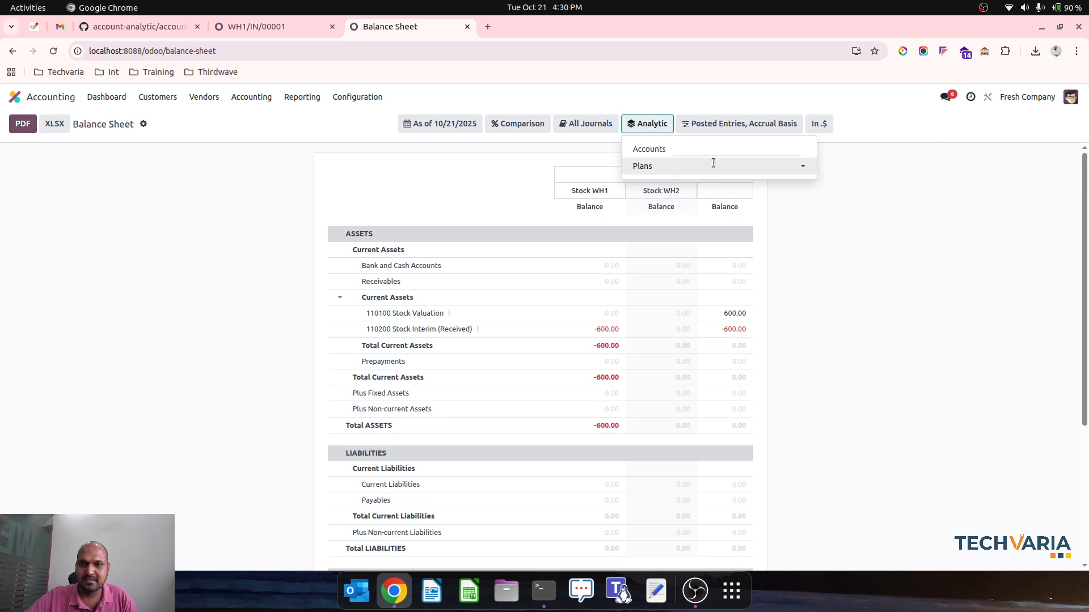
left_click(842, 228)
left_click(649, 124)
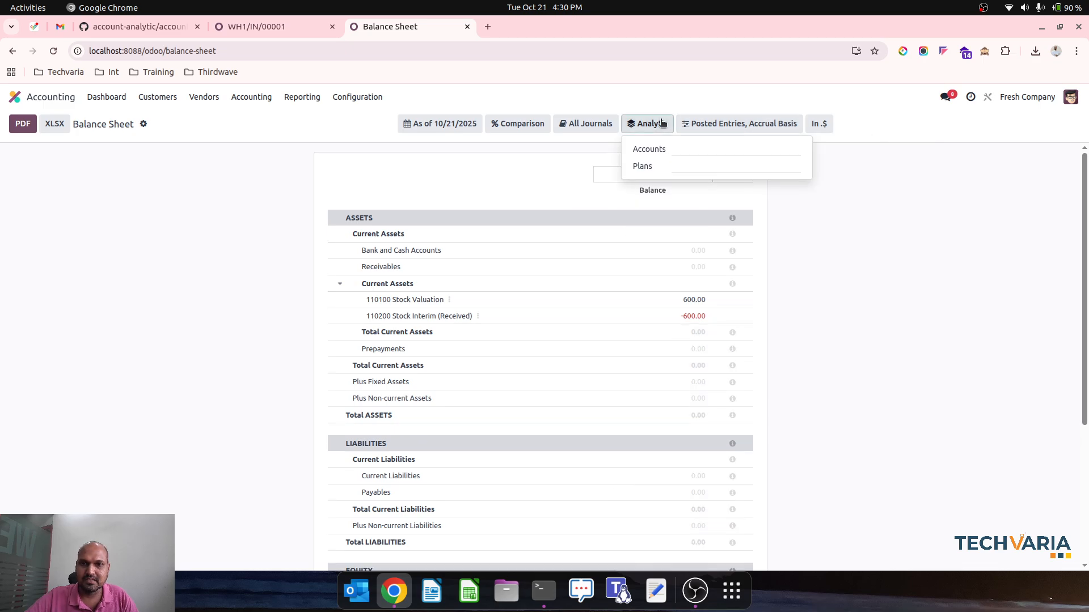
Go back to purchase order P00034, create its vendor bill, set the bill date to 10/21/2025 and confirm the bill
left_click(266, 27)
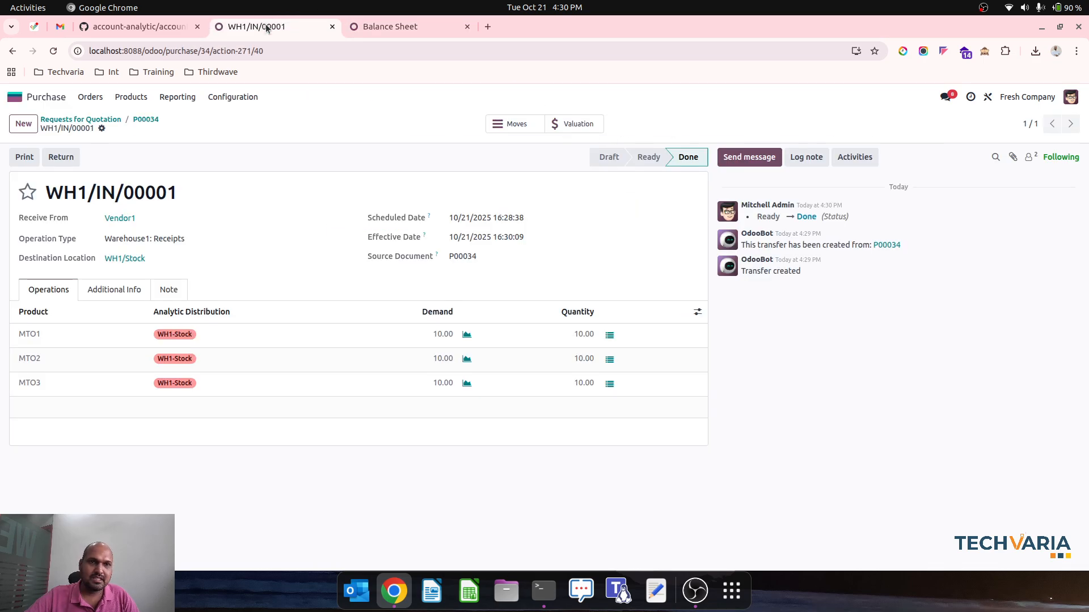
left_click(146, 119)
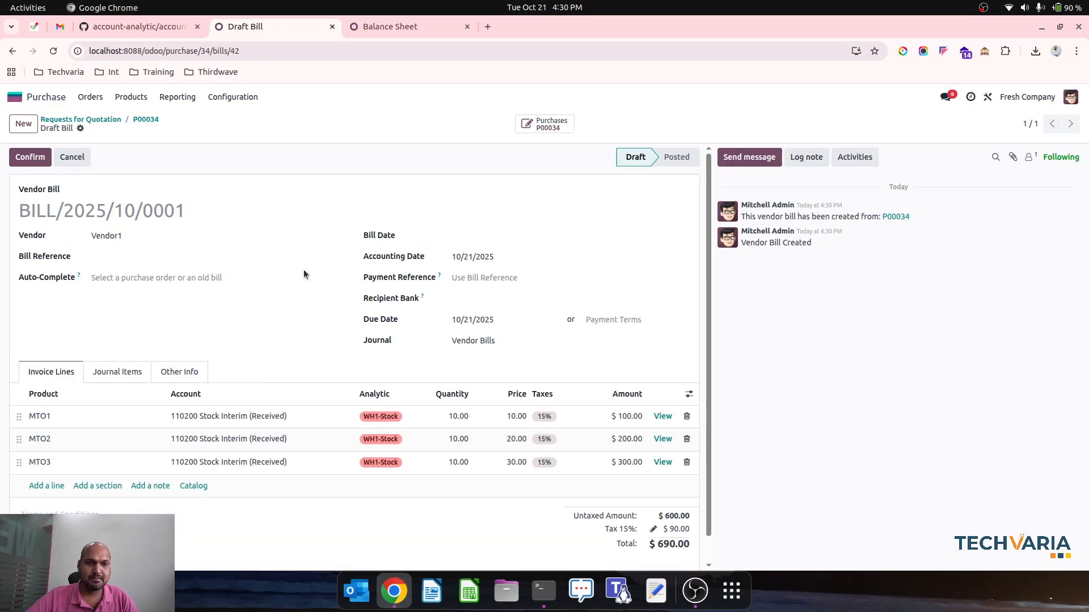
left_click(126, 373)
left_click(488, 236)
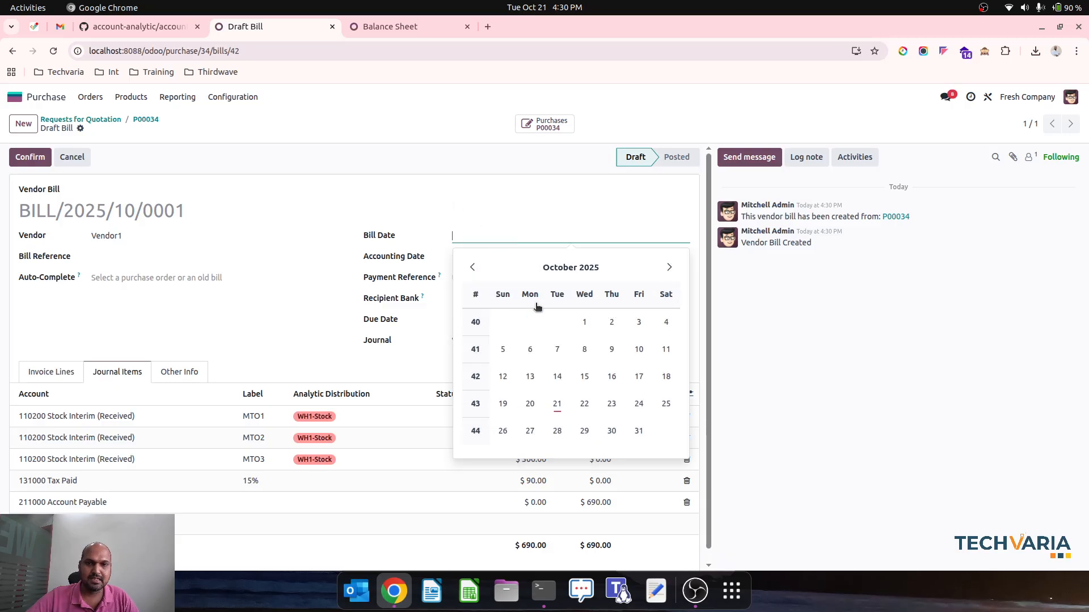
left_click(557, 375)
left_click(31, 157)
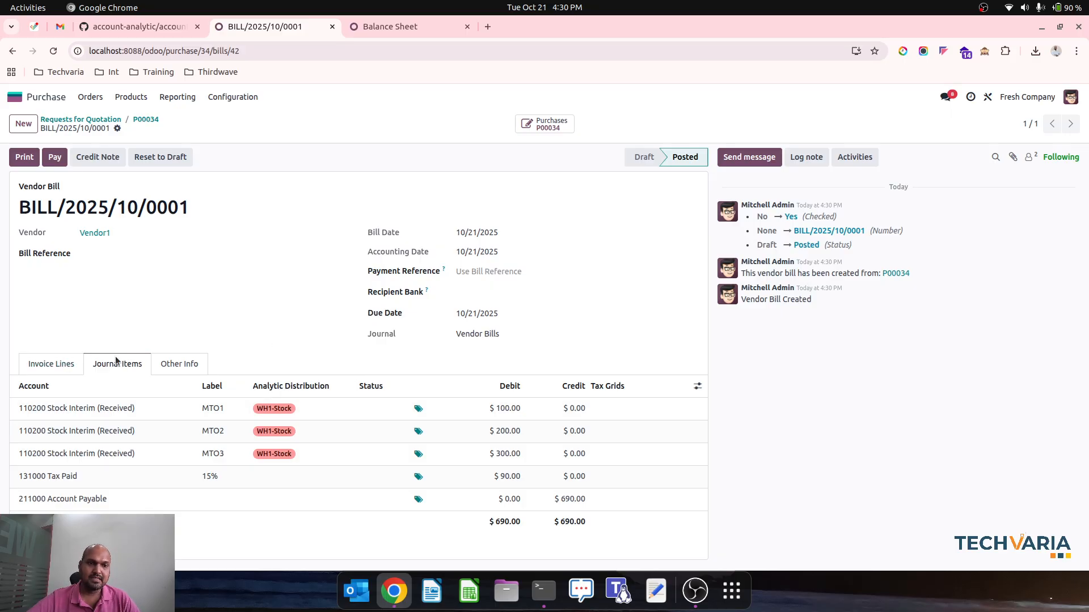
Reload the balance sheet and filter it by the Stock WH1 and Stock WH2 analytic plans
left_click(390, 26)
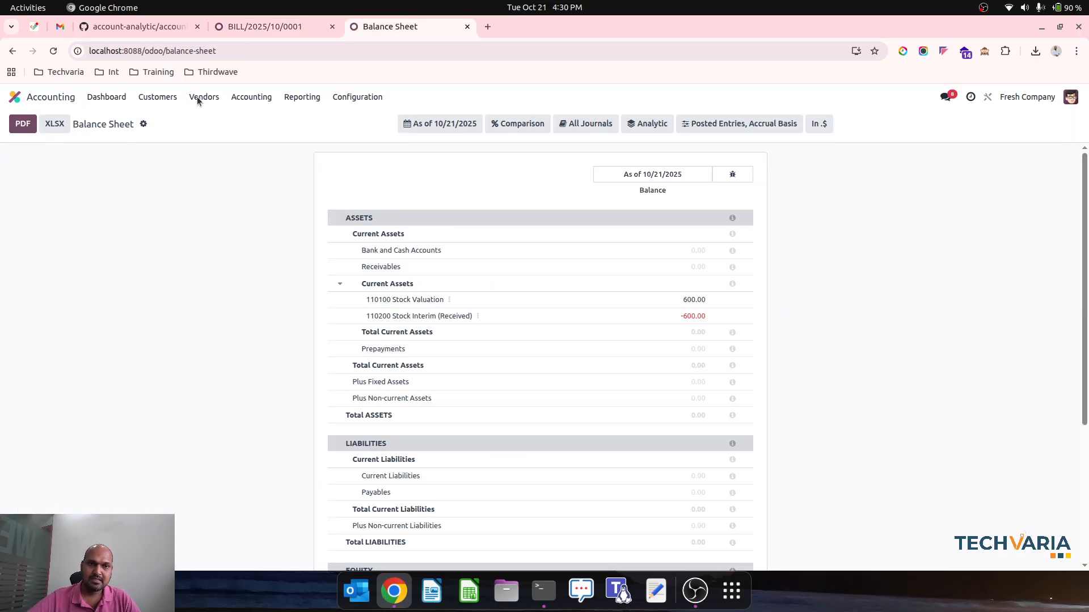
left_click(53, 51)
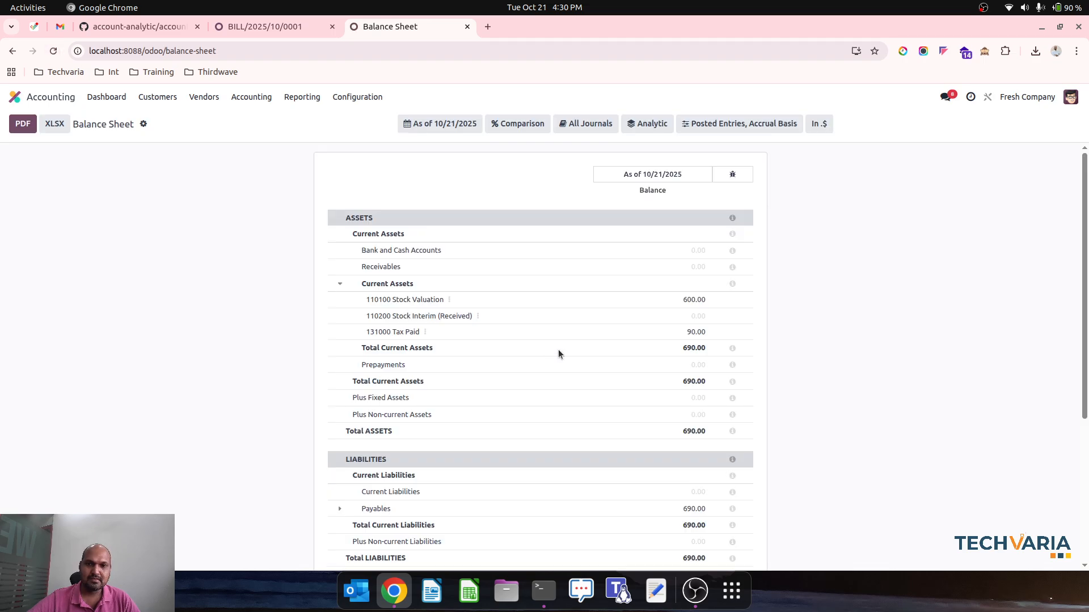
left_click(650, 124)
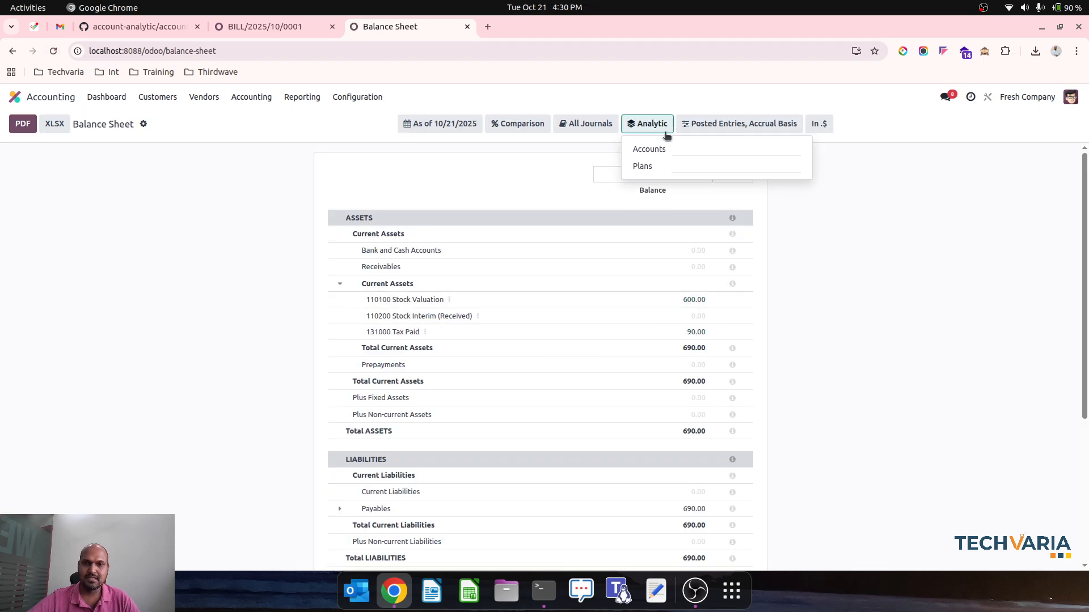
left_click(688, 166)
left_click(716, 231)
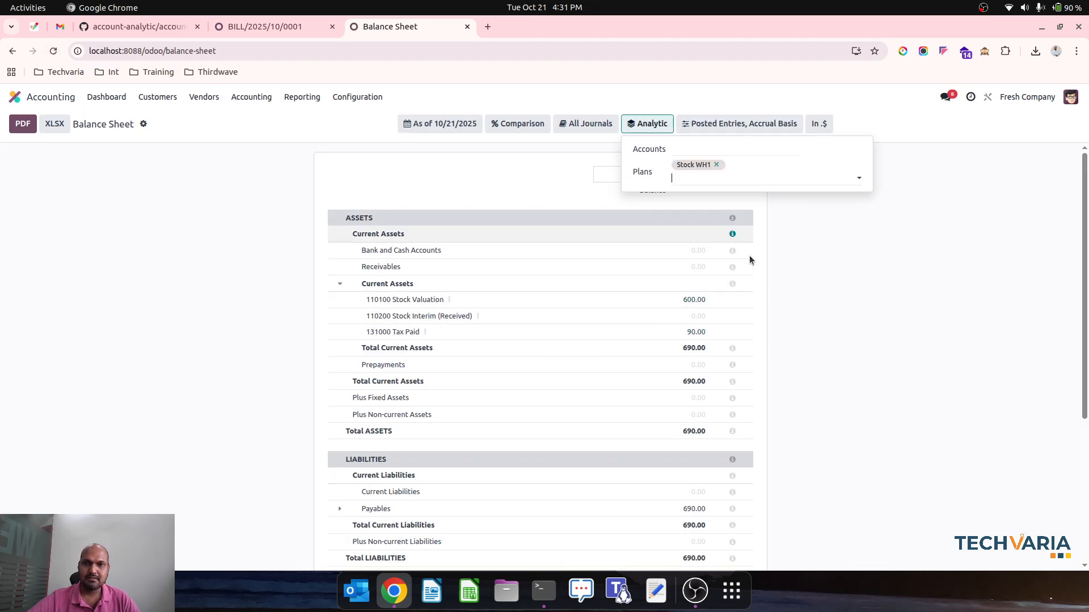
left_click(712, 174)
left_click(722, 243)
left_click(801, 270)
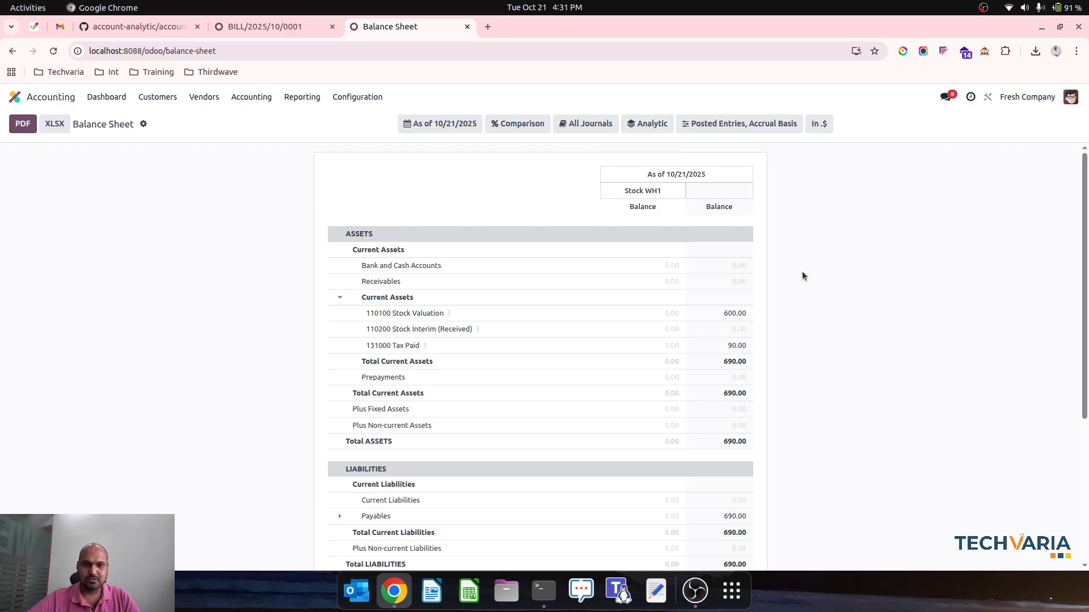
Open the journal items list in Accounting and filter it by the label WH1
left_click(251, 97)
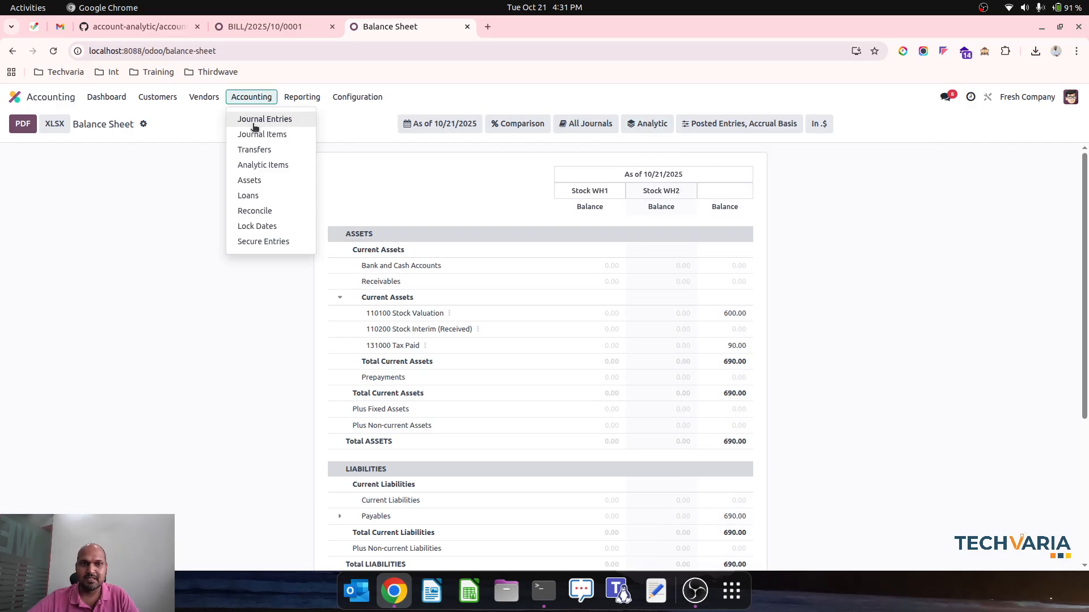
left_click(260, 134)
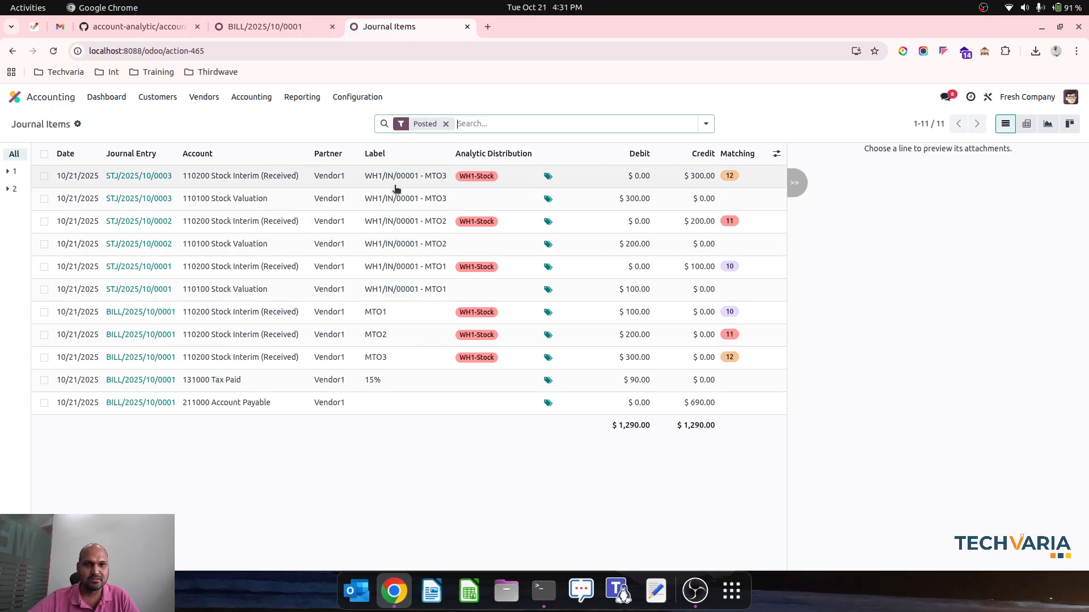
type("WH")
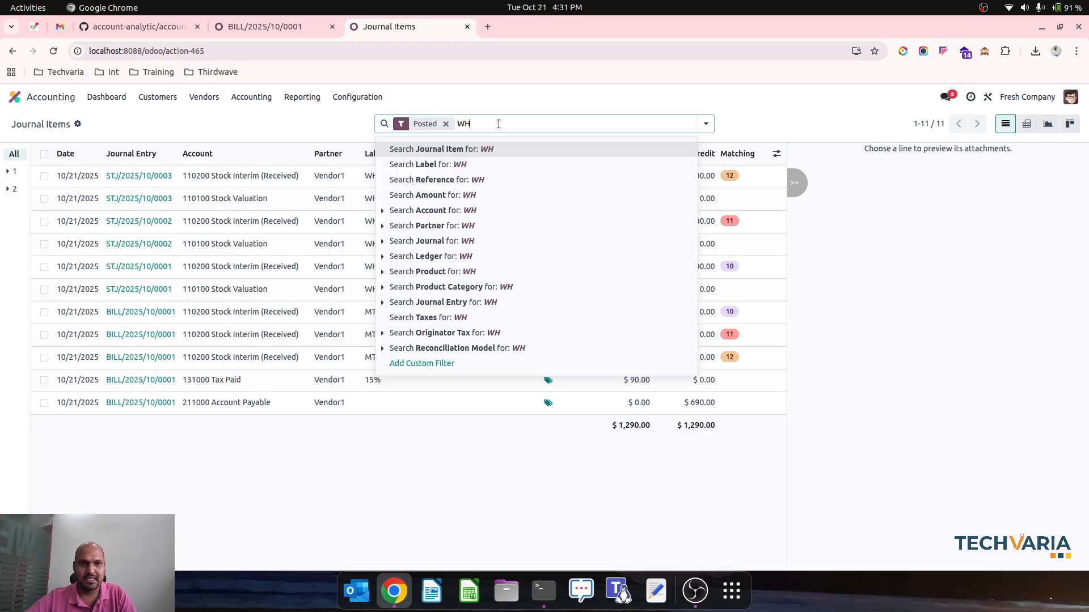
type("1")
left_click(451, 164)
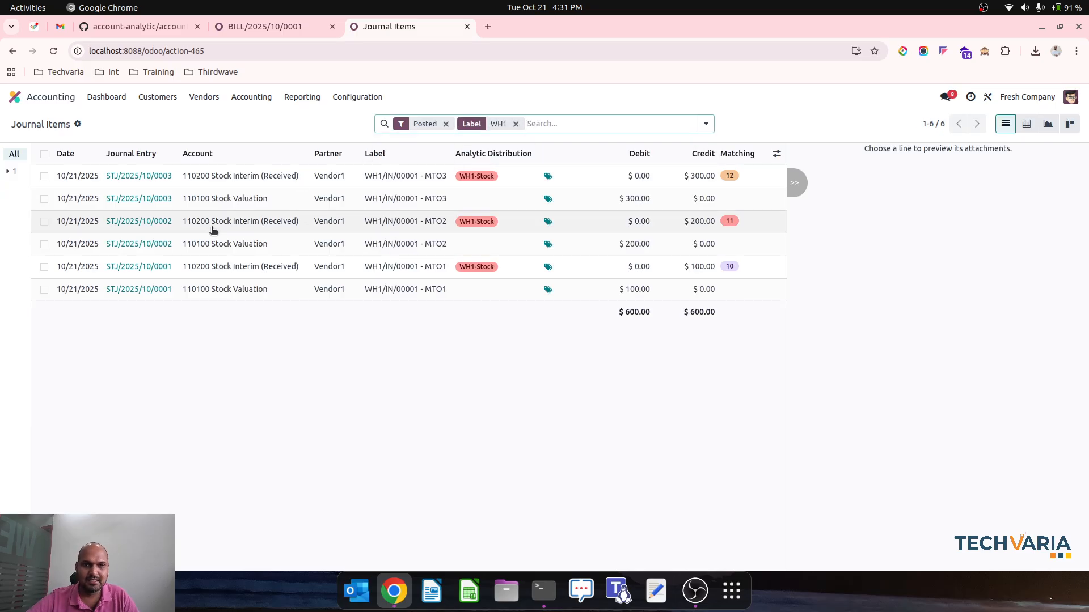
Set the analytic distribution of the three 110100 Stock Valuation journal items to WH1-Stock and confirm the bulk update
left_click(44, 199)
left_click(45, 244)
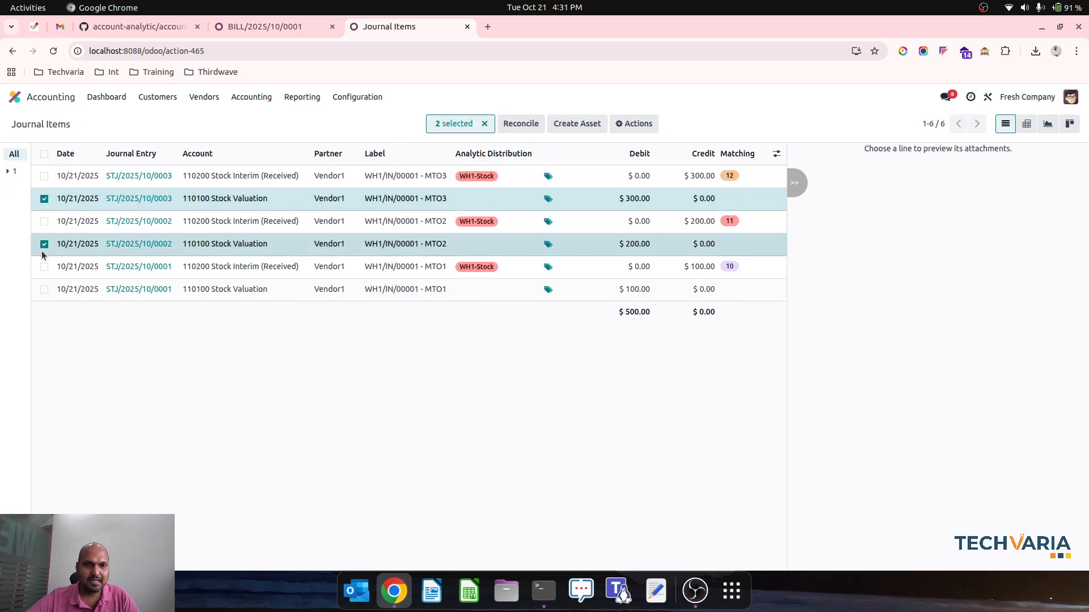
left_click(44, 290)
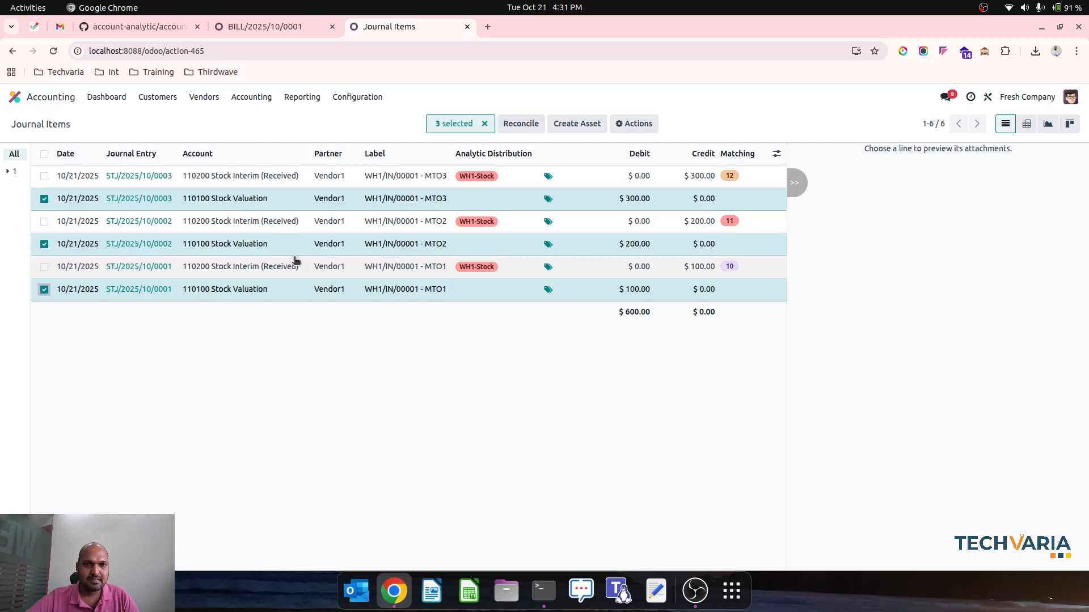
left_click(489, 200)
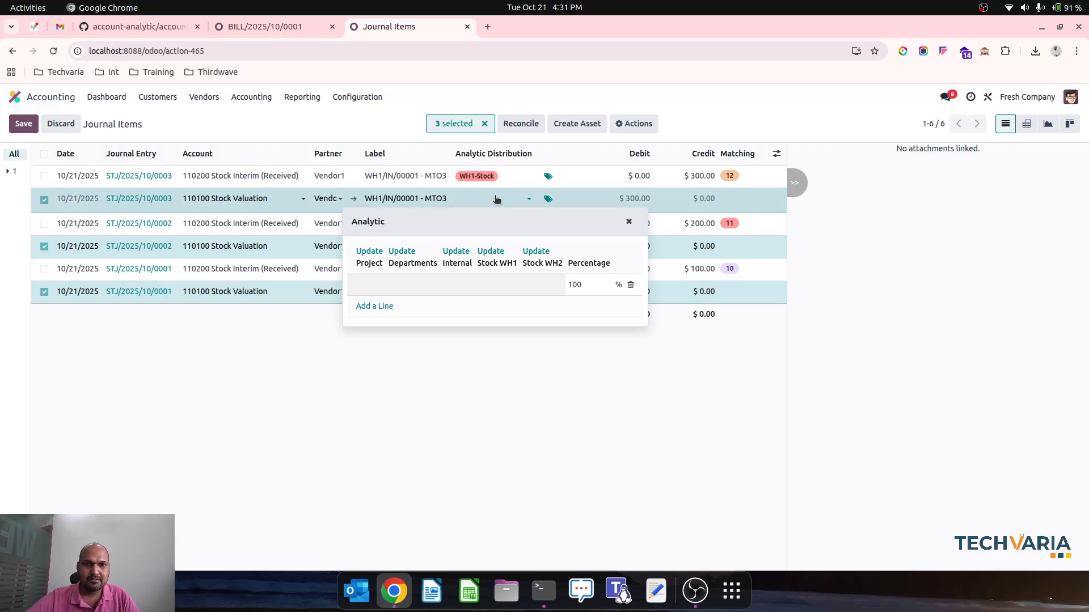
left_click(490, 251)
left_click(485, 287)
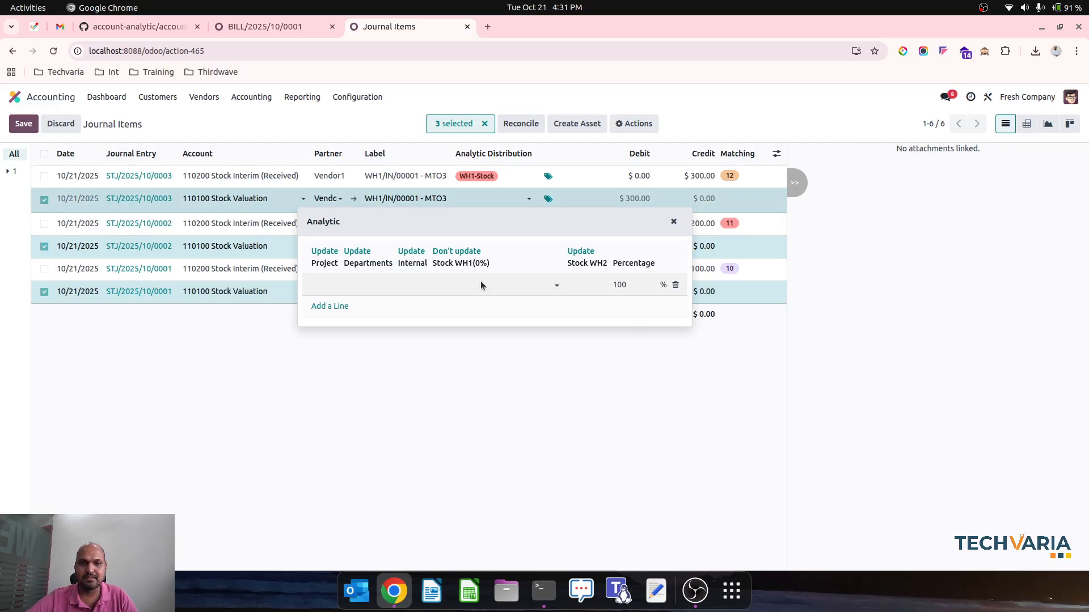
left_click(473, 310)
left_click(353, 343)
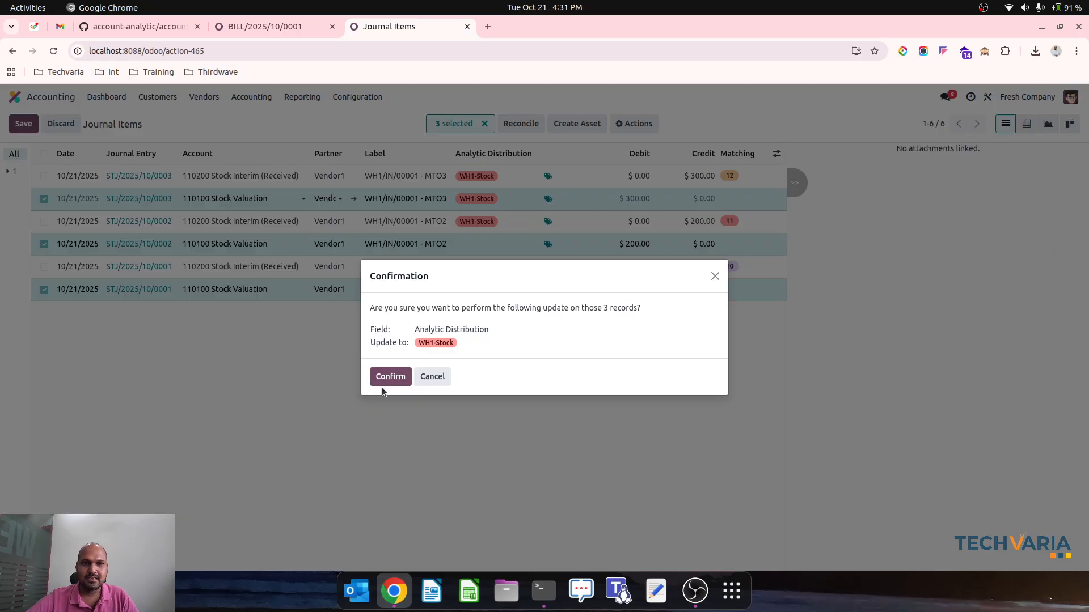
left_click(389, 388)
Reopen the Balance Sheet report to check the balances per analytic plan after the journal item update
left_click(305, 98)
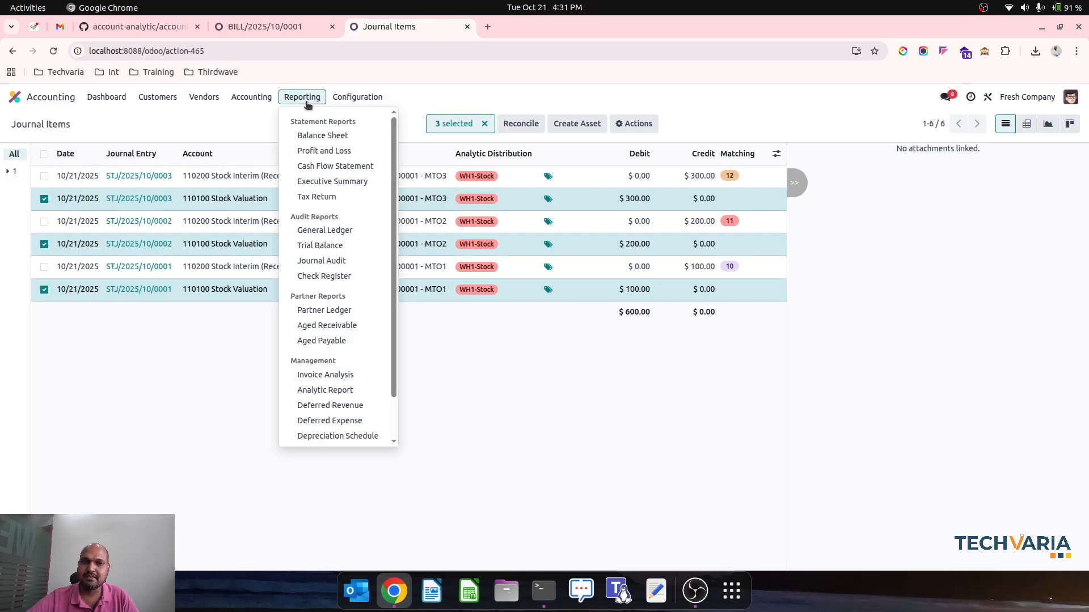
left_click(258, 26)
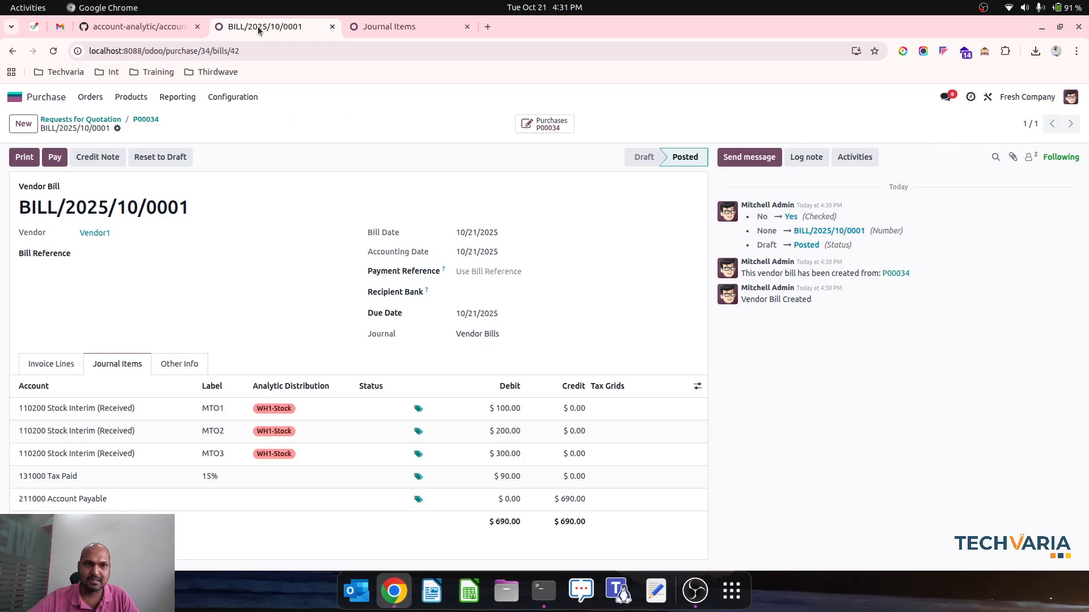
left_click(385, 27)
left_click(324, 134)
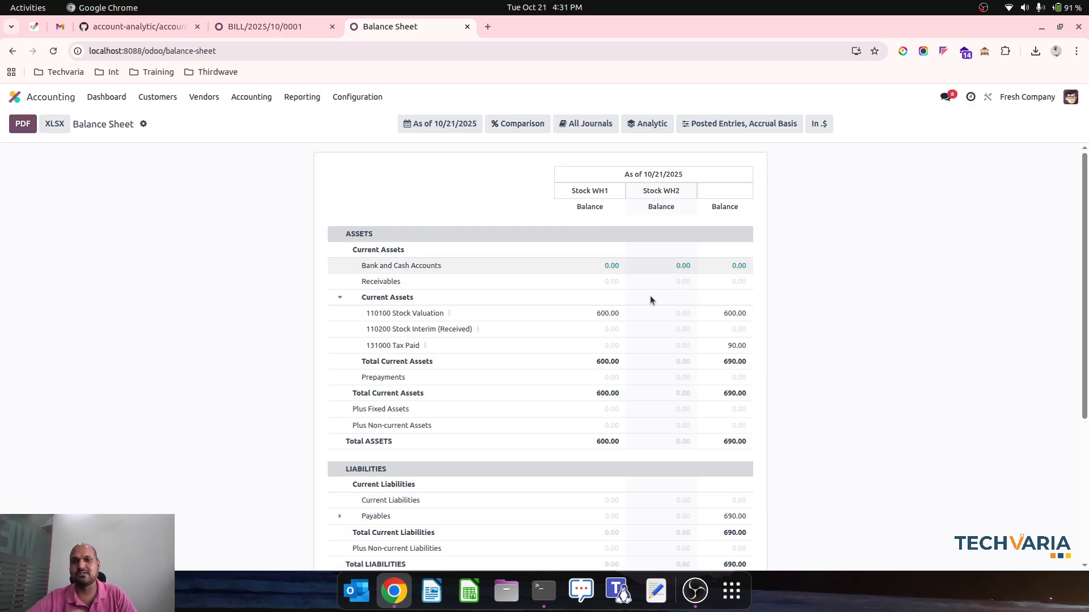
Return to the requests for quotation in Purchase, open P00034 and duplicate it
left_click(246, 25)
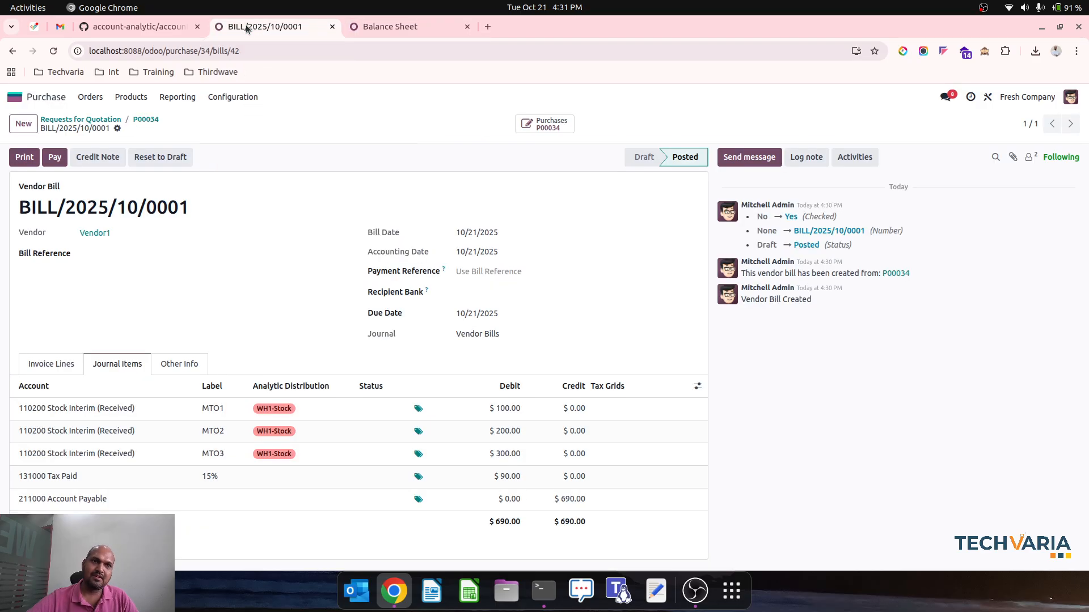
left_click(94, 119)
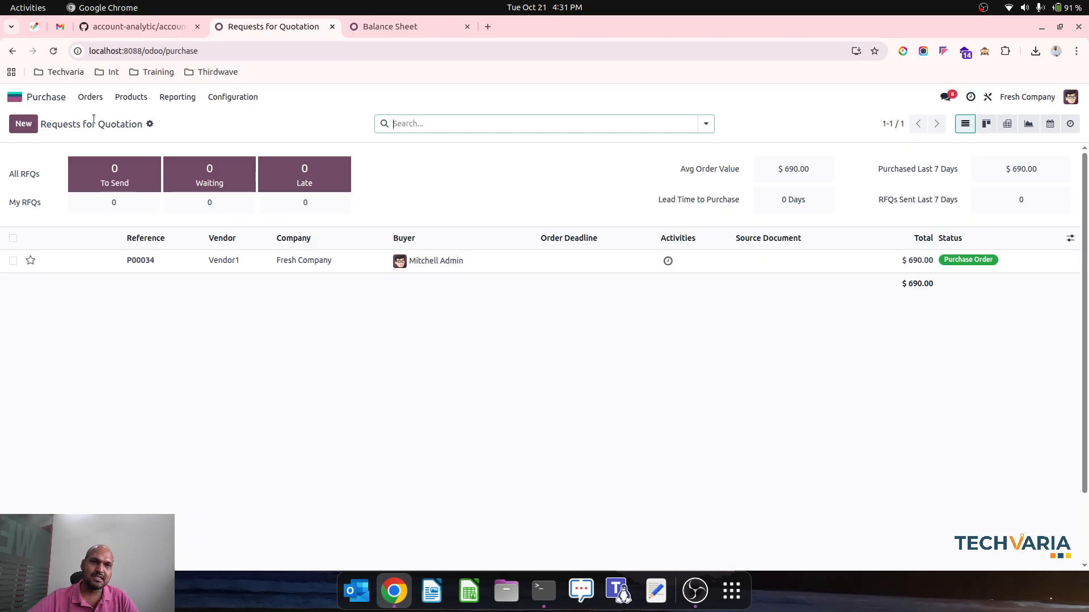
left_click(13, 238)
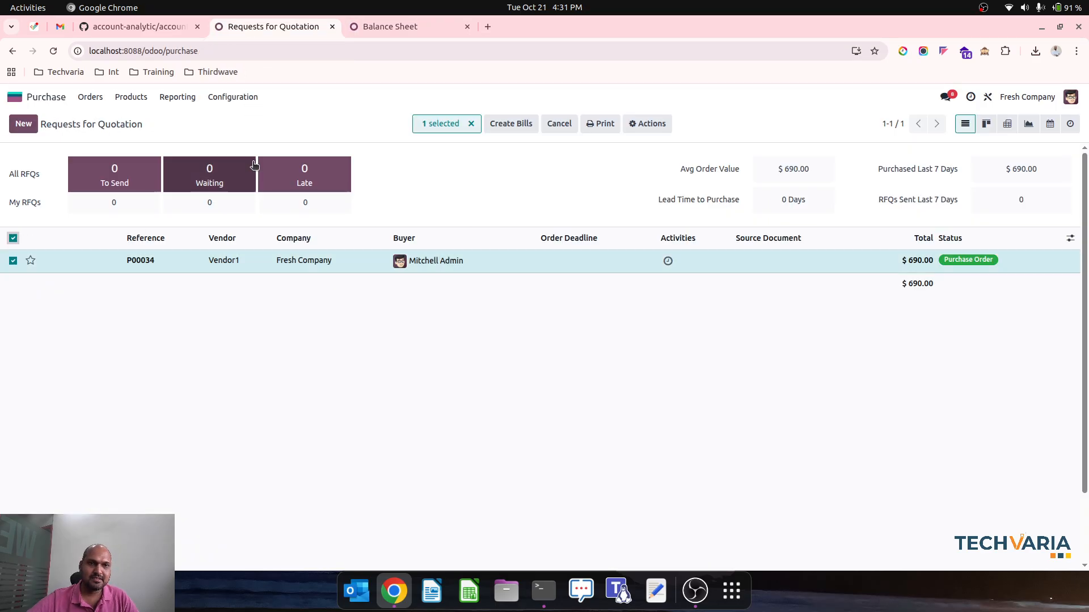
left_click(444, 260)
left_click(75, 128)
left_click(111, 173)
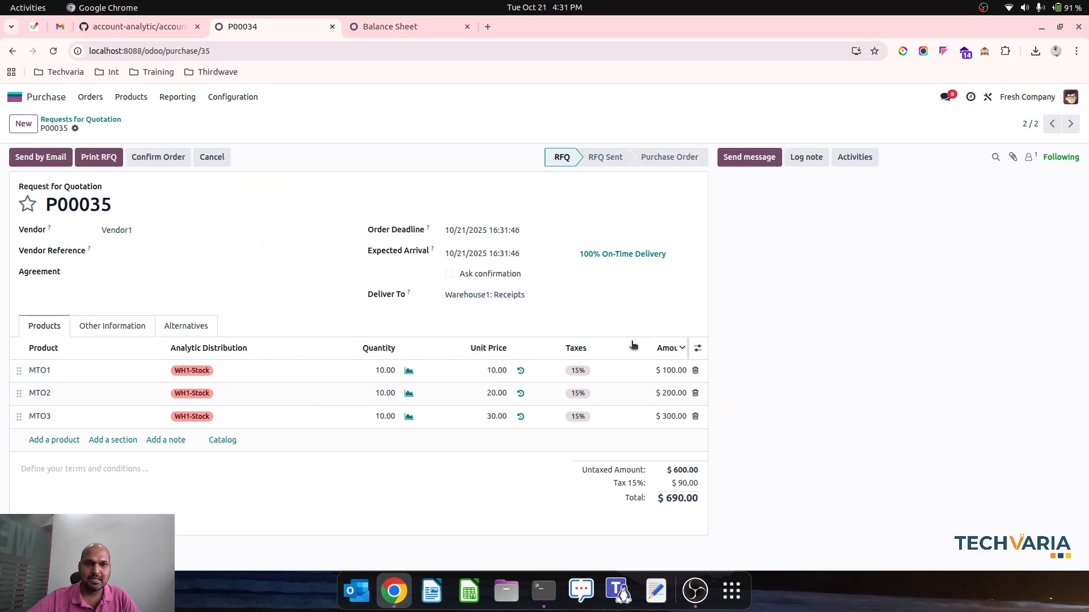
Set P00035 to deliver to Warehouse2: Receipts, and save unit prices of 11, 21 and 31 for MTO1, MTO2 and MTO3
left_click(529, 290)
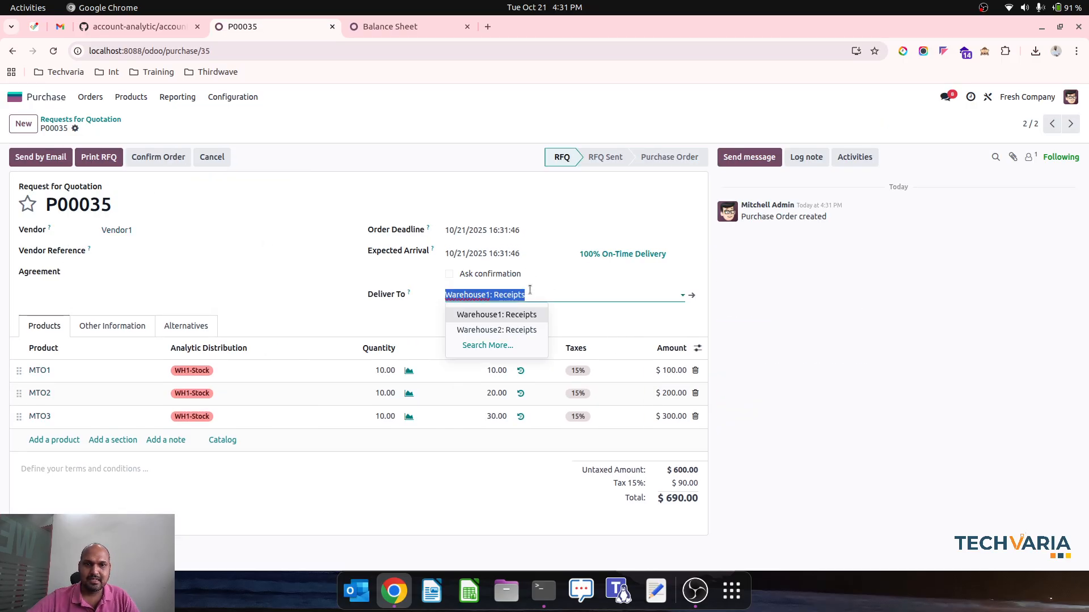
left_click(507, 327)
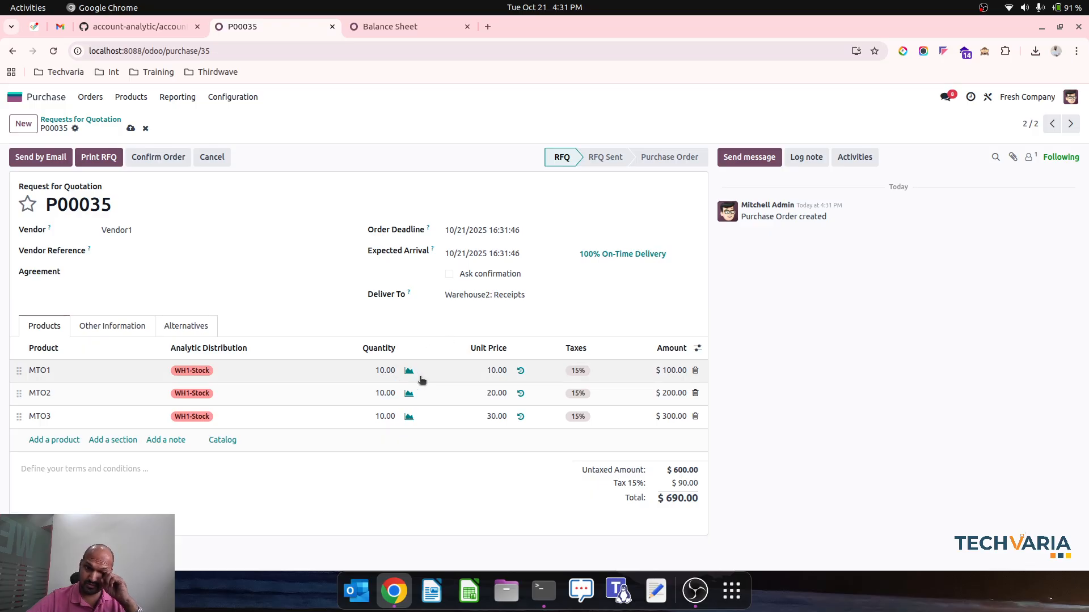
left_click(494, 370)
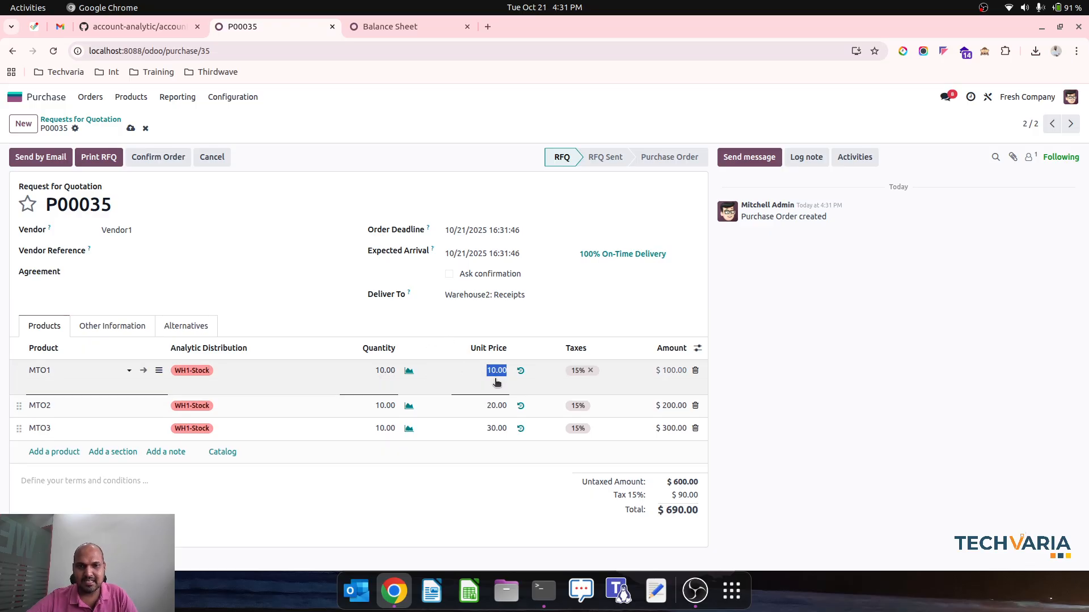
type("11")
left_click(494, 406)
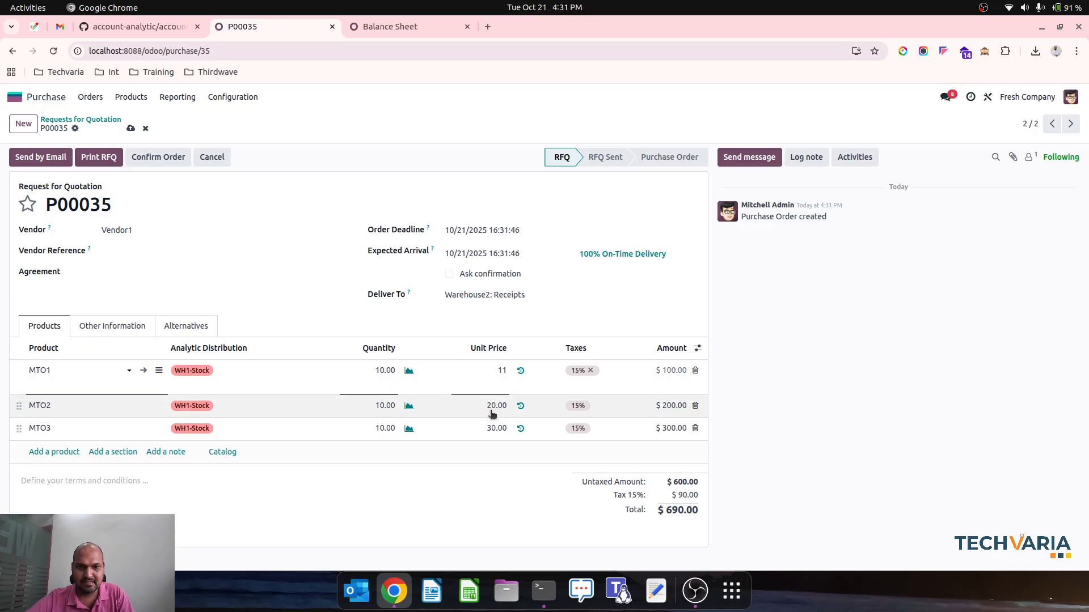
type("21")
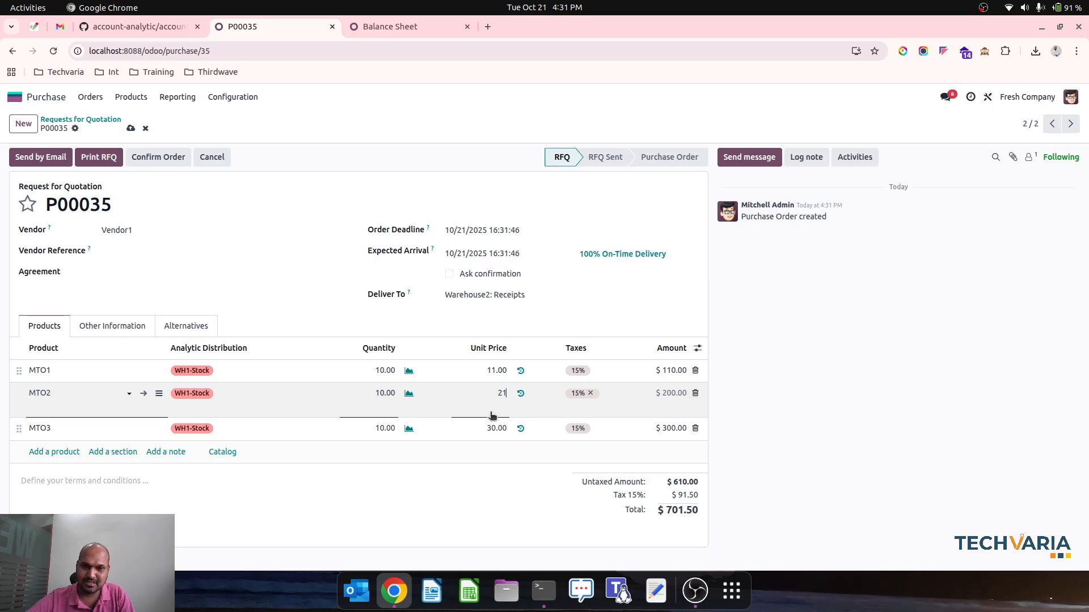
left_click(496, 429)
type("31")
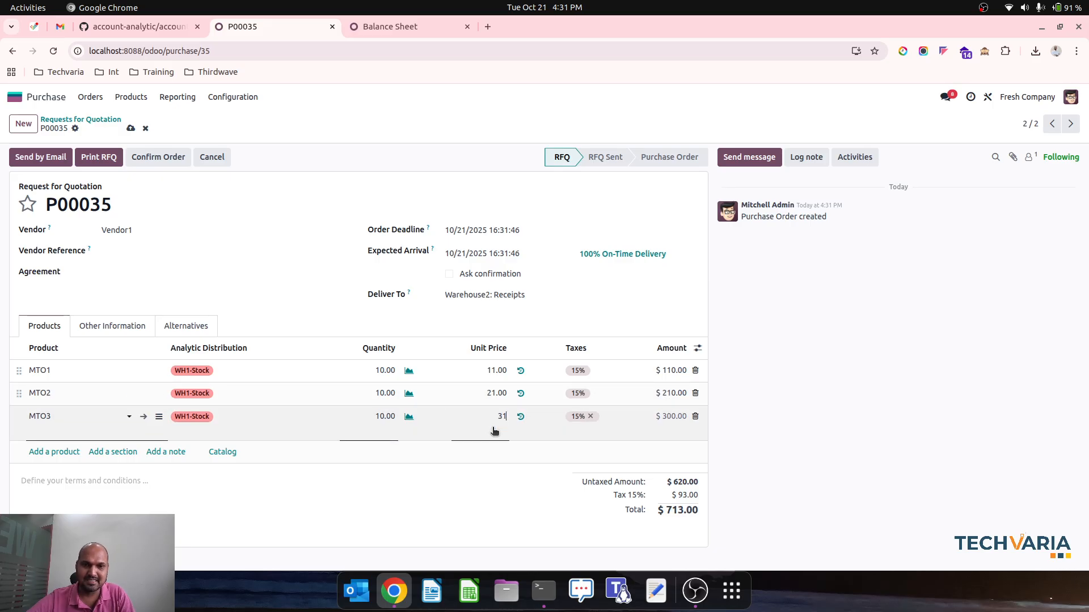
left_click(479, 322)
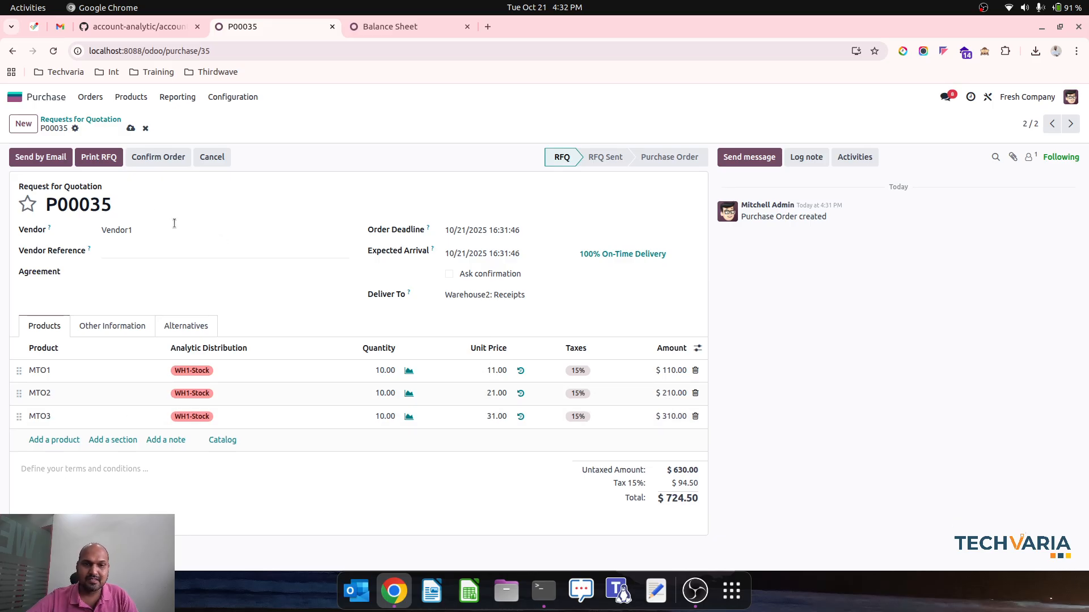
left_click(130, 128)
Replace WH1-Stock with WH2-Stock in the analytic distribution of the MTO1 order line
left_click(217, 370)
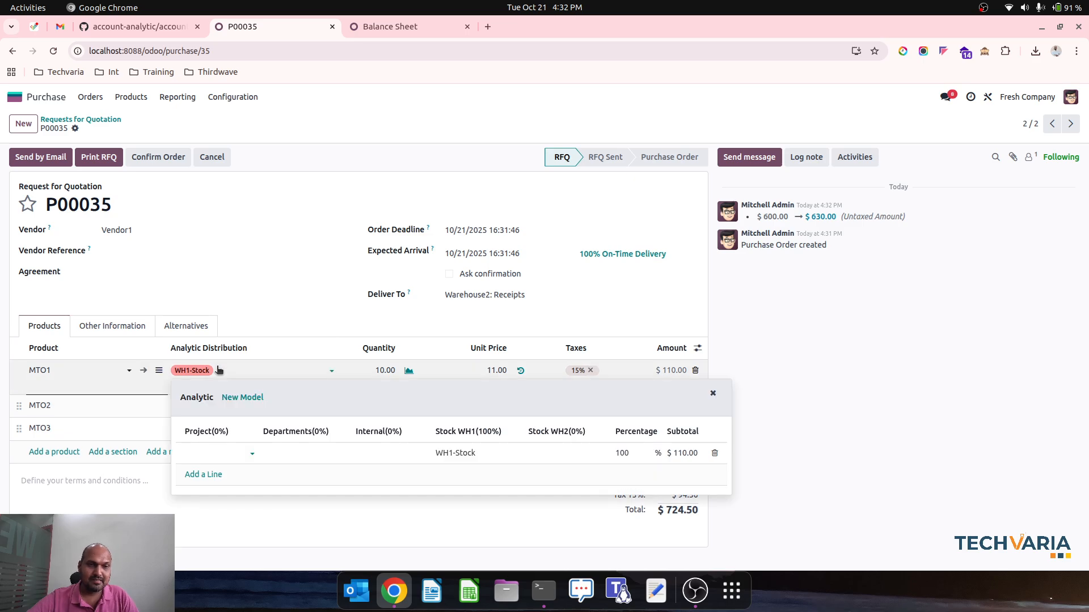
left_click(492, 455)
left_click(563, 455)
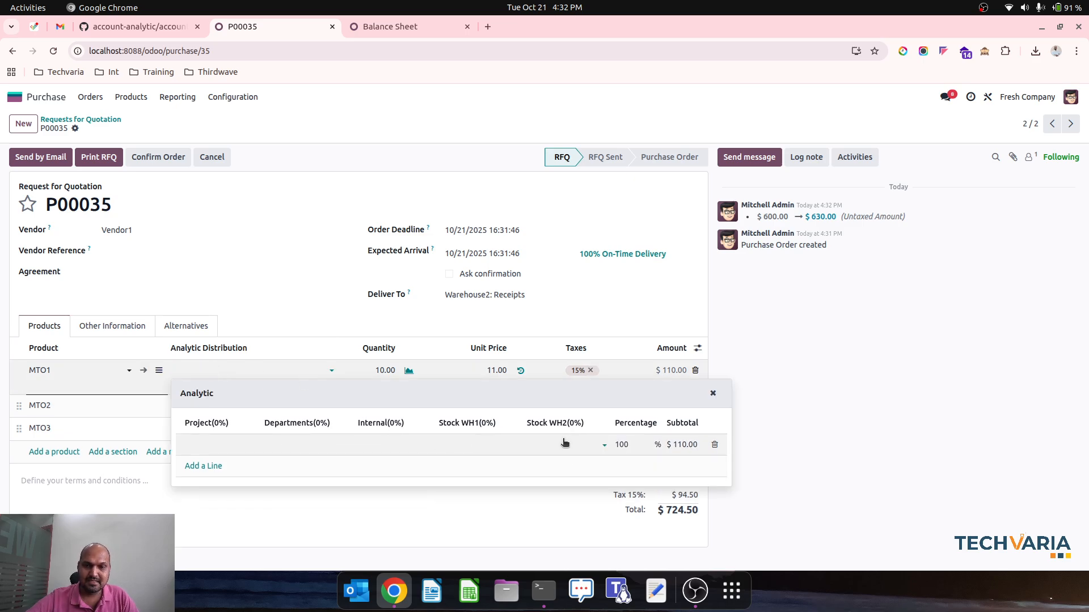
left_click(558, 464)
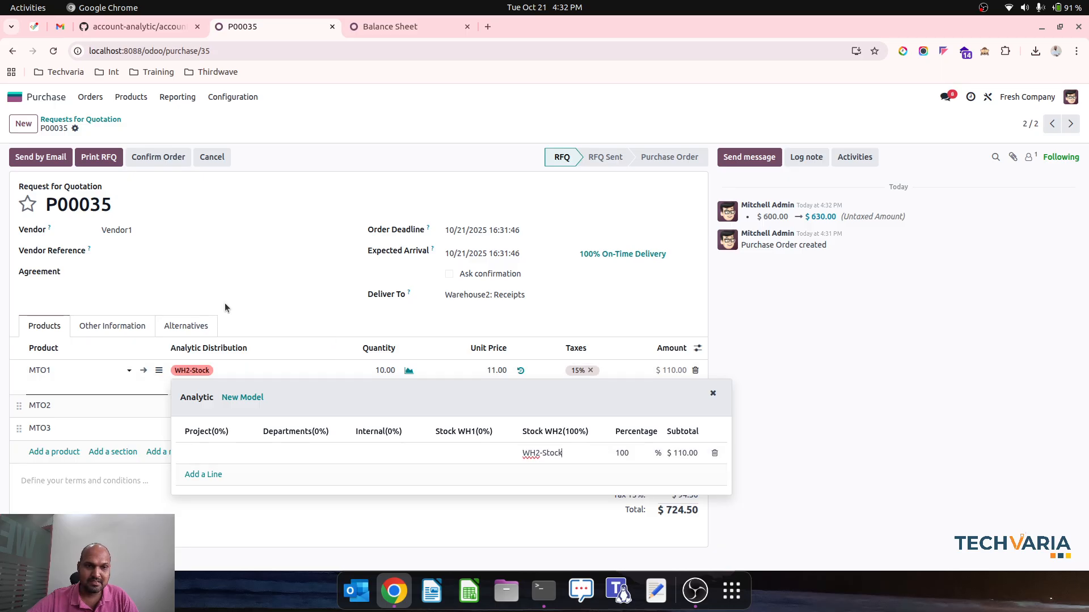
left_click(224, 302)
Change the MTO2 order line's analytic distribution to WH2-Stock, removing WH1-Stock
left_click(245, 394)
left_click(552, 477)
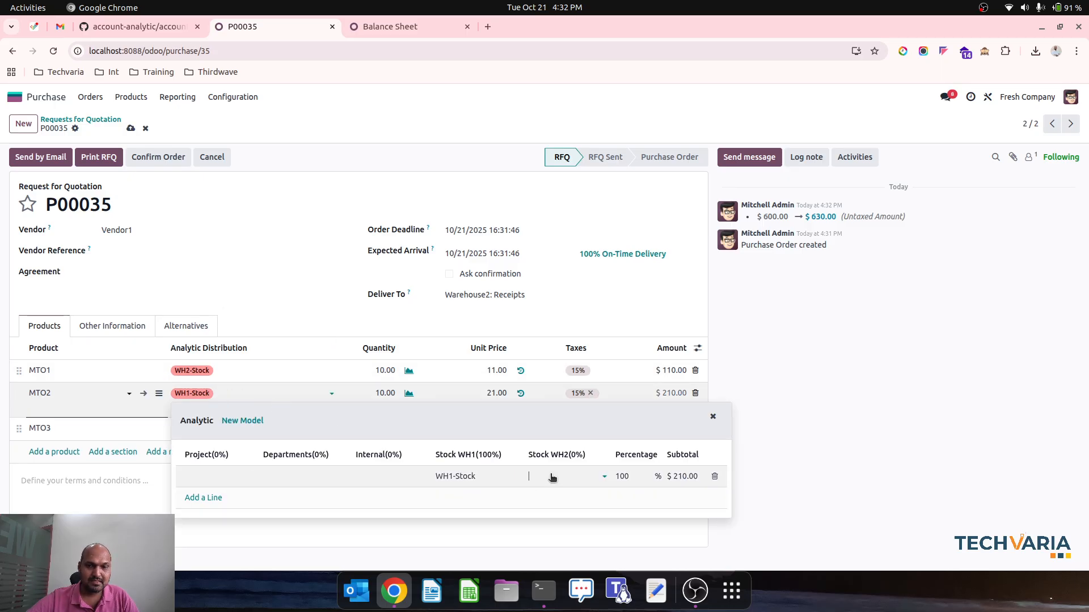
left_click(561, 493)
left_click(492, 480)
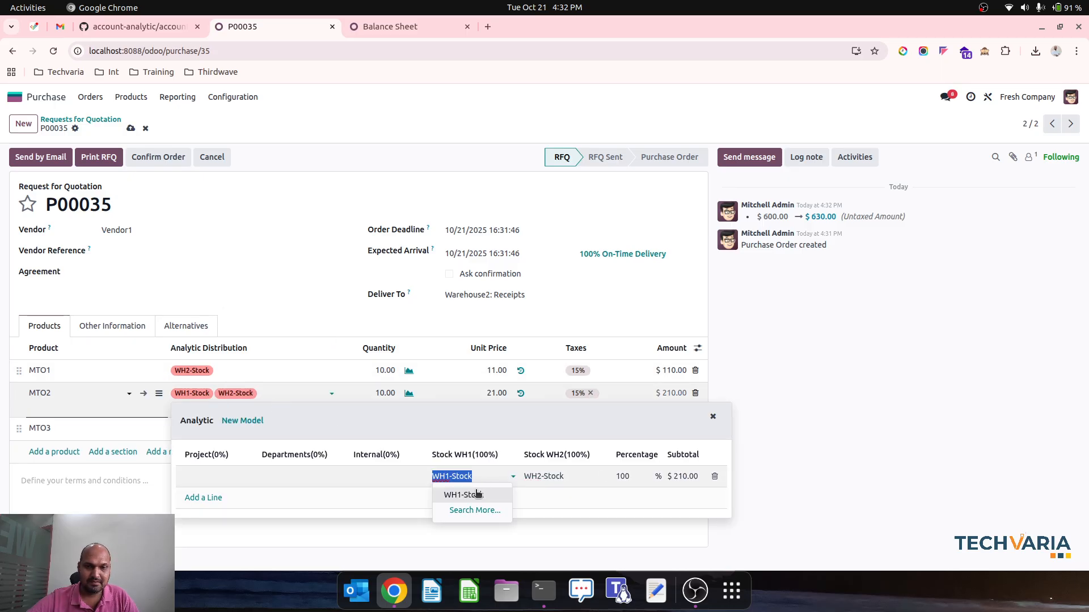
key("BackSpace")
left_click(482, 315)
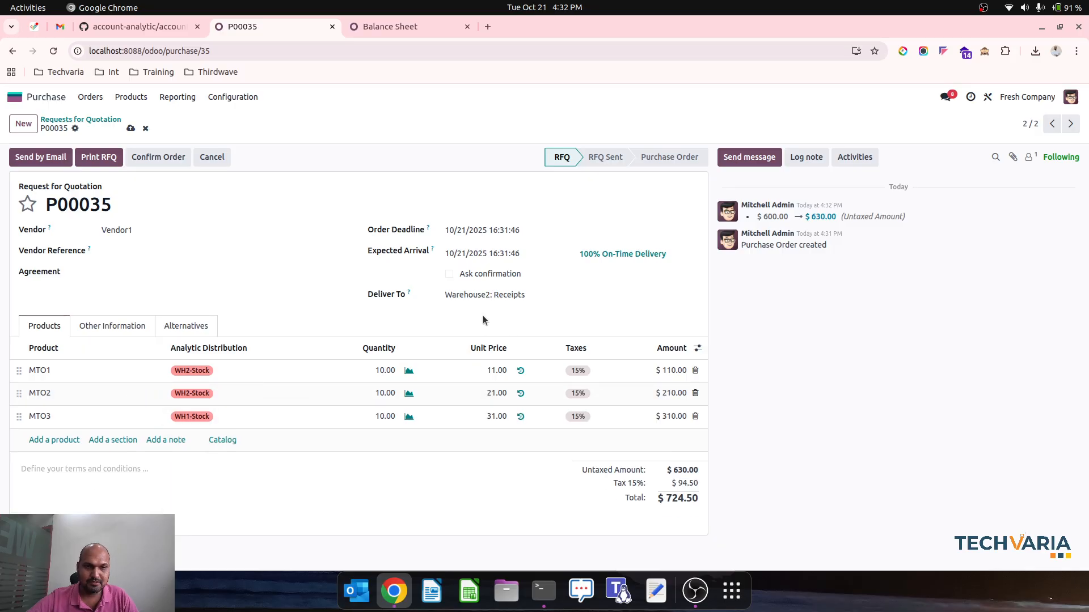
Change the MTO3 order line's analytic distribution to WH2-Stock, remove WH1-Stock, and save the request for quotation
left_click(196, 418)
left_click(549, 500)
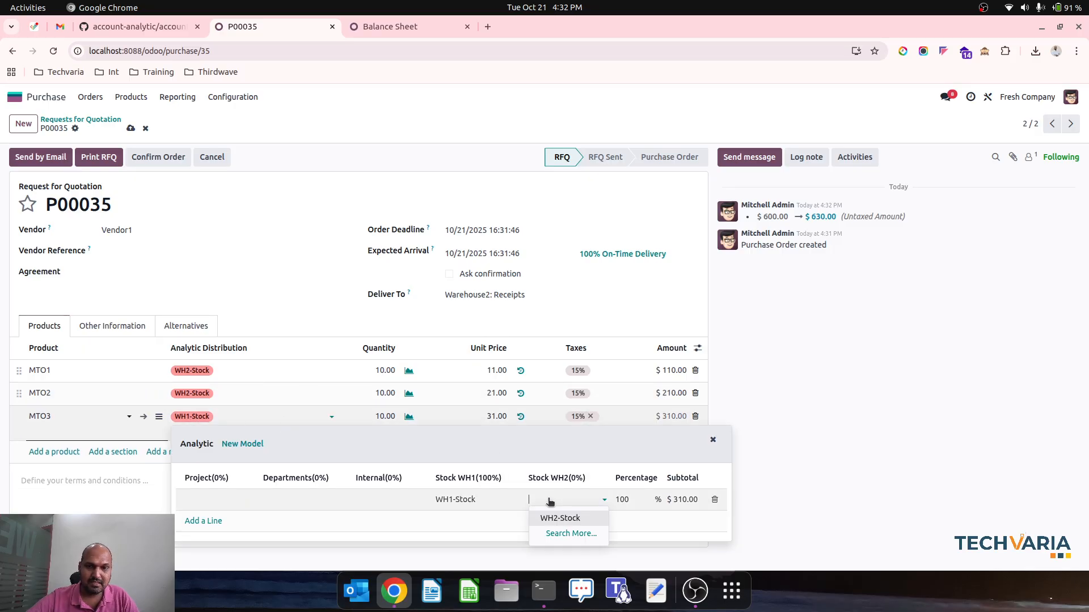
left_click(559, 518)
left_click(488, 499)
key("BackSpace")
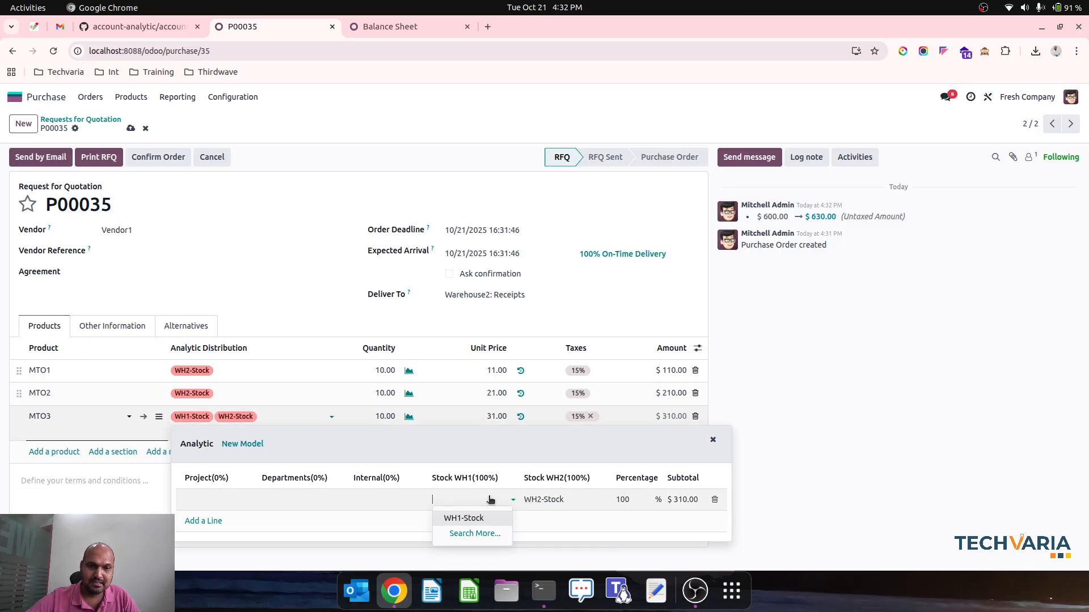
left_click(321, 282)
left_click(131, 128)
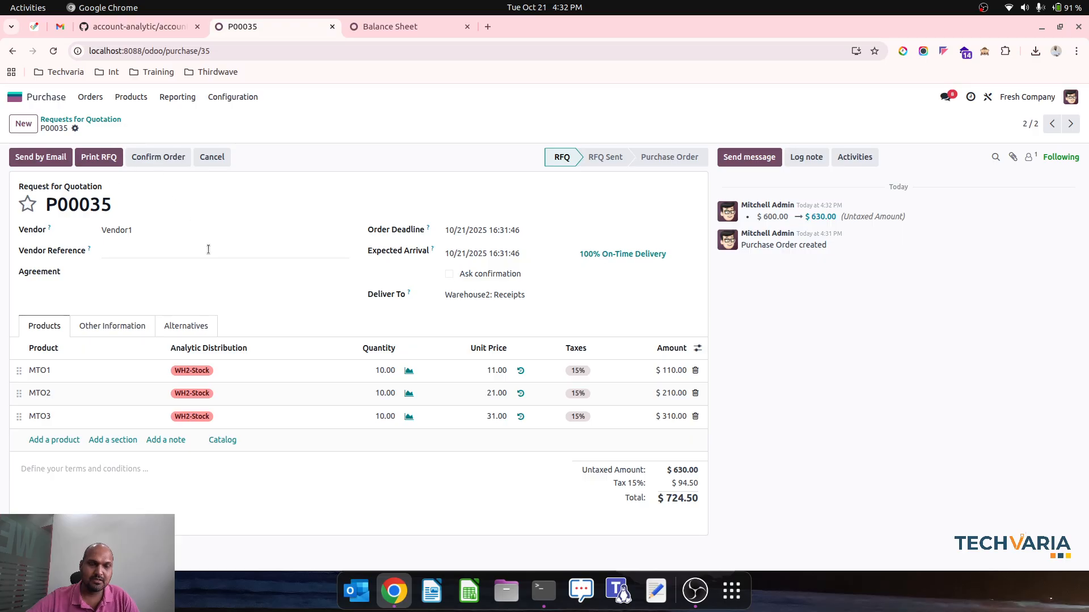
Confirm order P00035 and open the detailed moves of its receipt
left_click(157, 161)
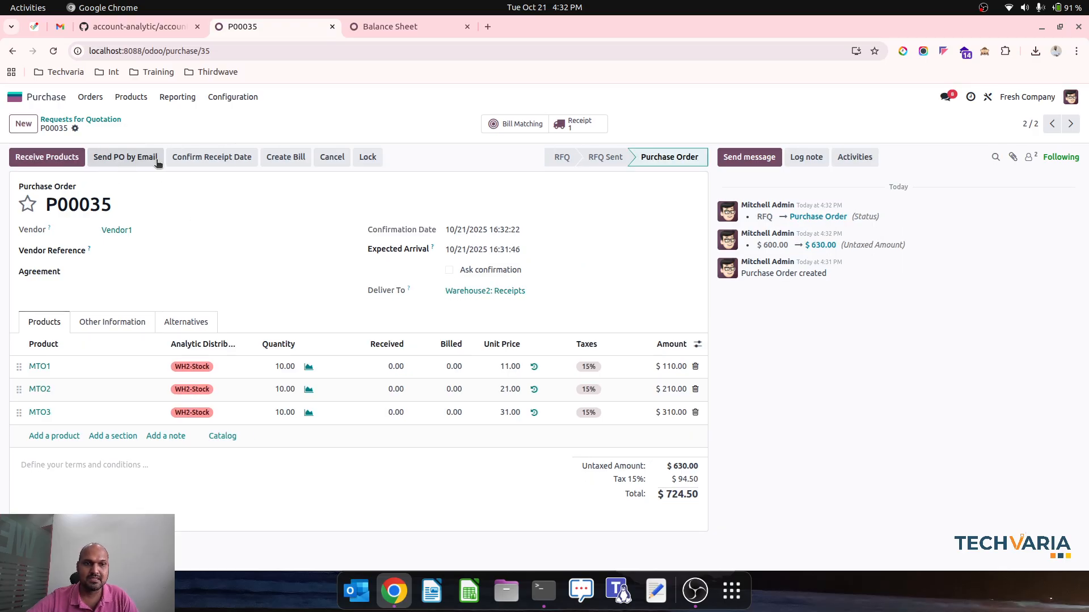
left_click(578, 122)
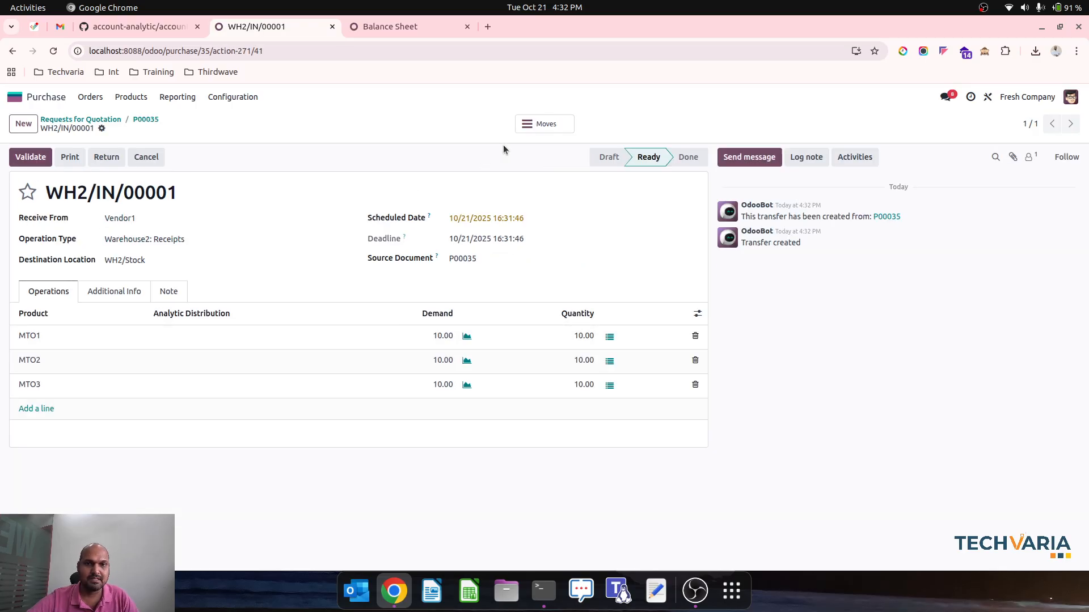
left_click(536, 124)
Set the analytic distribution of all three receipt move lines to WH2-Stock and confirm the bulk update
left_click(12, 157)
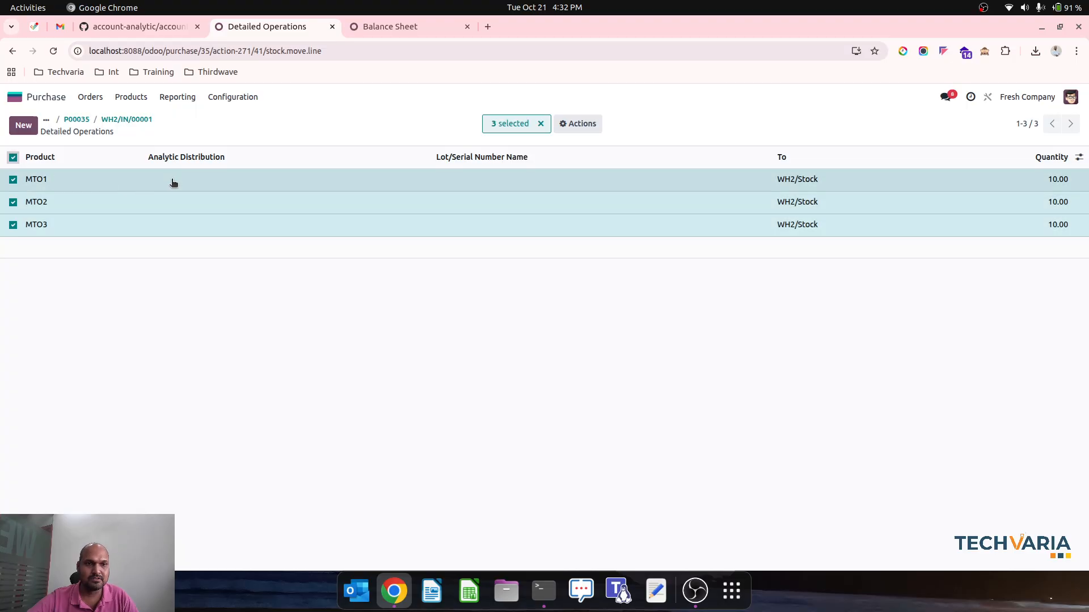
left_click(188, 184)
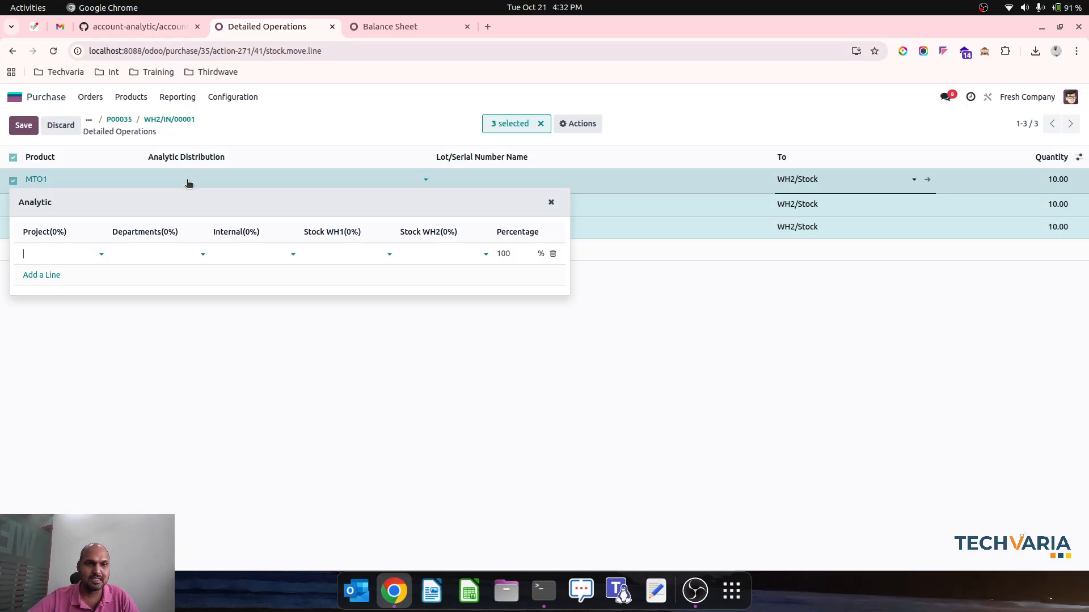
left_click(441, 256)
left_click(435, 274)
left_click(372, 356)
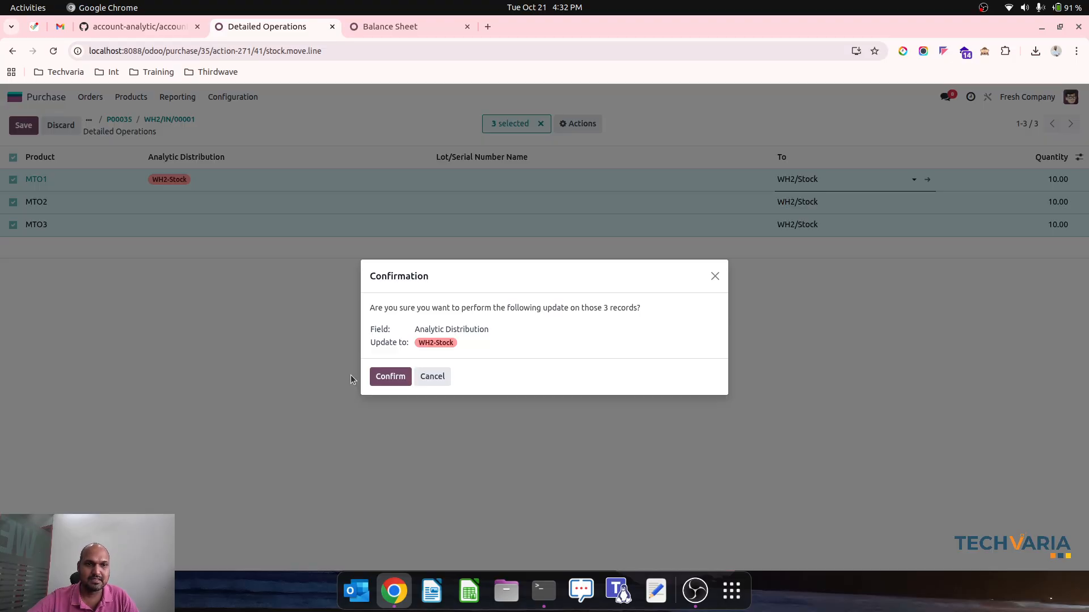
left_click(390, 376)
Validate receipt WH2/IN/00001 and refresh the Balance Sheet report to check the balances per analytic plan
left_click(122, 120)
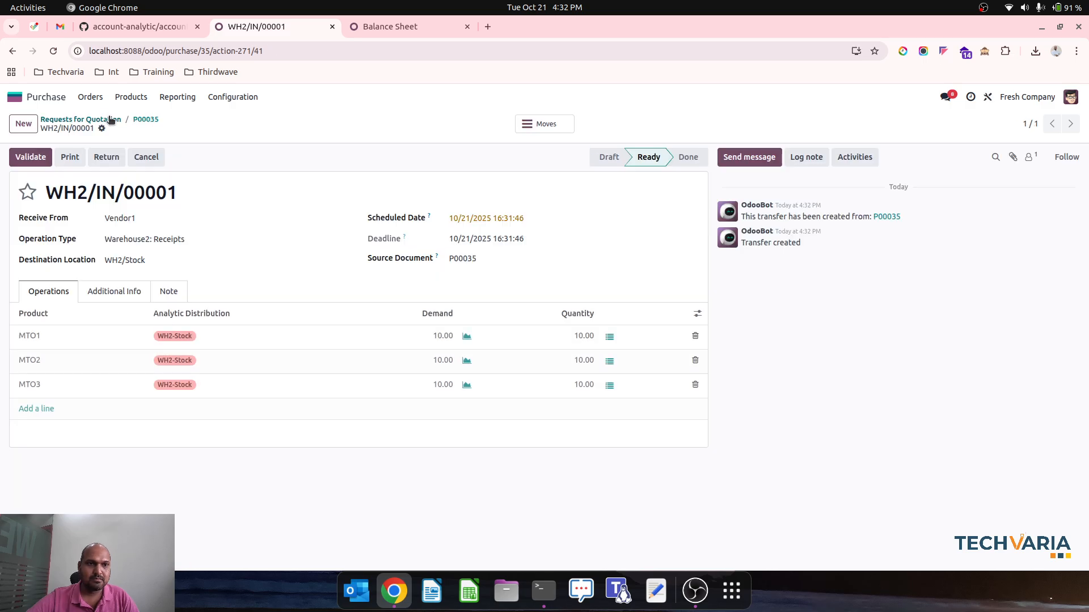
left_click(39, 157)
left_click(369, 29)
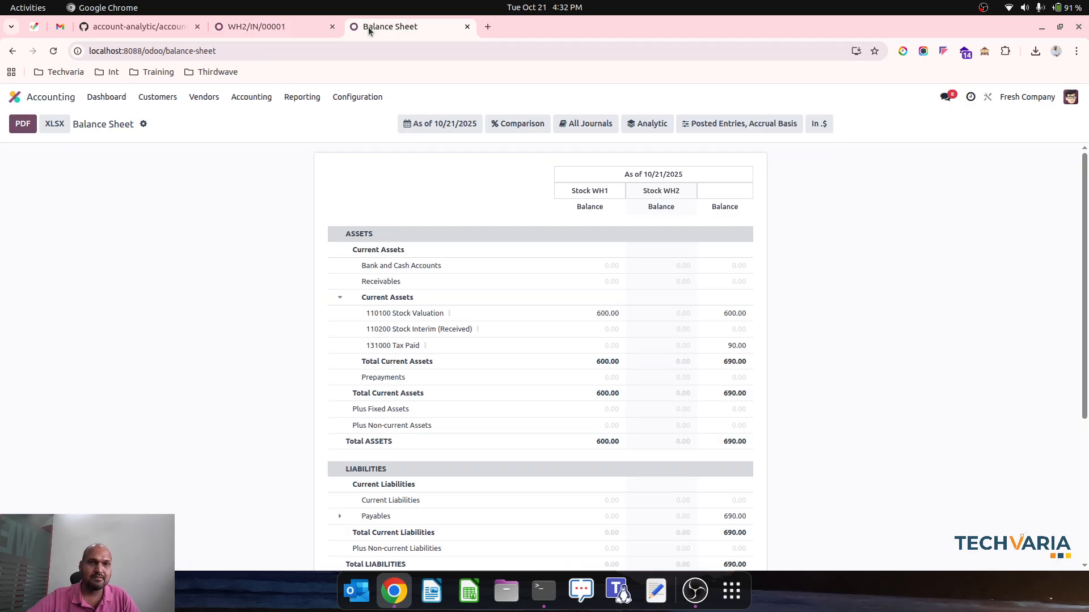
left_click(54, 50)
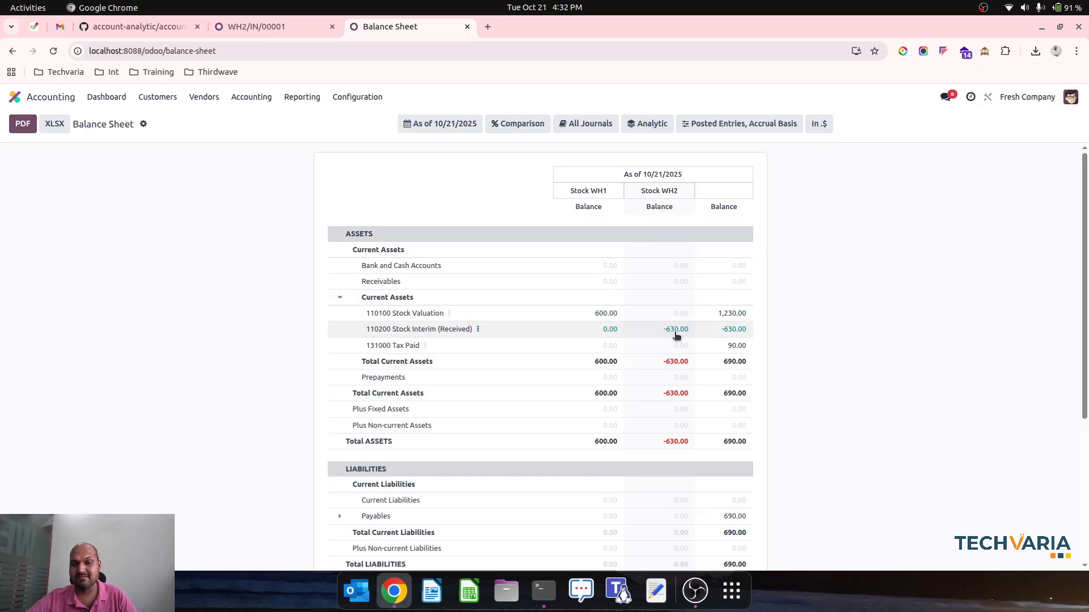
Create the vendor bill for P00035 with bill date 10/21/2025, review its journal items and confirm it
left_click(256, 26)
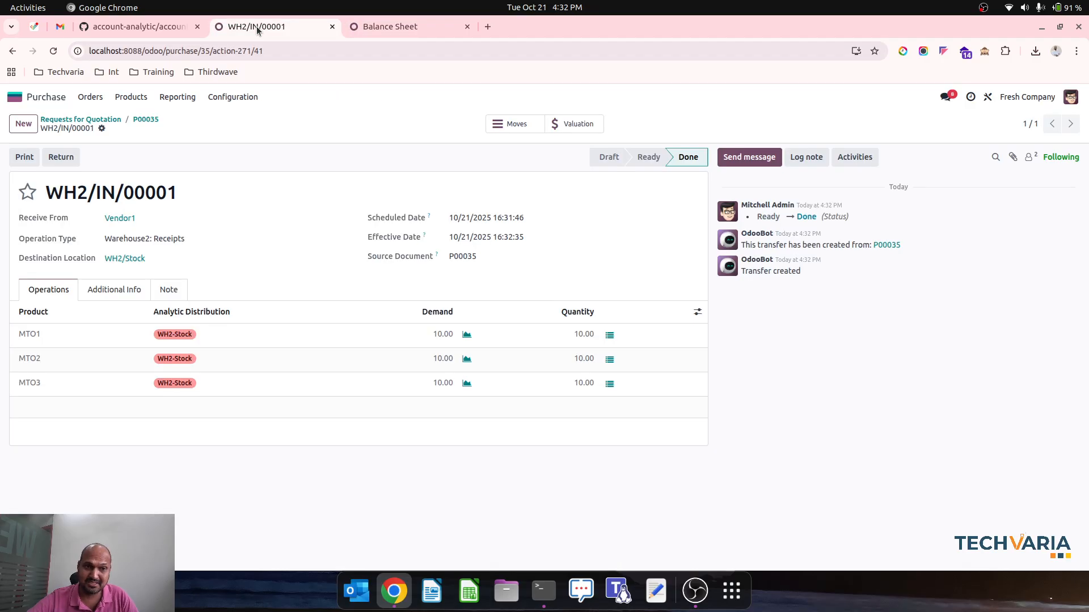
left_click(145, 120)
left_click(41, 159)
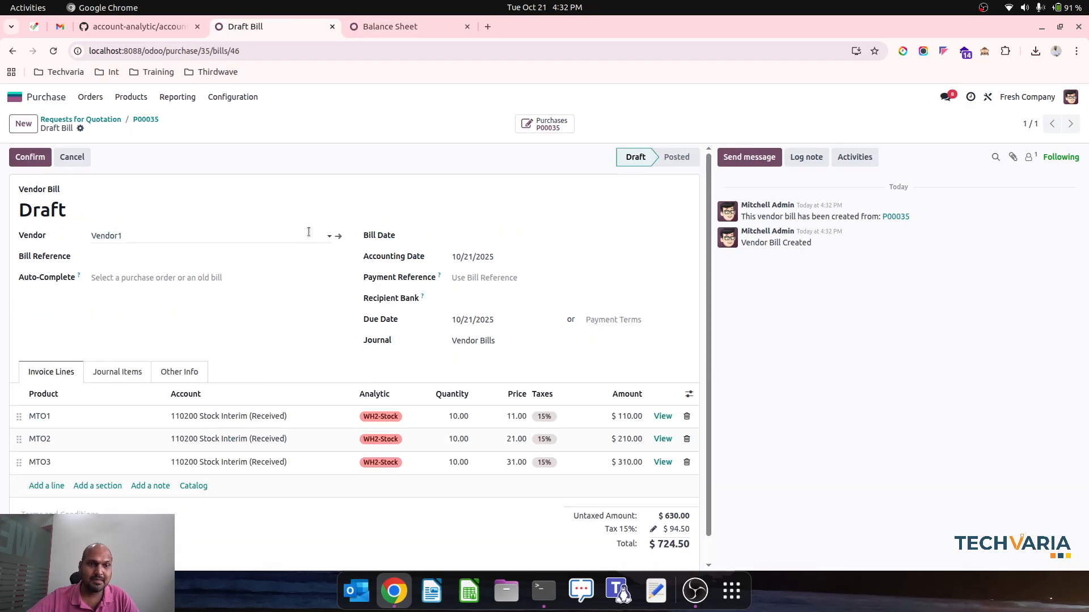
left_click(527, 236)
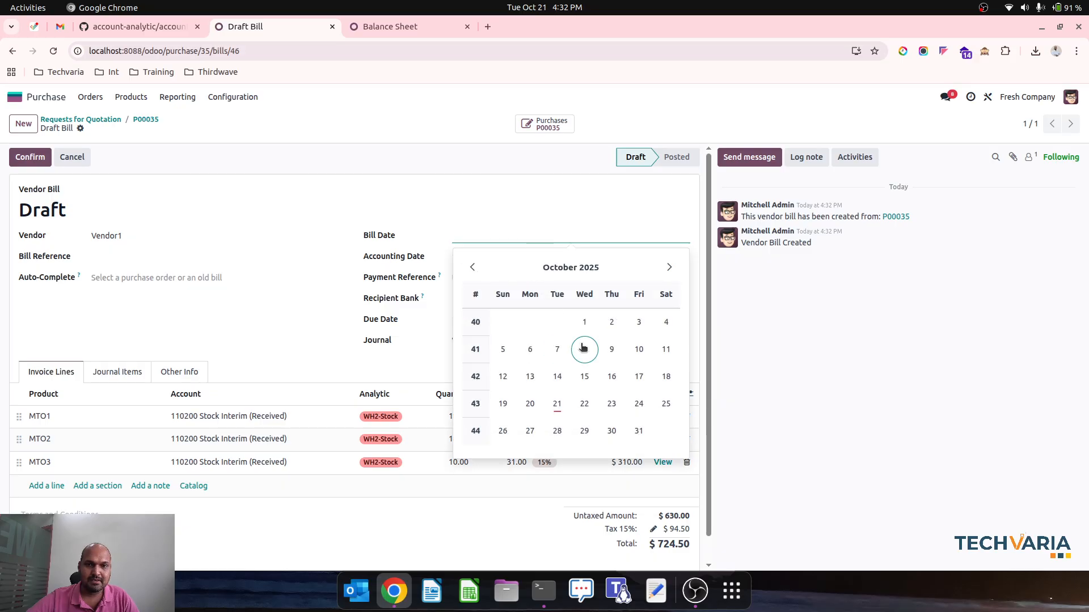
left_click(558, 404)
left_click(121, 374)
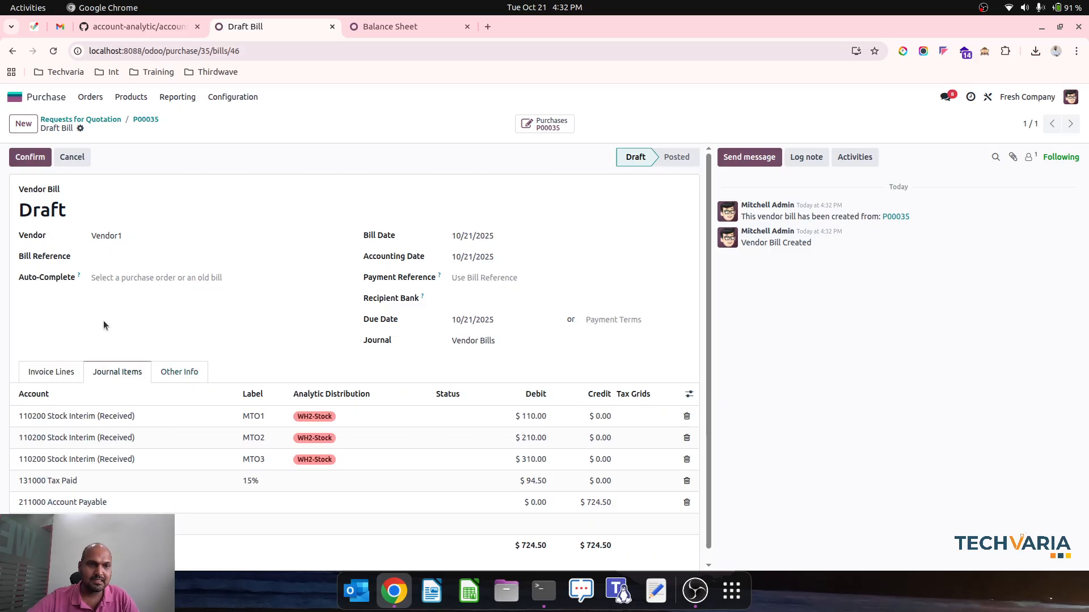
left_click(30, 157)
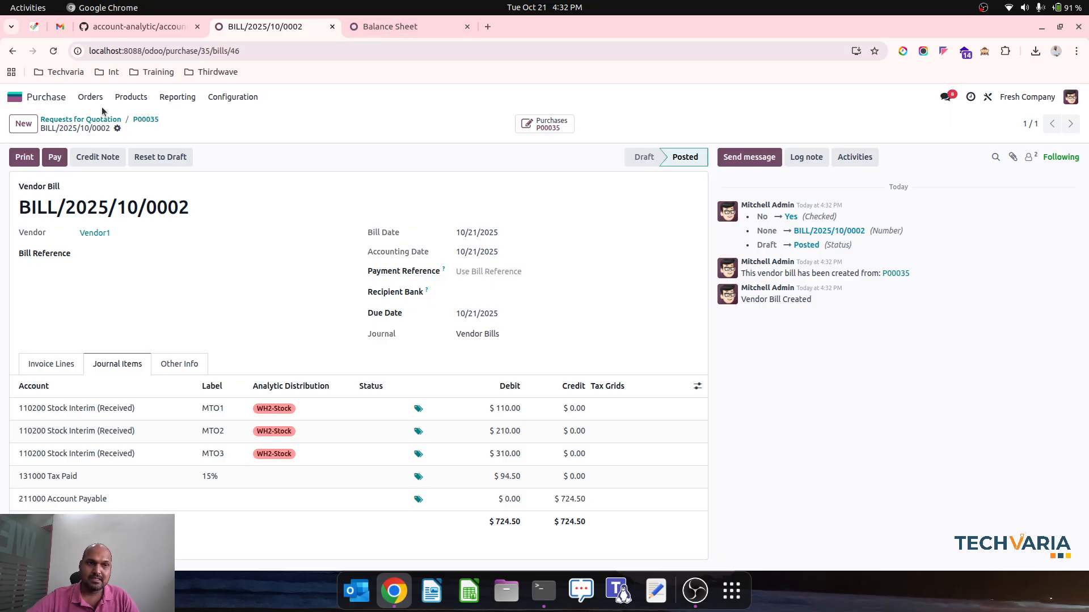
Refresh the Balance Sheet report to check the Stock WH2 balances after billing
left_click(448, 26)
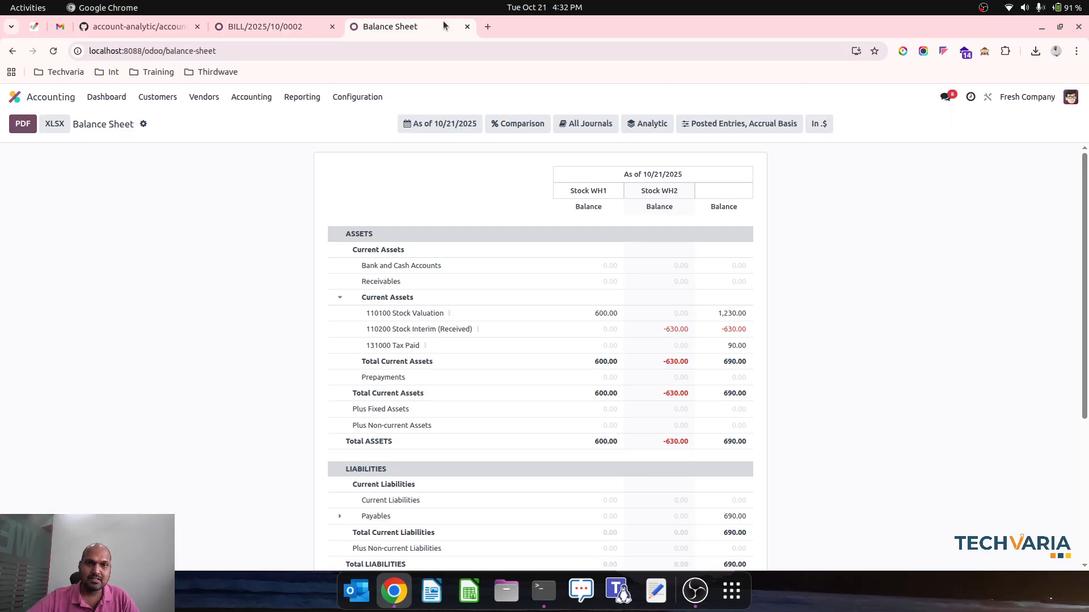
left_click(52, 53)
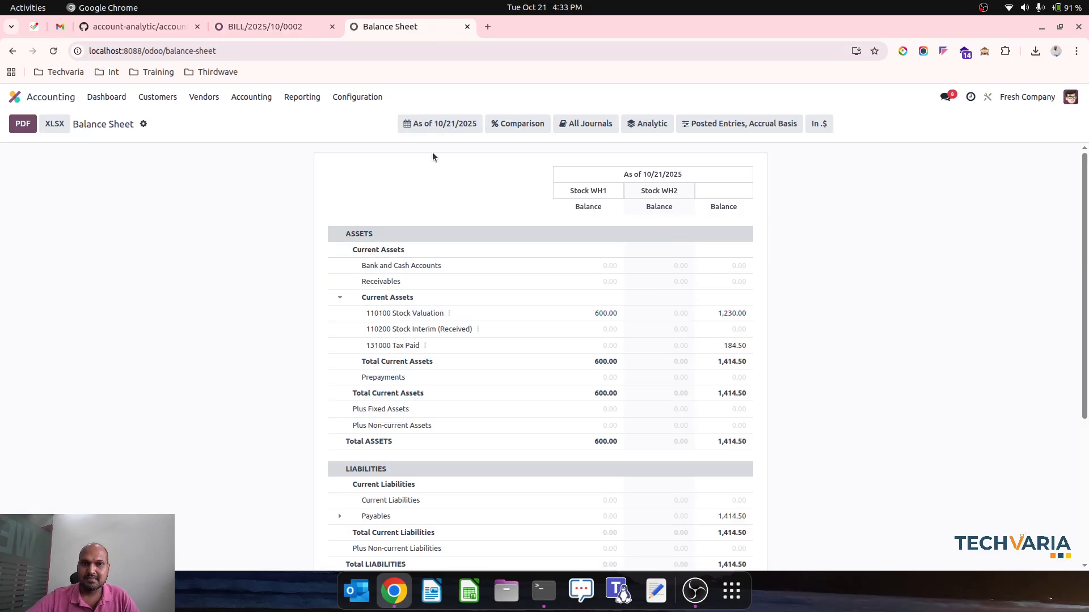
Open the journal items list in Accounting and filter it by the label WH2
left_click(251, 97)
left_click(284, 134)
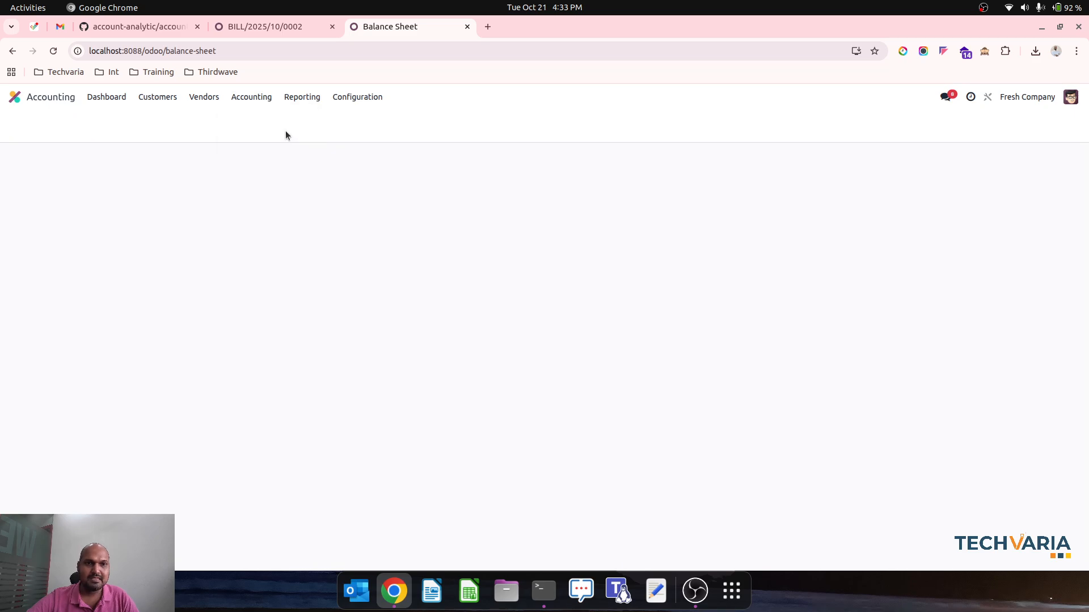
left_click(646, 121)
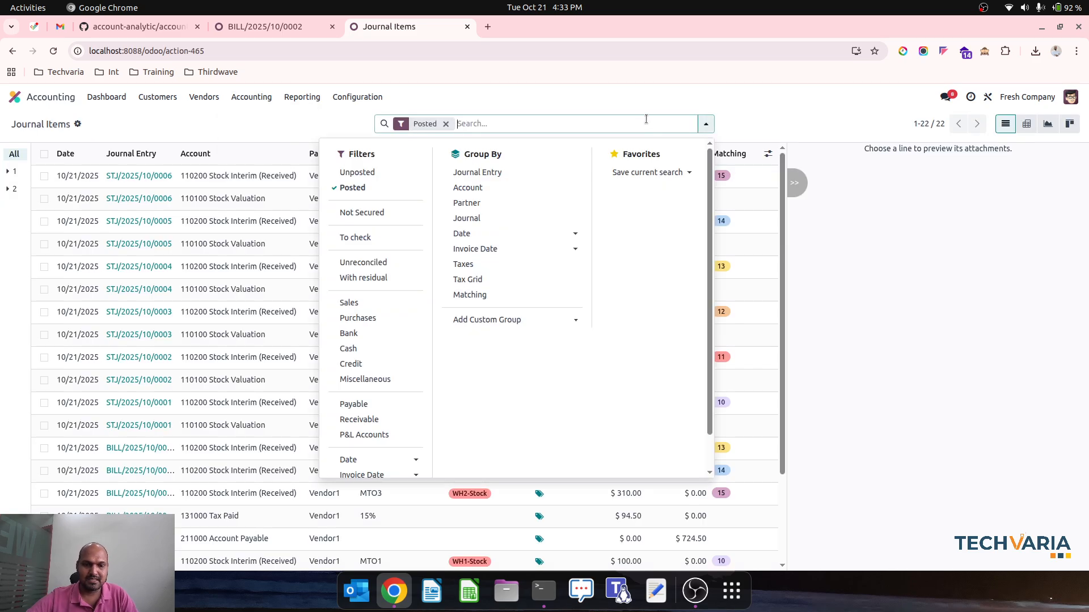
type("WH2")
left_click(568, 163)
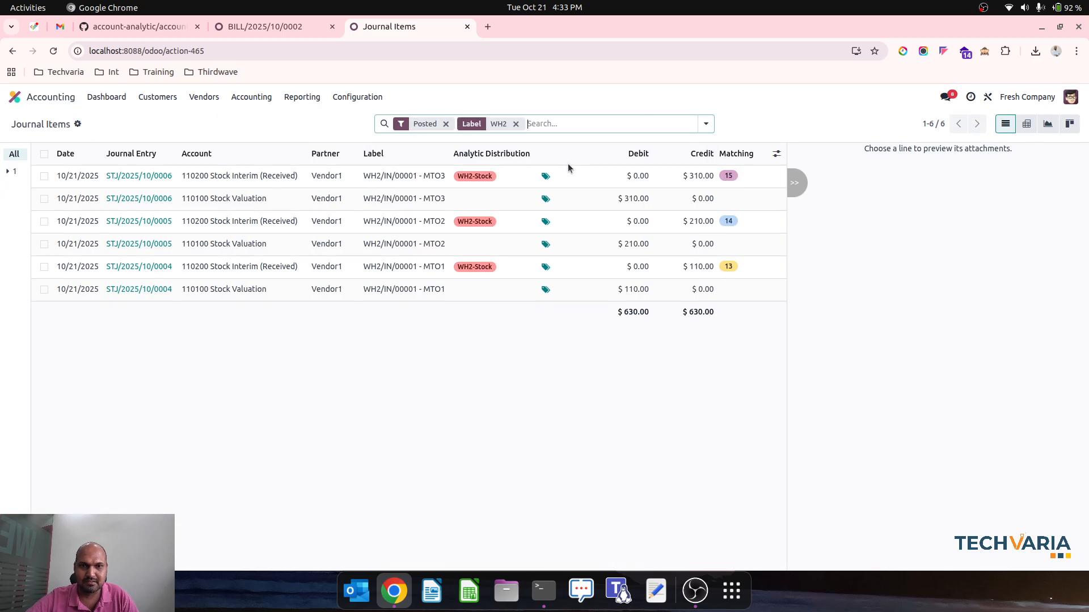
Assign the WH2-Stock analytic account to the three 110100 Stock Valuation journal items and open the Balance Sheet report to check it
left_click(45, 199)
left_click(44, 244)
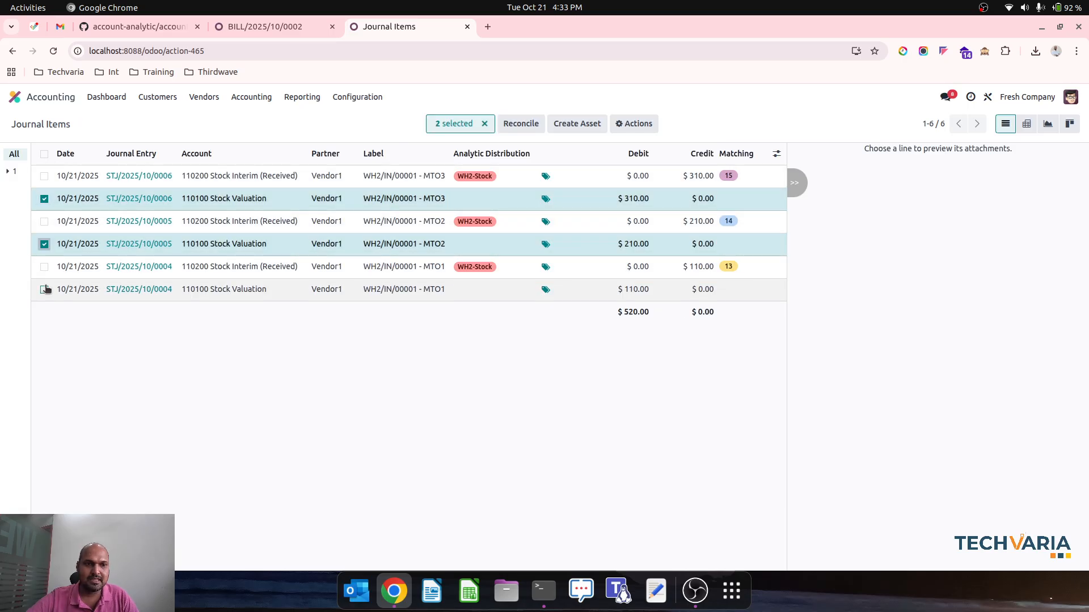
left_click(44, 289)
left_click(501, 202)
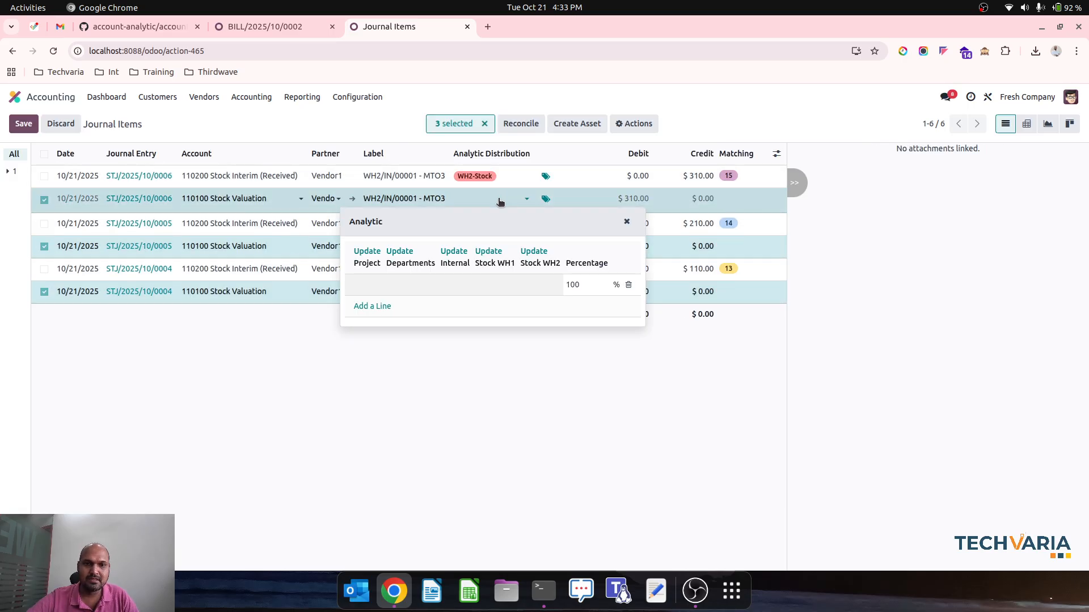
left_click(536, 252)
left_click(546, 286)
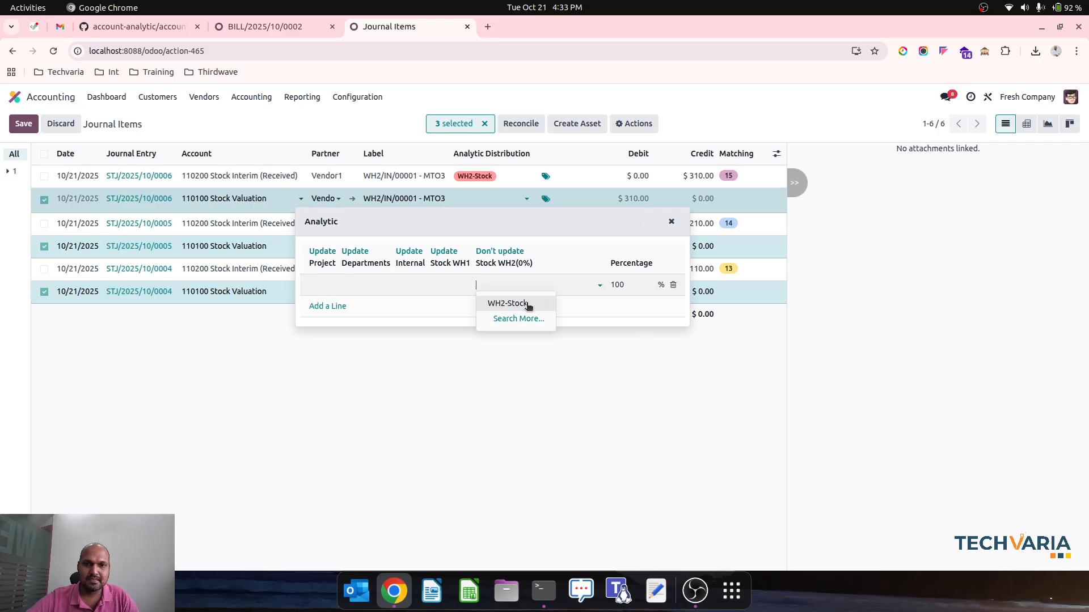
left_click(528, 305)
left_click(397, 363)
right_click(396, 368)
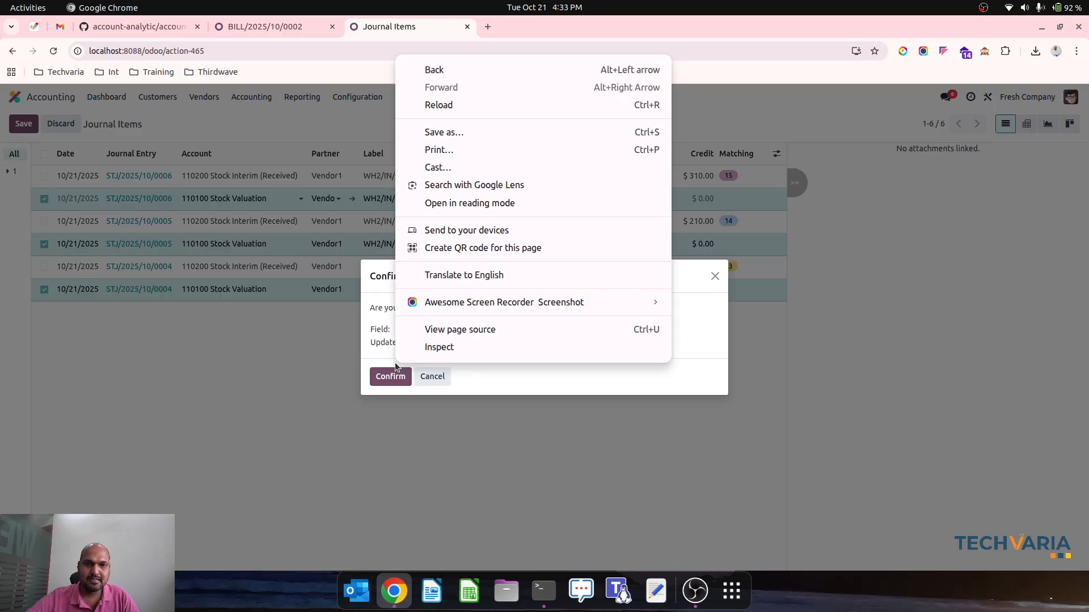
left_click(393, 376)
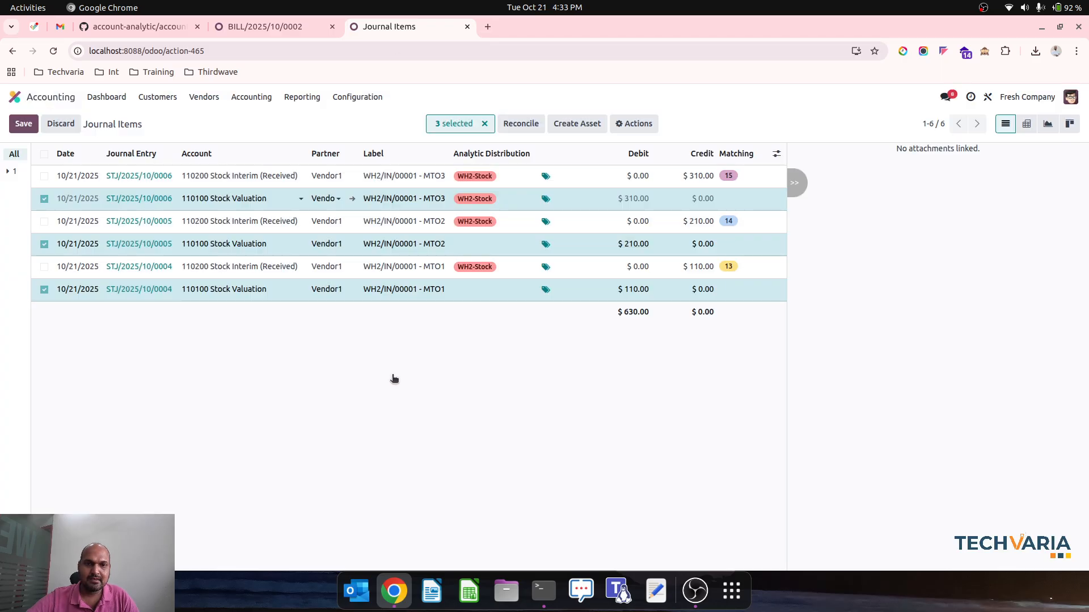
left_click(309, 98)
left_click(324, 135)
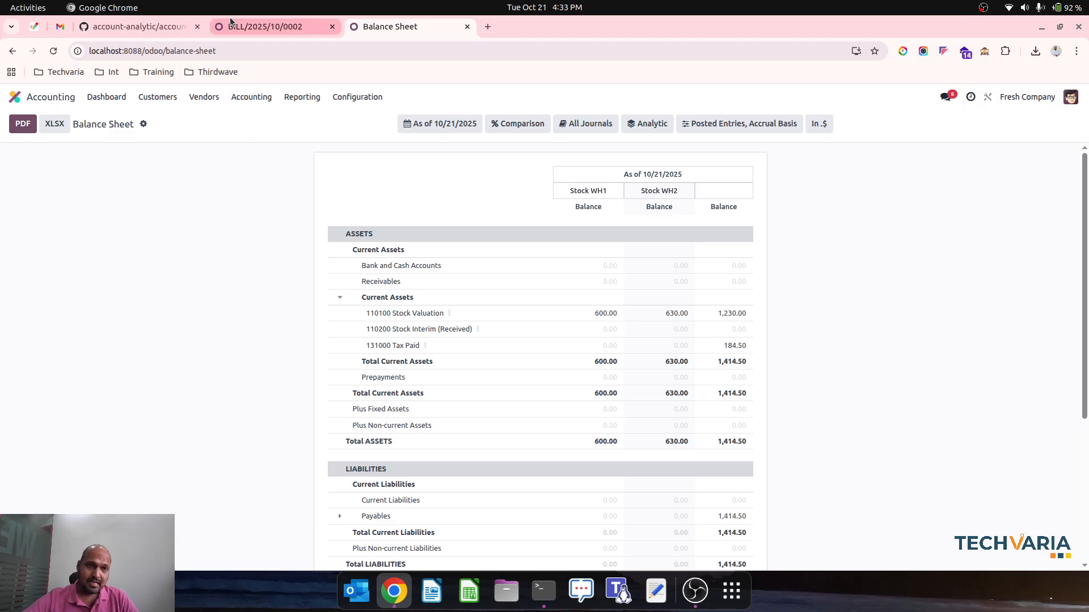
Create a new quotation in the Sales app for customer Customer1
left_click(261, 26)
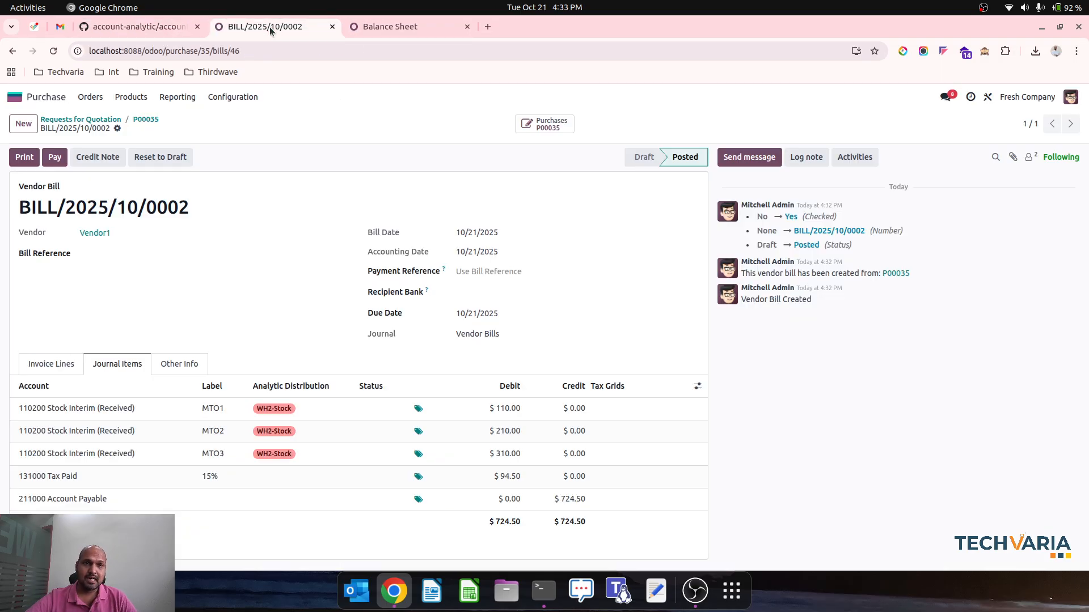
left_click(43, 94)
left_click(428, 211)
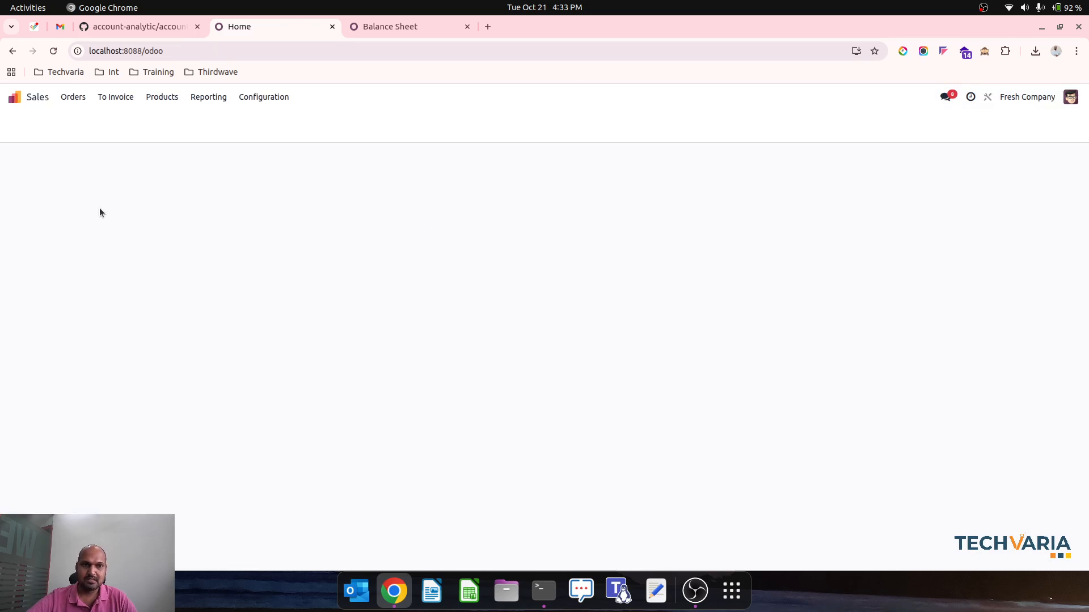
left_click(26, 125)
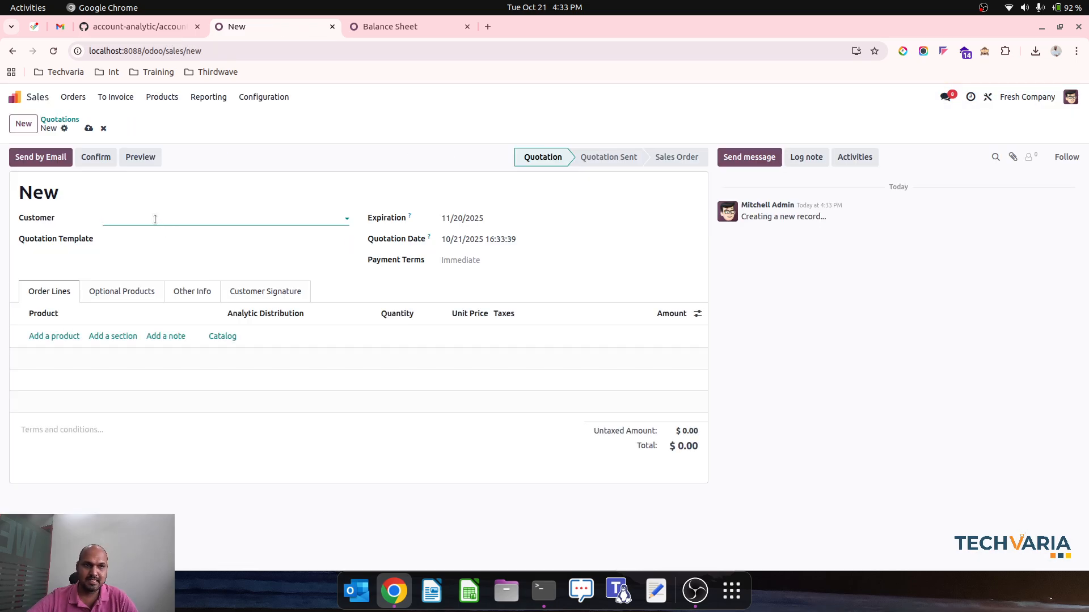
left_click(154, 219)
left_click(144, 271)
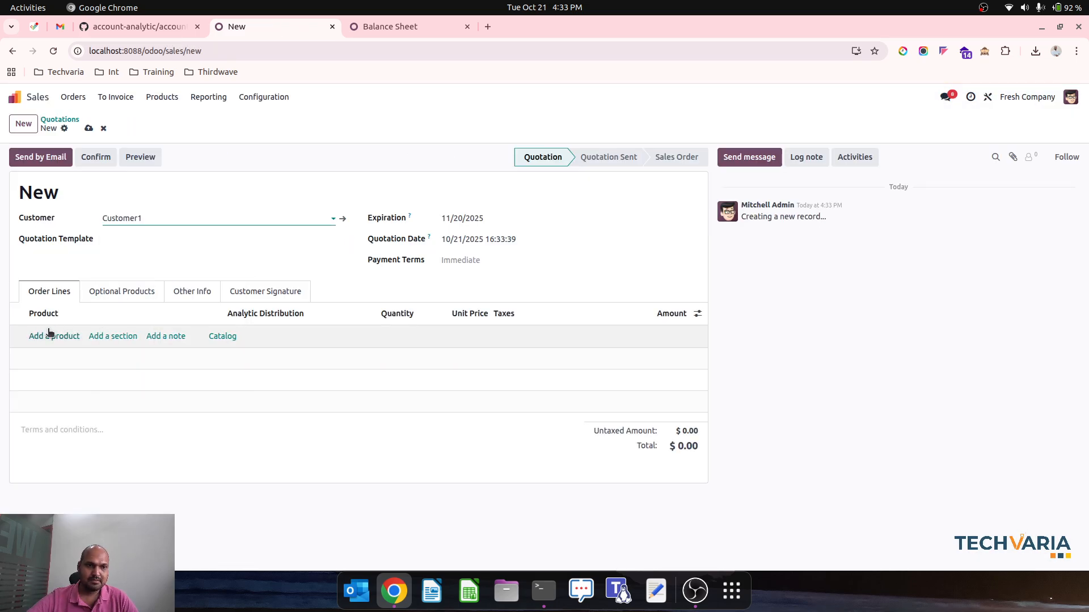
Add product MTO1 to the quotation's order lines with a unit price of 100
left_click(63, 336)
type("m")
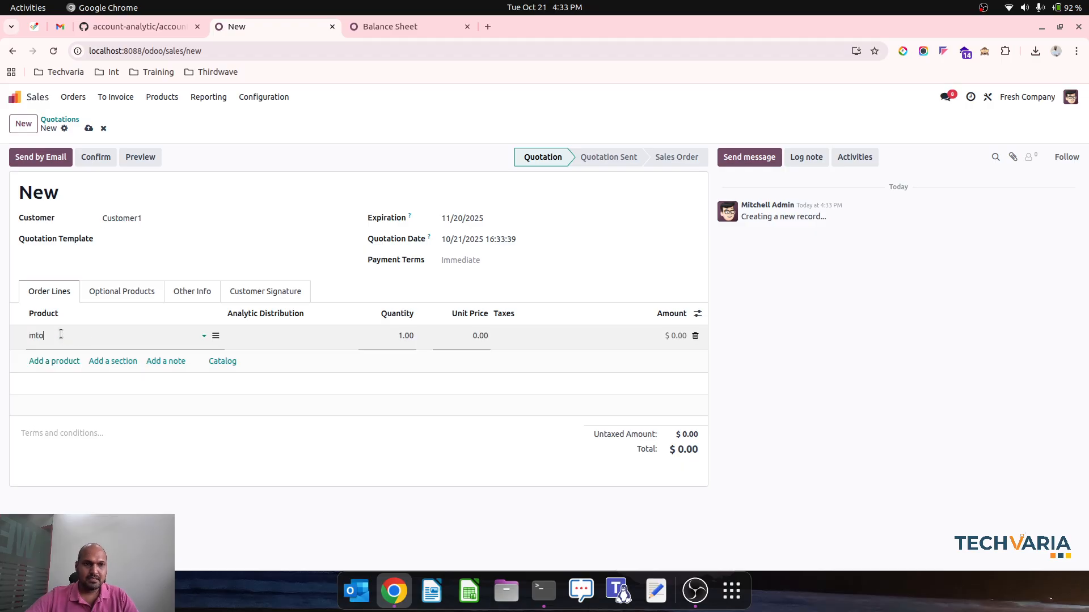
type("to")
key("Return")
key("Tab")
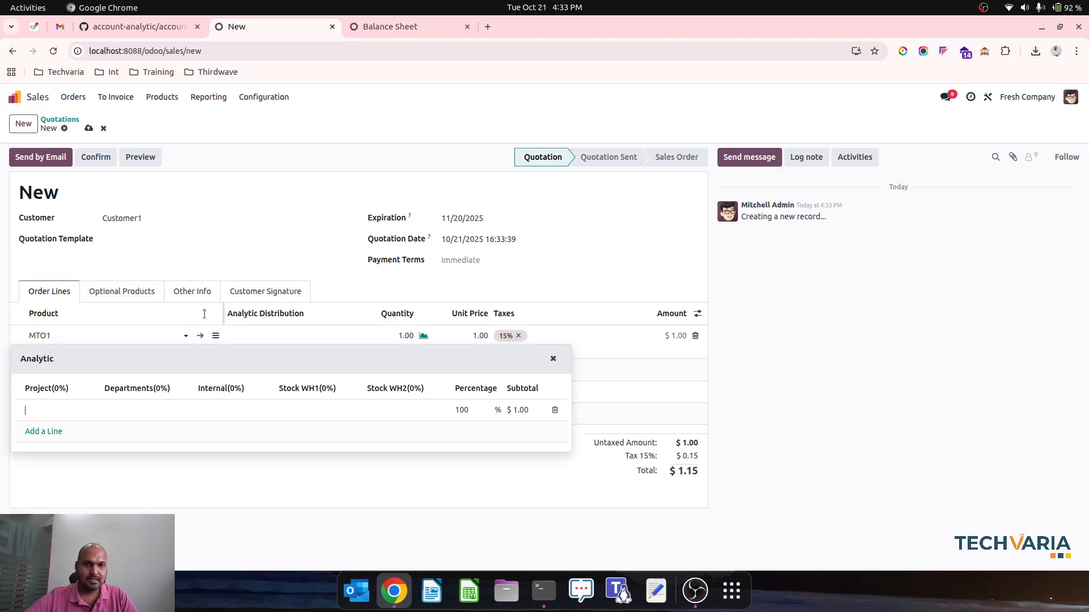
left_click(461, 329)
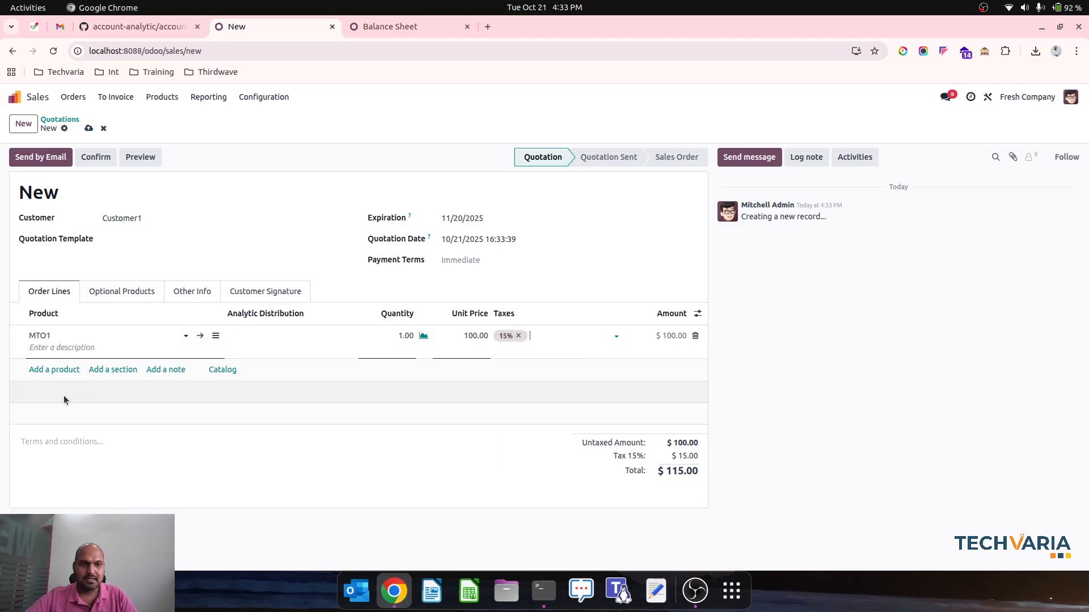
Add product MTO2 as a second order line with a unit price of 110
left_click(59, 370)
type("mto")
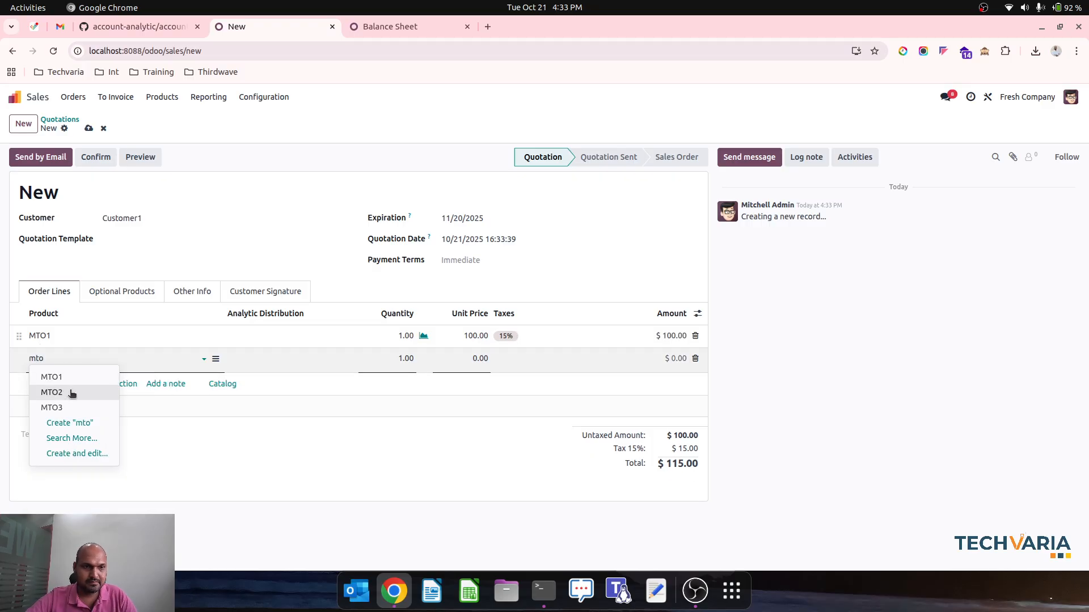
left_click(72, 390)
left_click(460, 353)
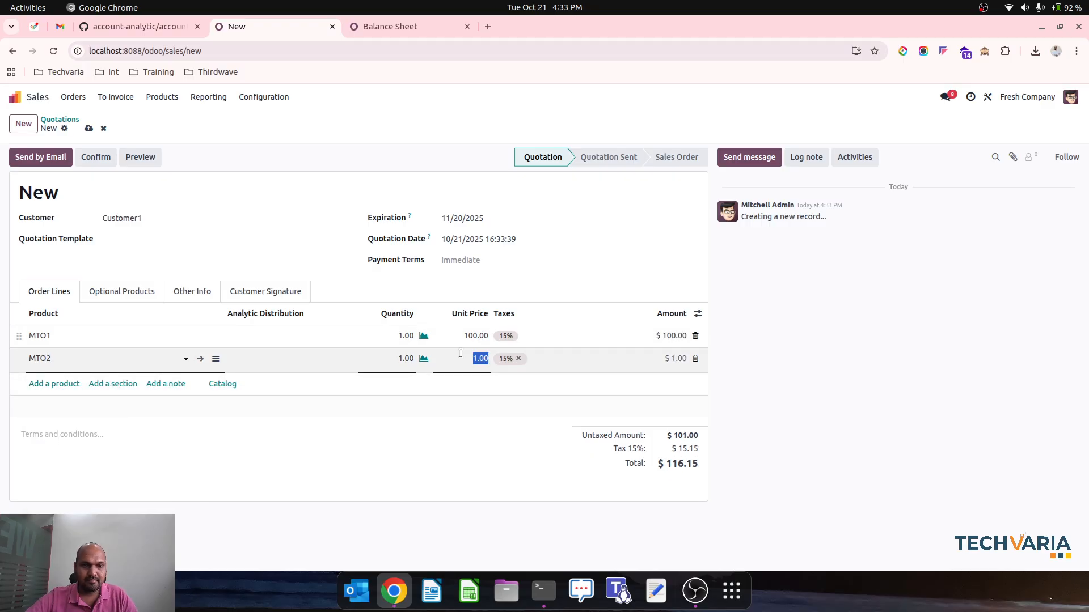
type("110")
key("Tab")
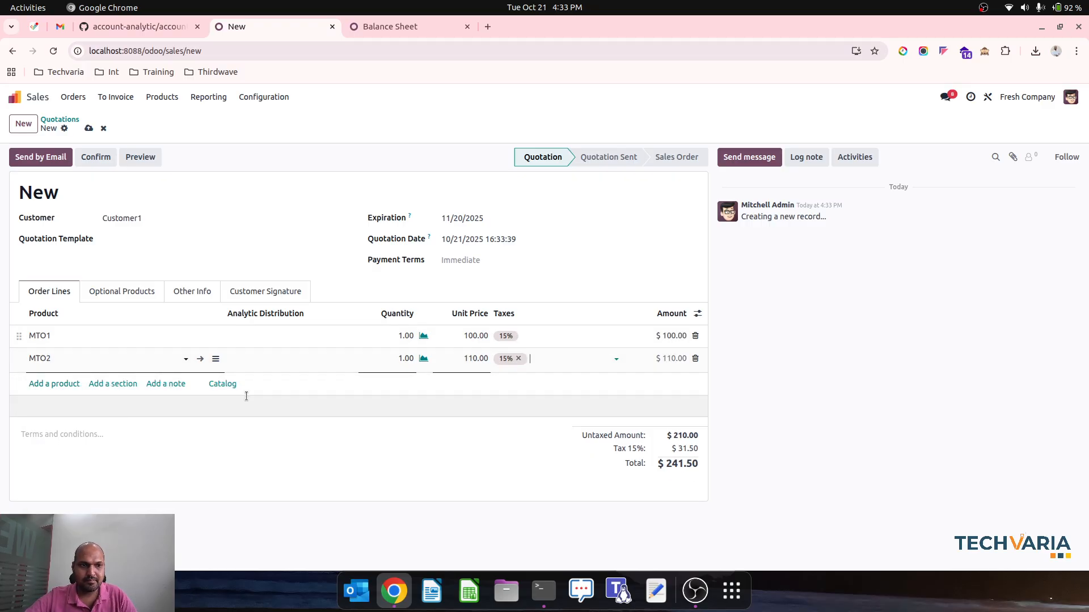
Add product MTO3 with a unit price of 120 and confirm the quotation as a sales order
left_click(59, 383)
type("mt")
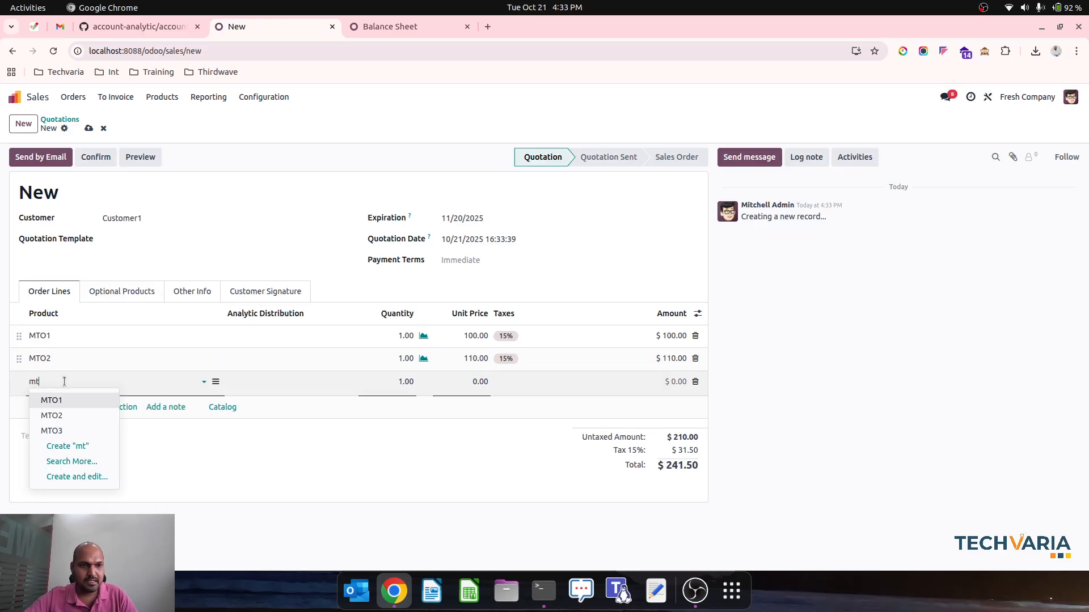
left_click(77, 430)
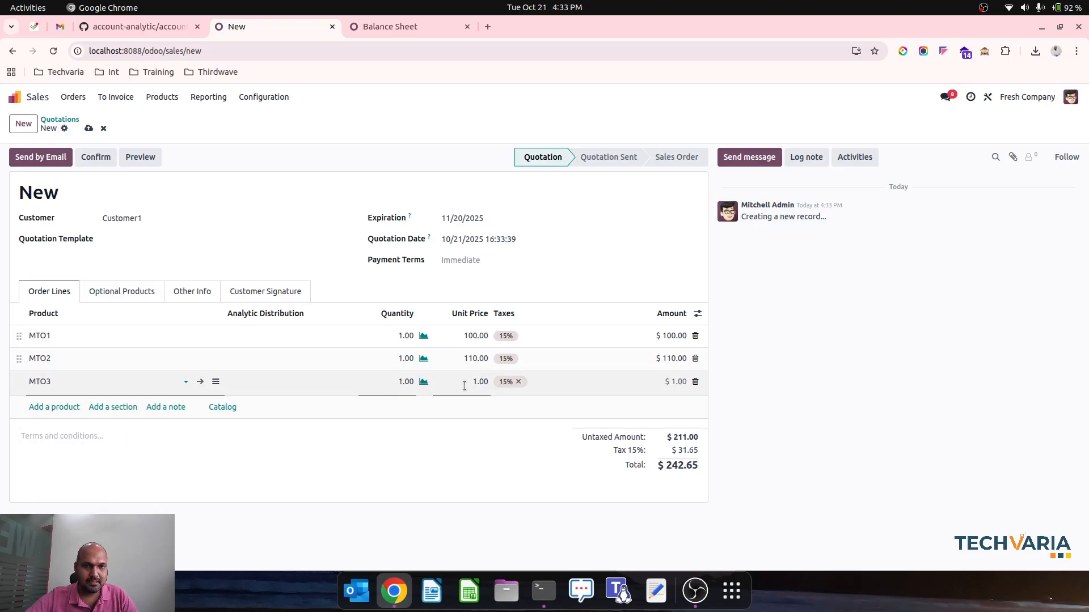
left_click(457, 290)
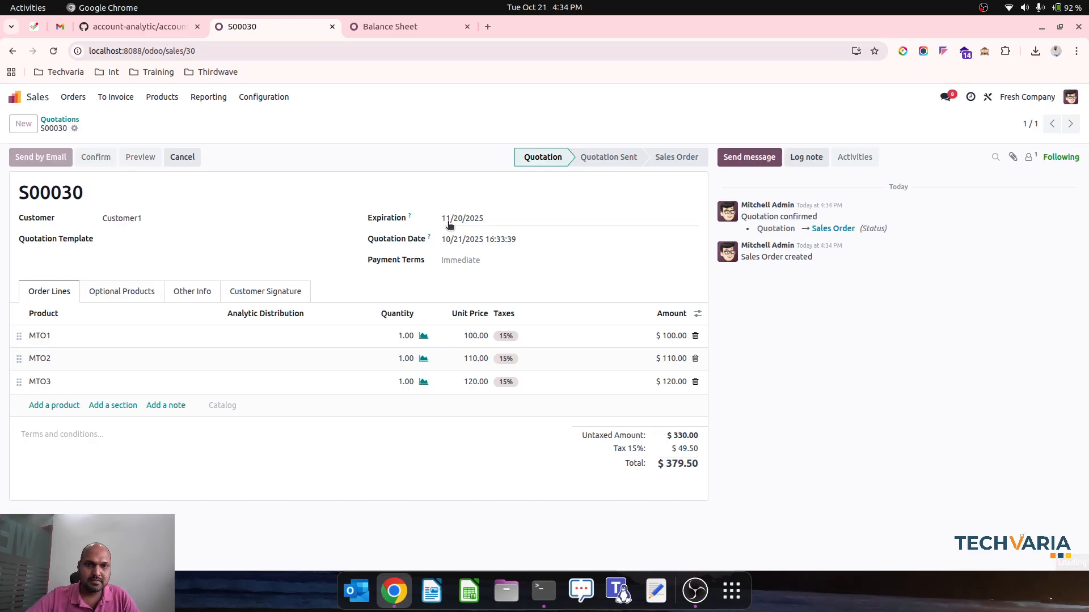
Open the sales order's delivery and assign the WH1-Stock analytic account to all three product moves
left_click(107, 273)
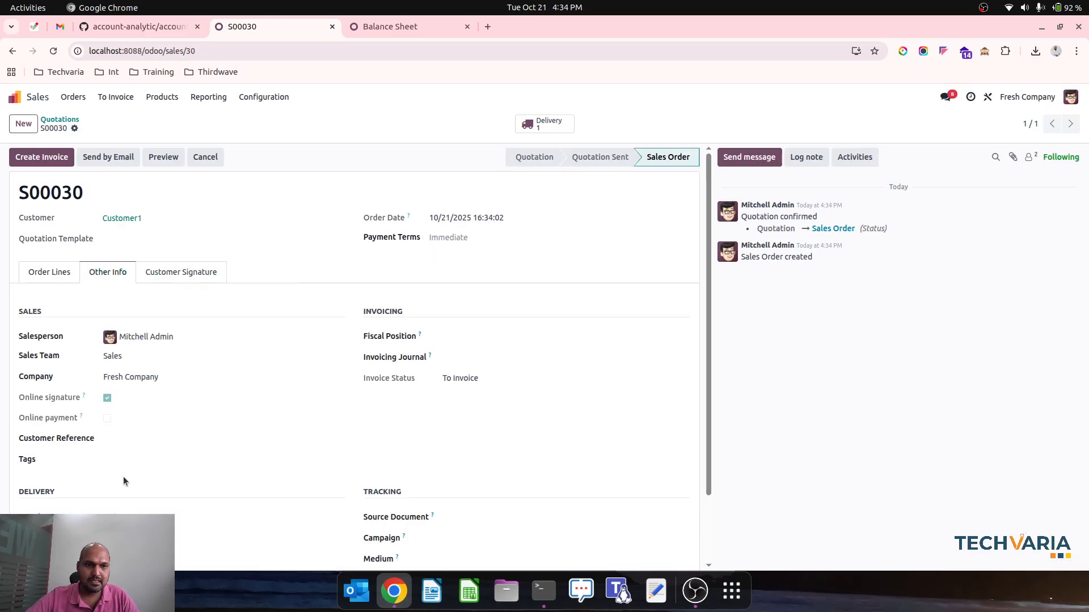
left_click(546, 124)
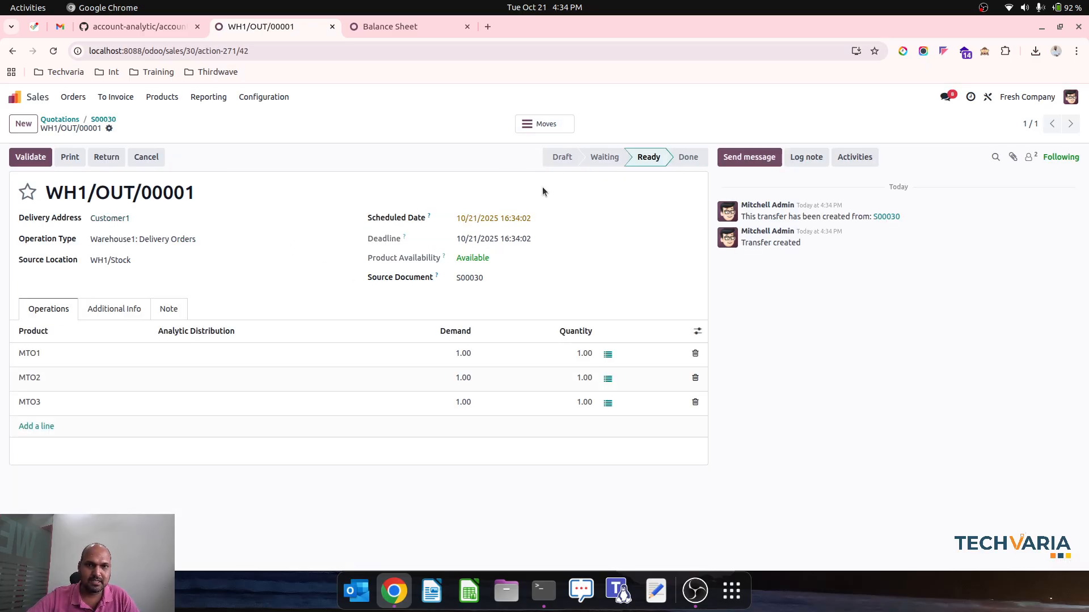
left_click(555, 127)
left_click(12, 157)
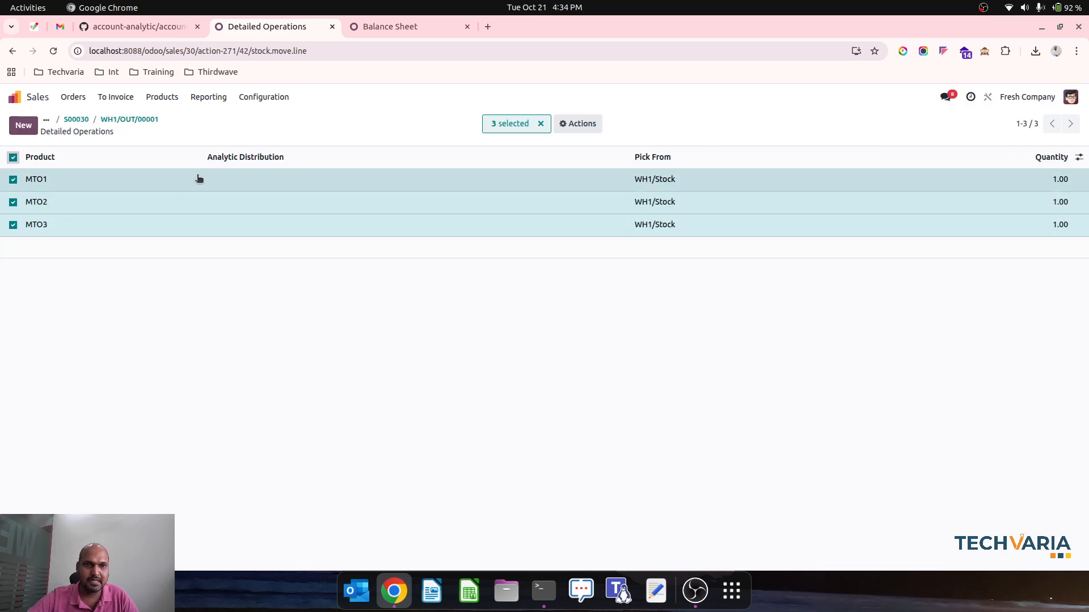
left_click(237, 181)
left_click(452, 254)
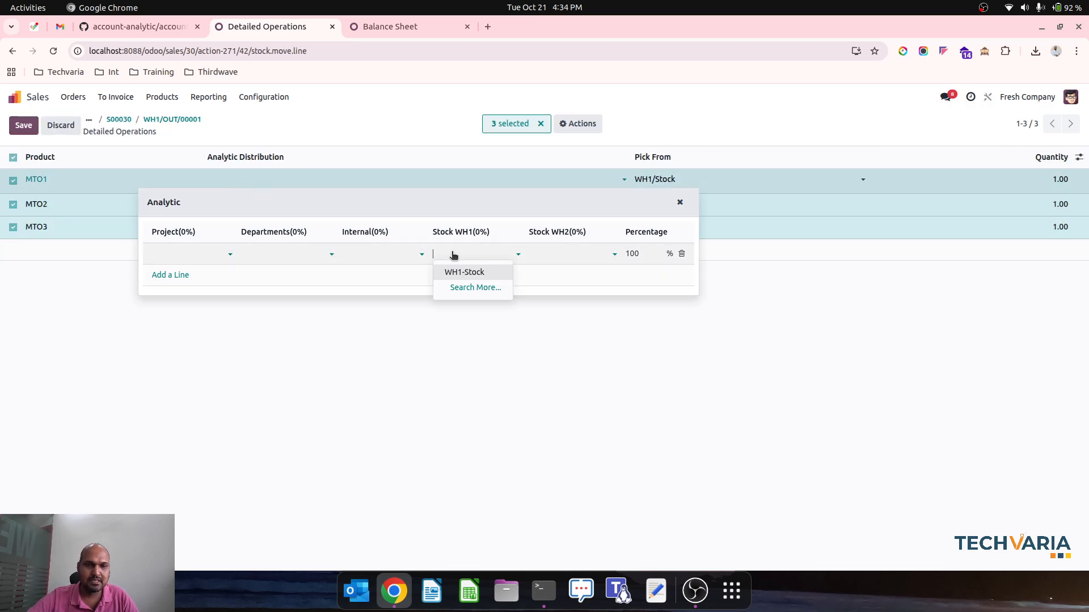
left_click(463, 271)
left_click(250, 348)
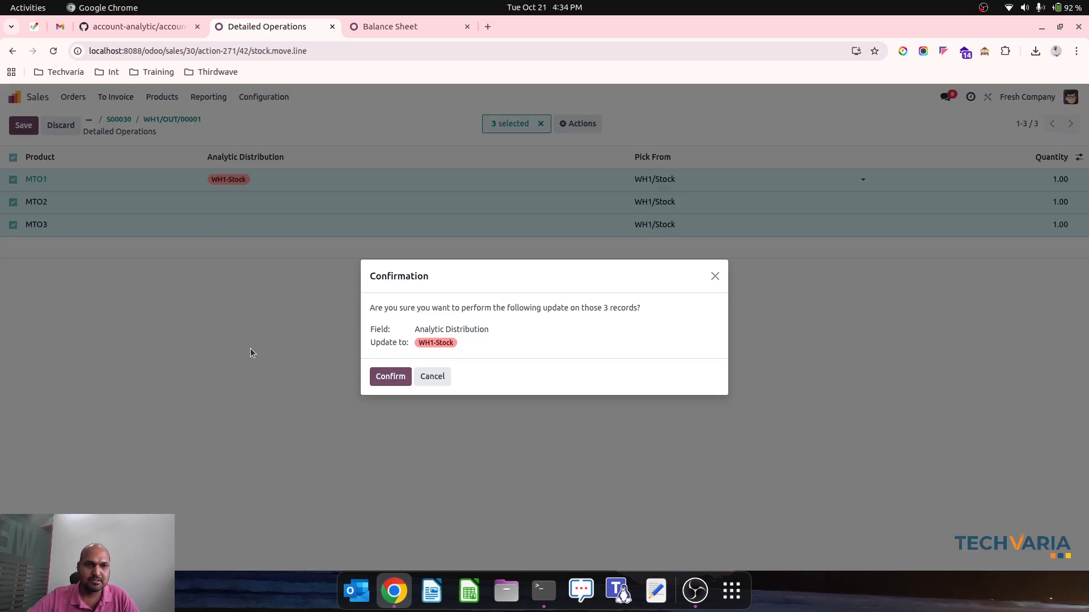
left_click(390, 377)
left_click(134, 119)
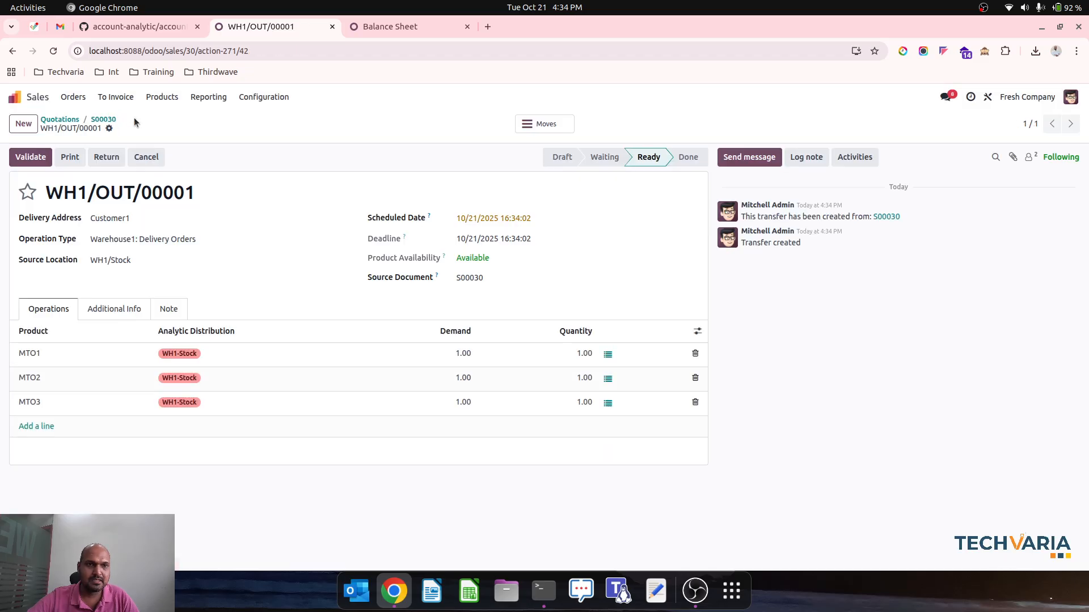
Validate the Warehouse1 delivery order and refresh the Balance Sheet report to check the stock balances
left_click(28, 159)
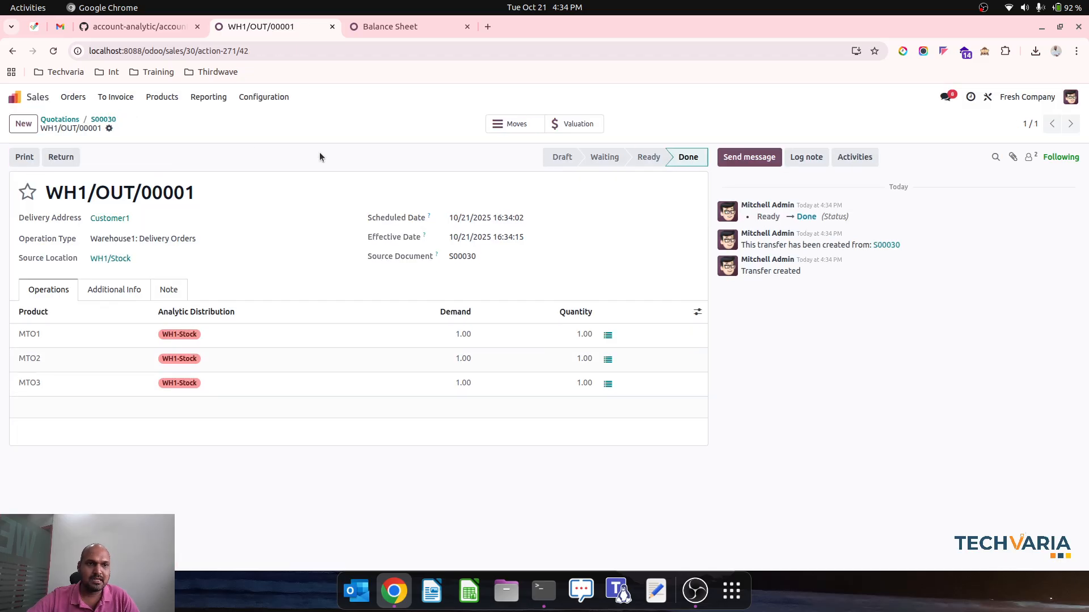
left_click(386, 27)
left_click(53, 50)
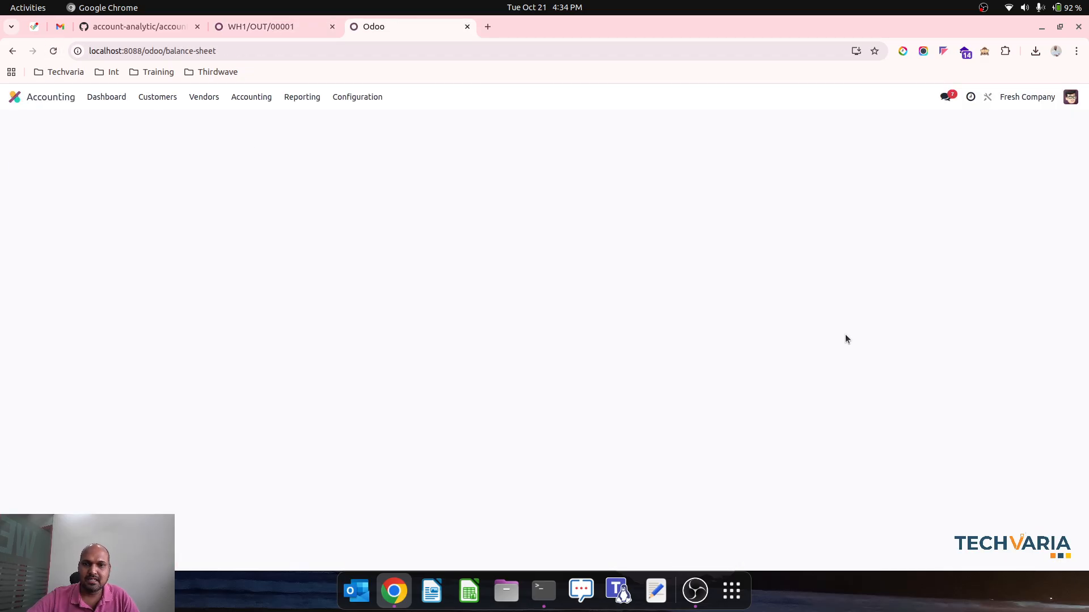
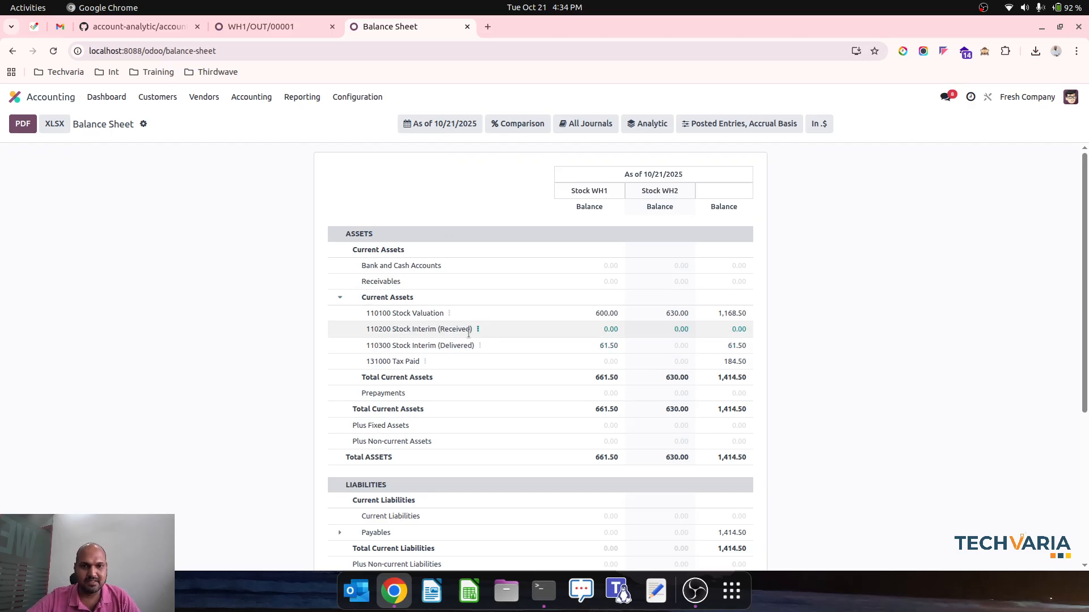
Return to sales order S00030 from the delivery and create a draft regular invoice for it
left_click(277, 26)
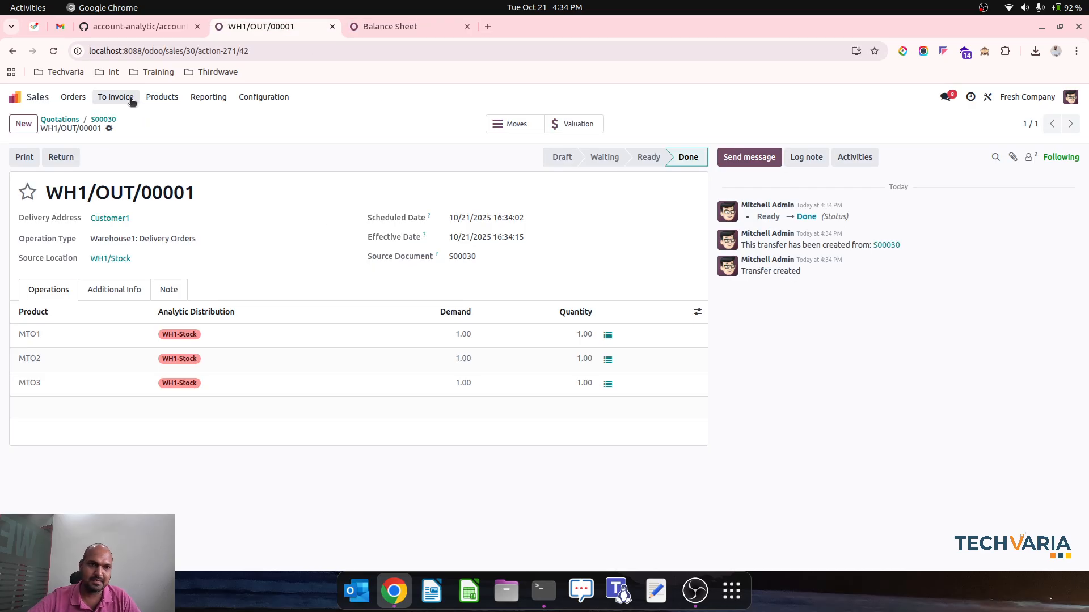
left_click(105, 120)
left_click(38, 158)
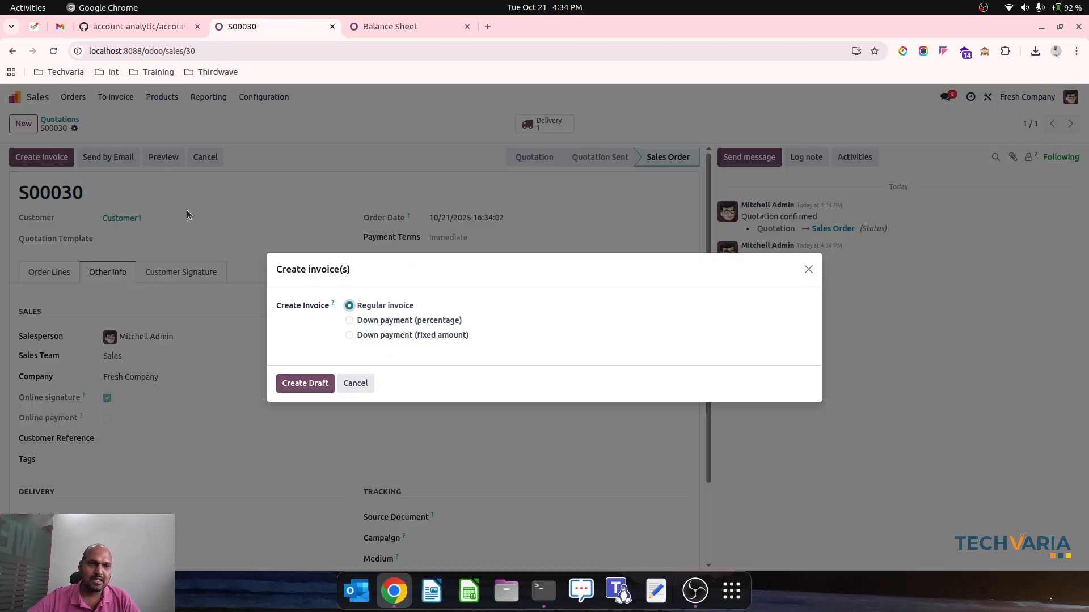
left_click(291, 386)
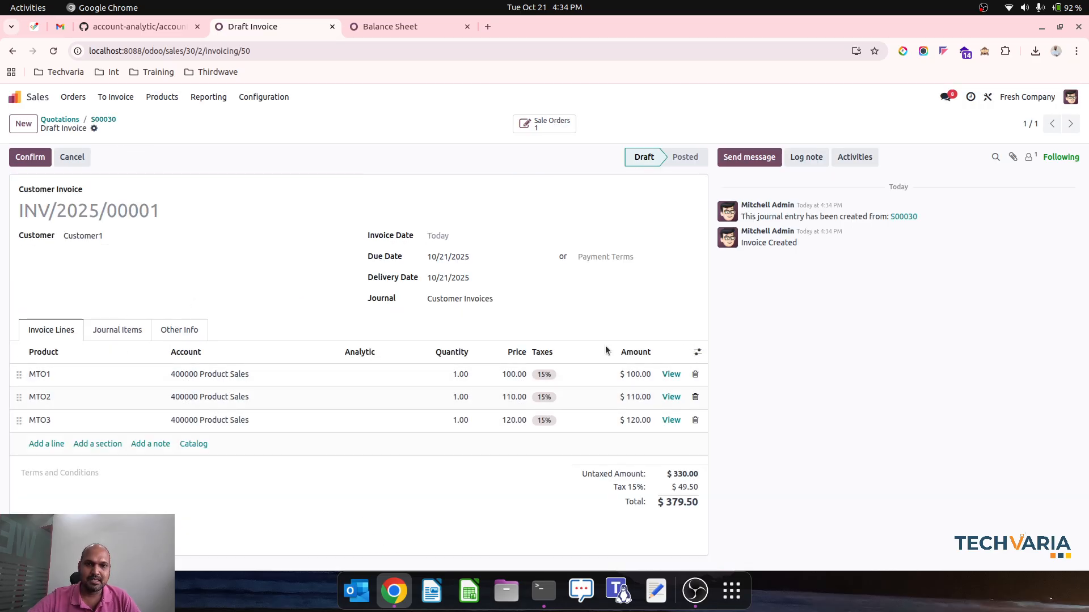
Go back to the sales order's lines and assign the WH1-Stock analytic account to the MTO1 line
left_click(103, 119)
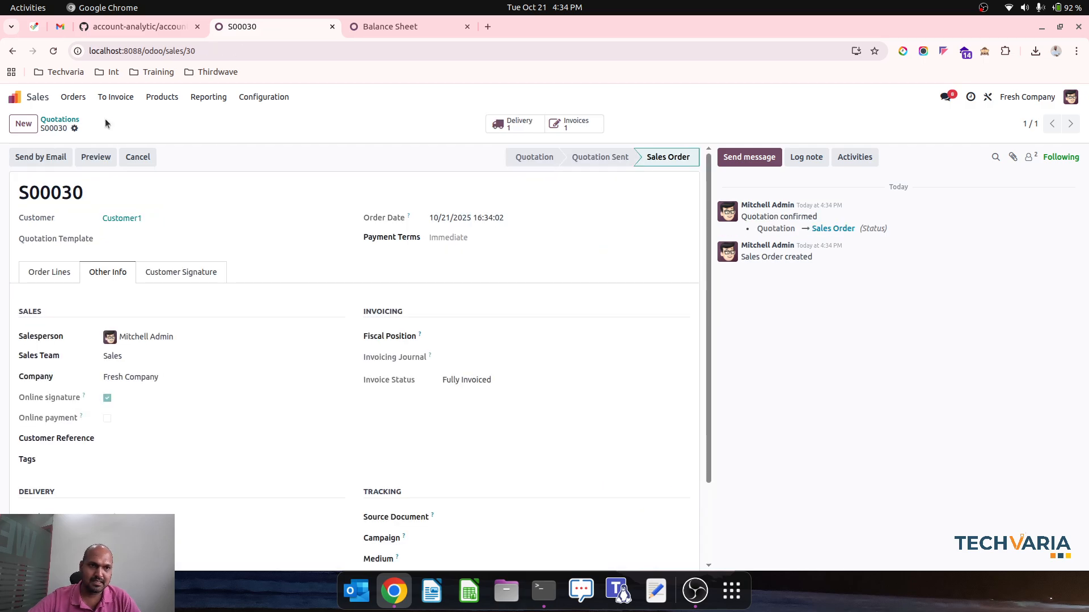
left_click(61, 120)
left_click(147, 181)
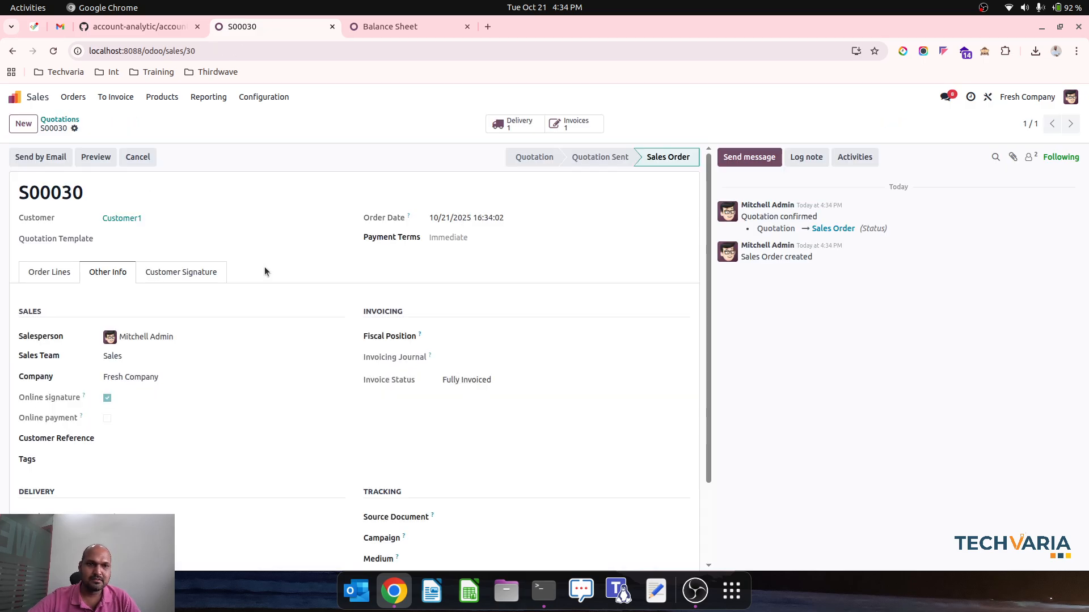
left_click(53, 273)
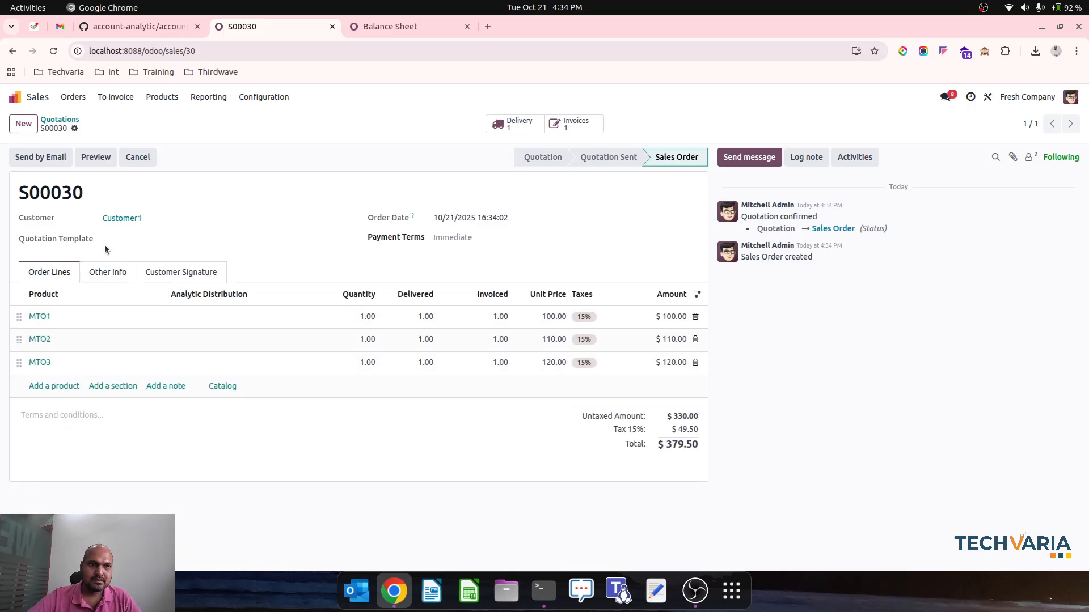
left_click(223, 316)
left_click(224, 316)
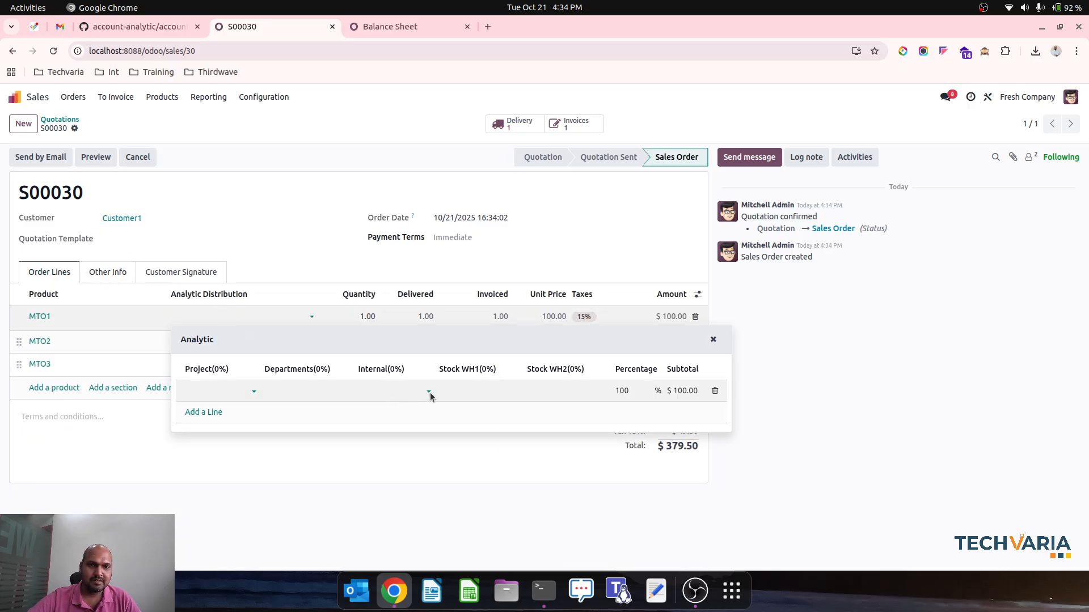
left_click(482, 392)
left_click(479, 408)
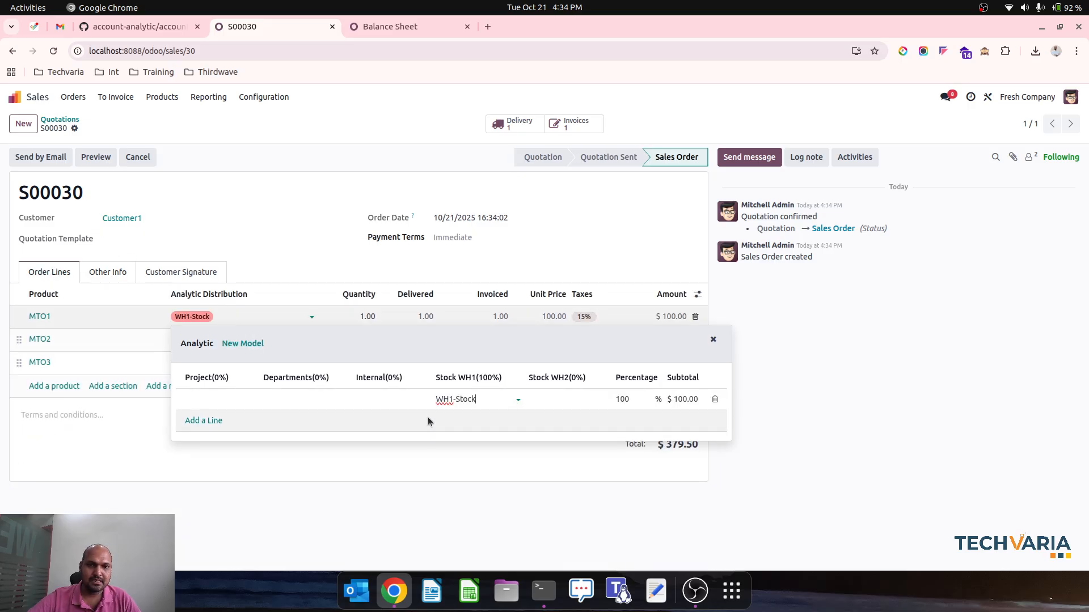
left_click(227, 463)
Assign the WH1-Stock analytic account to the MTO2 order line
left_click(203, 342)
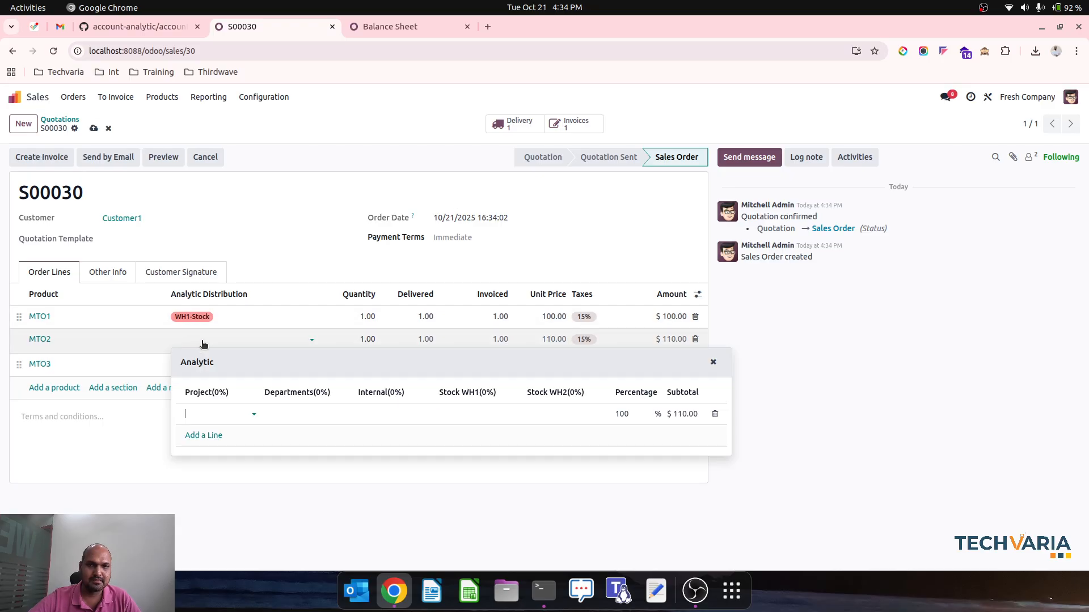
left_click(269, 186)
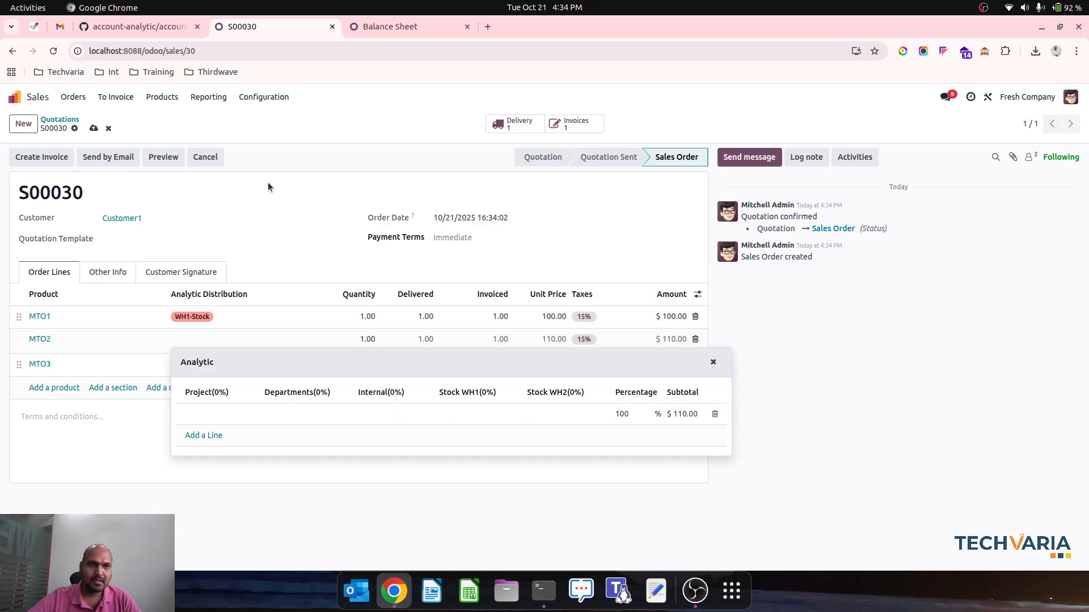
left_click(460, 414)
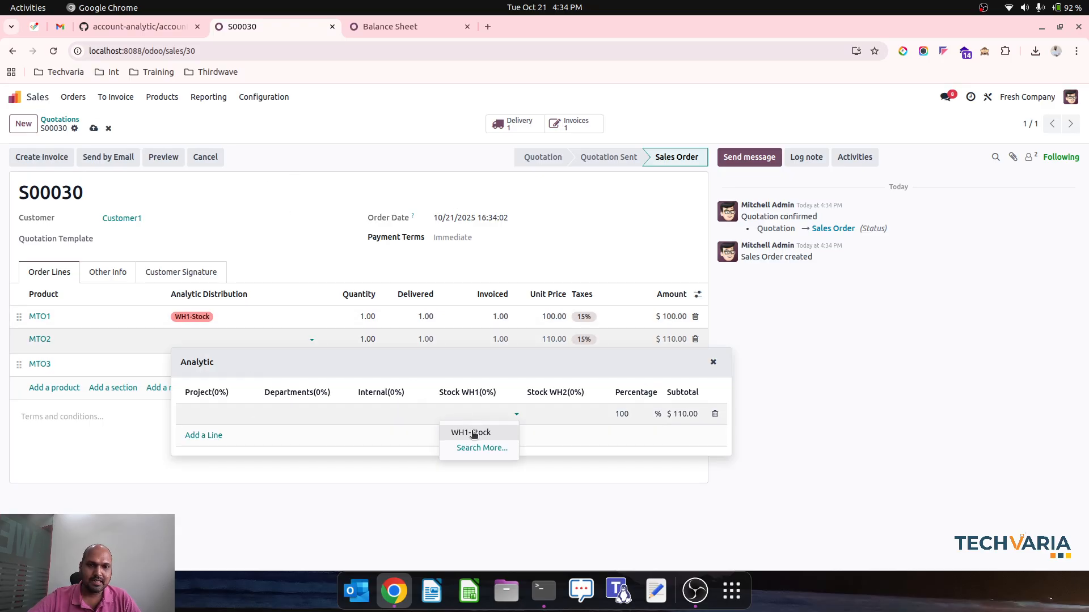
left_click(475, 435)
left_click(291, 253)
Assign the WH1-Stock analytic account to the MTO3 order line and save the sales order
left_click(211, 362)
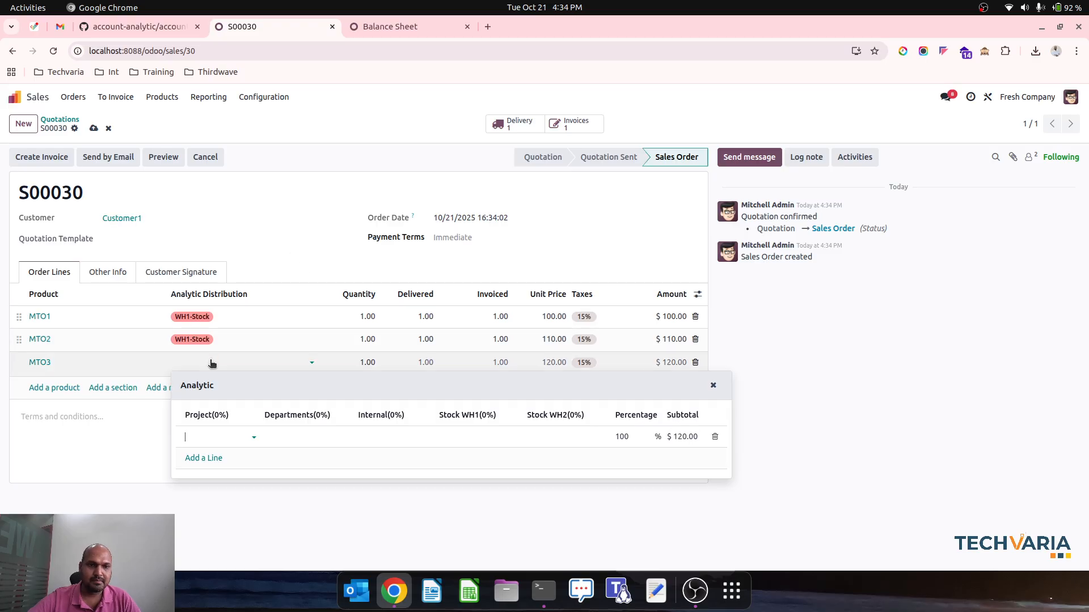
left_click(479, 441)
left_click(472, 452)
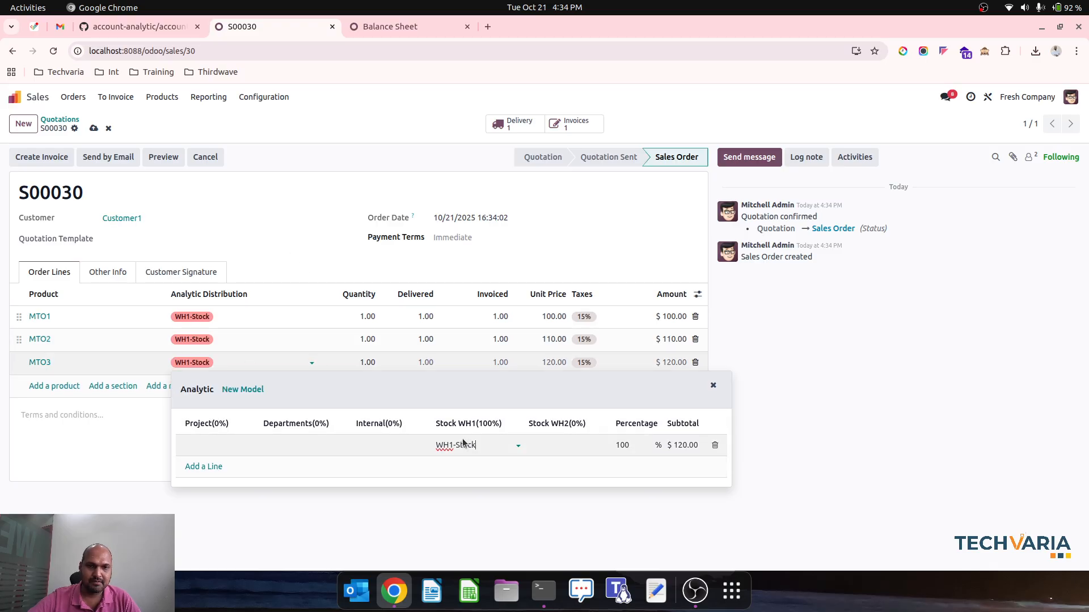
left_click(317, 216)
left_click(171, 158)
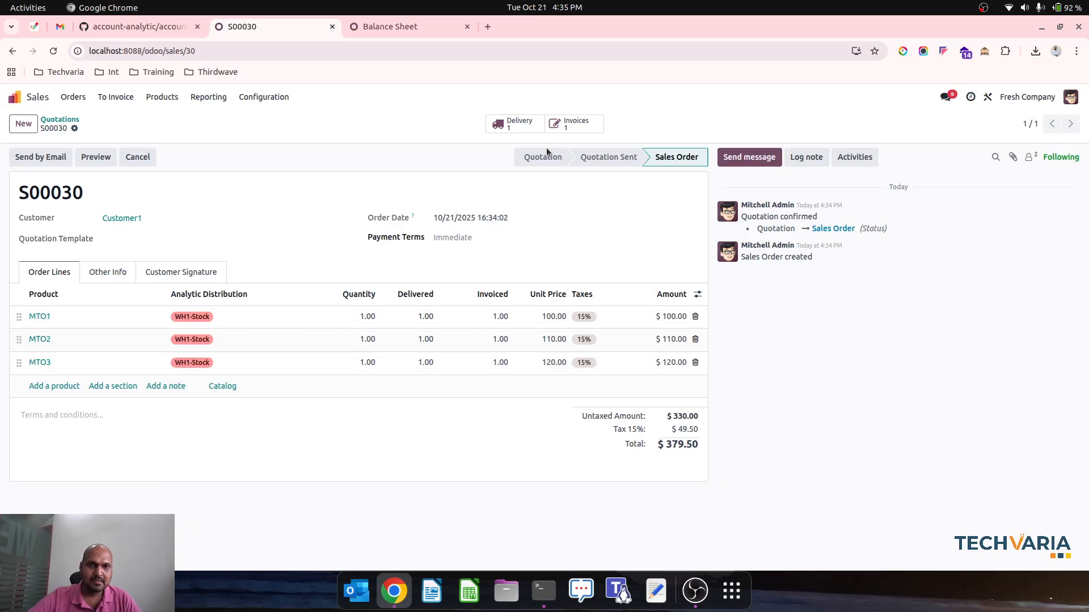
Check the analytic distribution on the order's draft invoice and switch to the Accounting app
left_click(565, 126)
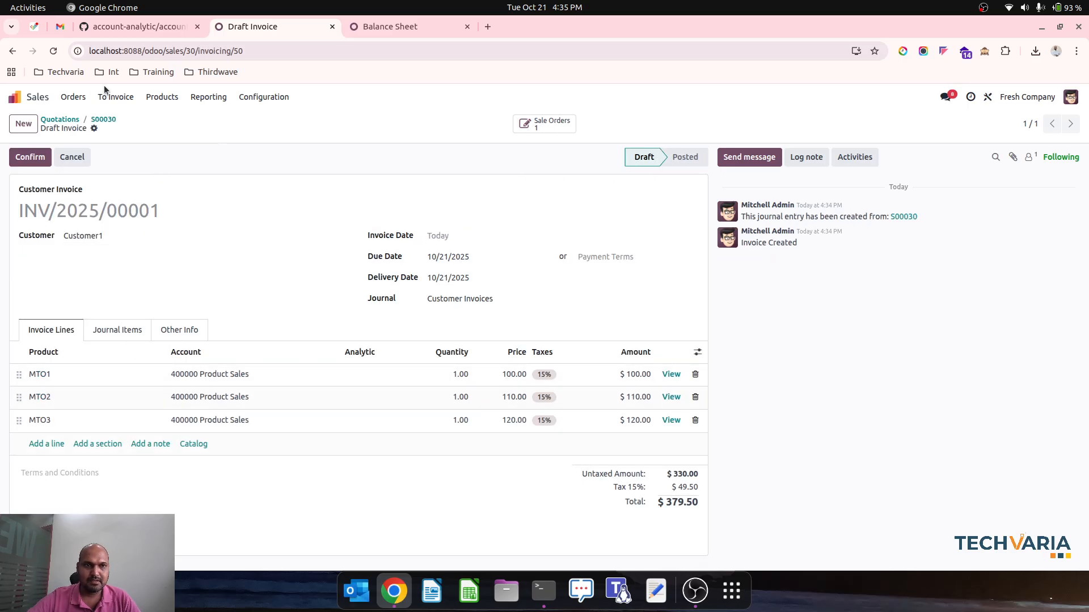
left_click(14, 96)
type("acc")
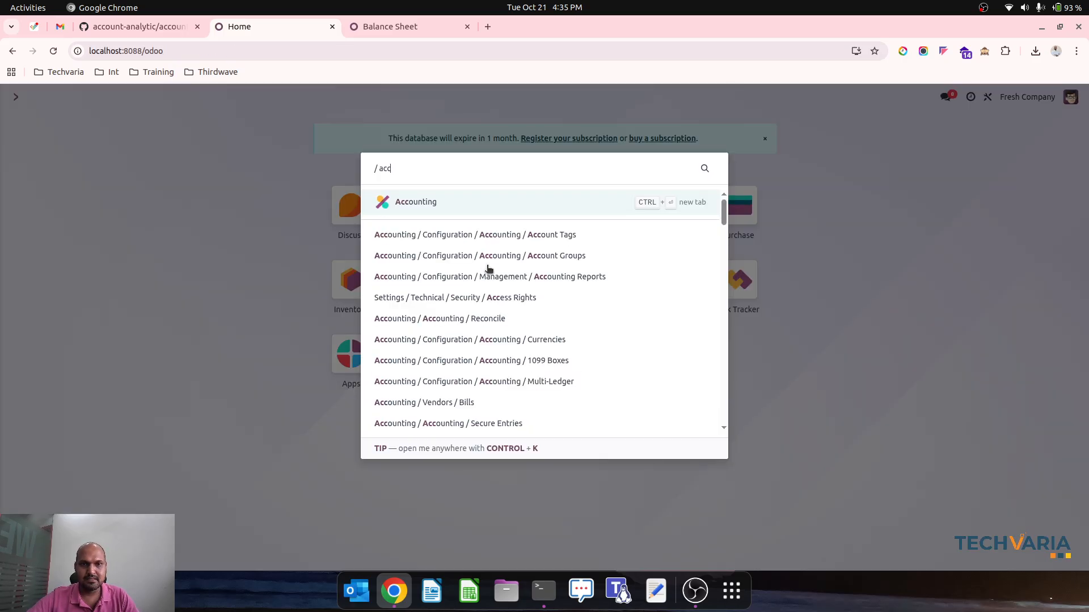
key("Return")
left_click(163, 99)
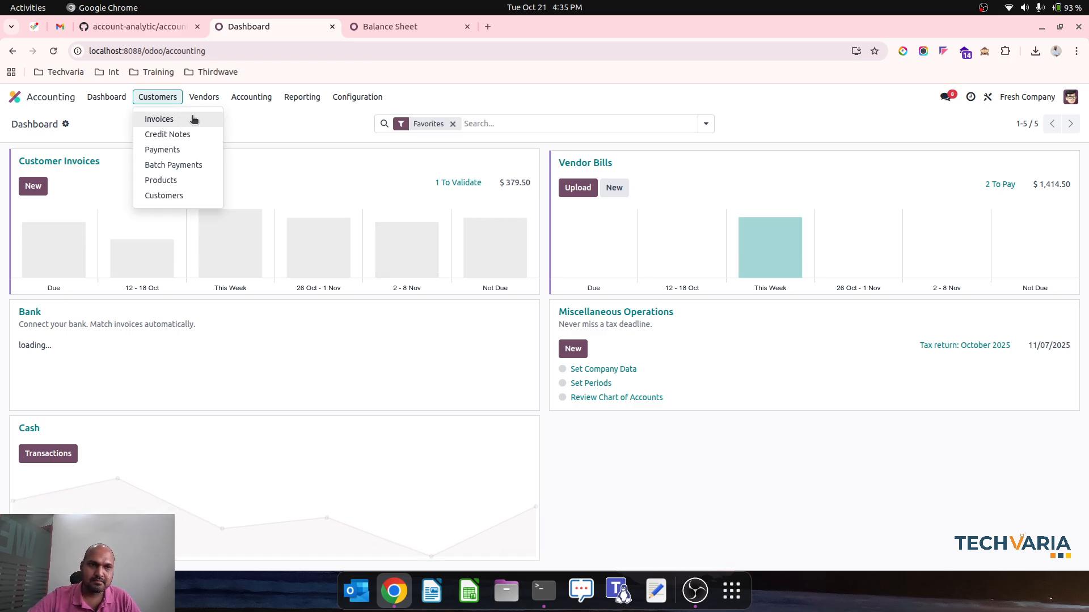
left_click(252, 97)
Open Studio's menu editor for Accounting and start a new menu named Invoice Line
left_click(988, 98)
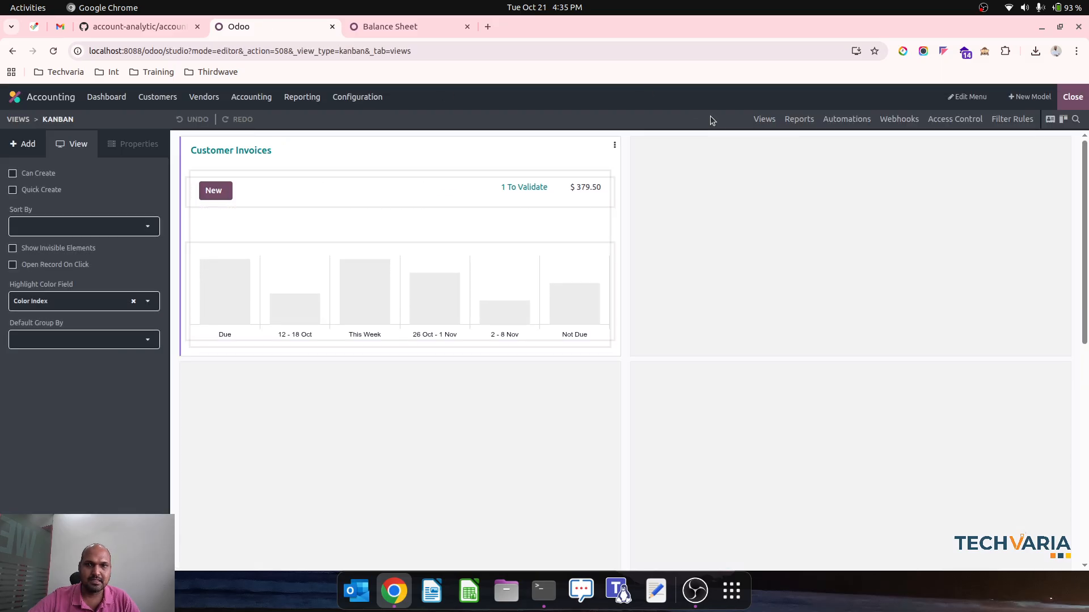
left_click(967, 97)
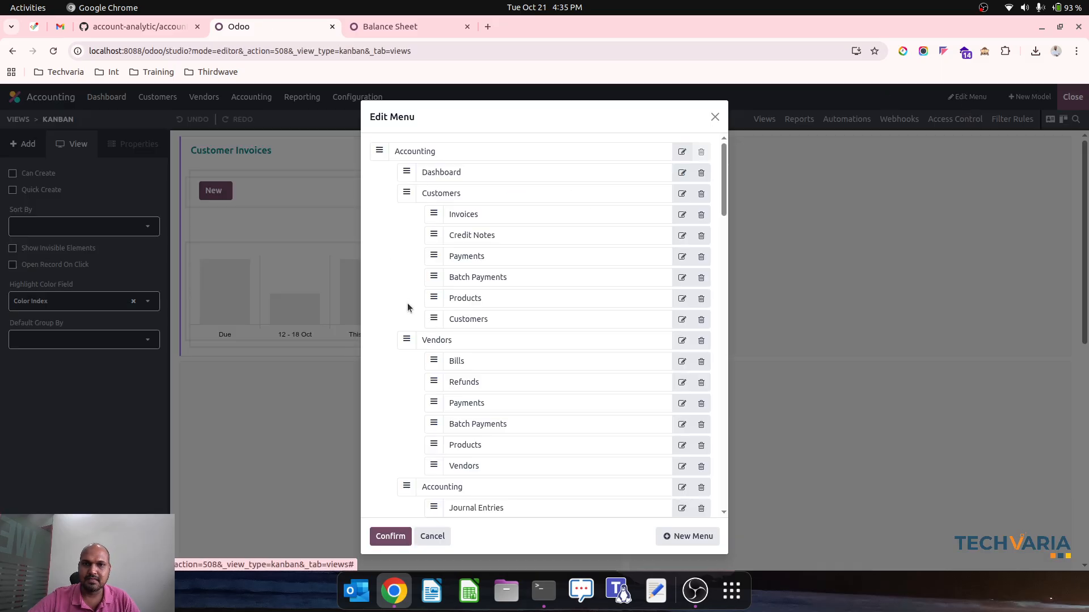
scroll(432, 479, "down", 10)
left_click(681, 538)
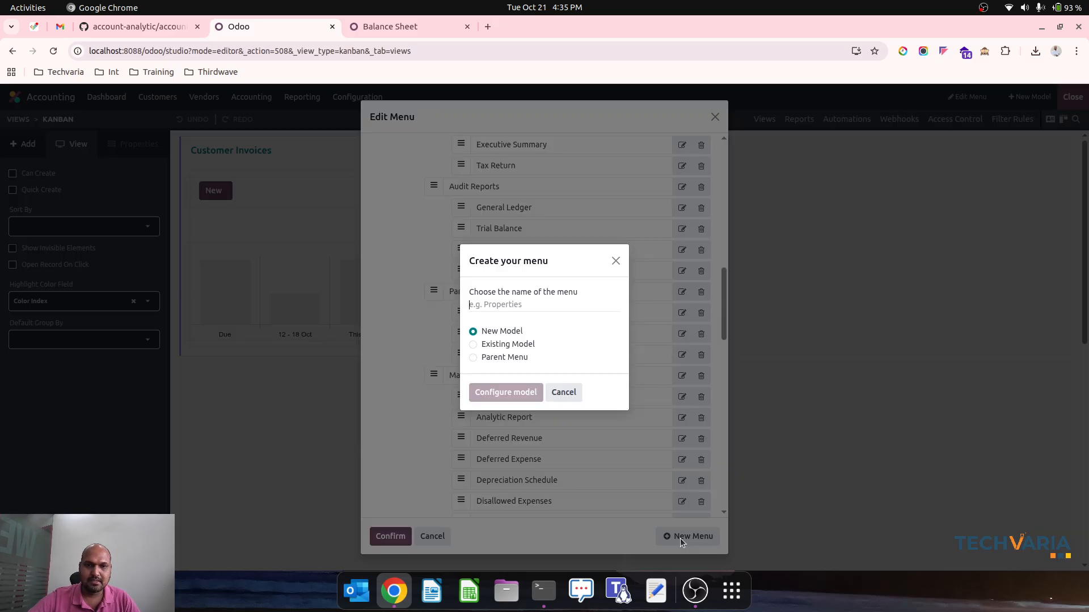
type("Invoice Line")
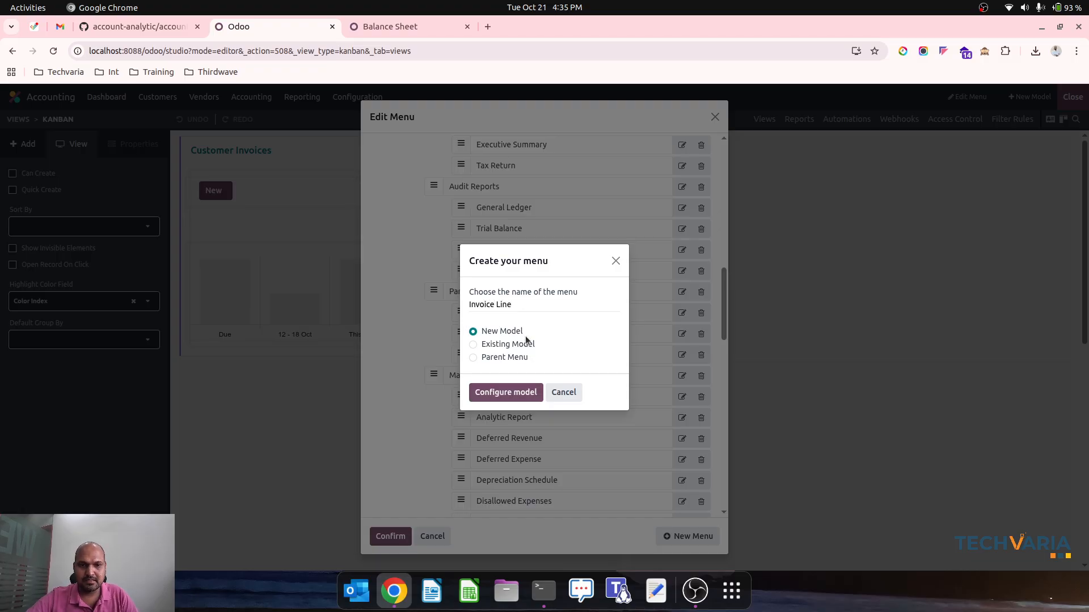
Base the Invoice Line menu on the existing Journal Item model and create it
left_click(525, 339)
left_click(542, 376)
type("invoi")
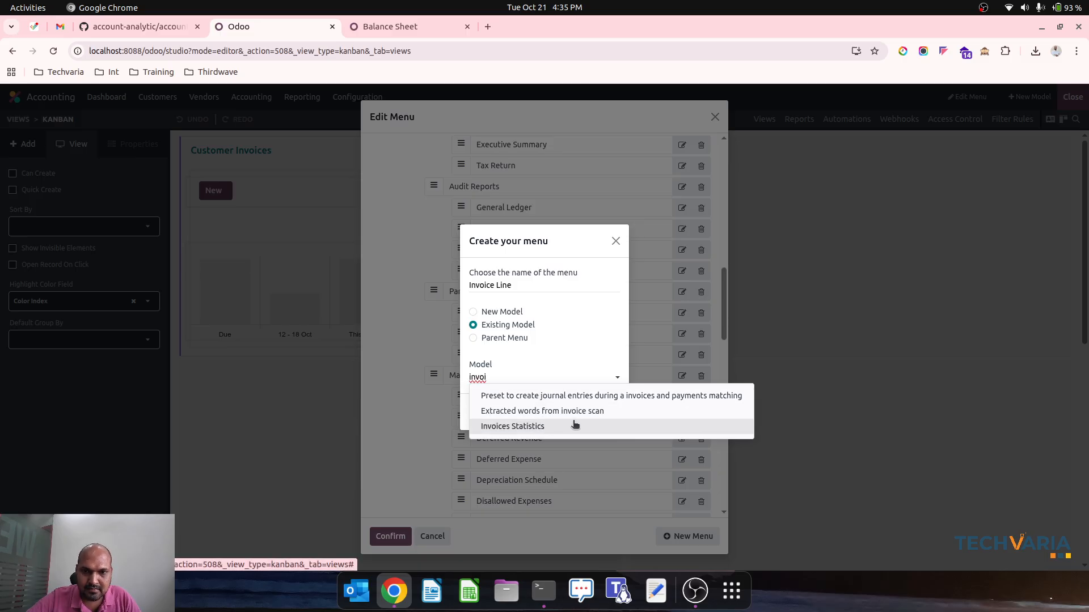
key("BackSpace")
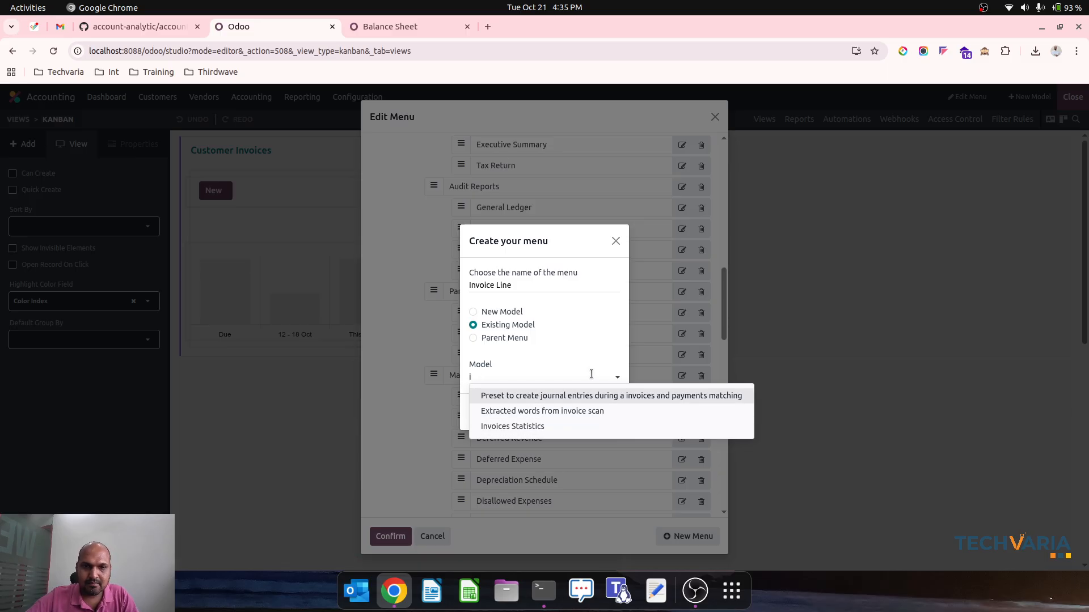
key("BackSpace")
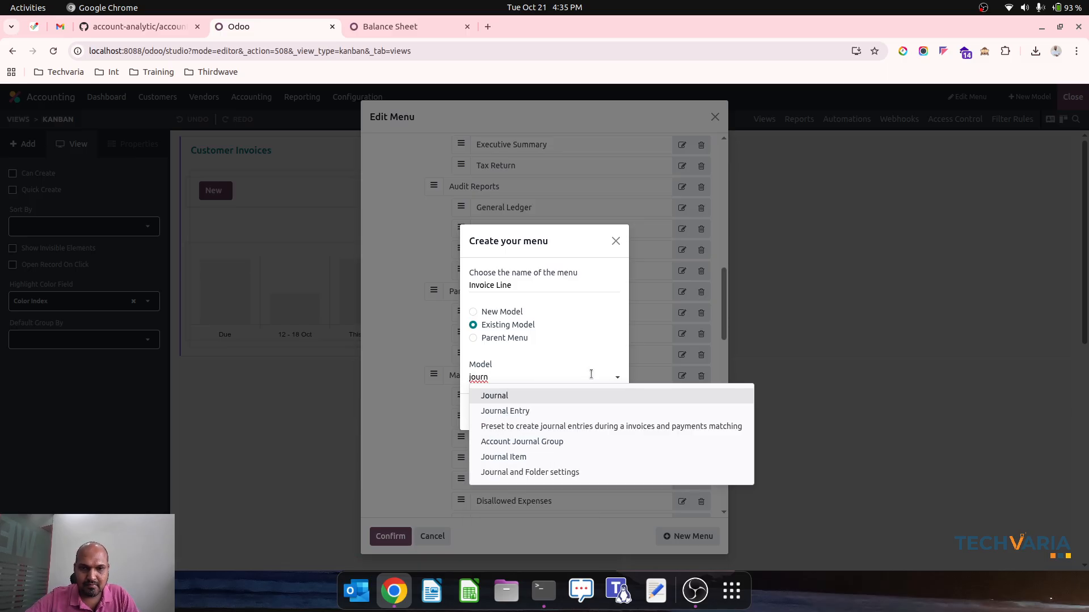
left_click(549, 455)
left_click(486, 413)
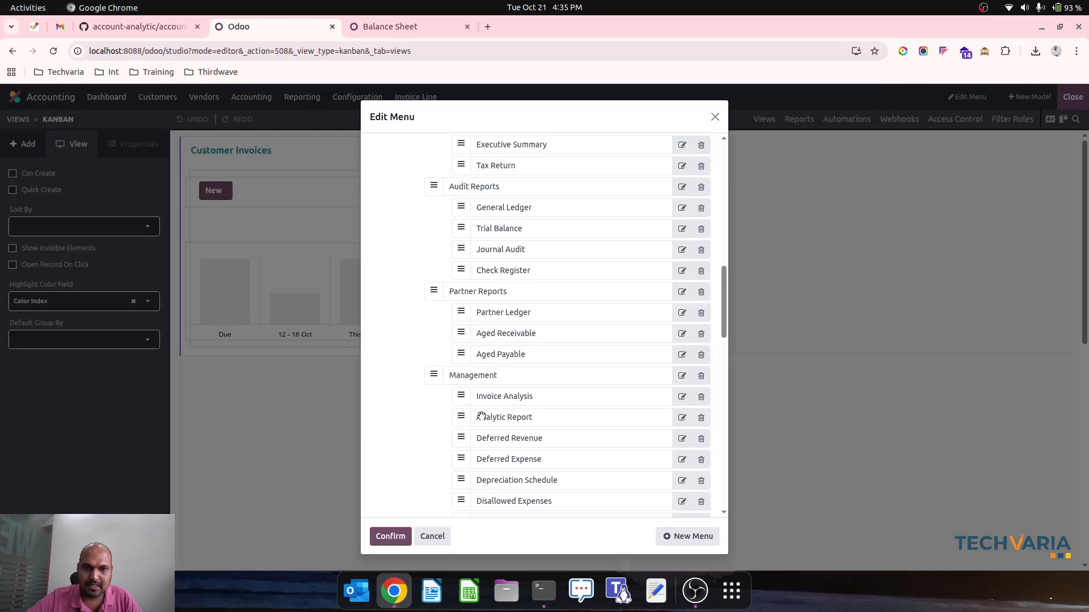
Check the Invoice Line entry in the menu structure, confirm the menu changes and close Studio
scroll(525, 454, "down", 3)
scroll(526, 454, "down", 5)
scroll(575, 332, "down", 5)
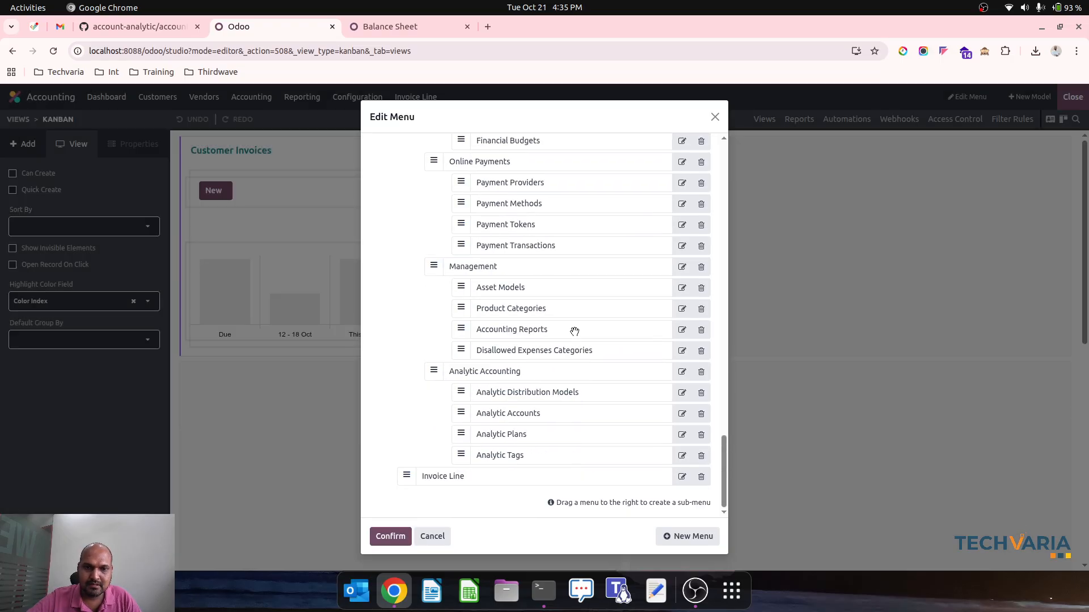
left_click(397, 539)
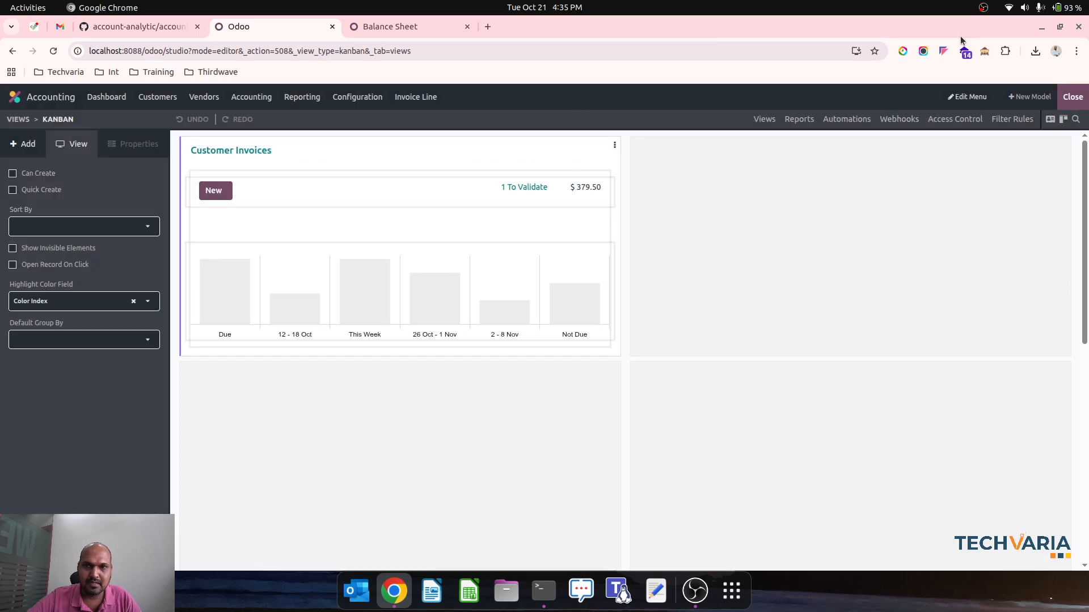
left_click(1072, 96)
Open Invoice Line as a list, group the records by Journal Entry and expand the Draft Invoice group
left_click(419, 95)
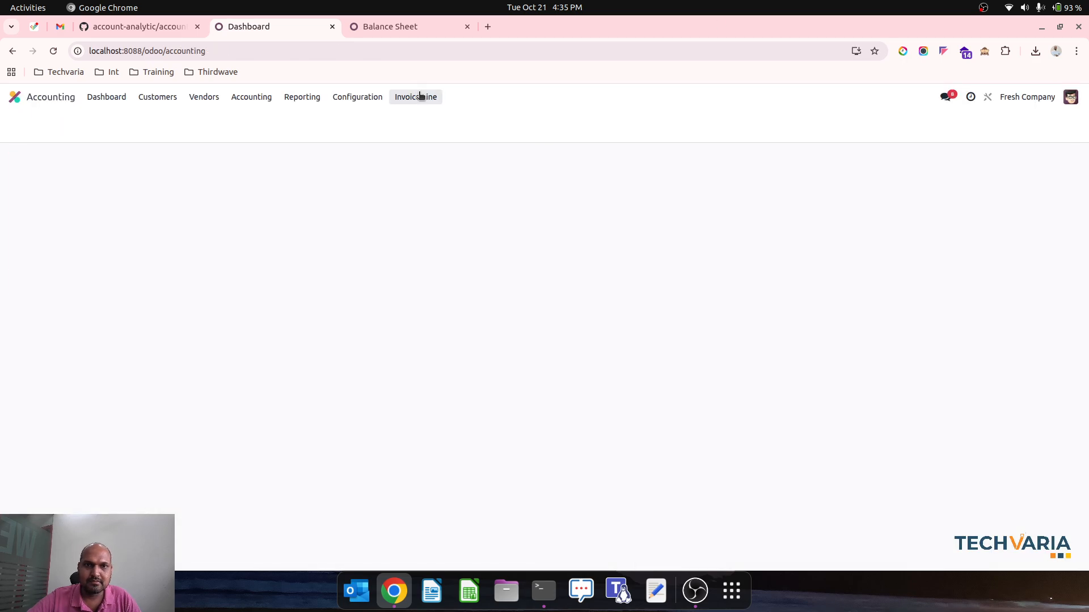
left_click(1026, 123)
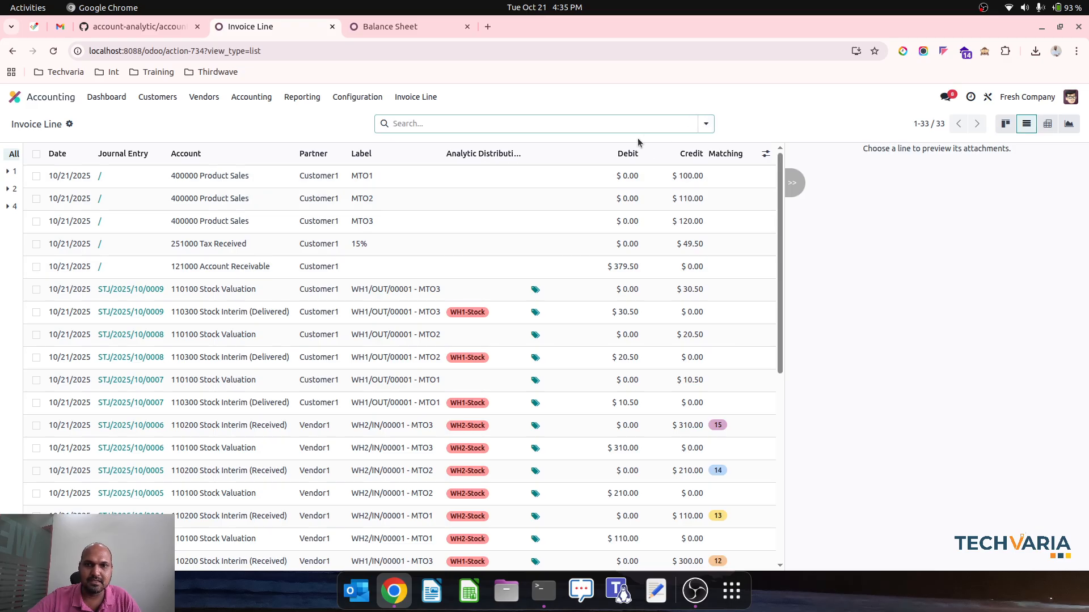
left_click(706, 124)
left_click(536, 173)
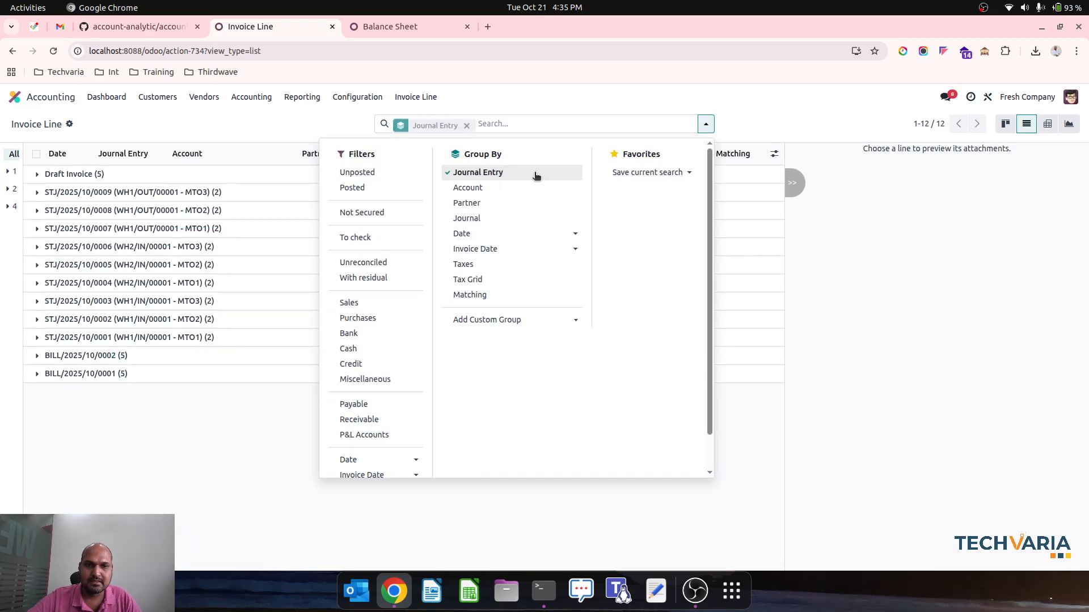
left_click(280, 133)
left_click(148, 175)
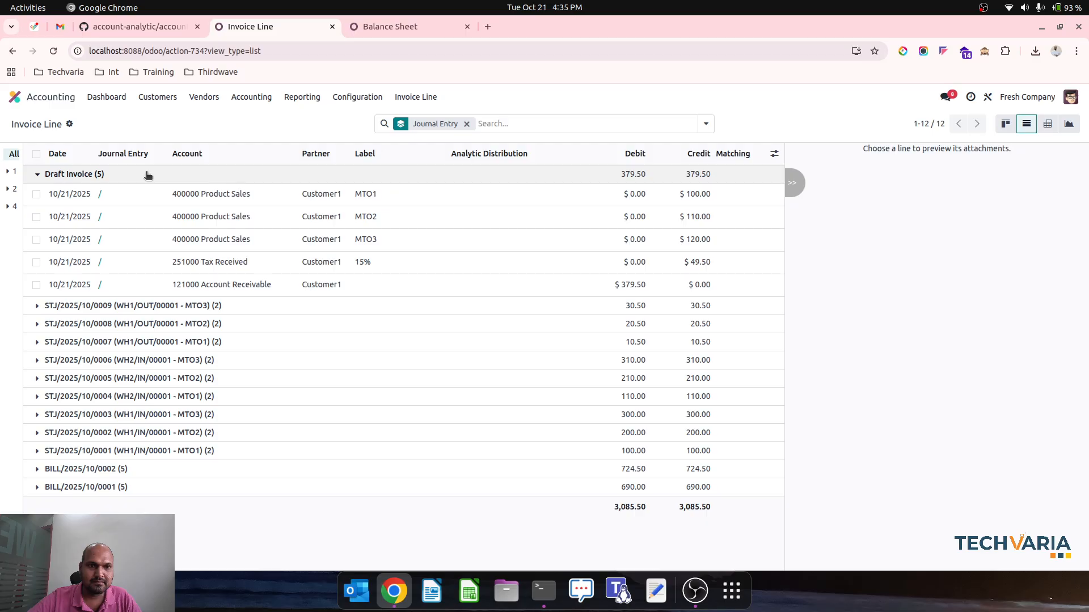
Set the analytic distribution of the draft invoice's MTO1, MTO2 and MTO3 Product Sales lines to WH1-Stock in one bulk update
left_click(37, 194)
left_click(37, 217)
left_click(37, 239)
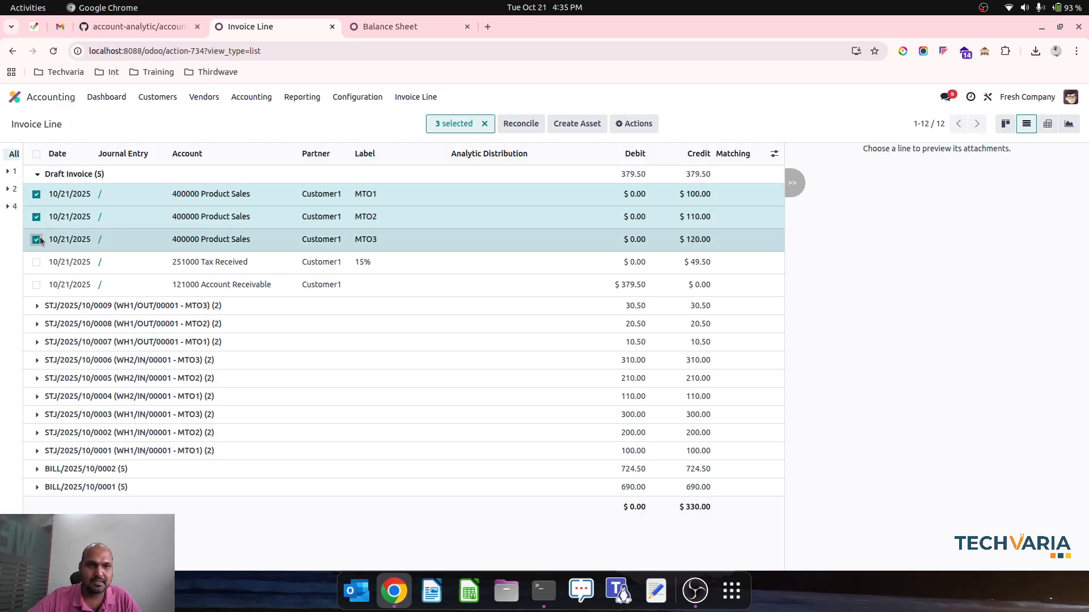
left_click(479, 202)
left_click(486, 247)
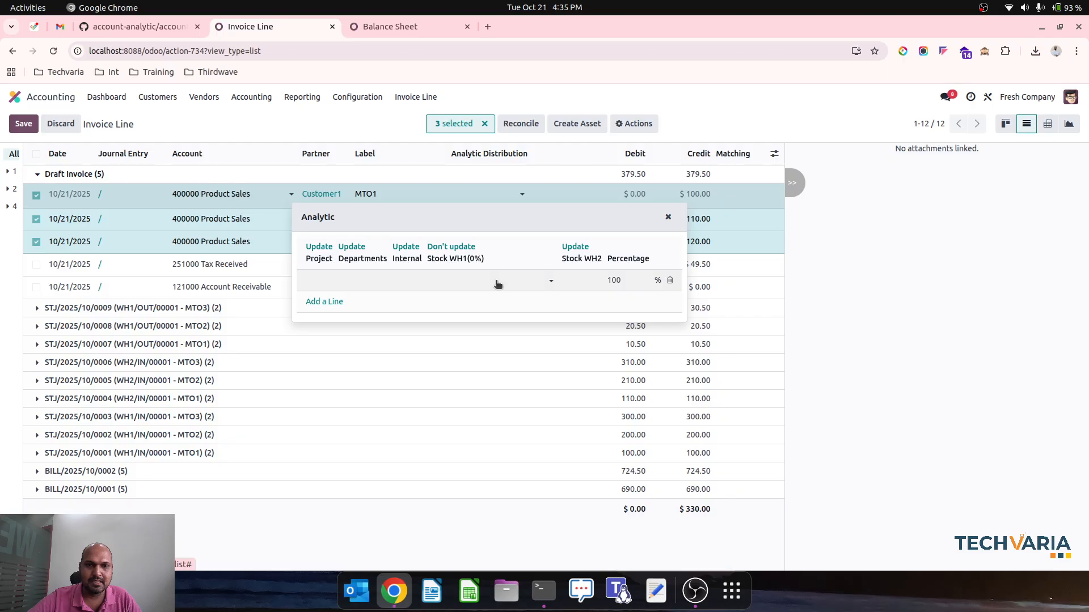
left_click(497, 281)
left_click(440, 297)
left_click(346, 131)
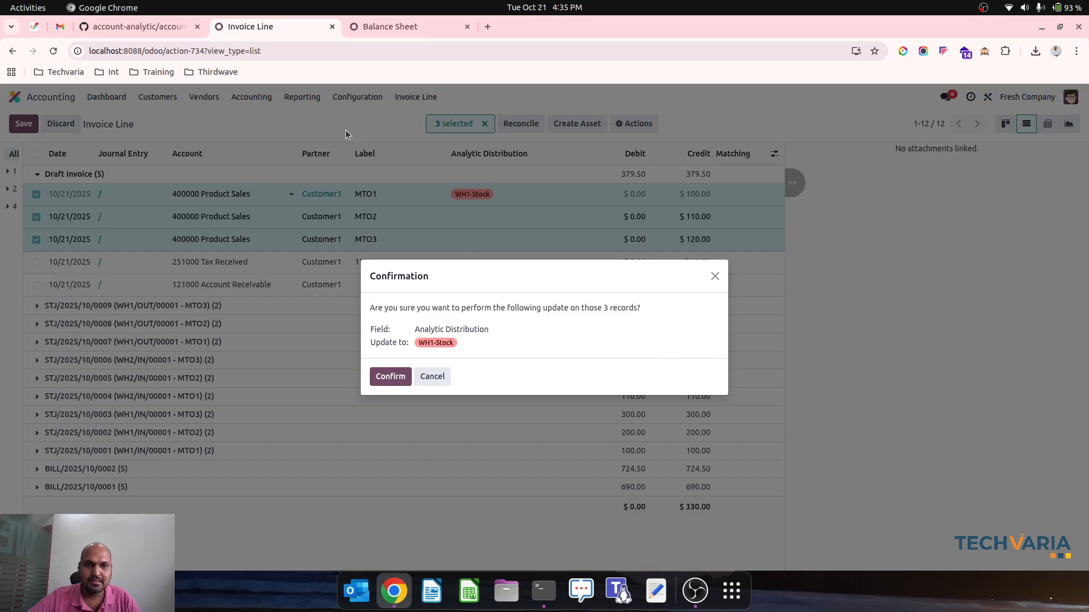
left_click(391, 377)
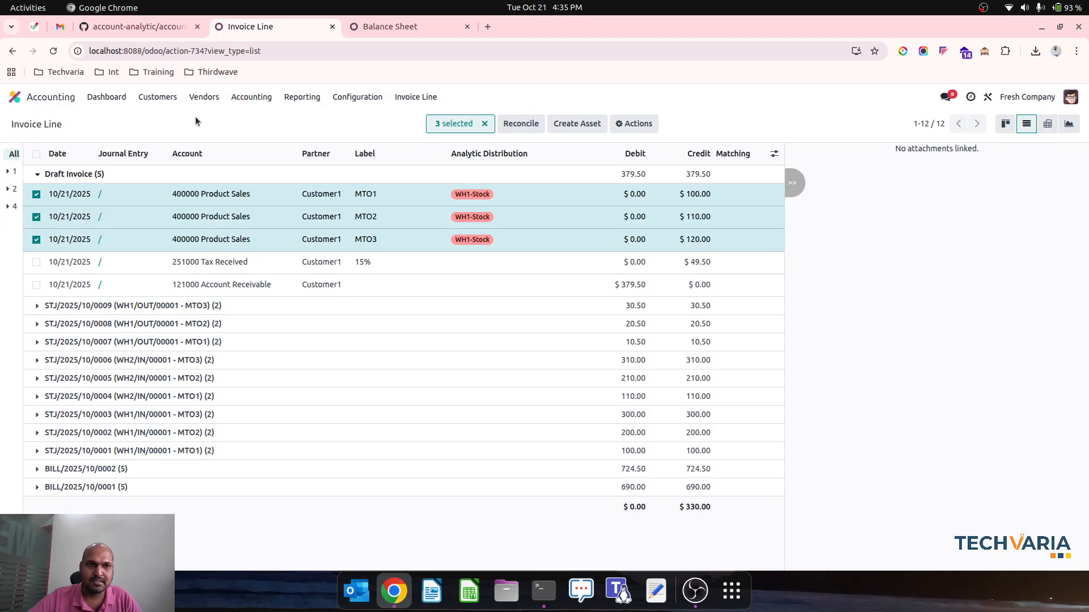
Open the draft customer invoice, check its journal items for the analytic distribution and confirm the invoice
left_click(158, 97)
left_click(176, 116)
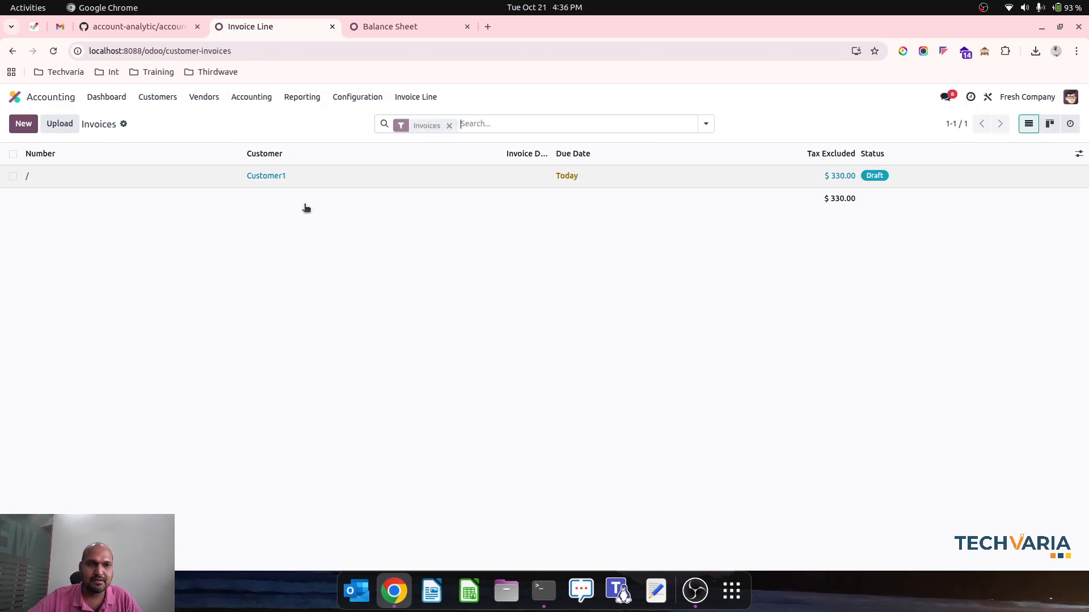
left_click(274, 178)
left_click(117, 330)
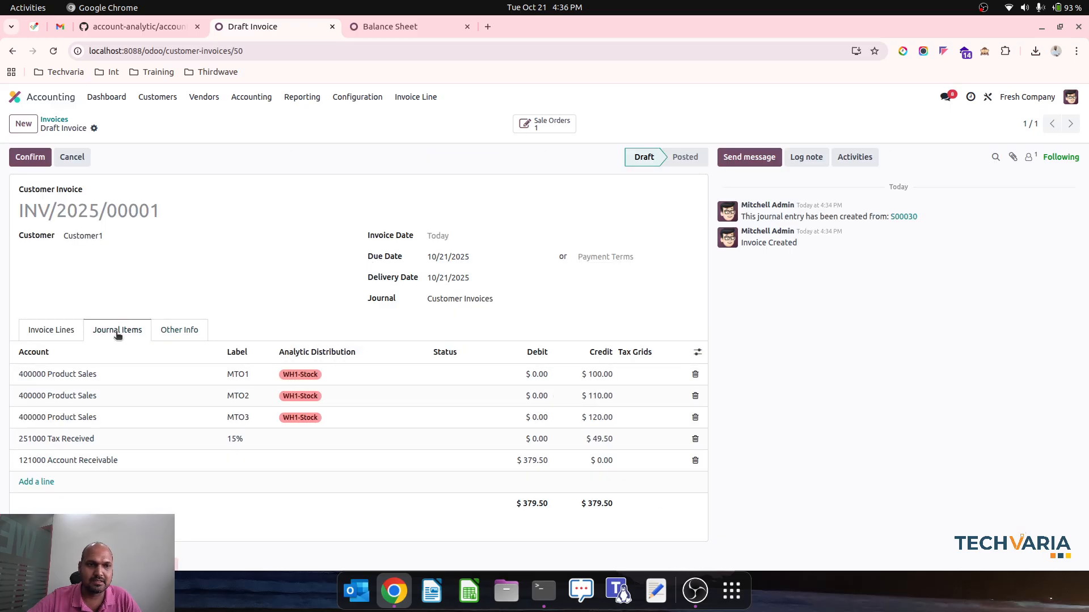
left_click(32, 158)
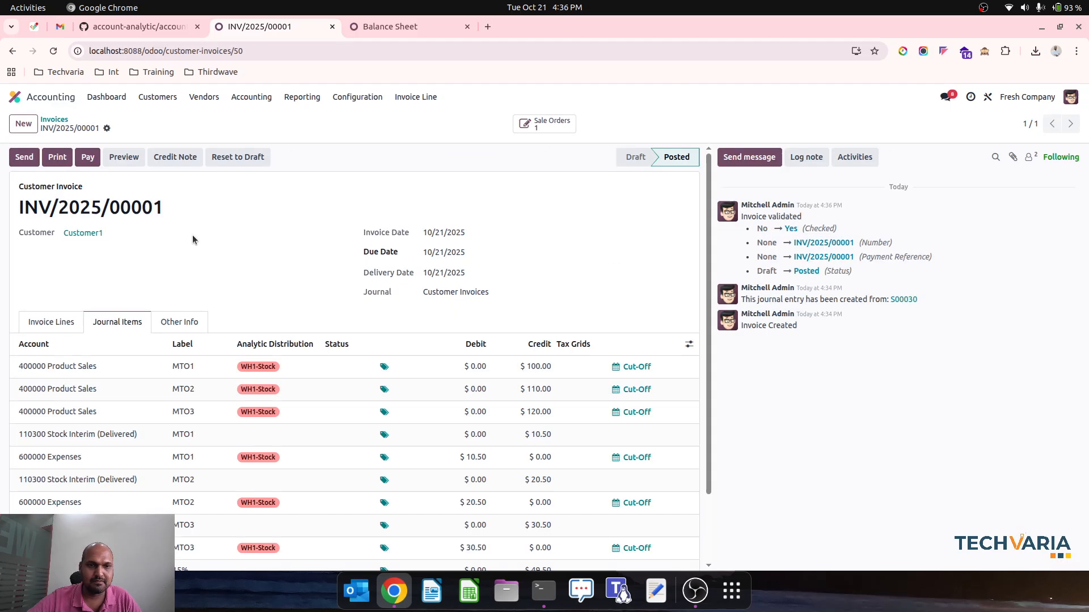
scroll(261, 428, "down", 3)
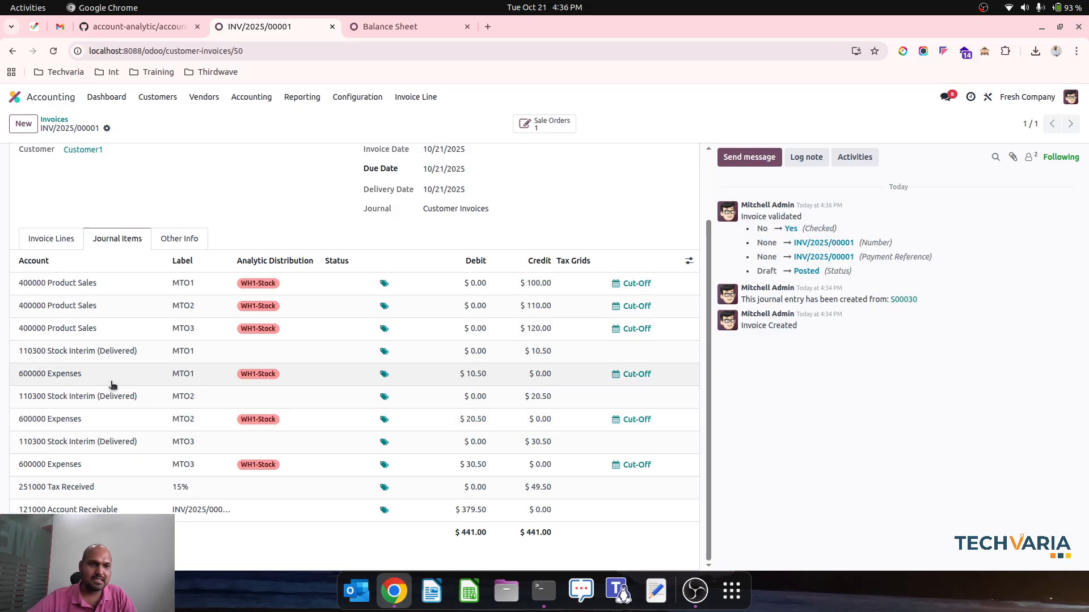
Open the accounting Journal Items list and filter it by labels containing WH1
left_click(262, 97)
mouse_move(156, 99)
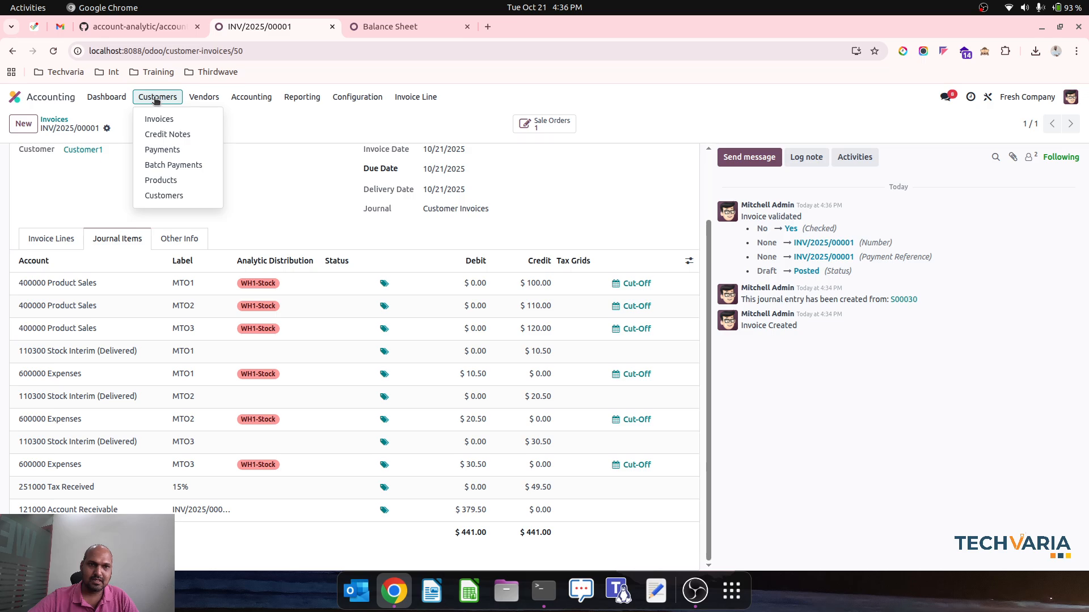
mouse_move(252, 97)
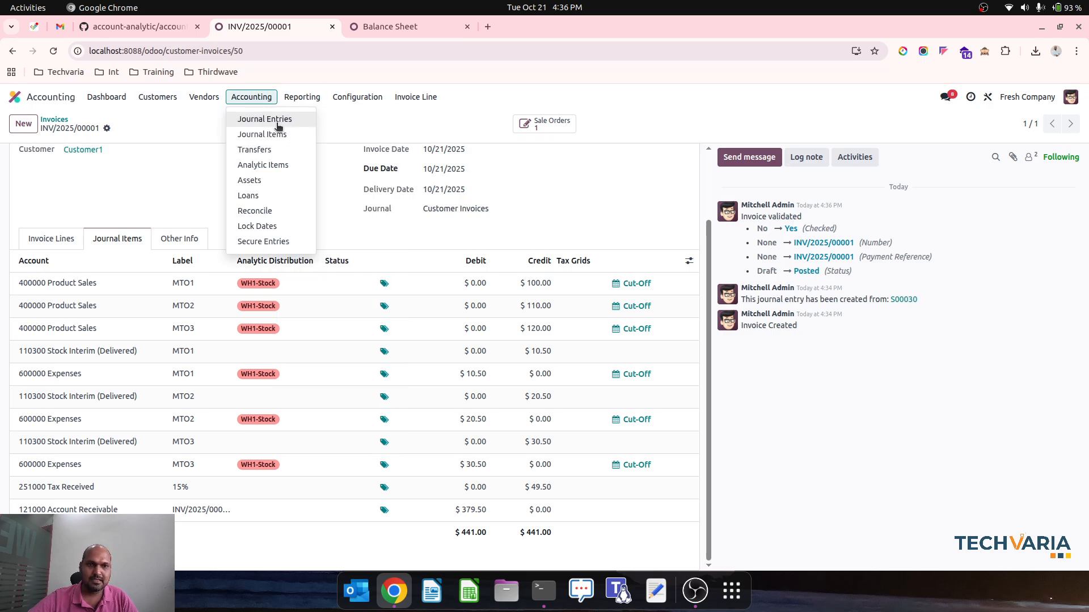
left_click(280, 134)
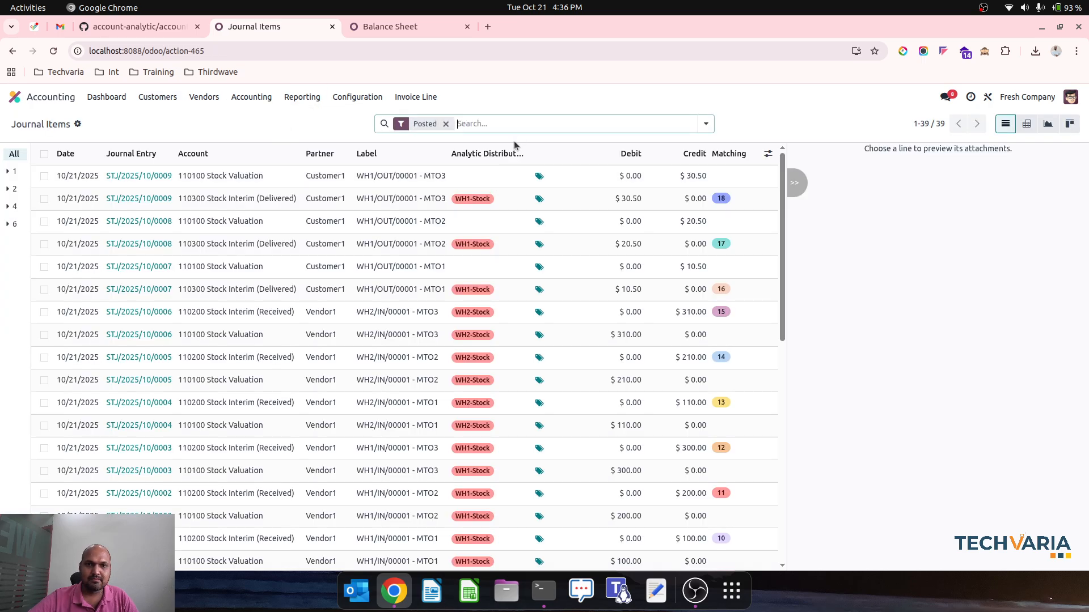
type("WH1")
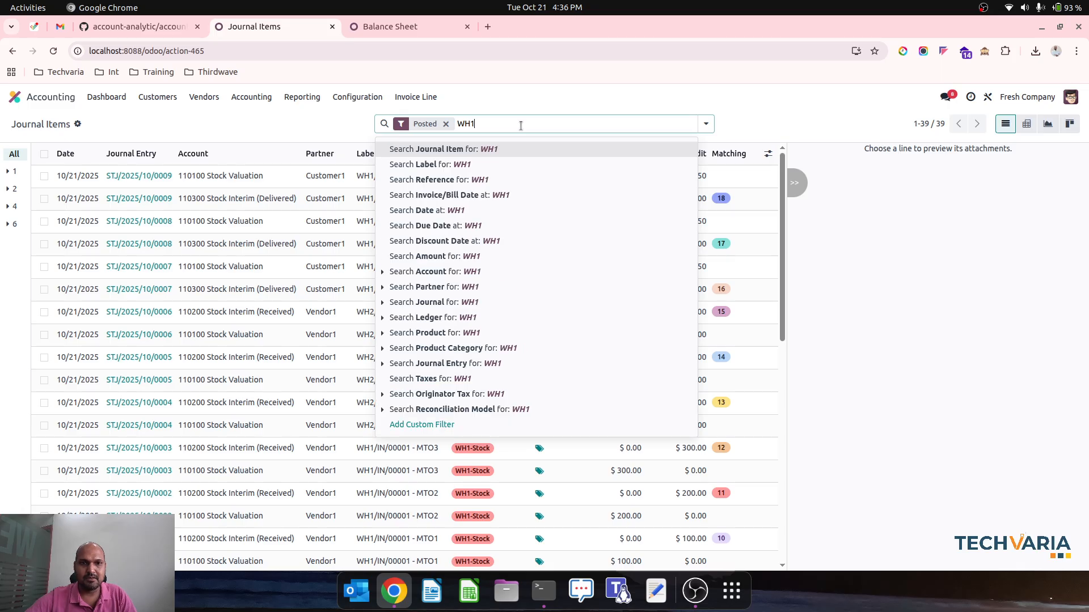
key("Down")
key("Return")
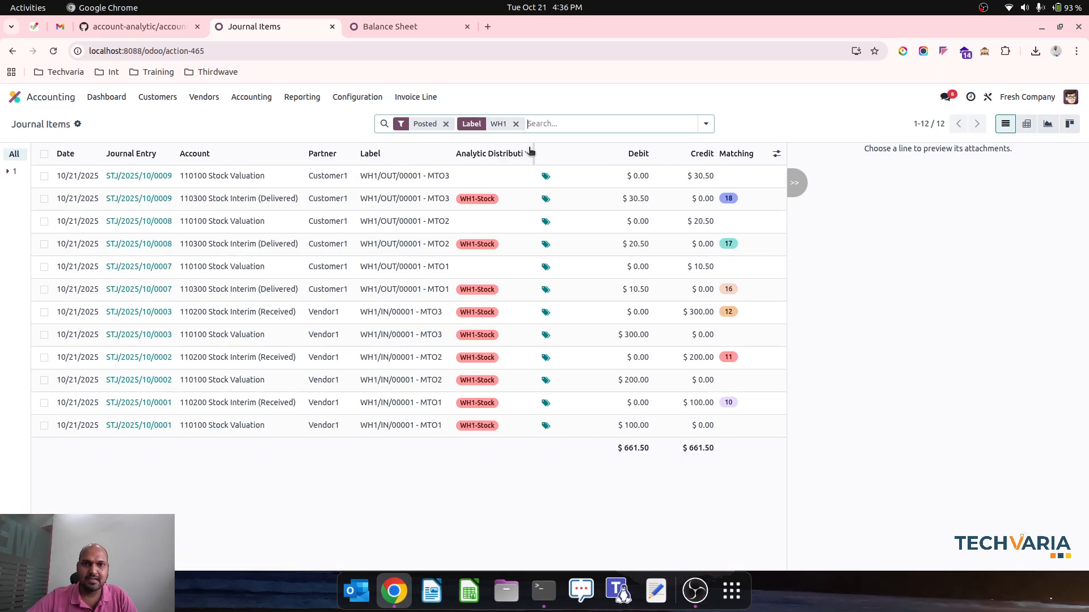
Start a custom filter for the journal items
left_click(706, 124)
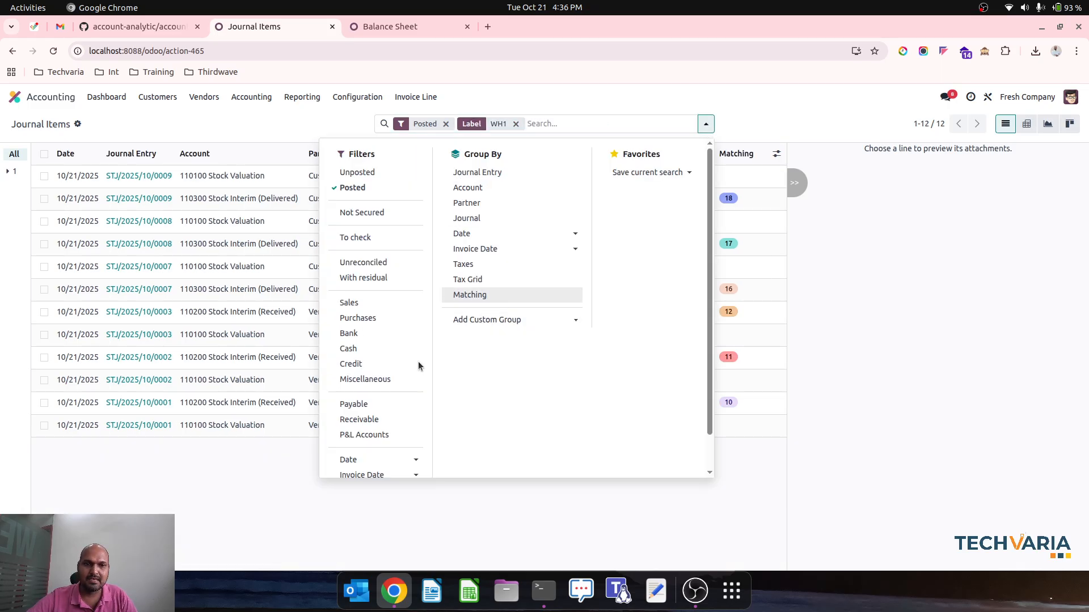
scroll(417, 365, "down", 1)
left_click(389, 459)
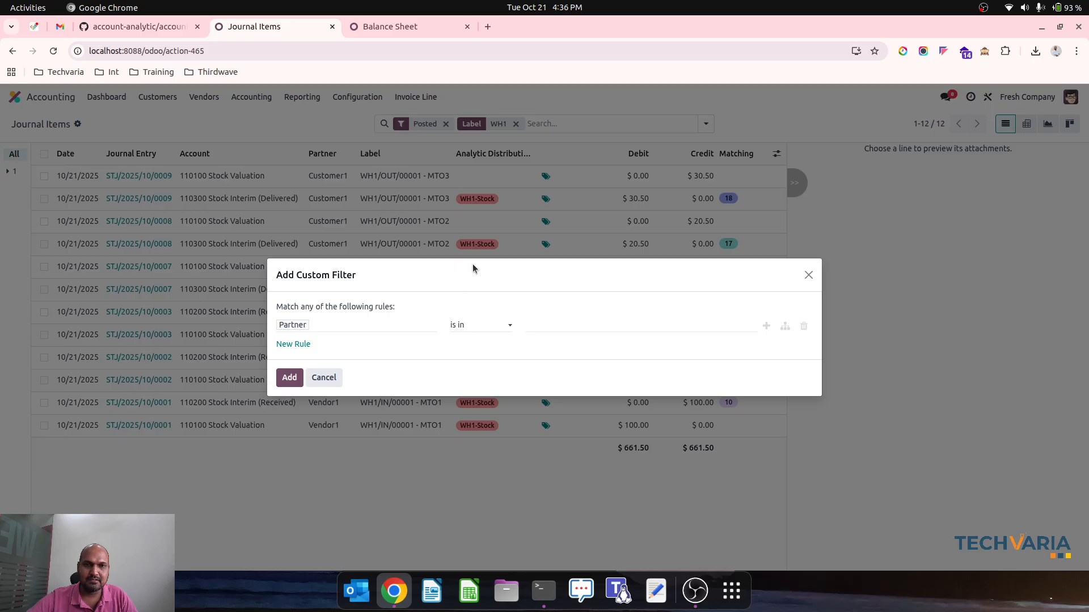
left_click(396, 330)
type("anal")
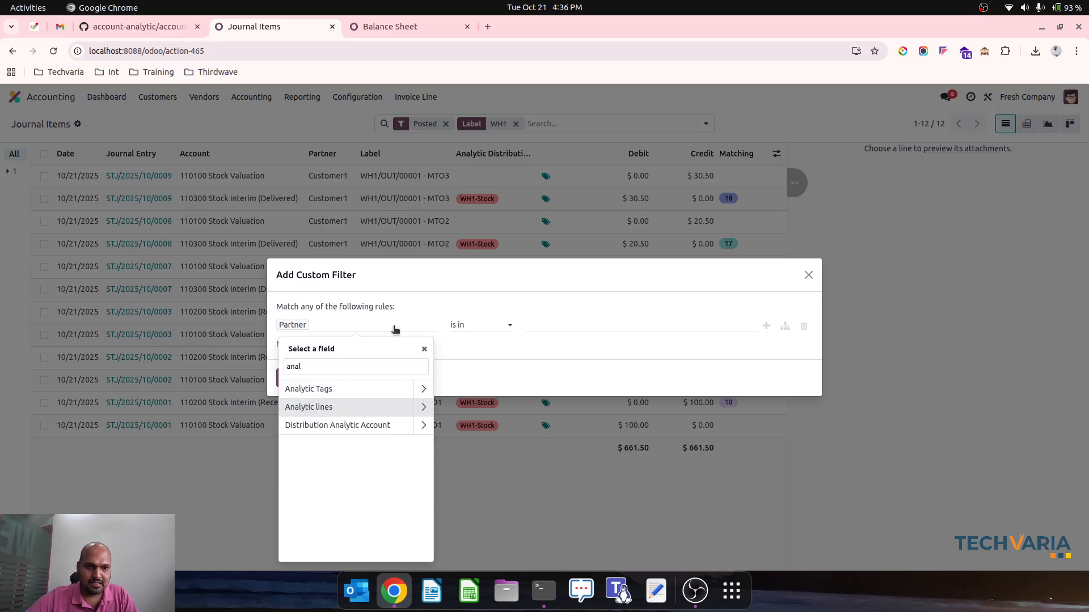
key("Right")
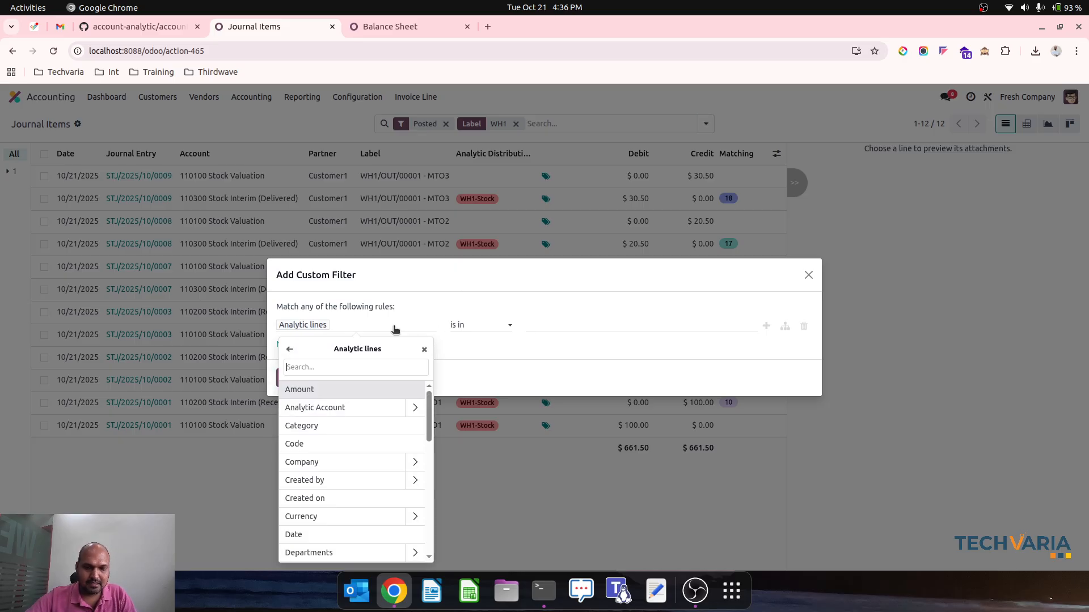
type("di")
key("BackSpace")
key("BackSpace")
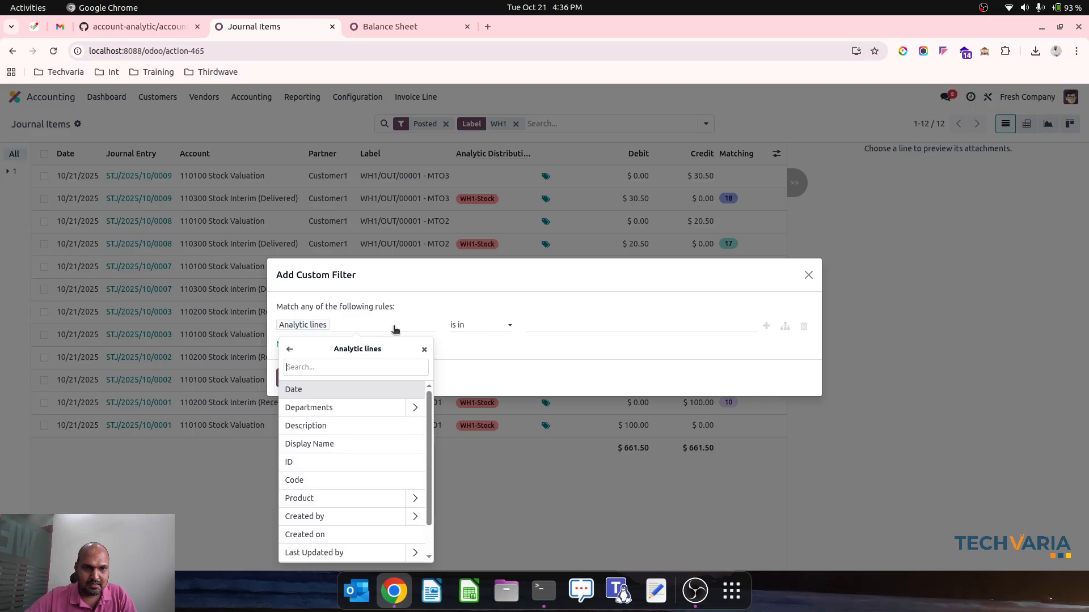
type("ana")
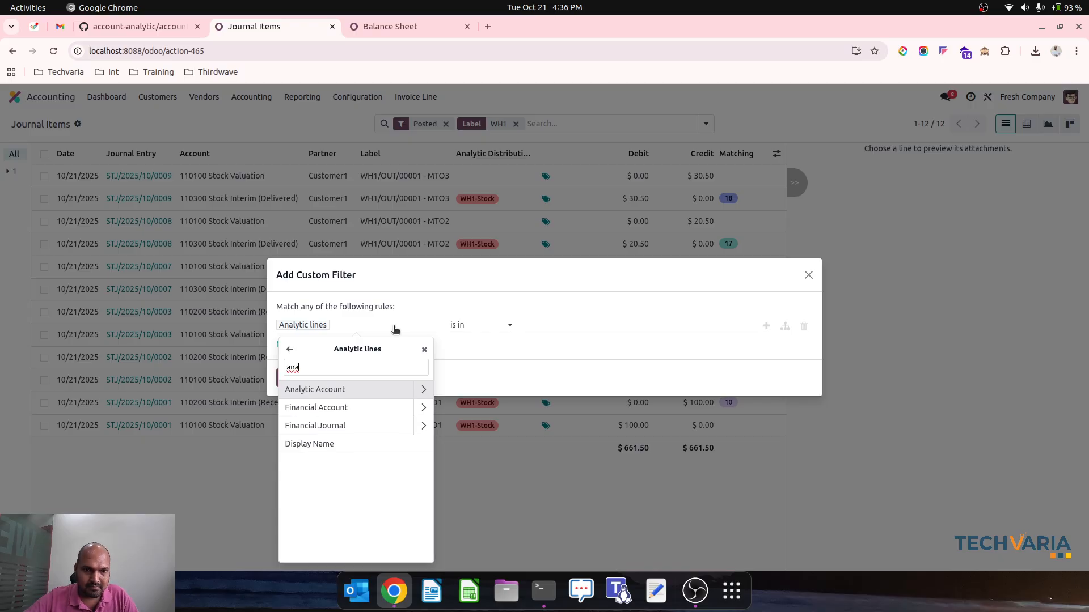
left_click(423, 389)
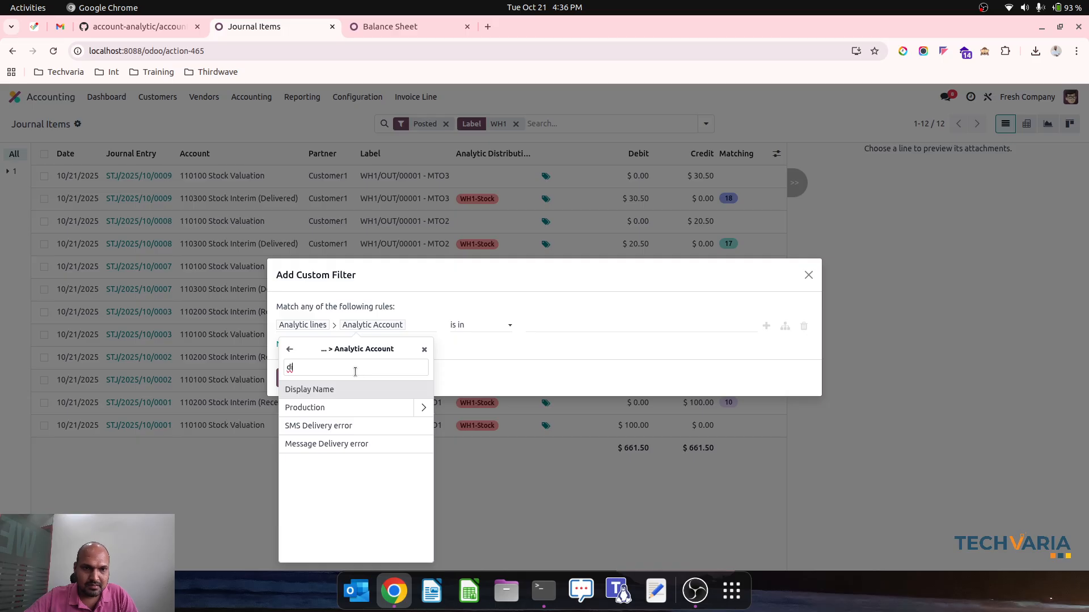
left_click(497, 319)
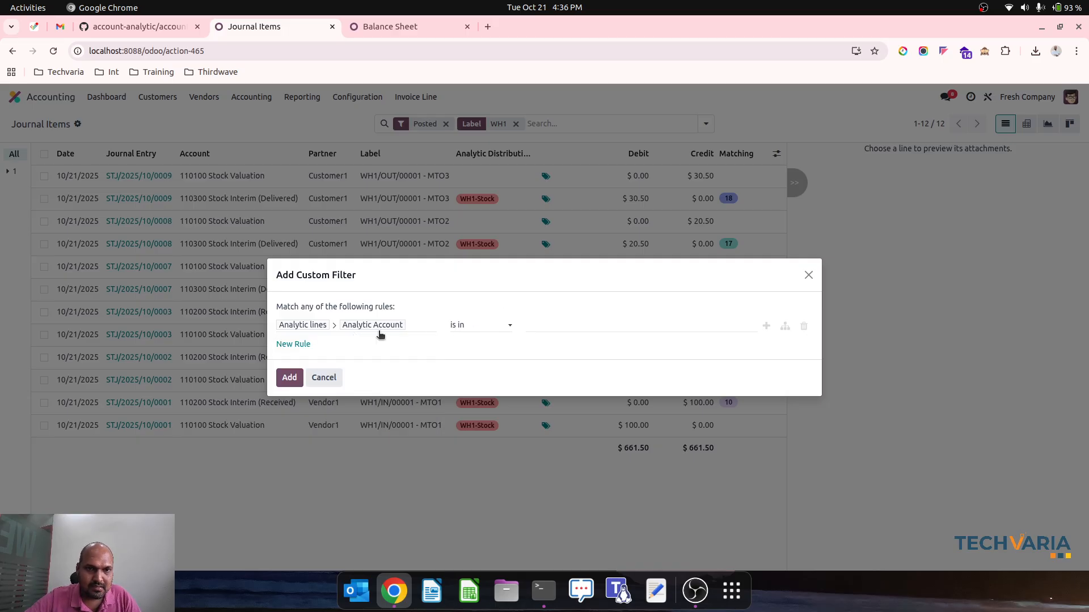
Define the custom filter rule as Distribution Analytic Account is not set and add it to the journal items search
left_click(358, 325)
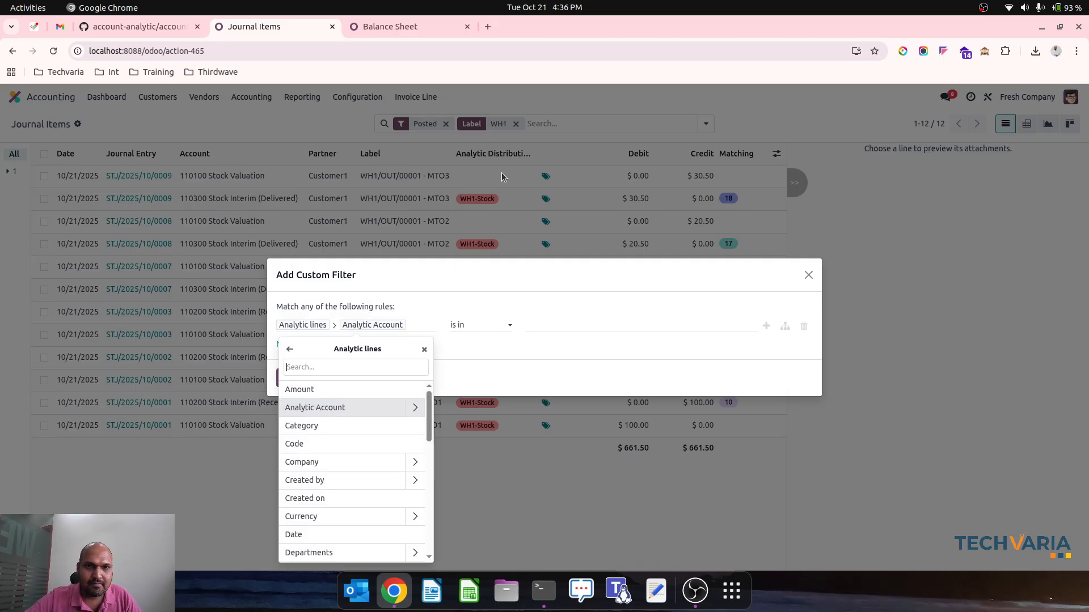
left_click(289, 350)
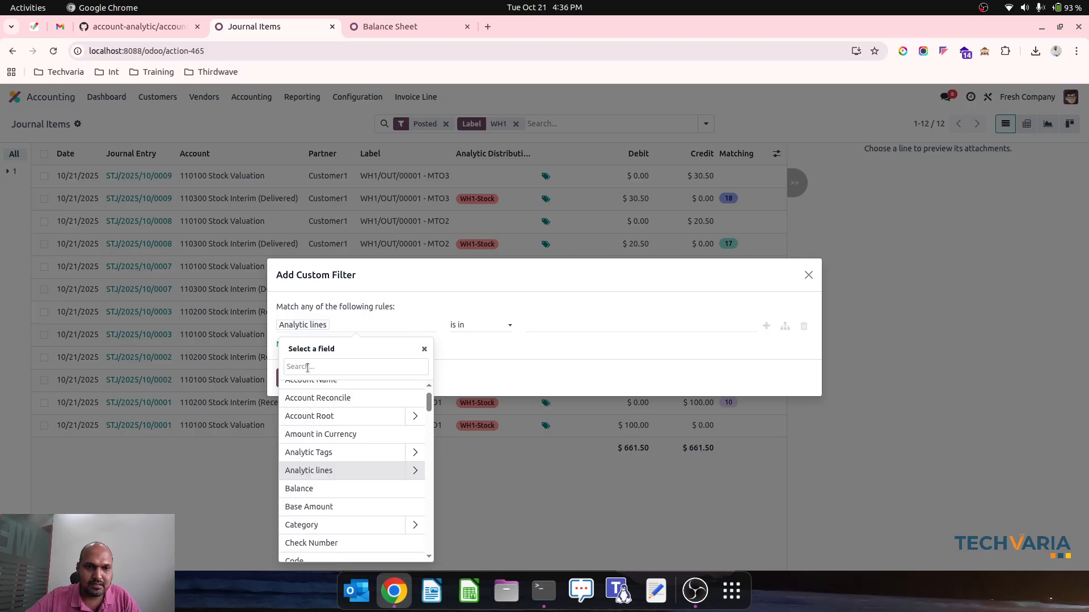
type("dist")
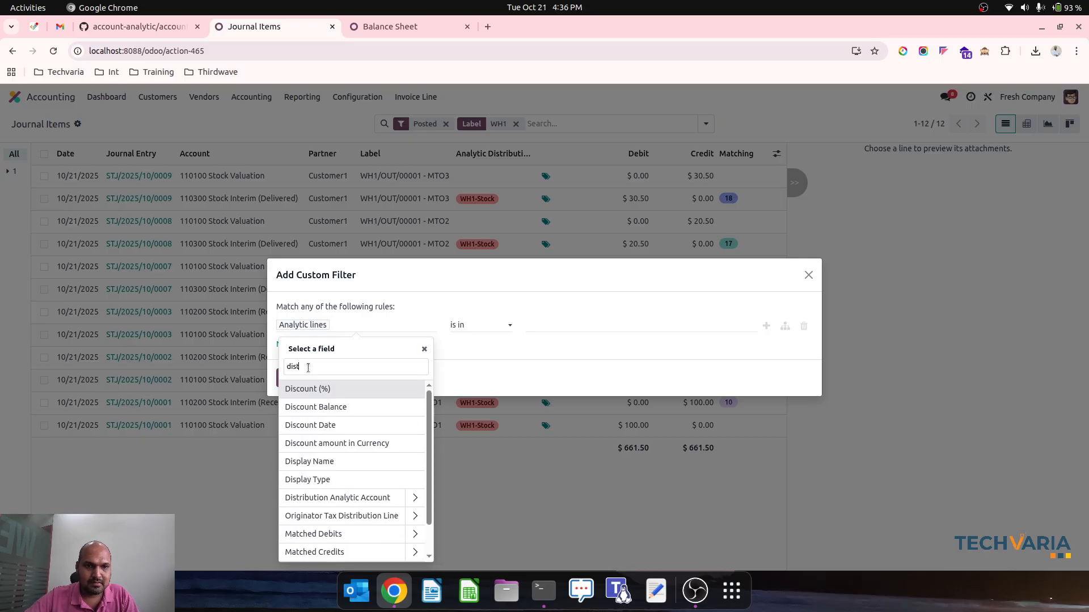
left_click(355, 388)
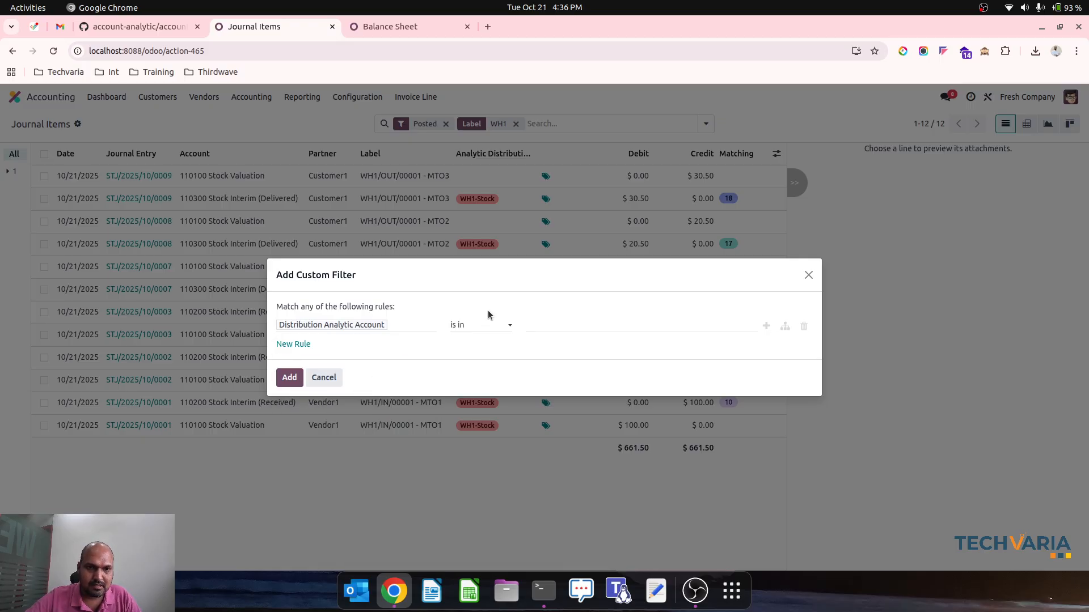
left_click(490, 324)
left_click(472, 380)
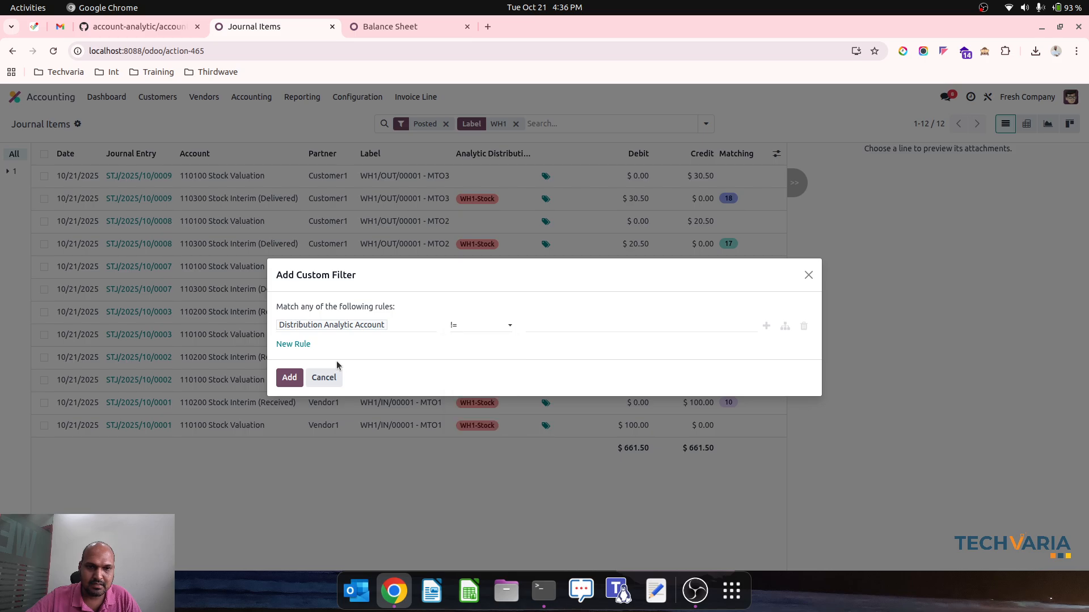
left_click(499, 325)
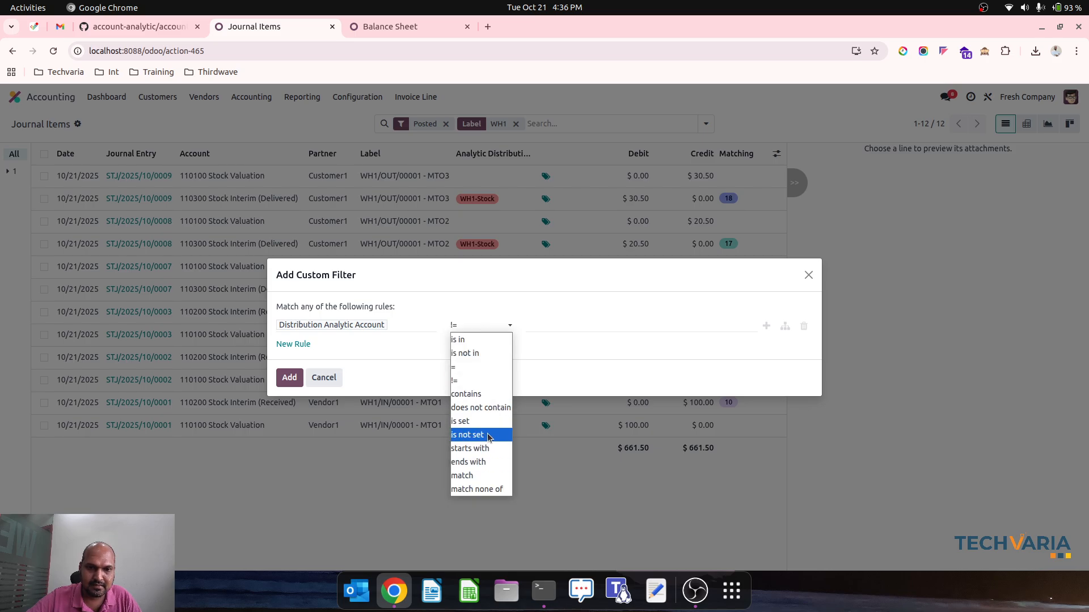
left_click(488, 436)
left_click(289, 378)
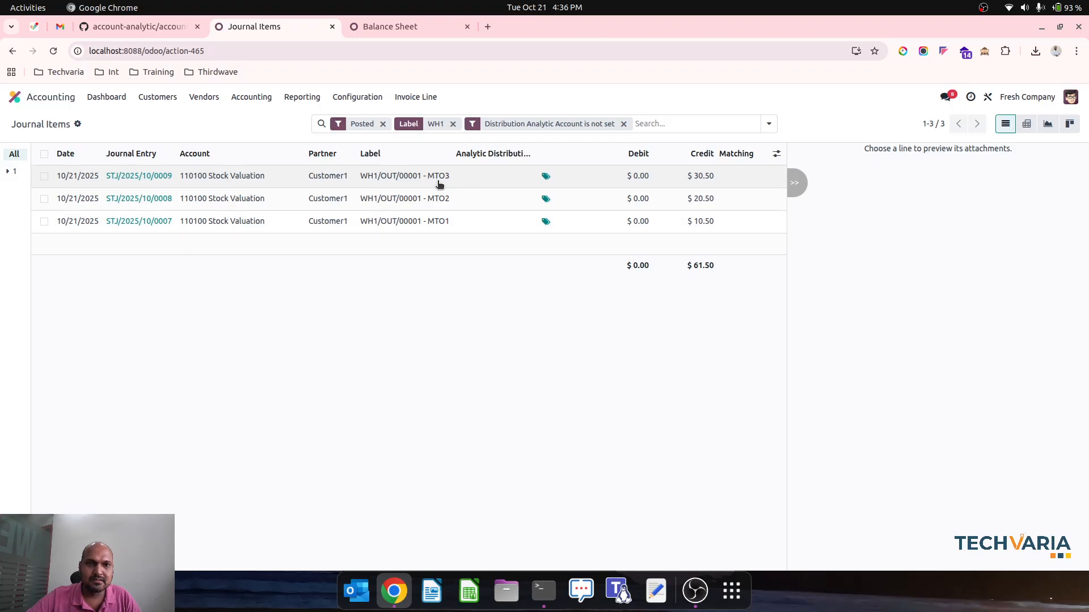
Select all the filtered Stock Valuation lines and bulk-update their Stock WH1 analytic distribution to WH1-Stock
left_click(44, 153)
left_click(499, 182)
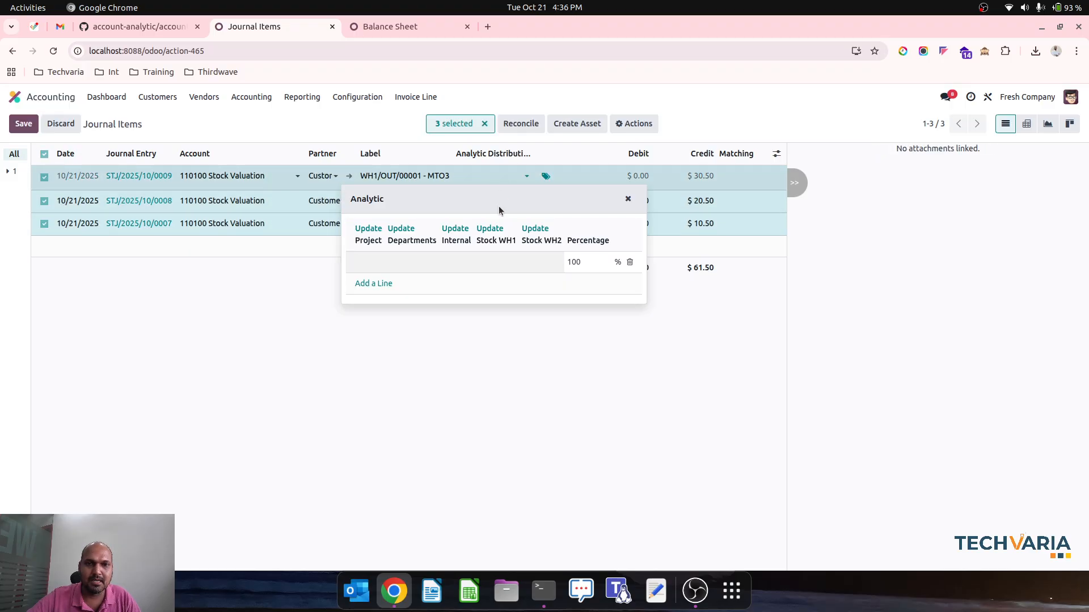
left_click(492, 229)
left_click(495, 265)
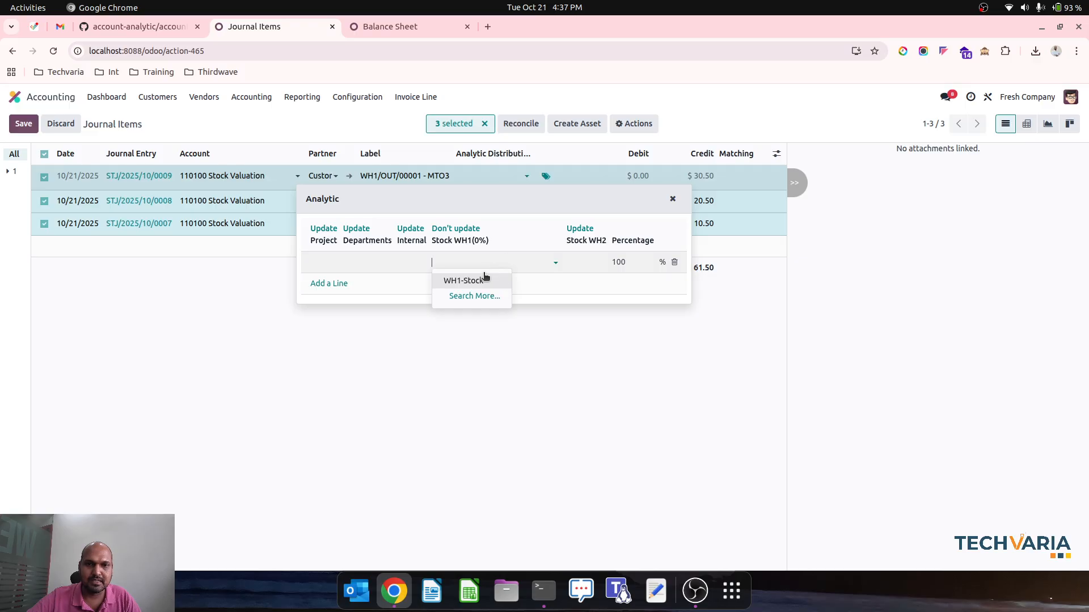
left_click(484, 281)
left_click(361, 358)
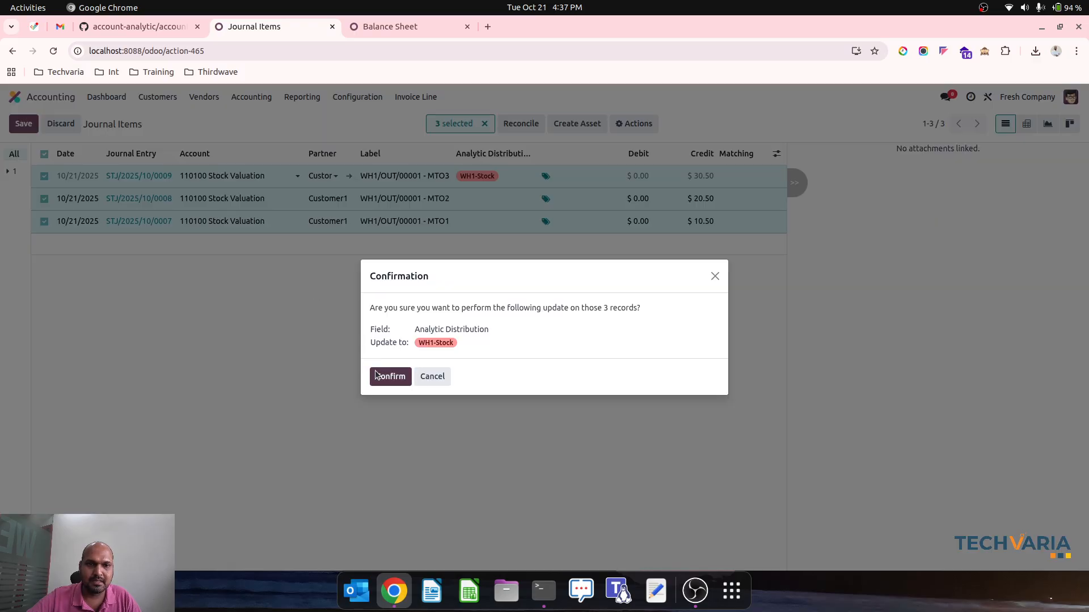
left_click(375, 375)
Refresh the Balance Sheet report and remove the Stock WH2 plan so only Stock WH1 is compared
left_click(376, 31)
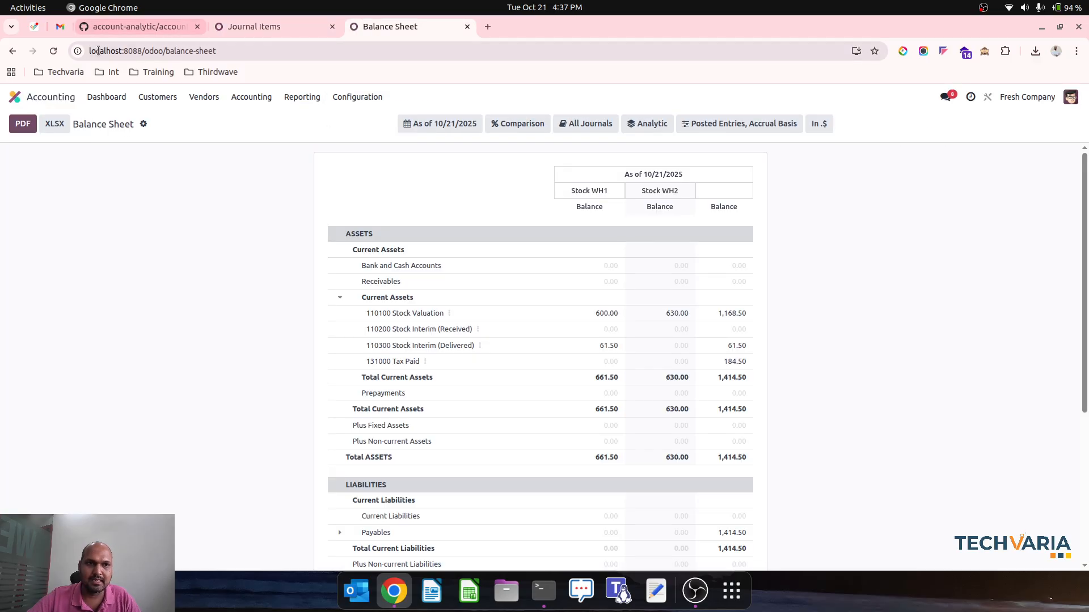
left_click(53, 50)
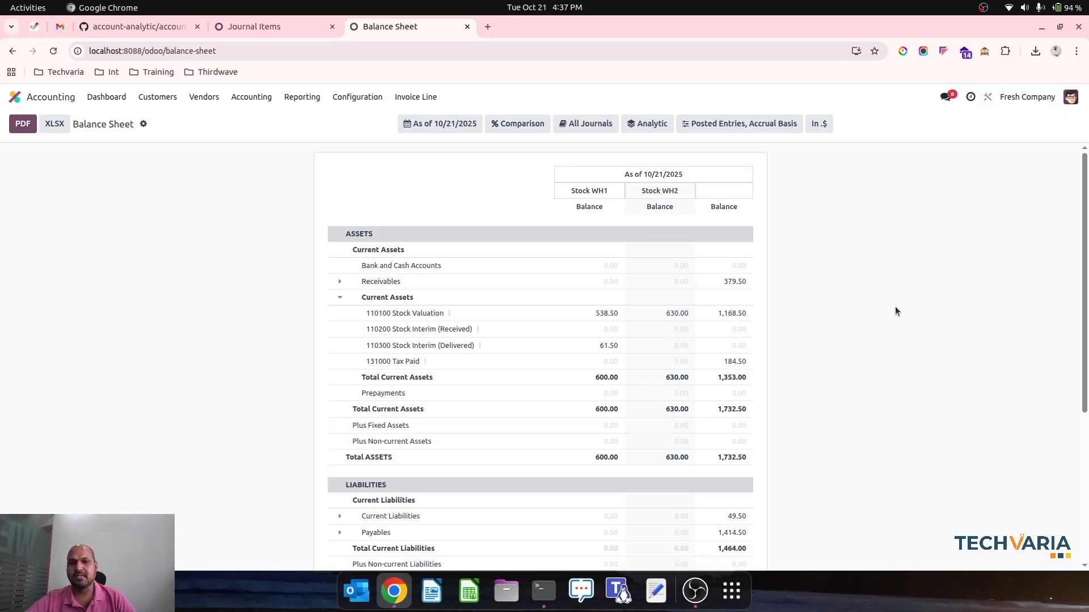
left_click(647, 127)
left_click(773, 165)
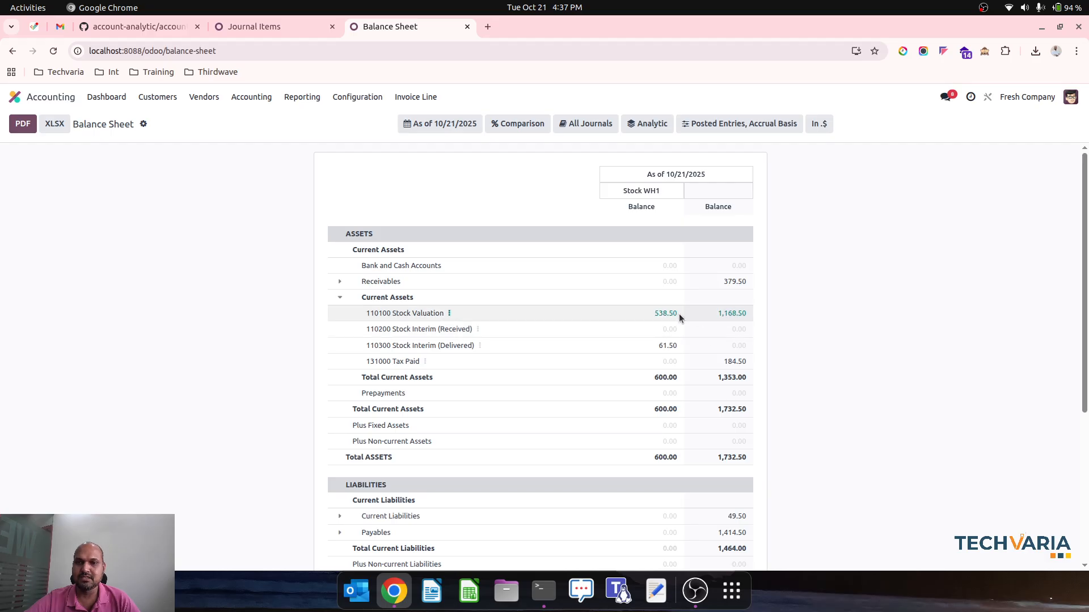
Switch the Balance Sheet's analytic plan comparison from Stock WH1 to Stock WH2
left_click(647, 123)
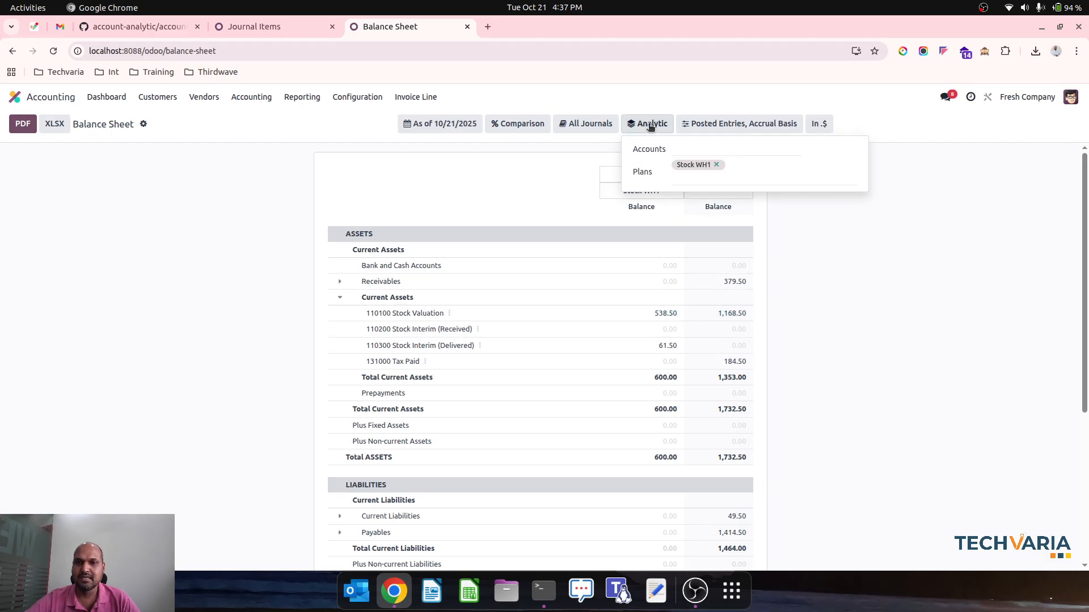
left_click(754, 183)
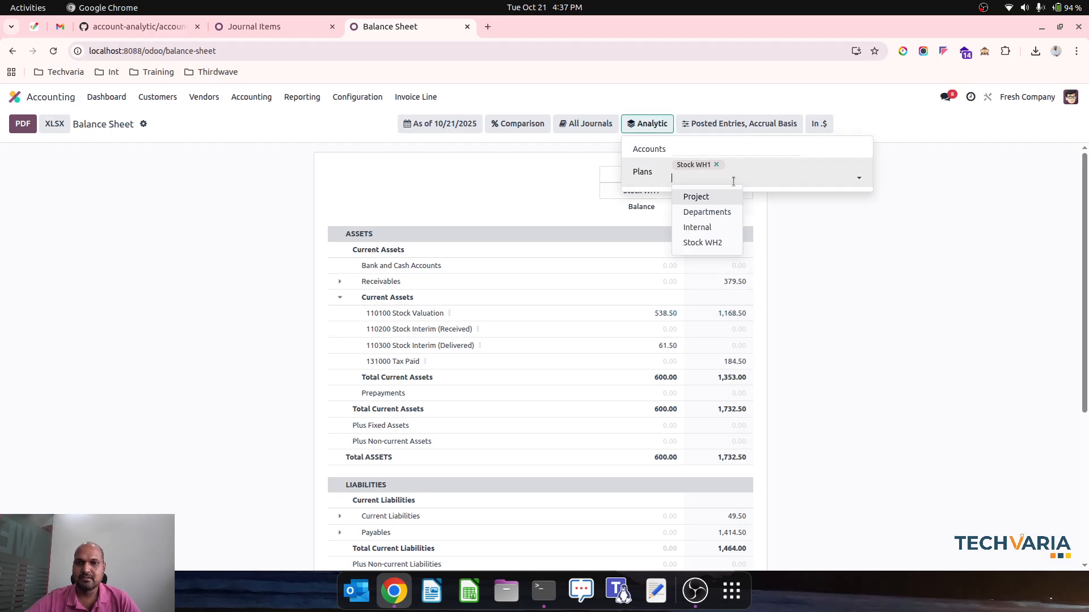
left_click(714, 239)
left_click(716, 165)
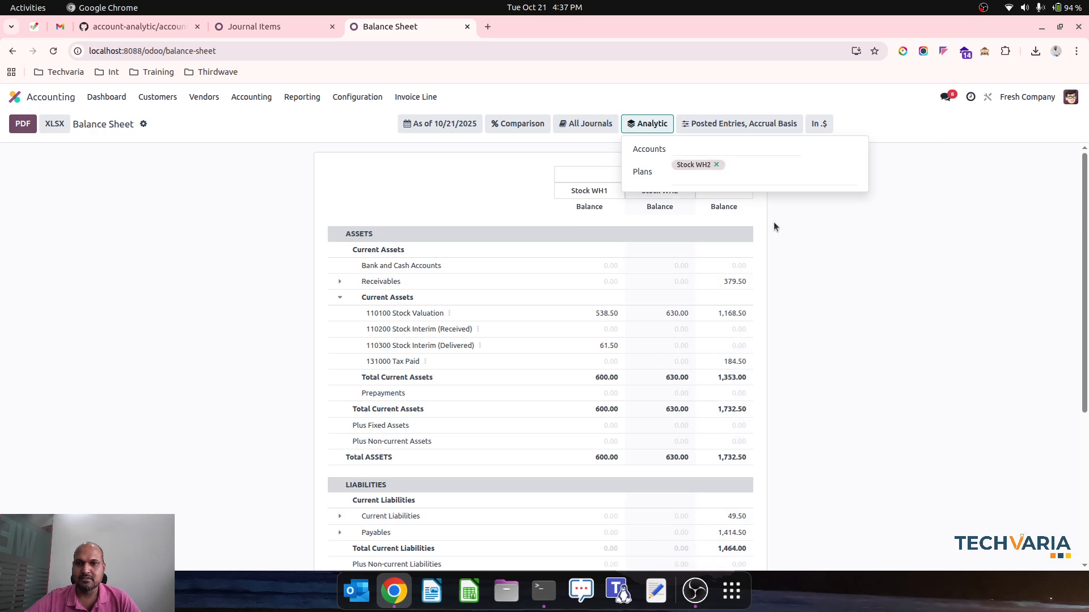
left_click(808, 257)
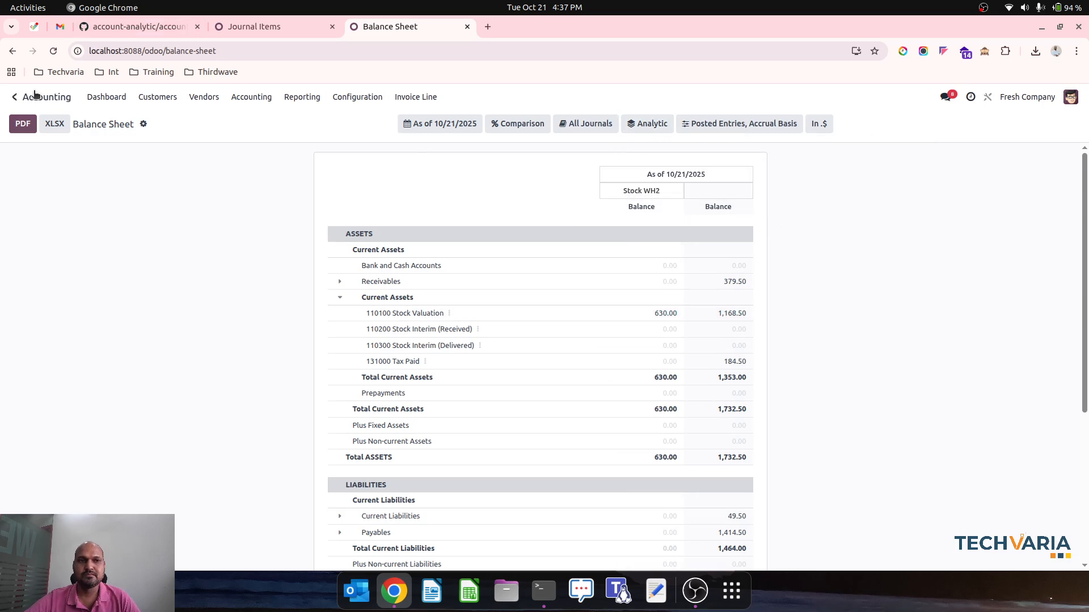
Switch to the Sales app, open Customer1's existing sales order and duplicate it as a new quotation
left_click(14, 96)
left_click(431, 219)
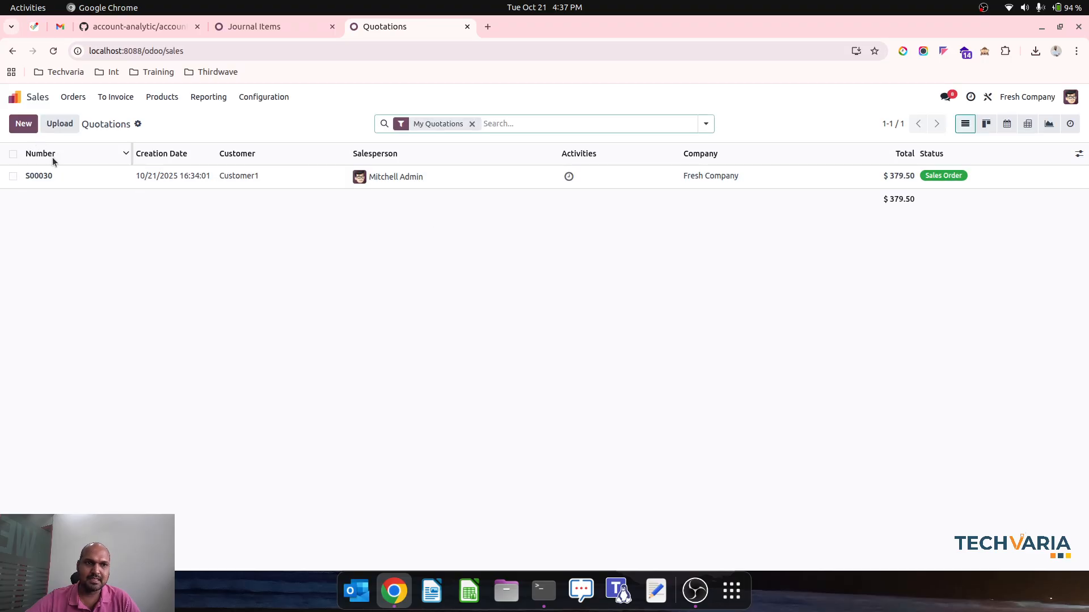
left_click(77, 178)
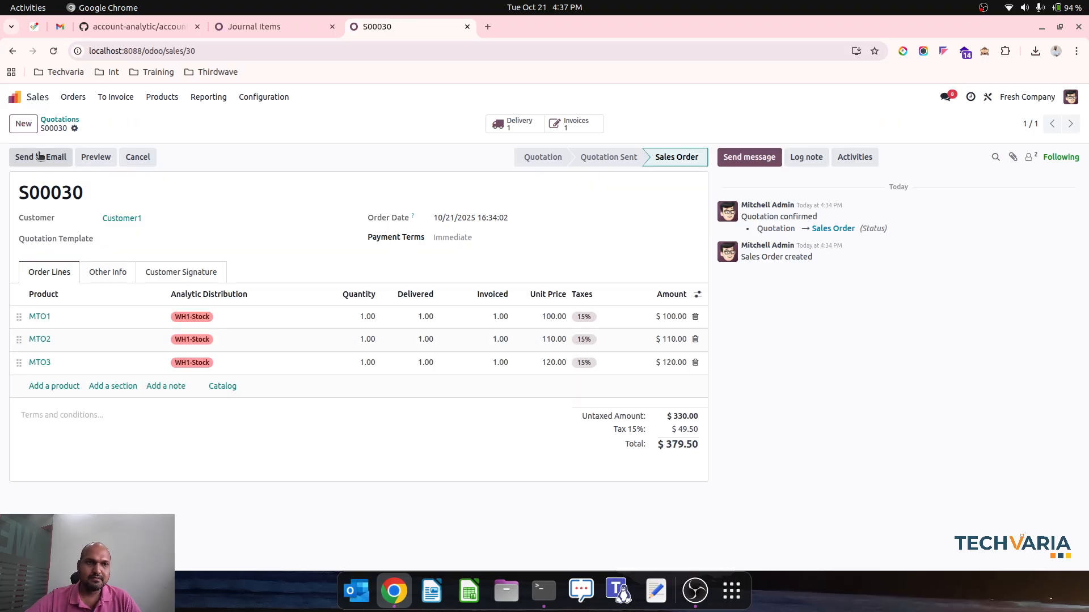
left_click(75, 129)
left_click(102, 173)
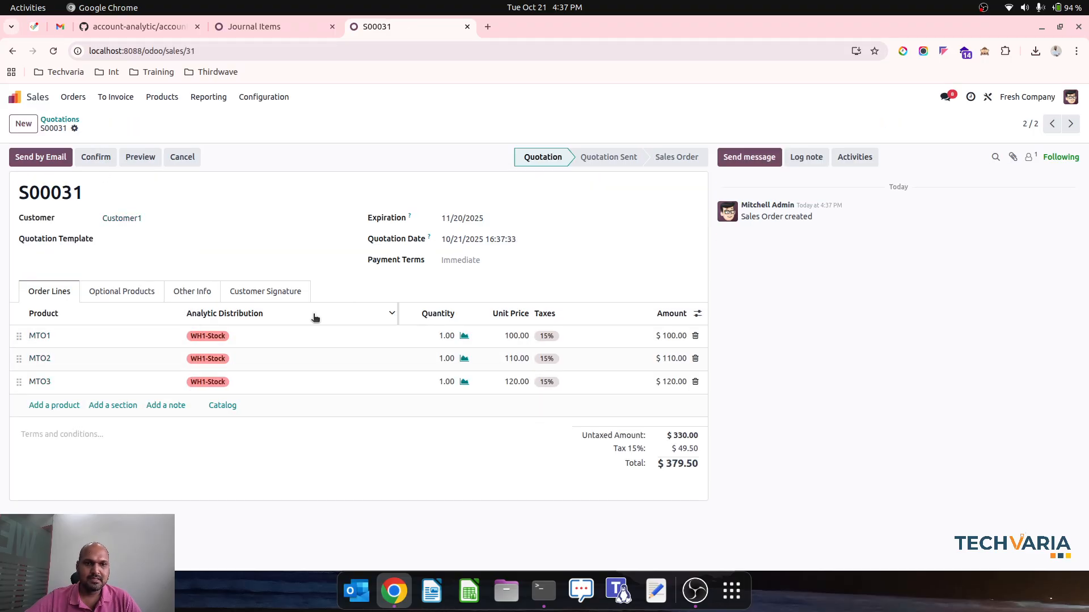
Change the delivery warehouse in the duplicated quotation's other information, return to its order lines and save
left_click(192, 292)
scroll(221, 424, "down", 2)
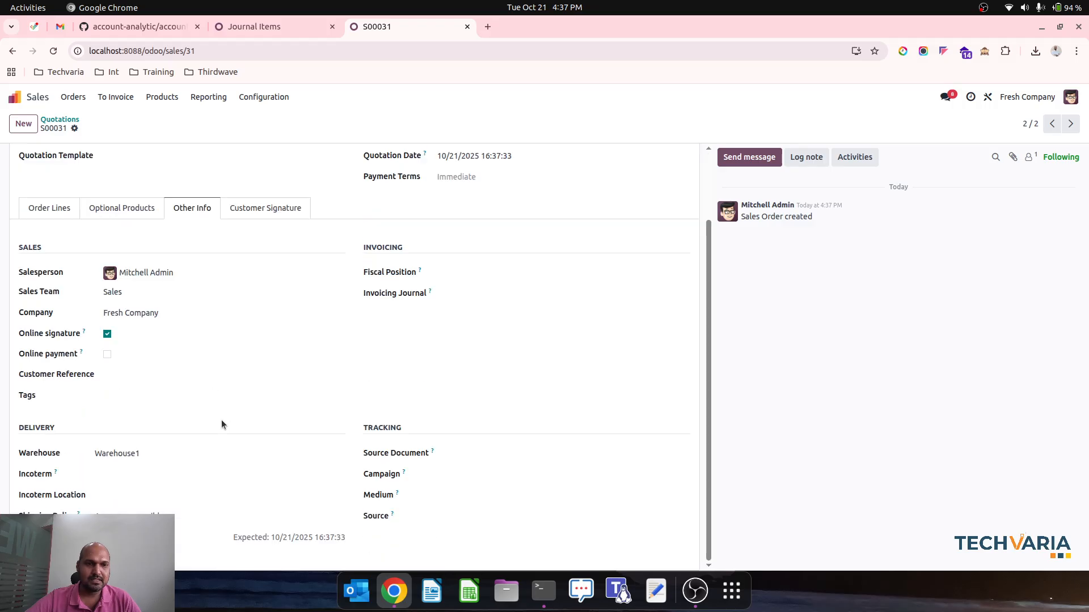
left_click(174, 457)
left_click(163, 490)
left_click(58, 202)
left_click(94, 128)
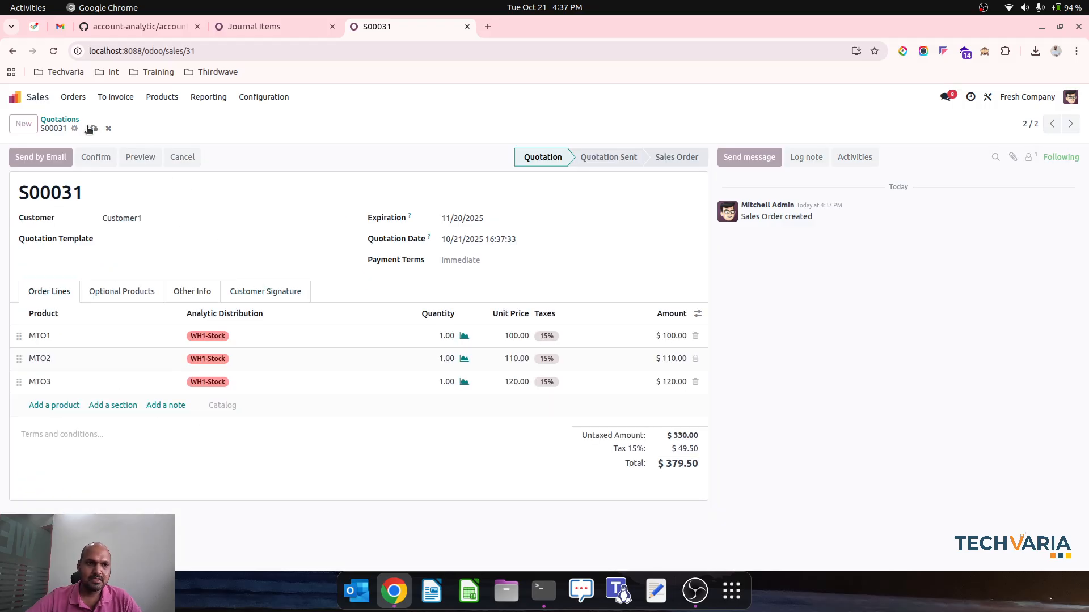
Inspect the analytic distribution of the quotation's MTO1 line and view the orders to invoice
left_click(238, 338)
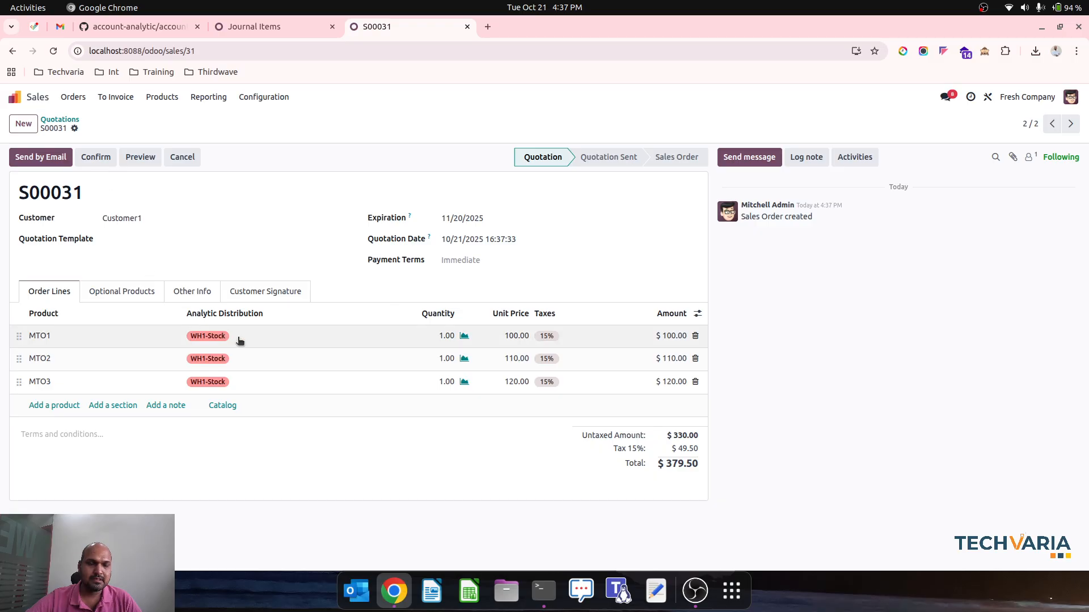
left_click(309, 142)
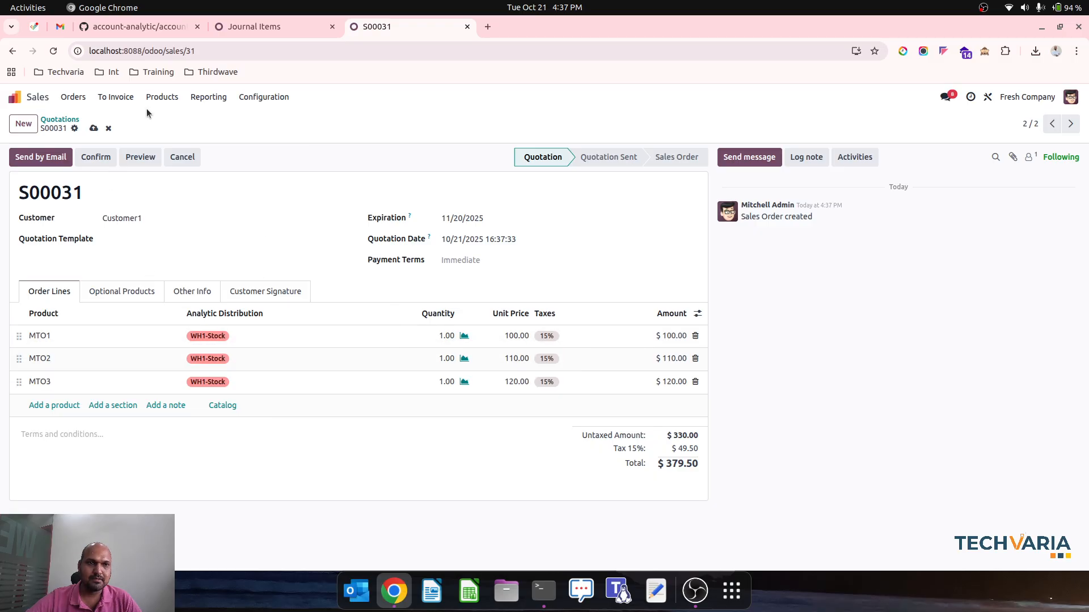
left_click(120, 99)
left_click(113, 116)
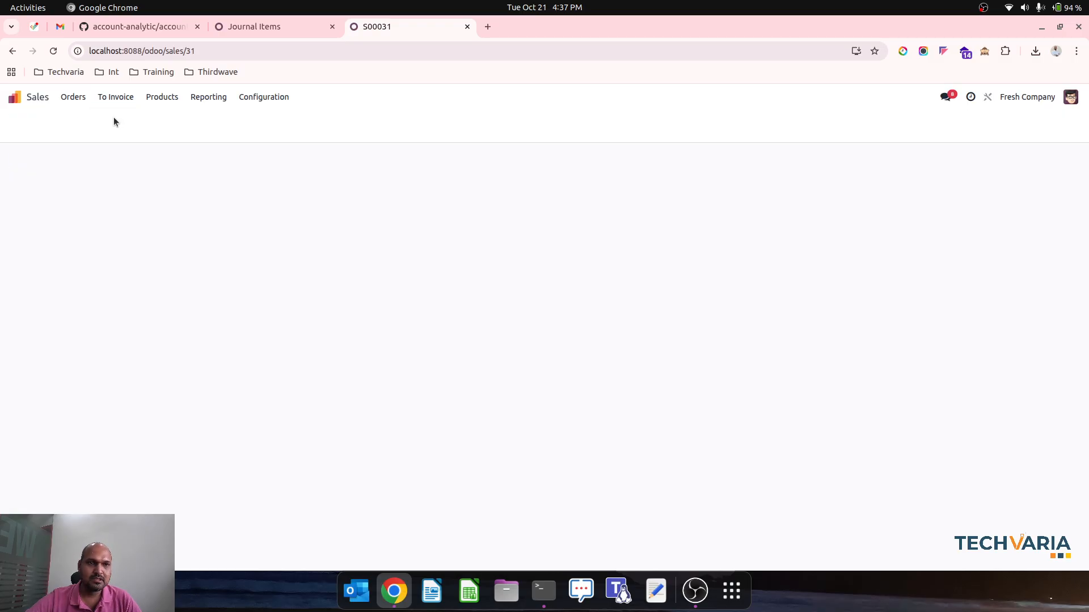
From the sales orders list, start a new Studio menu entry named Sales Order Line
left_click(84, 96)
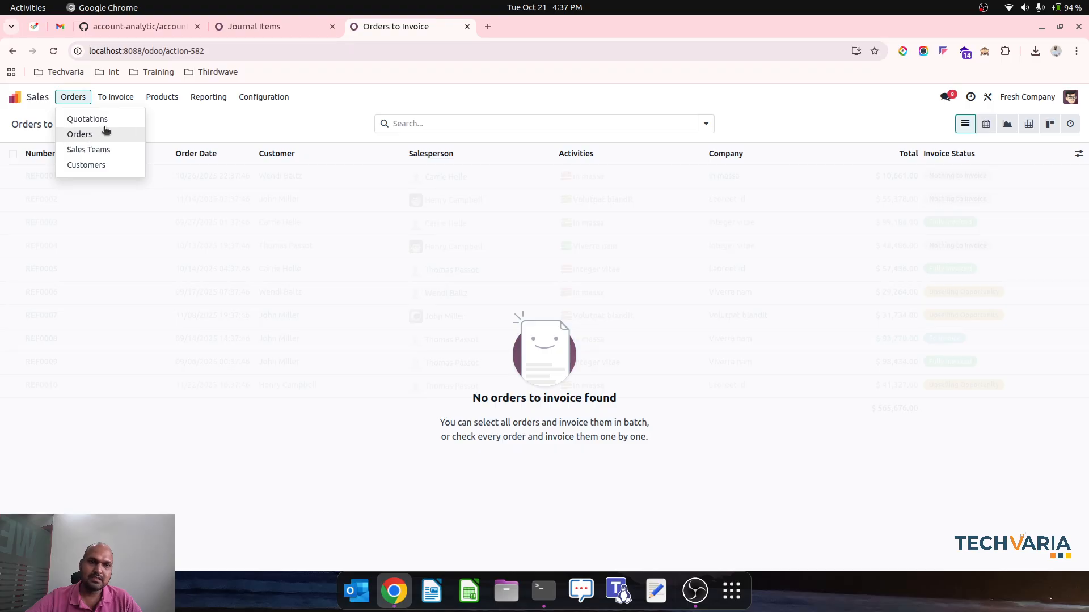
left_click(85, 134)
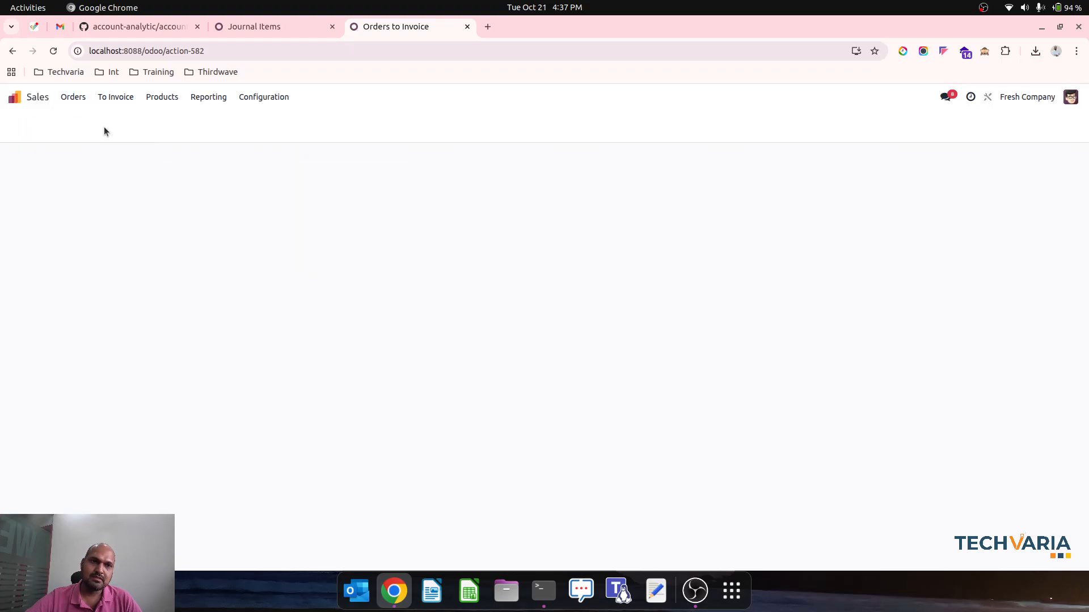
left_click(988, 96)
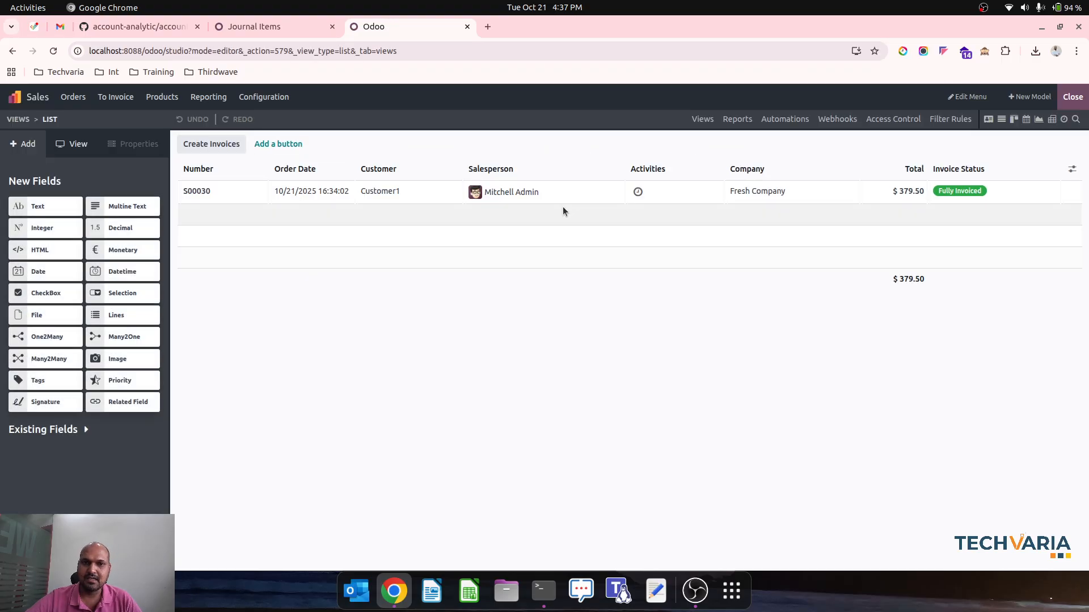
left_click(964, 98)
scroll(507, 502, "down", 10)
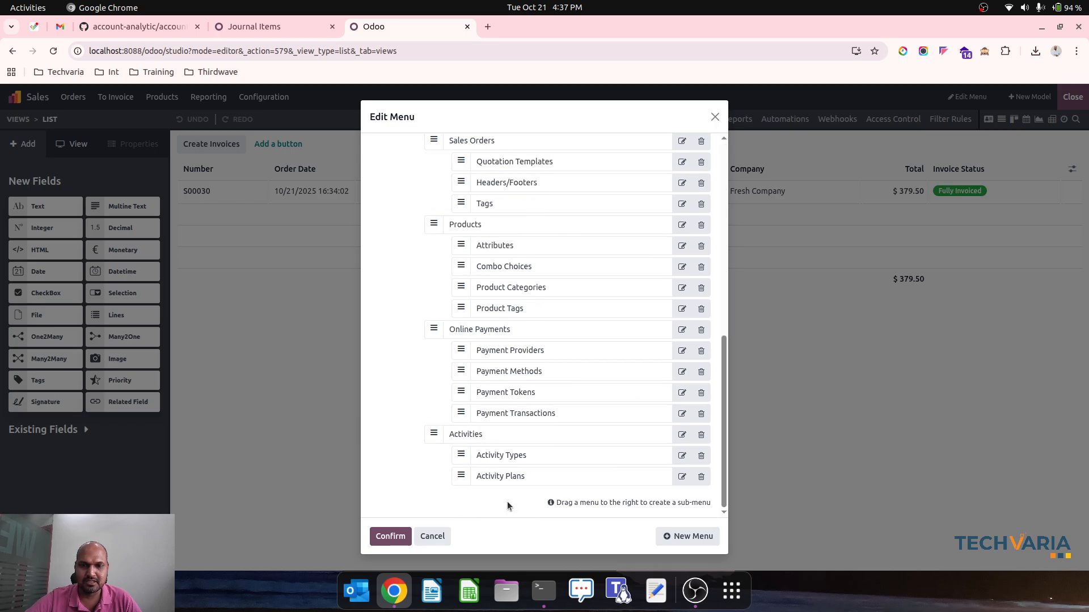
left_click(672, 533)
type("Sales")
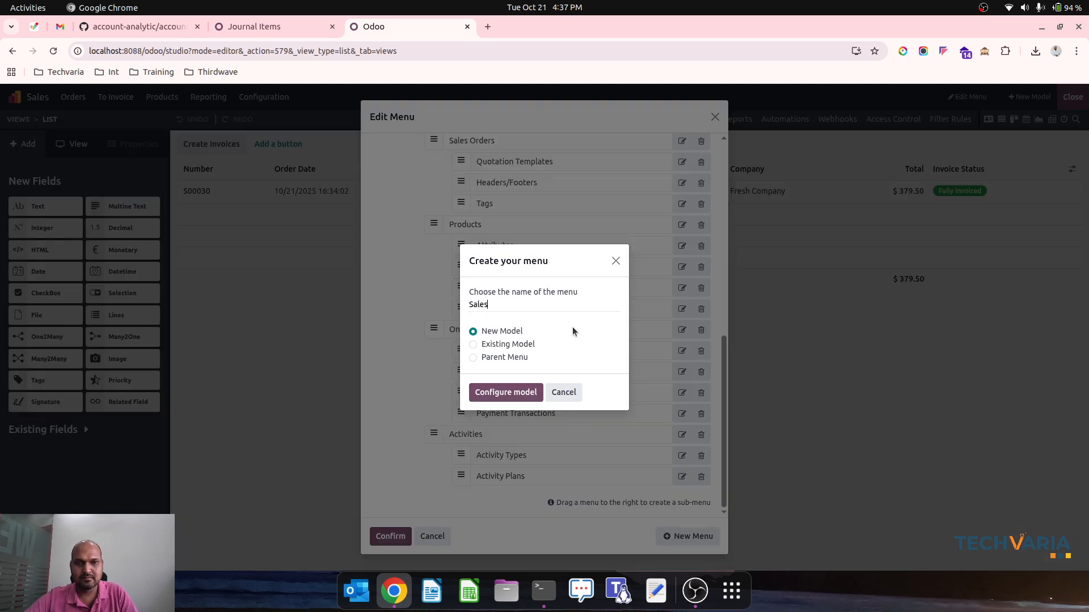
type(" Order Line")
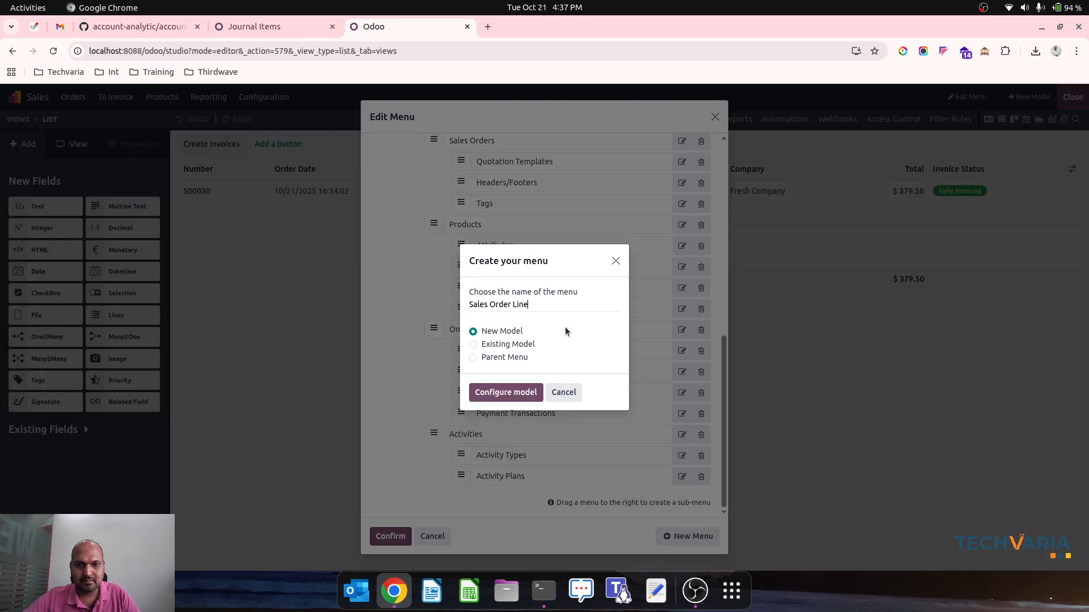
Link the new menu to the existing Sales Order Line model, confirm the menu changes and close Studio
left_click(526, 345)
left_click(539, 376)
type("or")
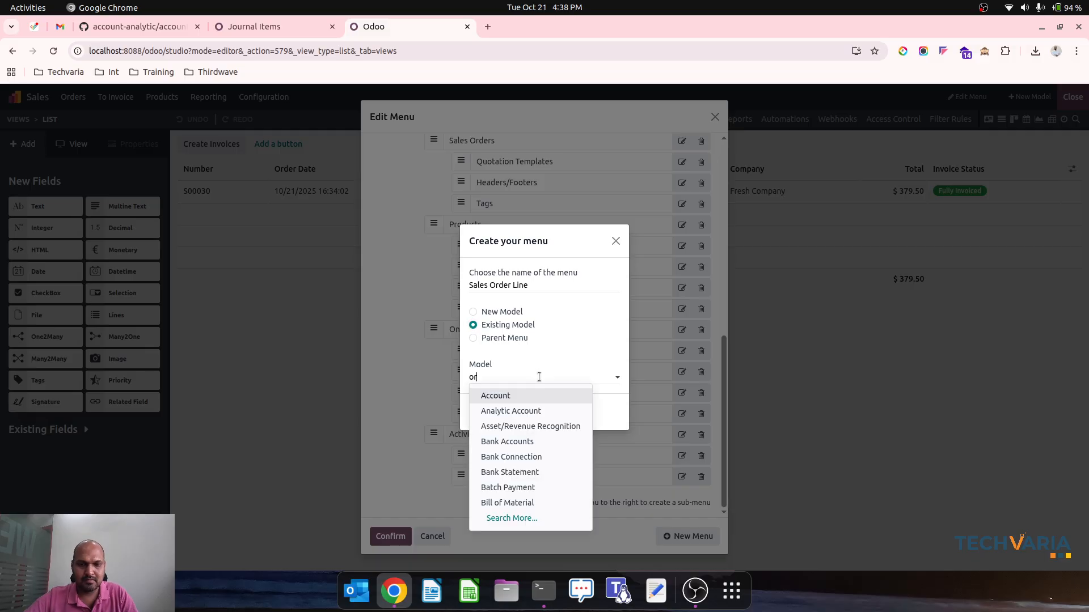
type("der")
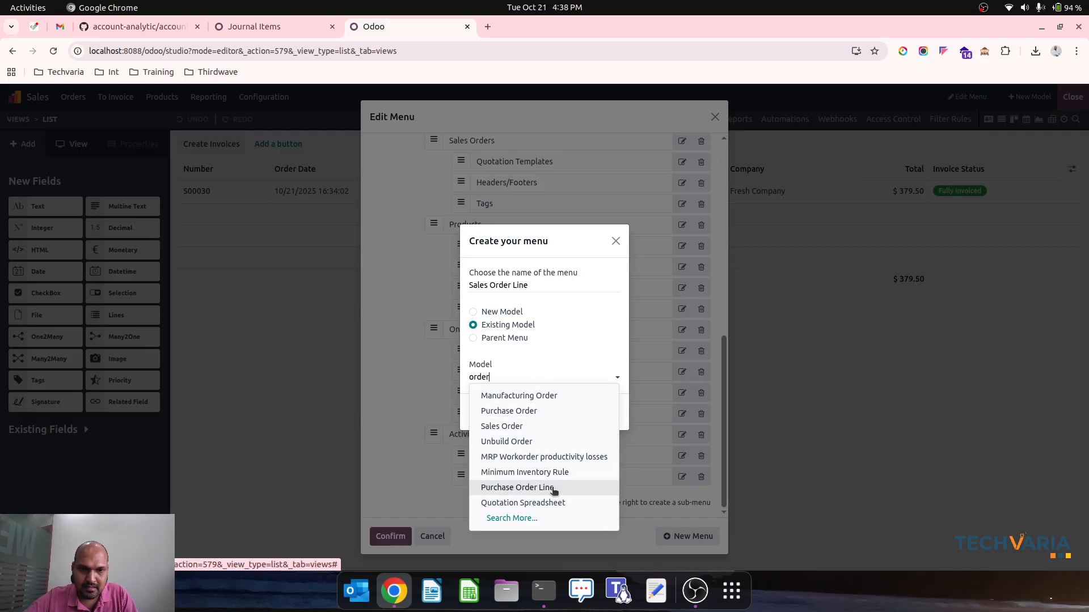
key("BackSpace")
key("BackSpace")
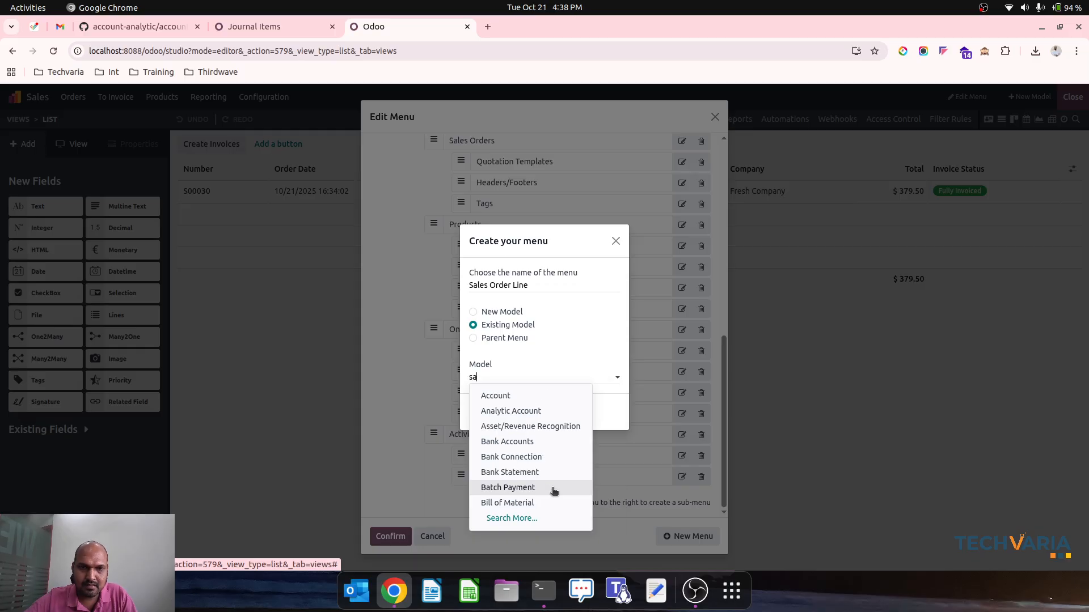
left_click(510, 411)
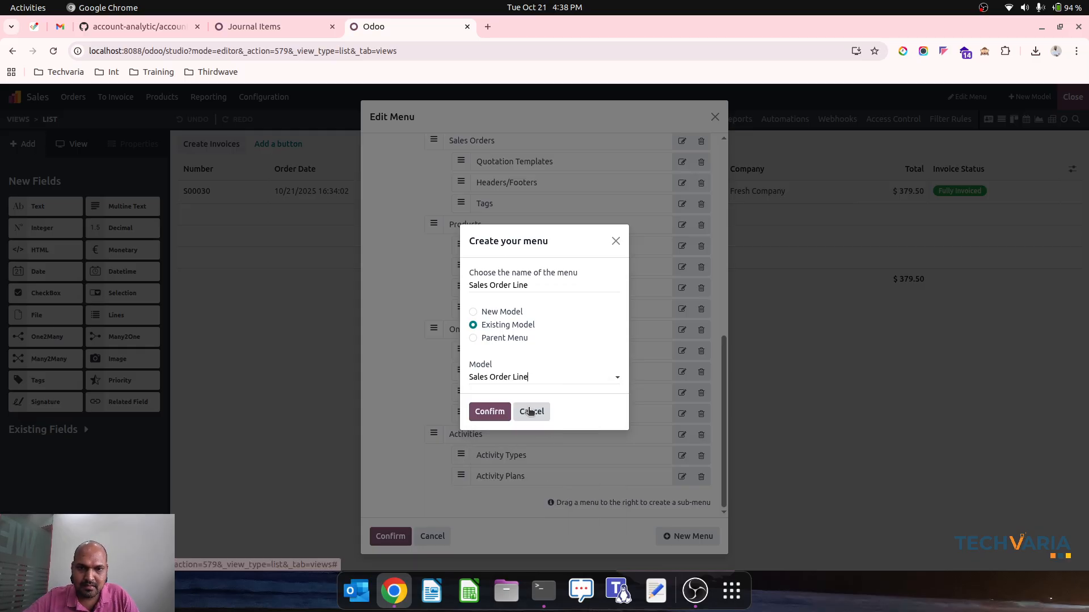
left_click(480, 416)
left_click(404, 534)
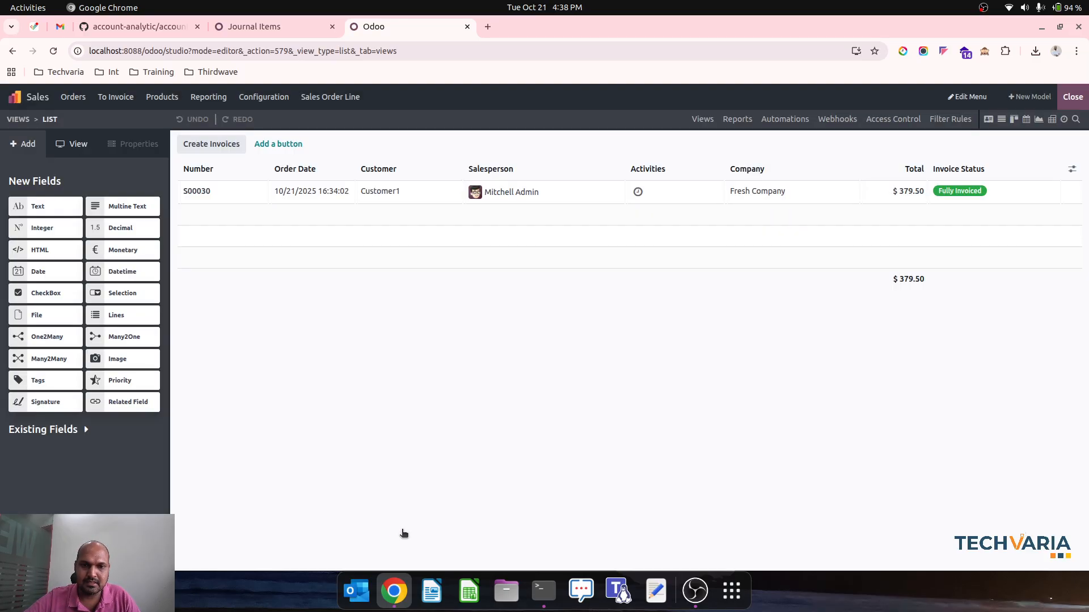
left_click(1073, 96)
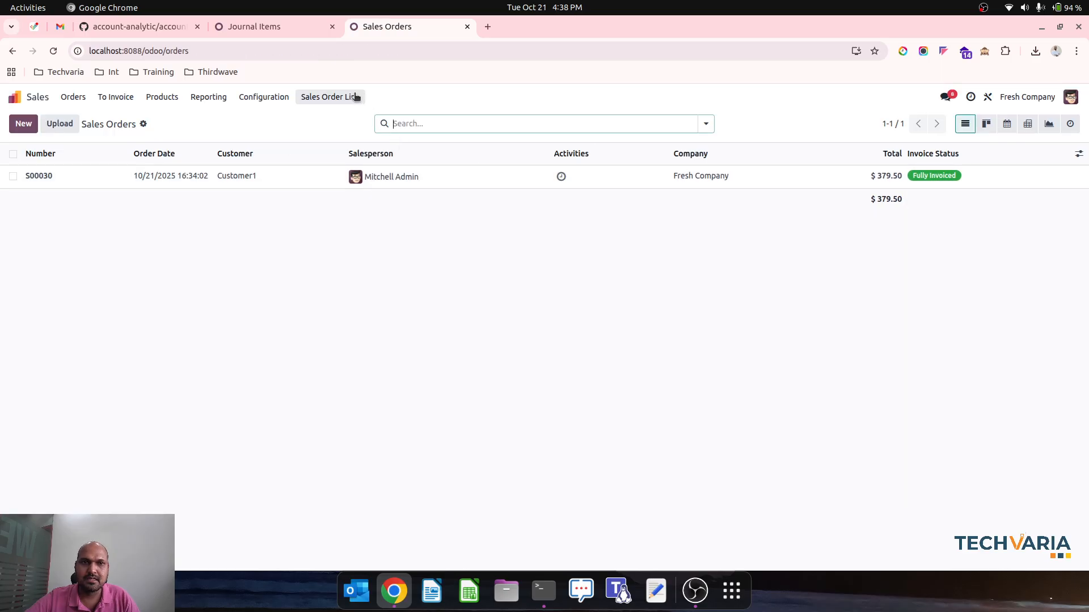
Show the sales order lines in list view grouped by Order and expand both order groups
left_click(352, 97)
left_click(1068, 124)
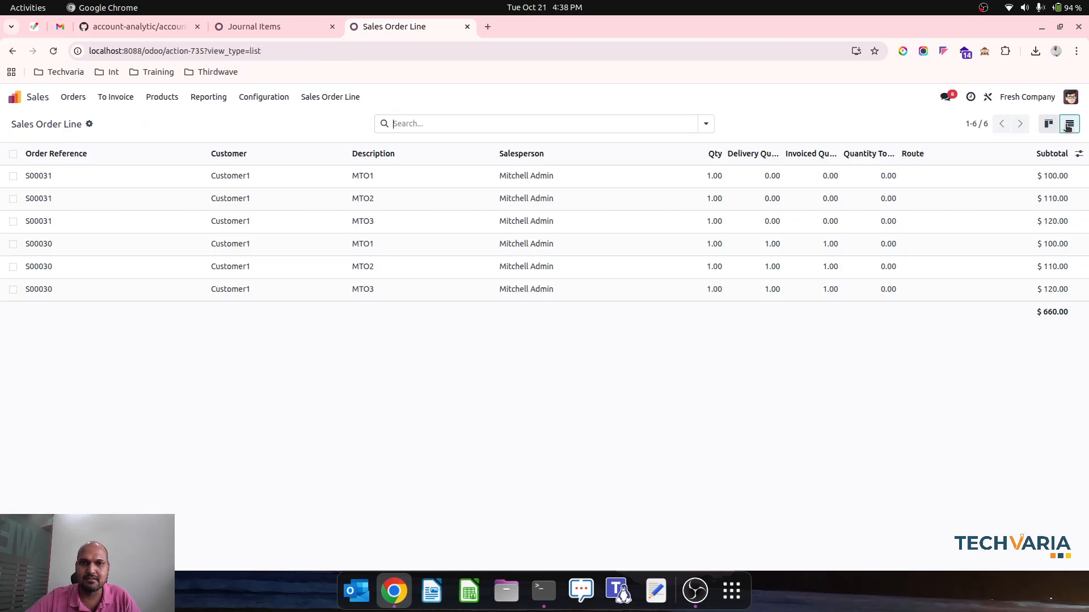
left_click(706, 124)
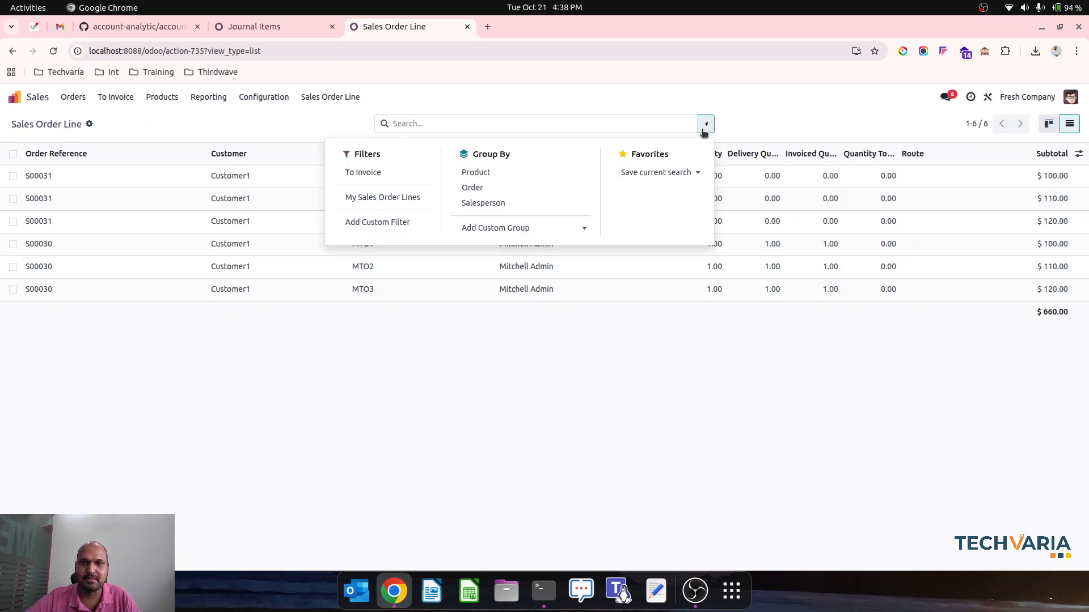
left_click(523, 194)
left_click(100, 326)
left_click(71, 193)
left_click(65, 175)
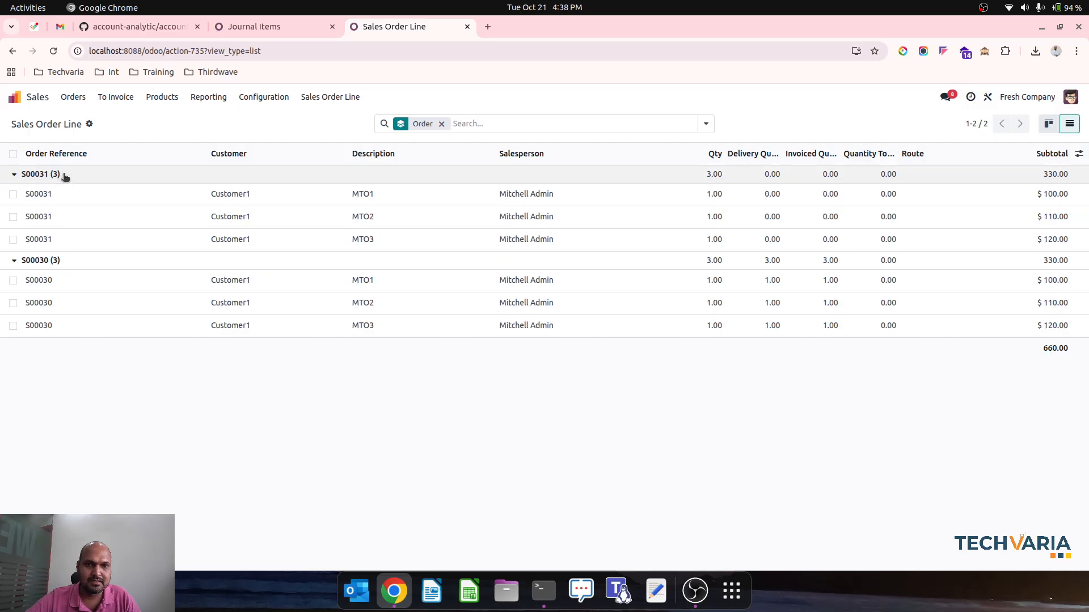
Use Studio to add the existing Analytic Distribution field as a column between Description and Salesperson, then close Studio
left_click(1080, 156)
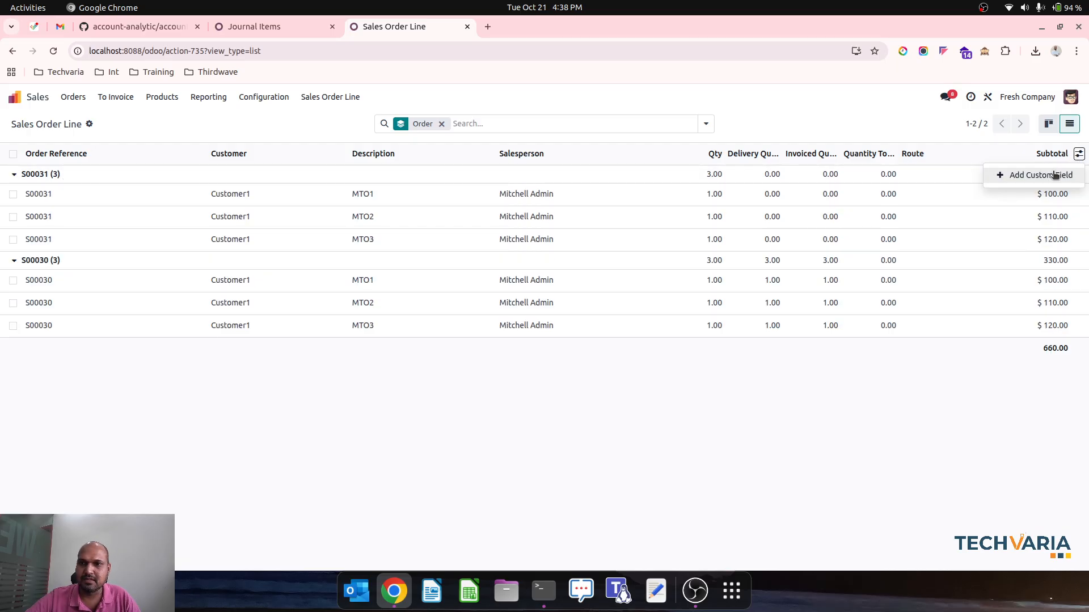
left_click(1037, 174)
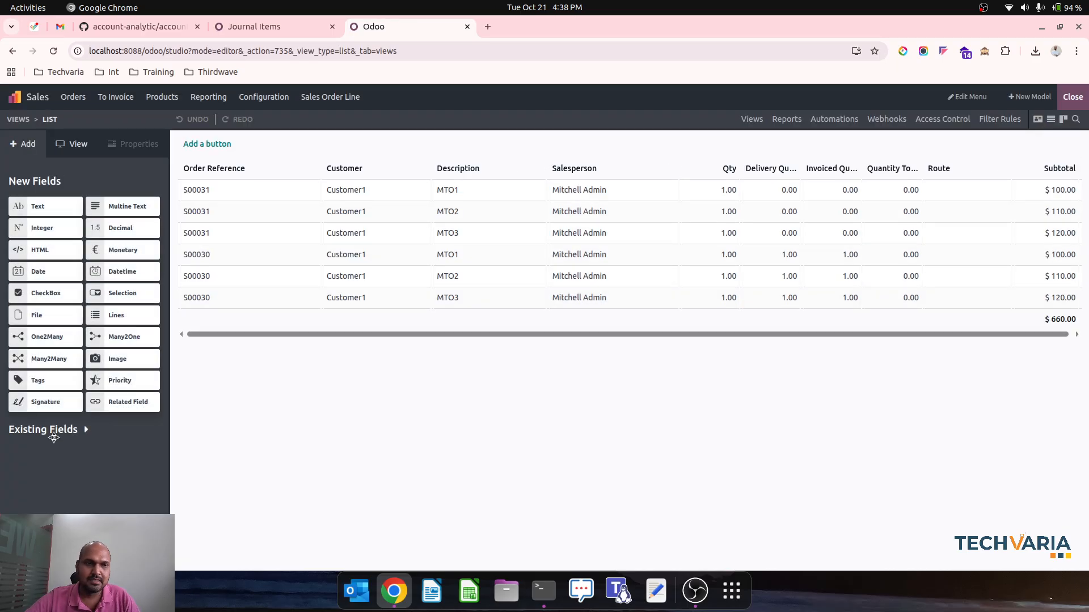
left_click(67, 429)
left_click_drag(85, 496, 556, 169)
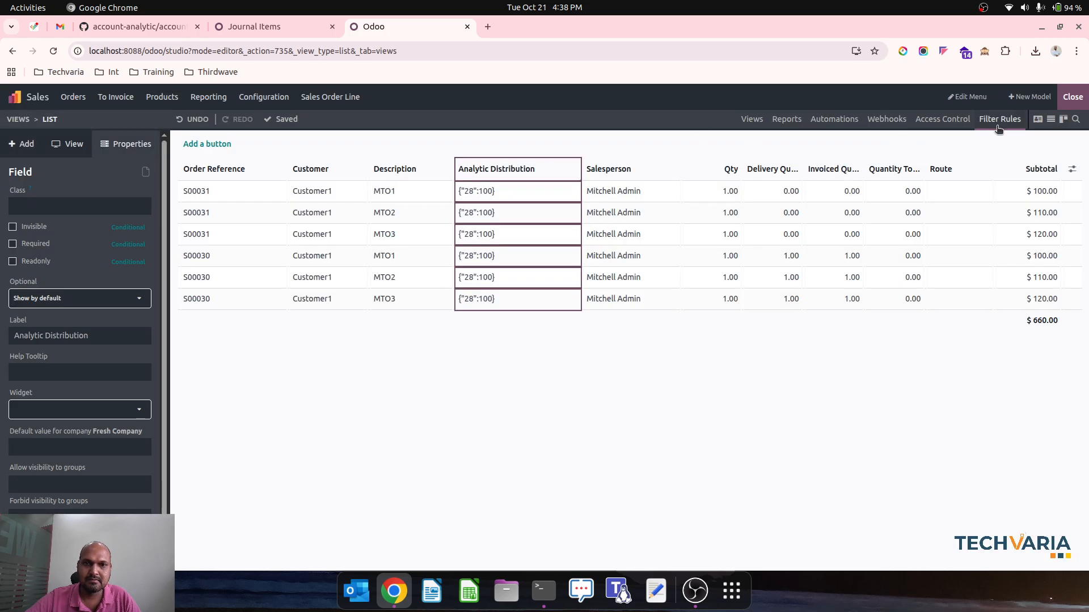
left_click(1072, 97)
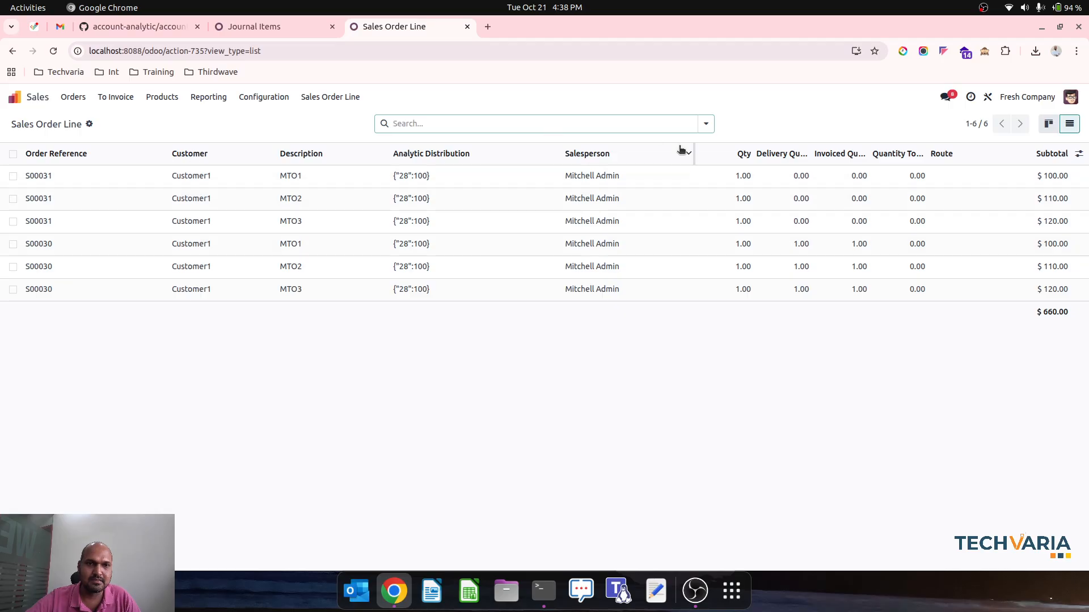
View the sales orders list and open the Quotations list to find the duplicated quotation
left_click(706, 125)
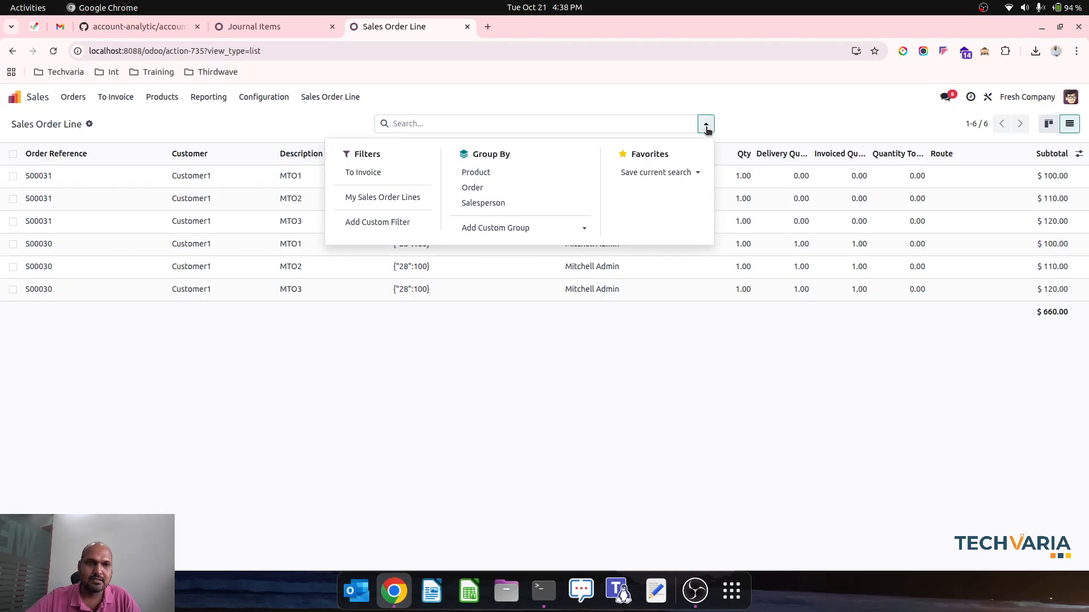
left_click(189, 114)
left_click(73, 96)
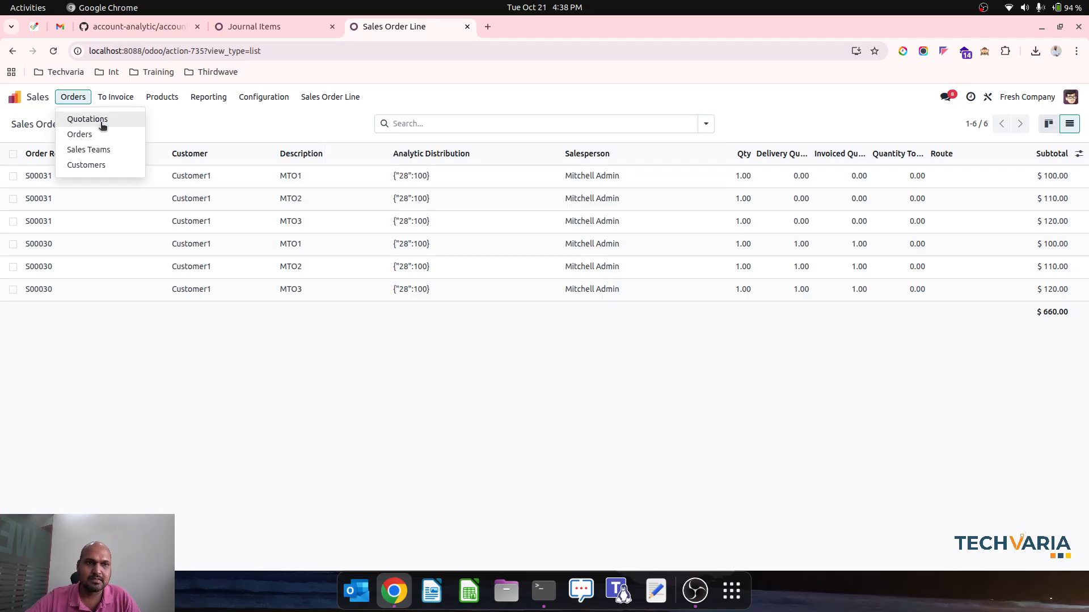
left_click(105, 134)
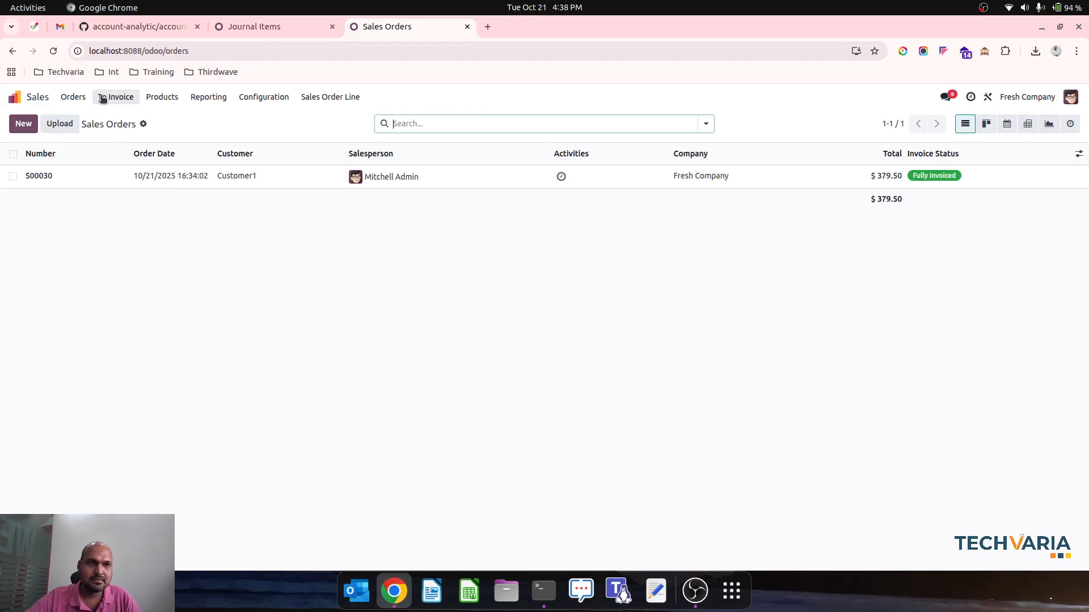
left_click(77, 97)
left_click(89, 117)
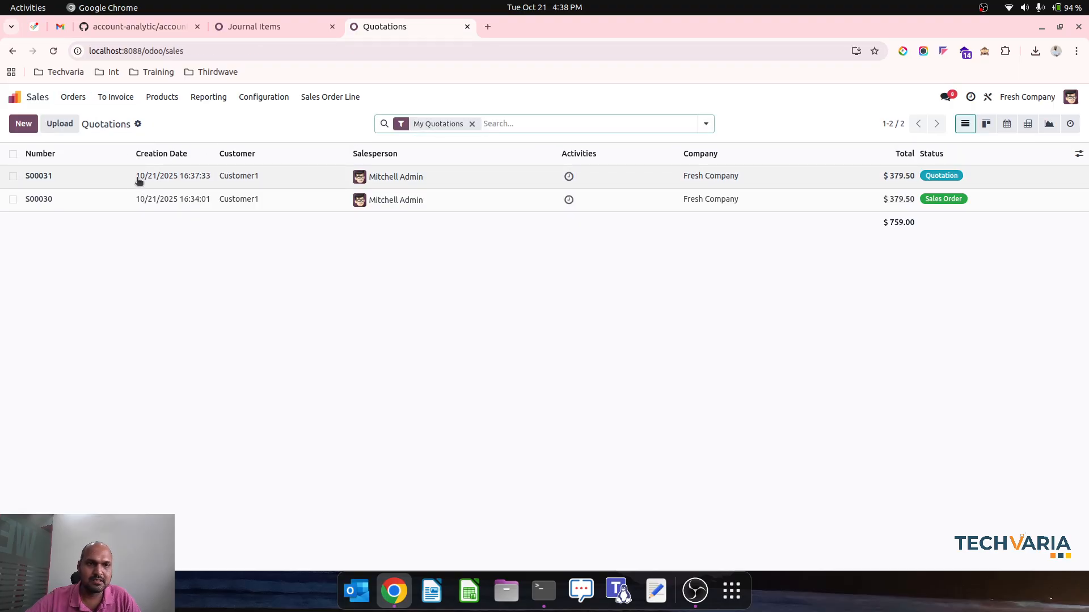
Open the duplicated quotation, change the MTO1 line's analytic distribution to WH2-Stock and save
left_click(106, 98)
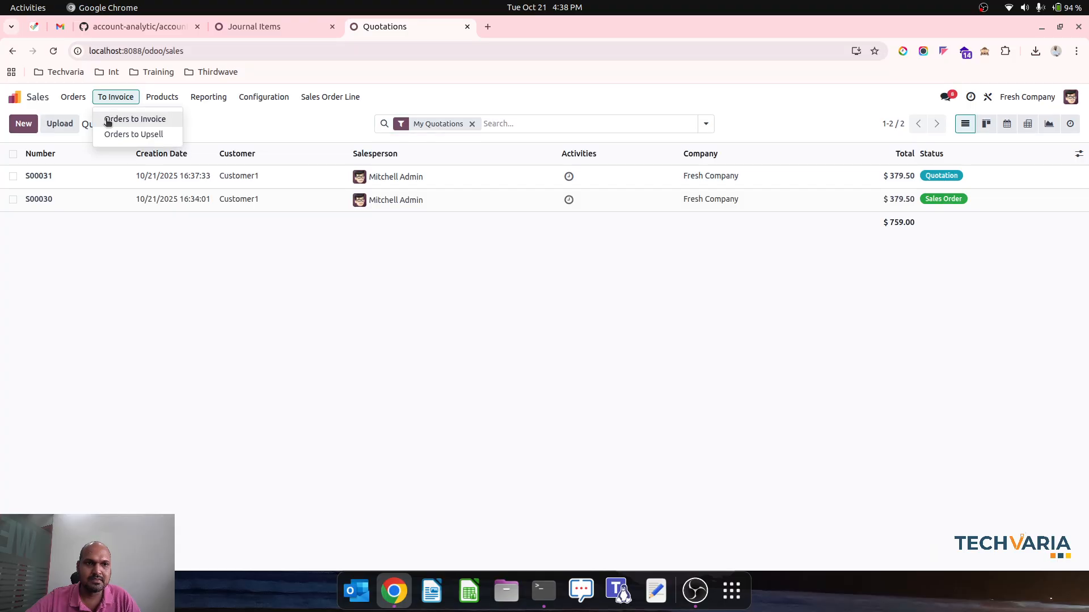
left_click(233, 177)
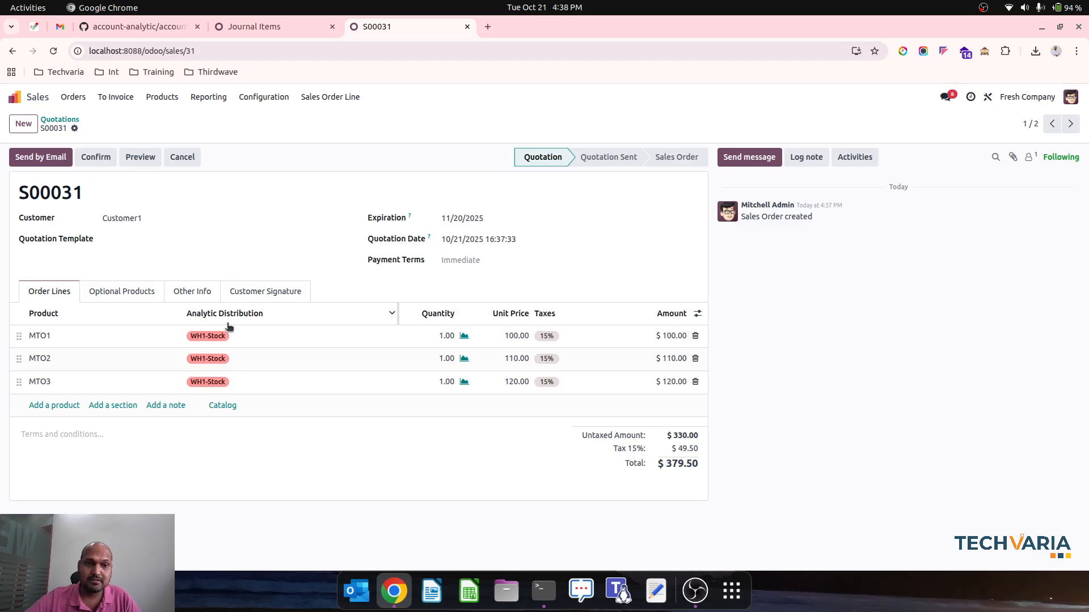
left_click(236, 340)
left_click(250, 340)
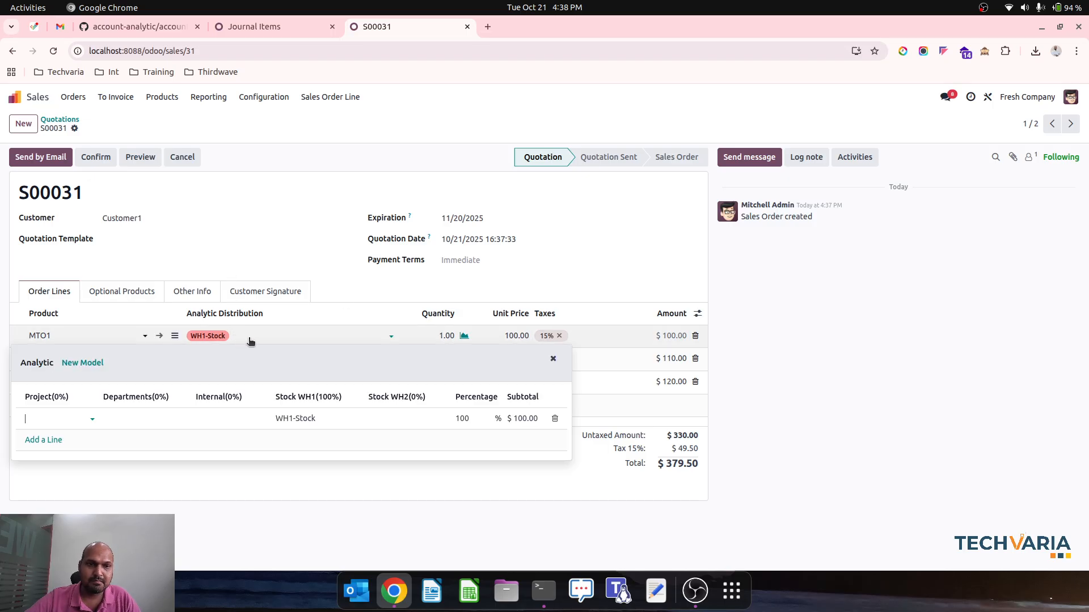
left_click(311, 419)
key("BackSpace")
left_click(419, 425)
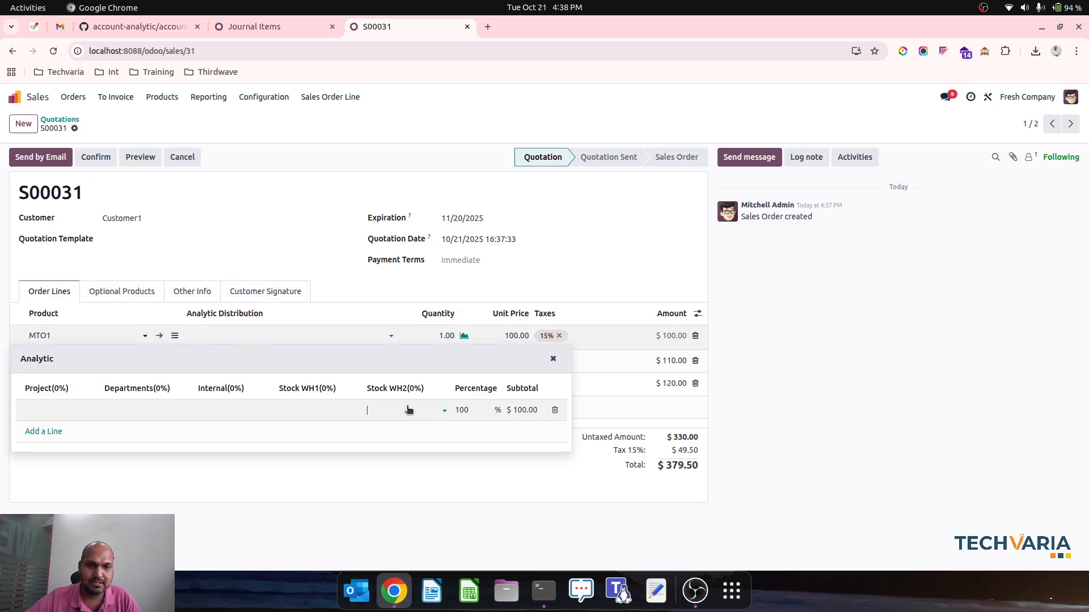
left_click(399, 429)
left_click(296, 219)
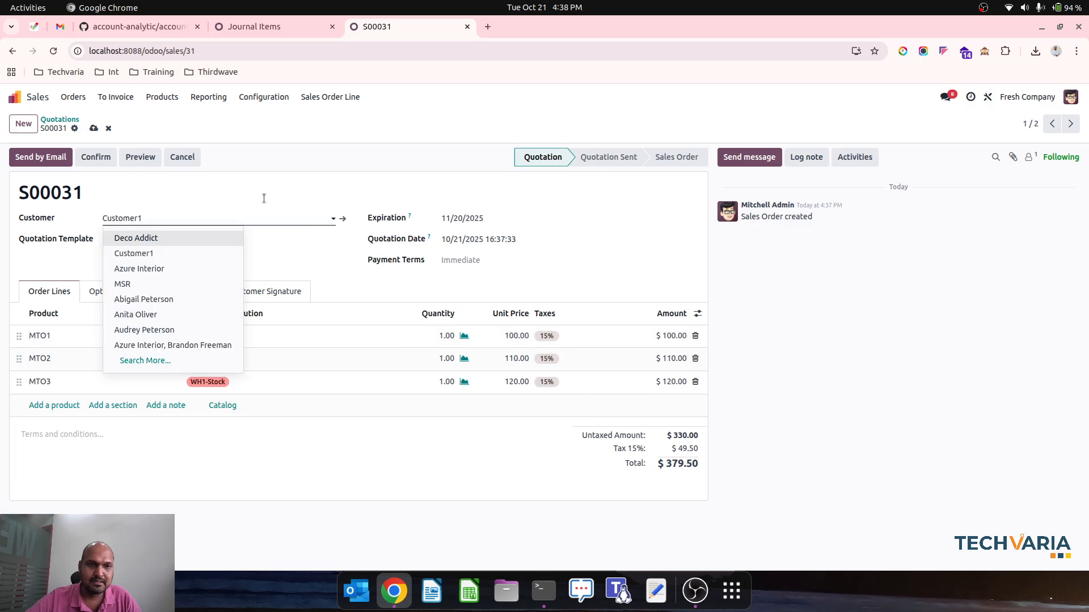
left_click(261, 127)
left_click(94, 128)
Show the sales order lines in list view to check their analytic distribution
left_click(116, 97)
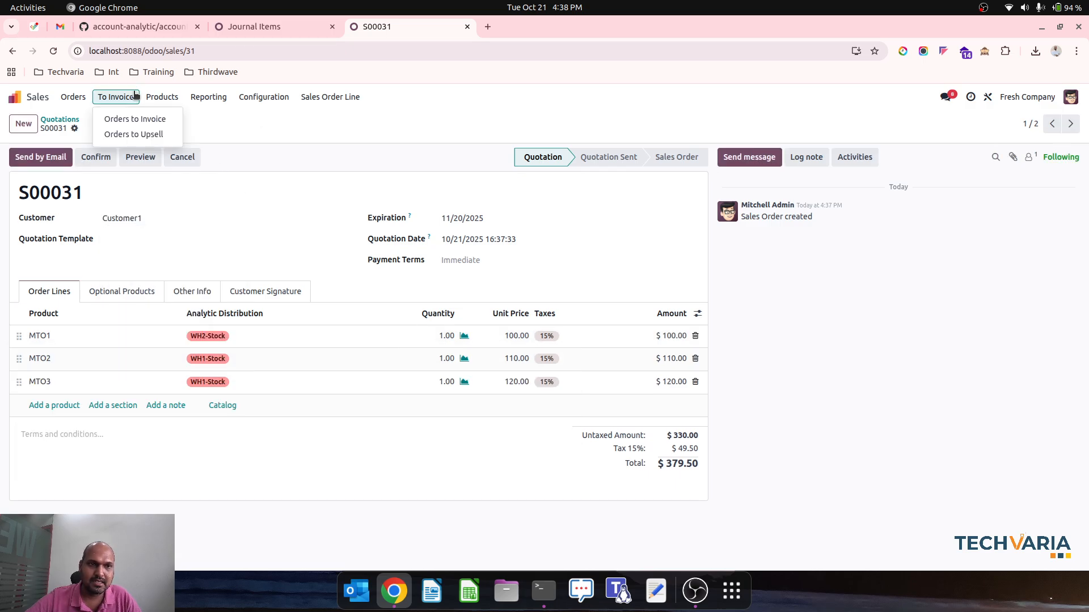
left_click(133, 134)
left_click(73, 97)
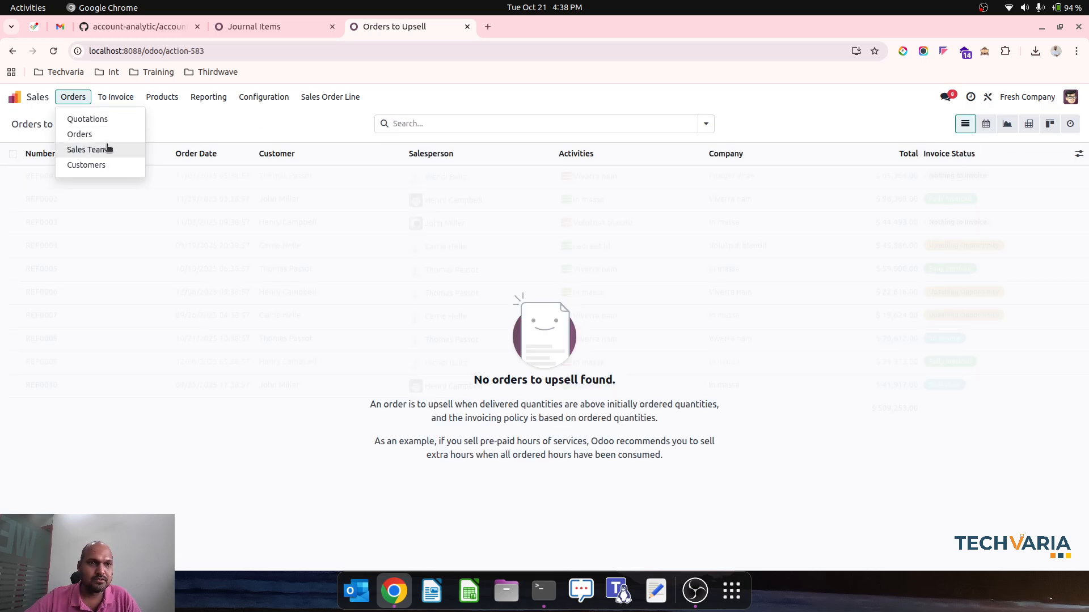
left_click(331, 100)
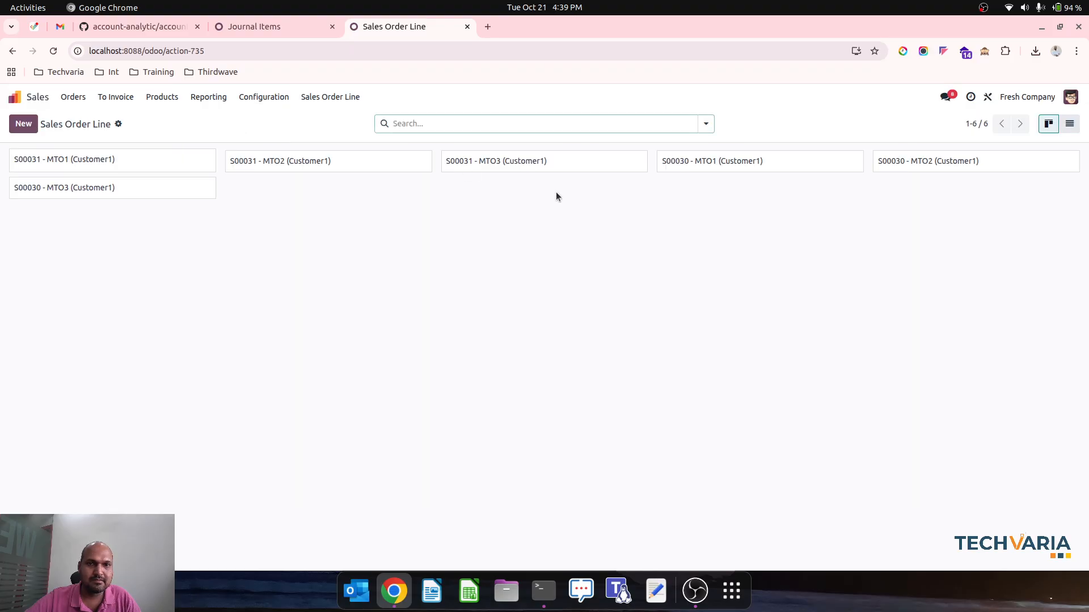
left_click(1070, 124)
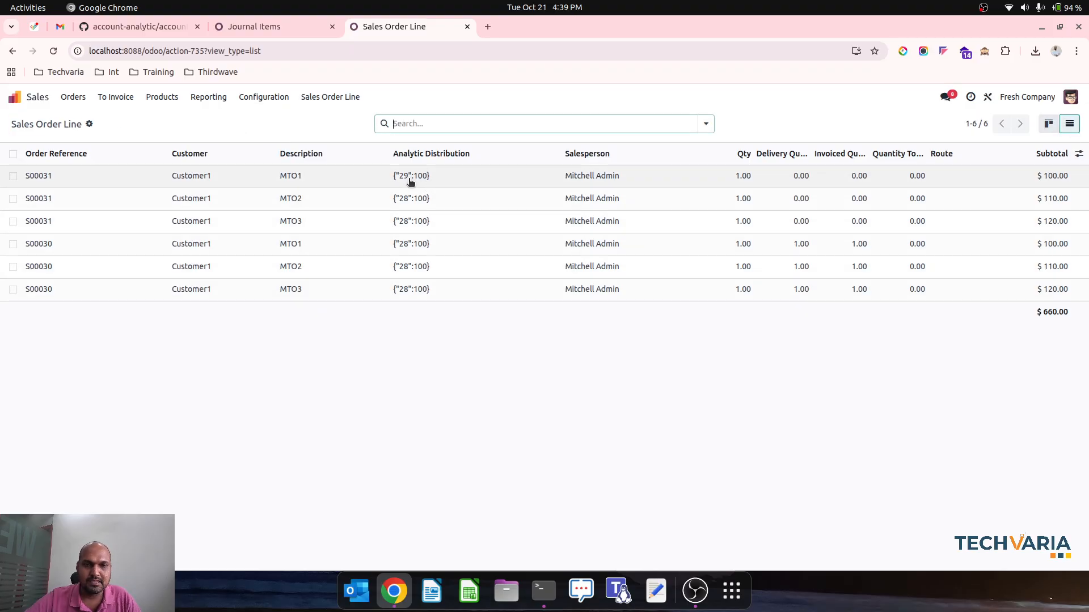
Try to bulk-edit the analytic distribution of the duplicated quotation's three lines from the sales order line list
left_click(12, 177)
left_click(13, 198)
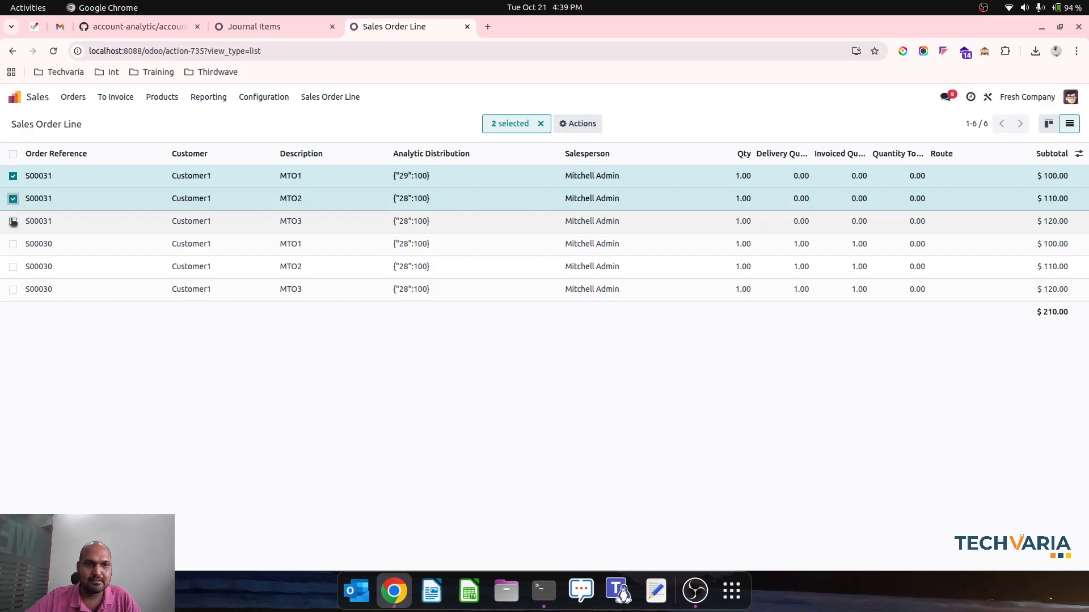
left_click(13, 221)
left_click(431, 200)
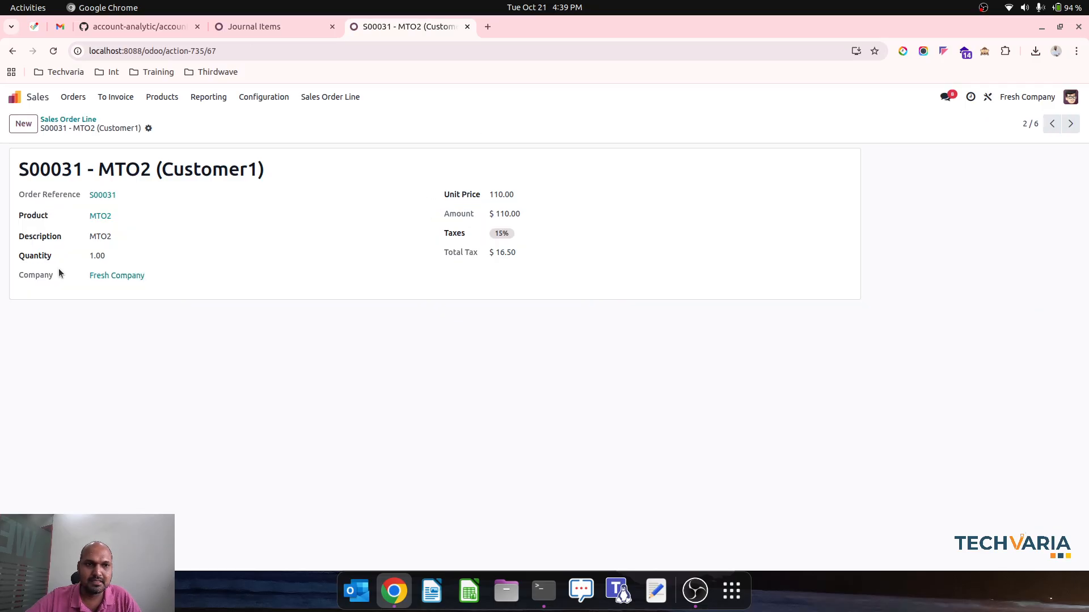
left_click(71, 120)
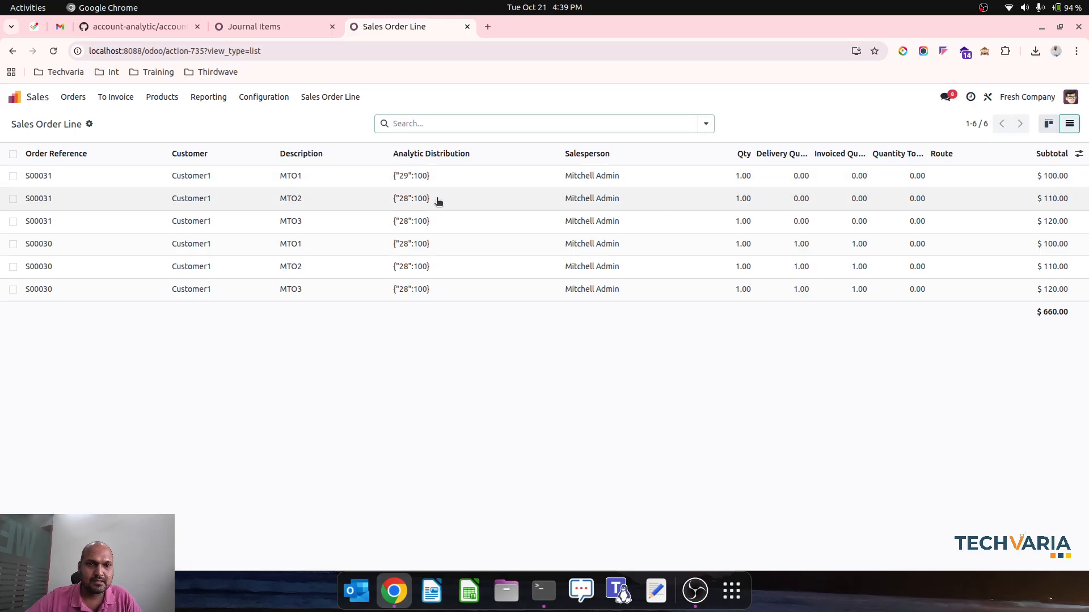
left_click(13, 176)
left_click(13, 198)
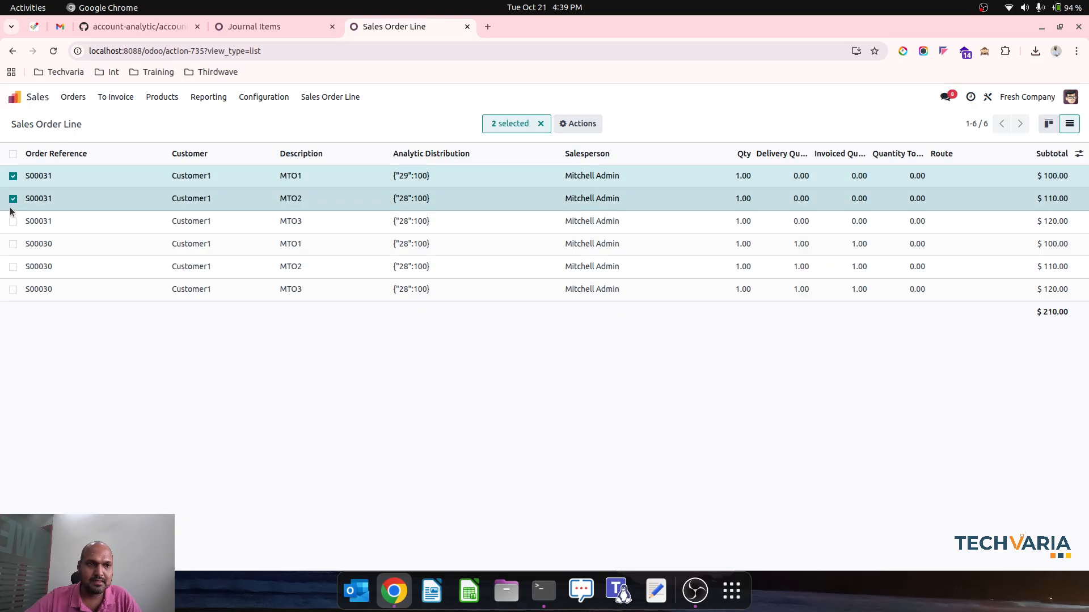
left_click(13, 221)
left_click(598, 123)
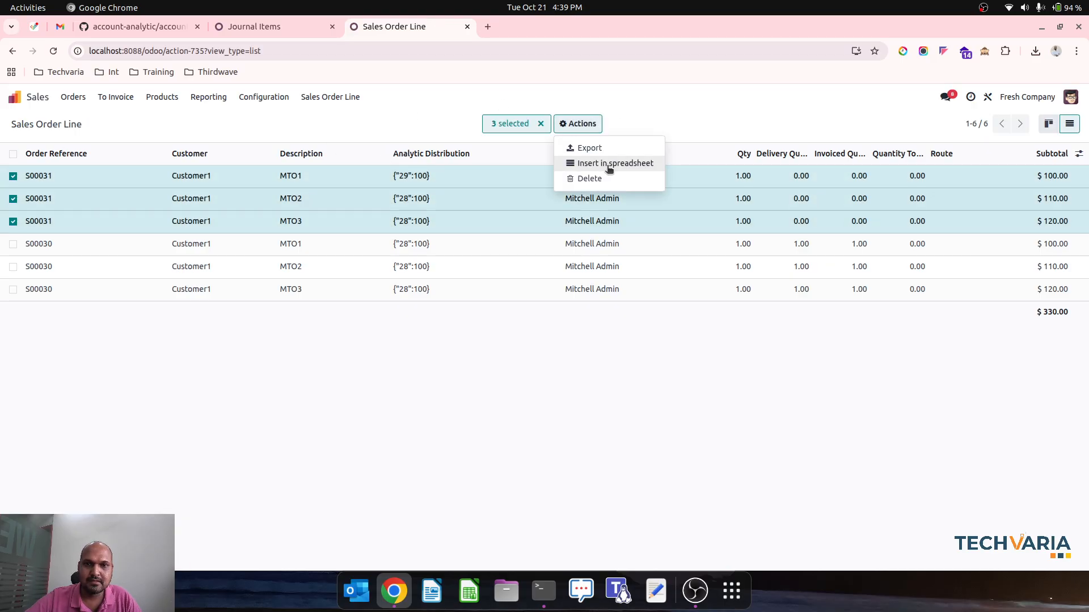
left_click(648, 108)
Reopen the duplicated quotation and change the MTO2 line's analytic distribution to WH2-Stock
left_click(73, 97)
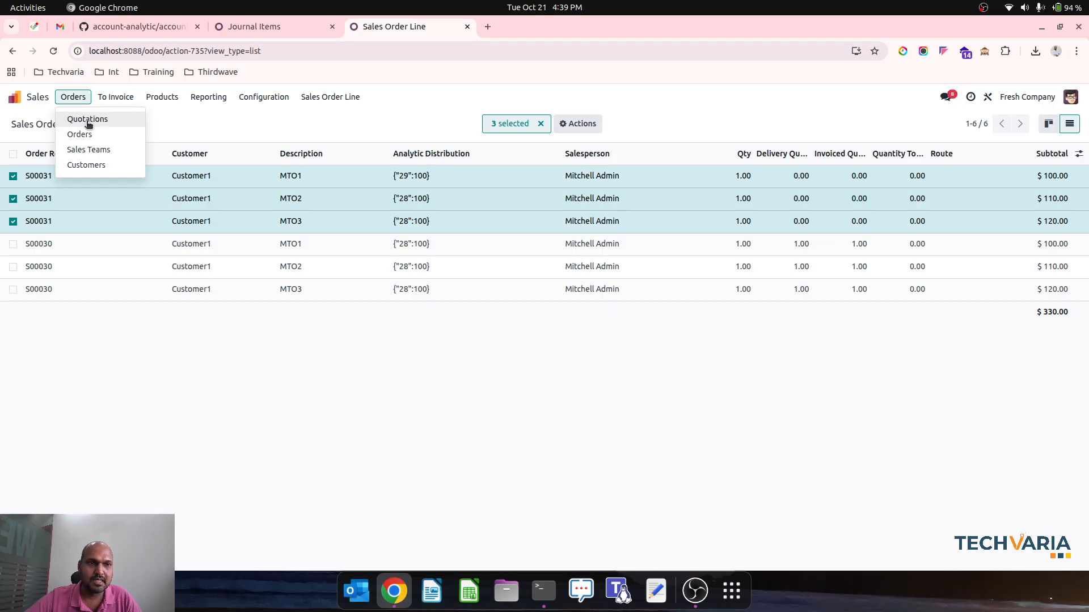
left_click(90, 123)
left_click(99, 181)
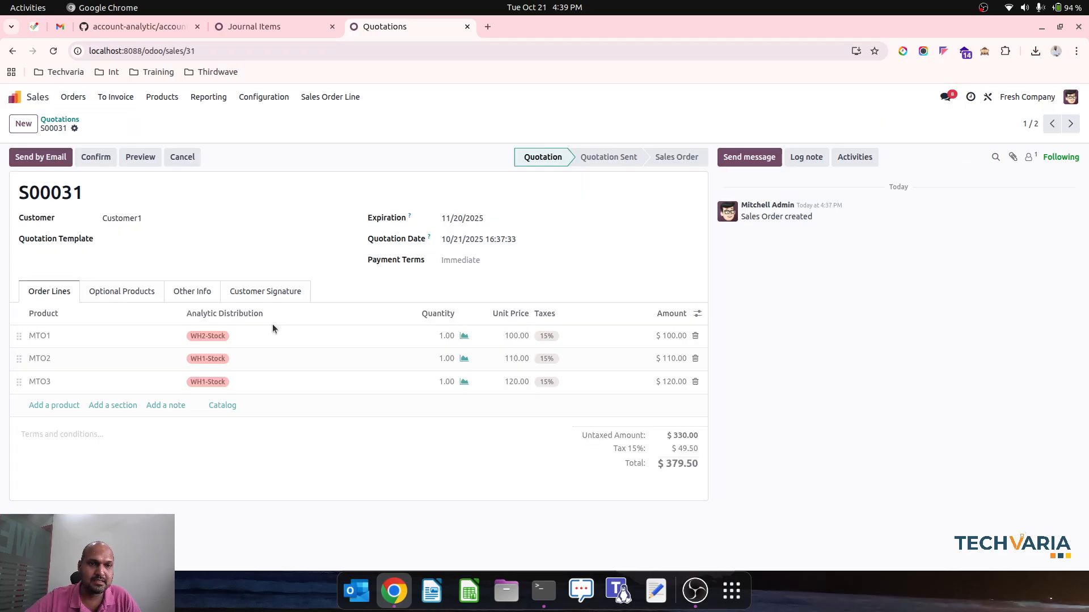
left_click(247, 353)
left_click(321, 443)
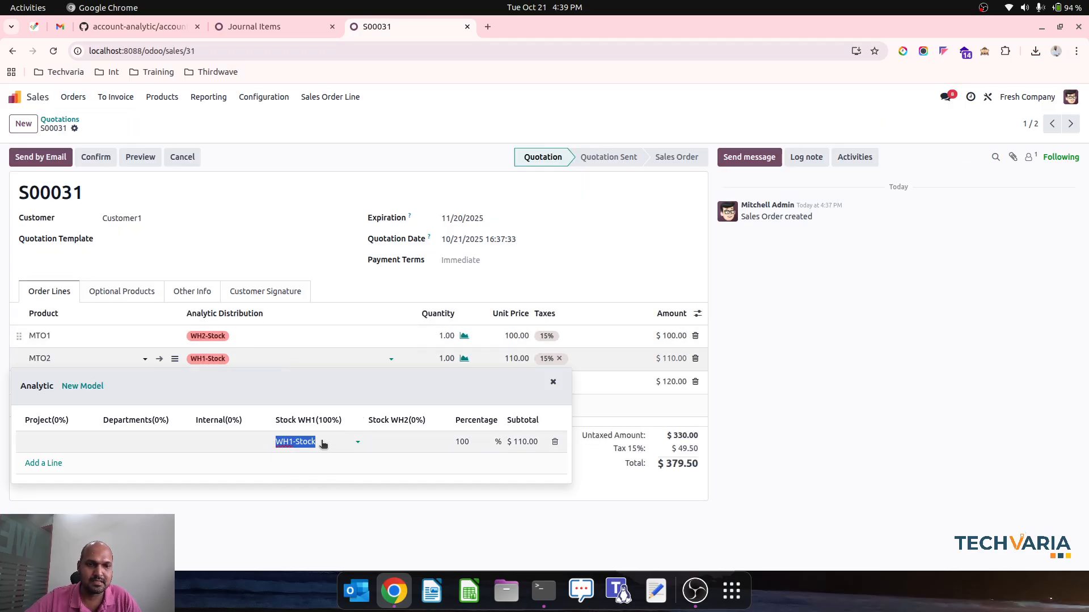
key("BackSpace")
left_click(414, 445)
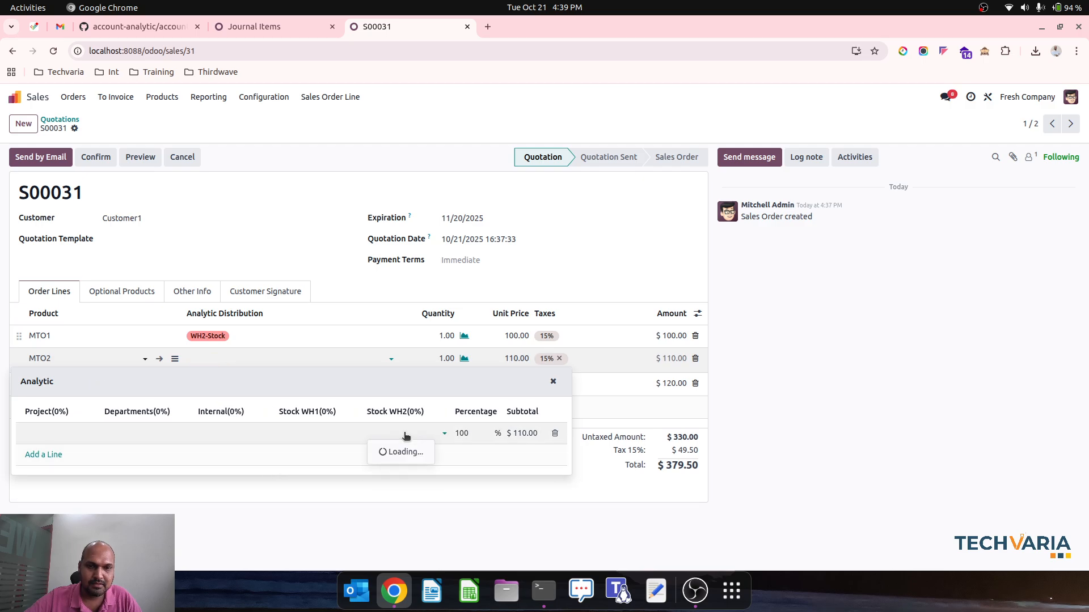
left_click(401, 452)
left_click(312, 259)
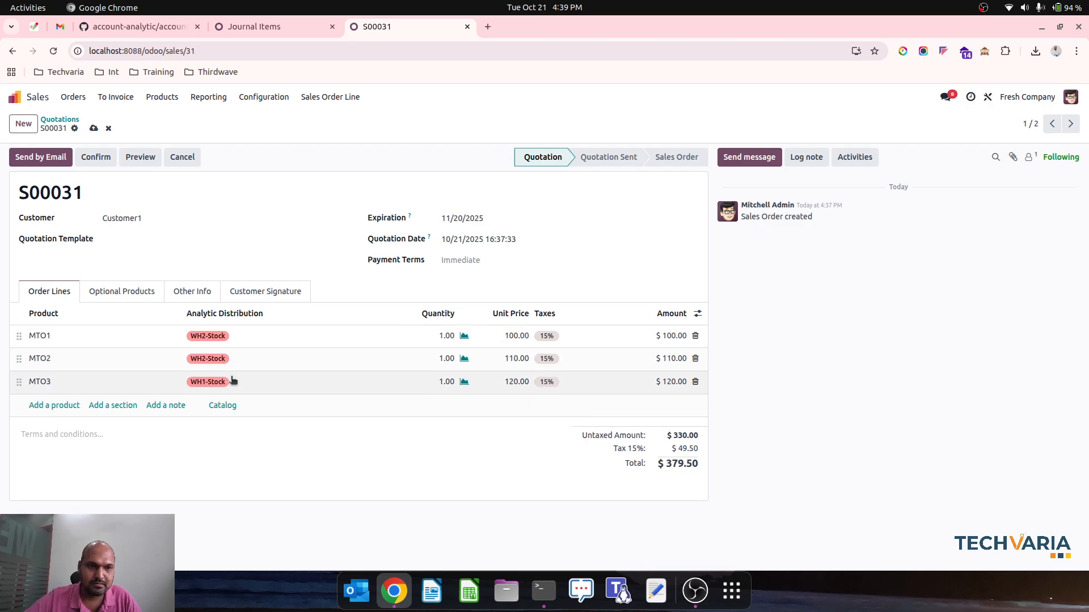
Change the MTO3 line's analytic distribution to WH2-Stock
left_click(316, 386)
left_click(324, 468)
key("BackSpace")
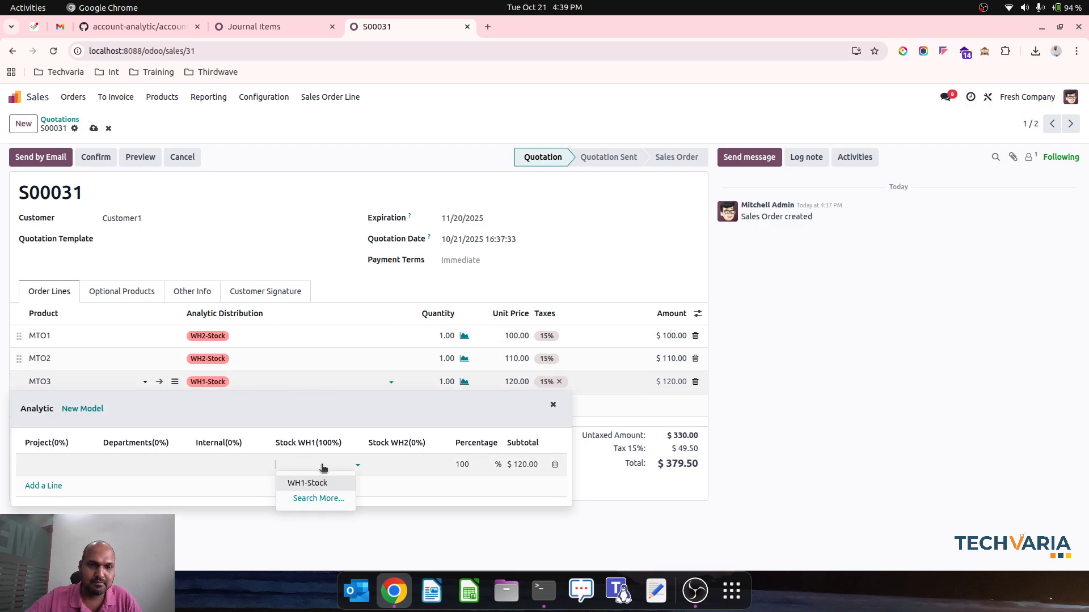
left_click(401, 464)
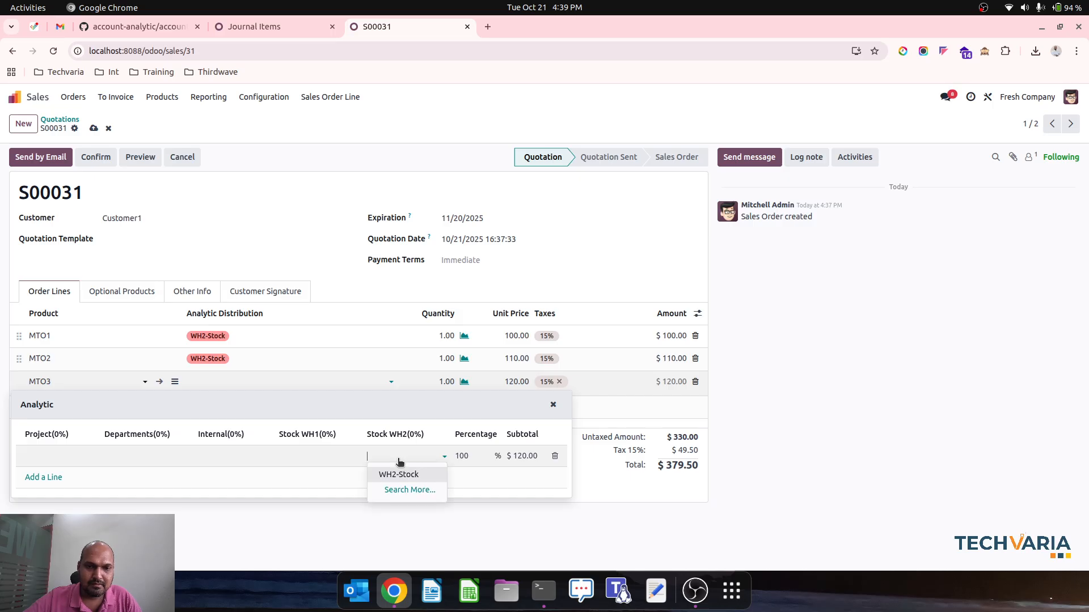
left_click(400, 476)
left_click(331, 270)
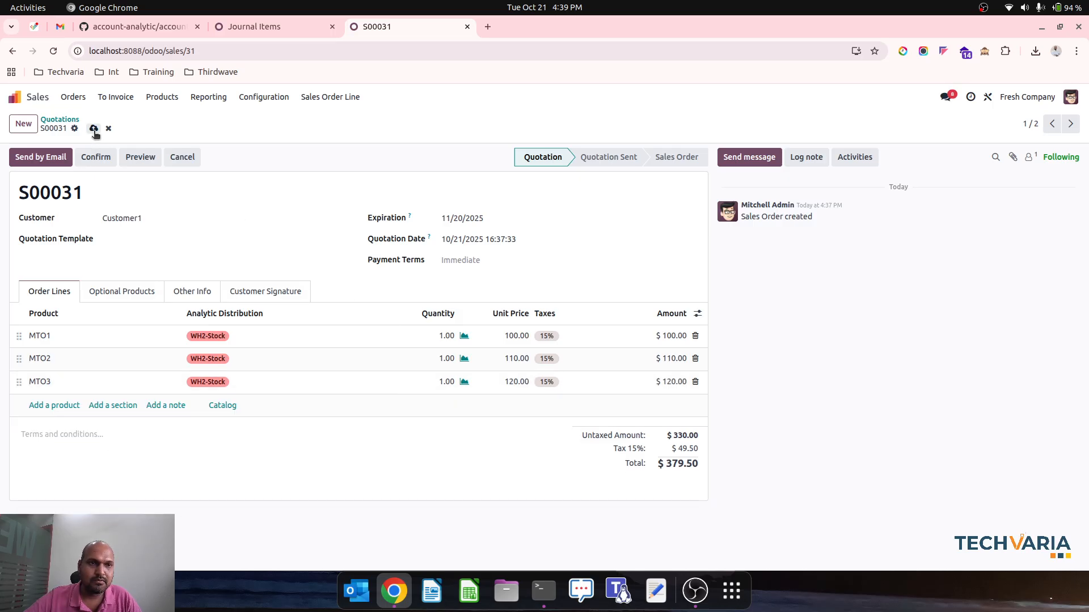
Confirm the quotation and open the detailed moves of its delivery
left_click(96, 157)
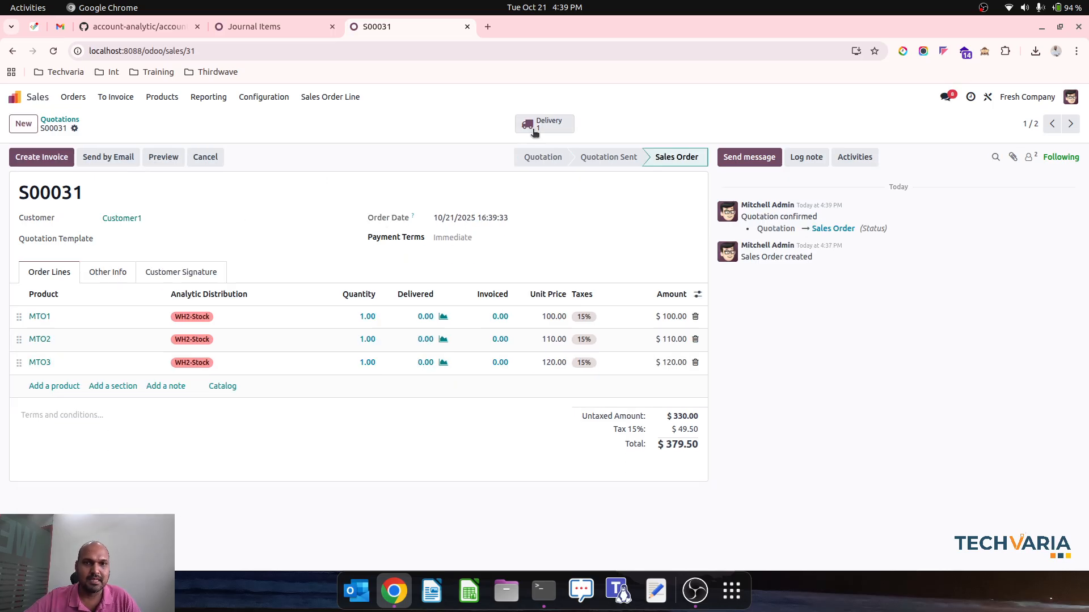
left_click(534, 127)
left_click(544, 124)
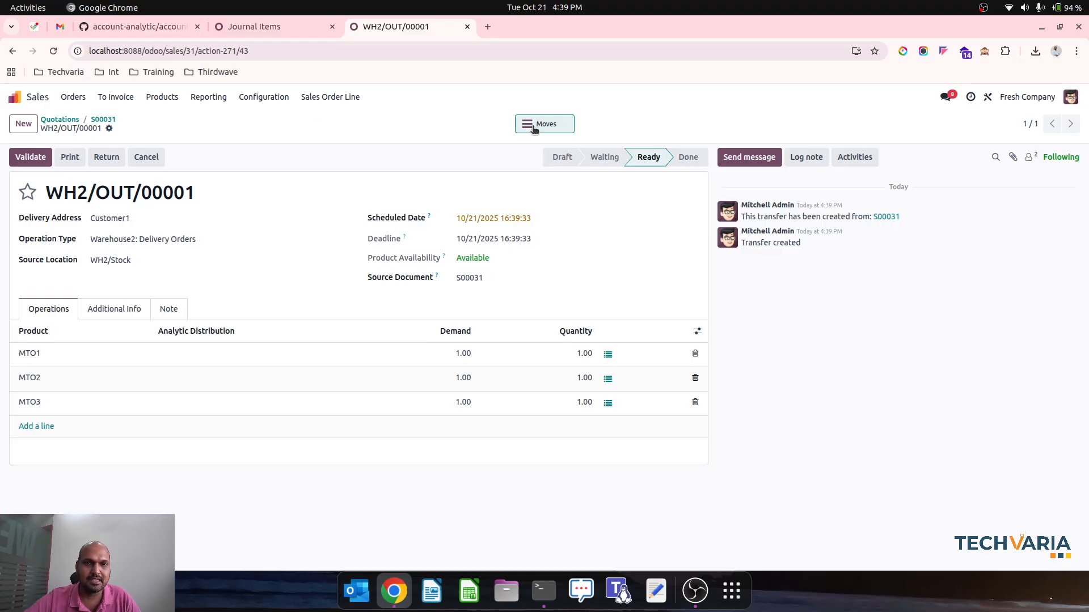
Set the analytic distribution of all three delivery moves to WH2-Stock, then validate the delivery and return to the sales order
left_click(13, 157)
left_click(254, 188)
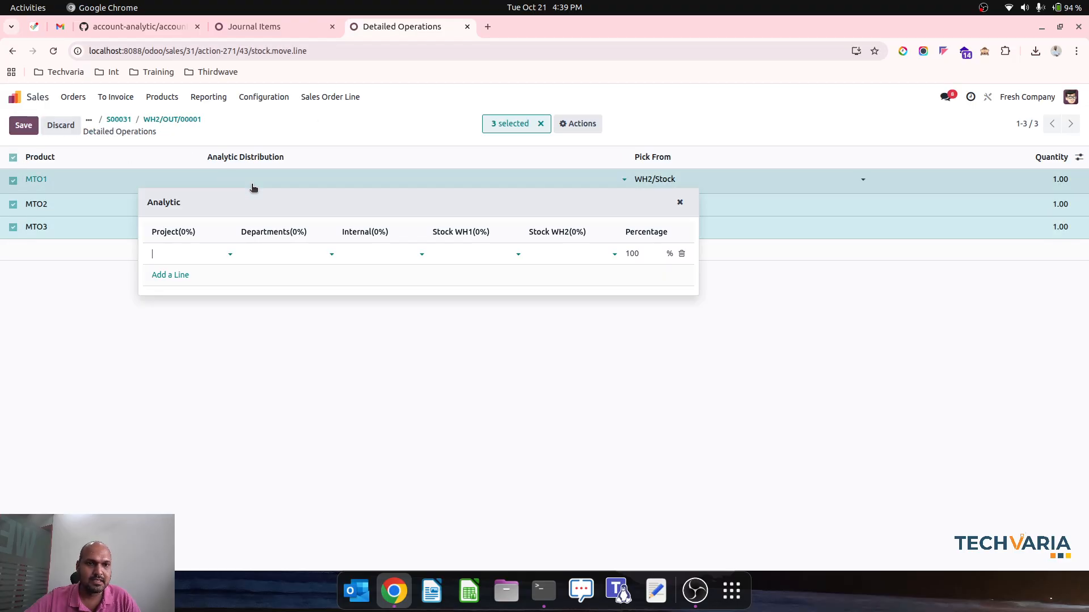
left_click(556, 253)
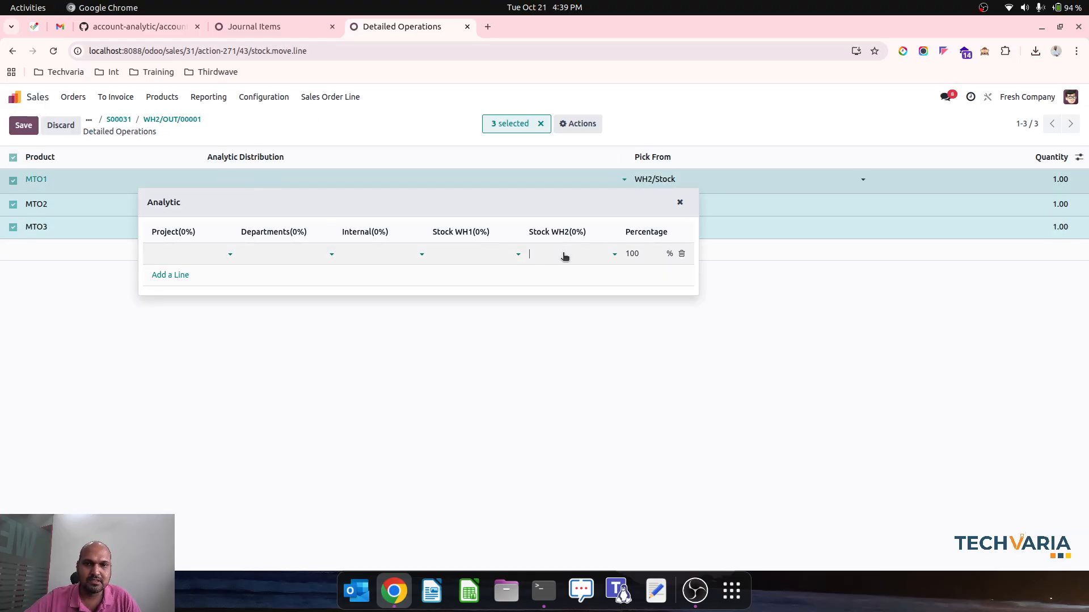
left_click(559, 272)
left_click(279, 342)
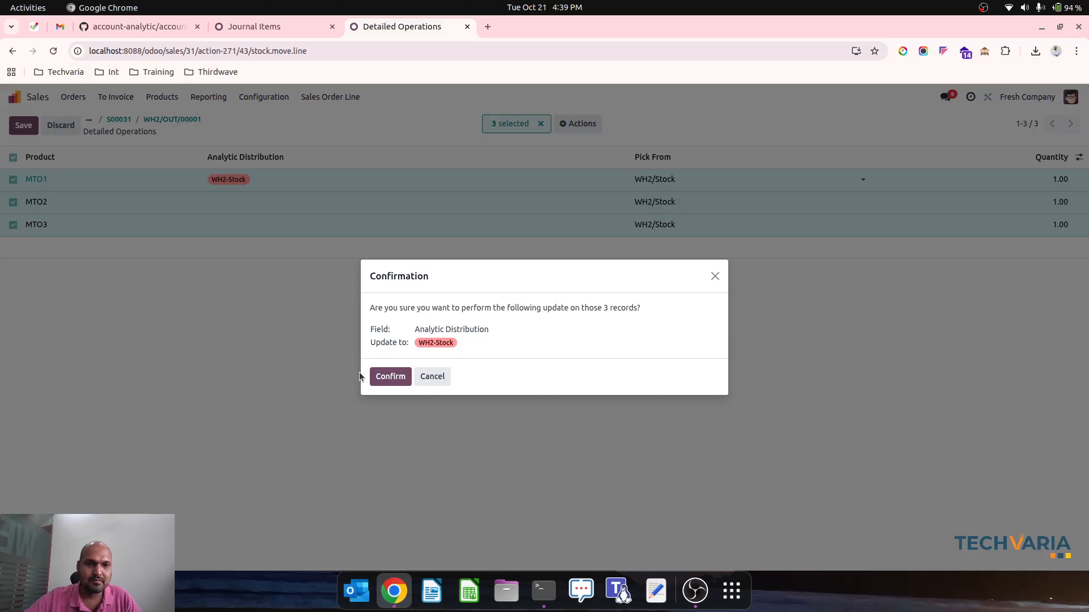
left_click(386, 377)
left_click(133, 118)
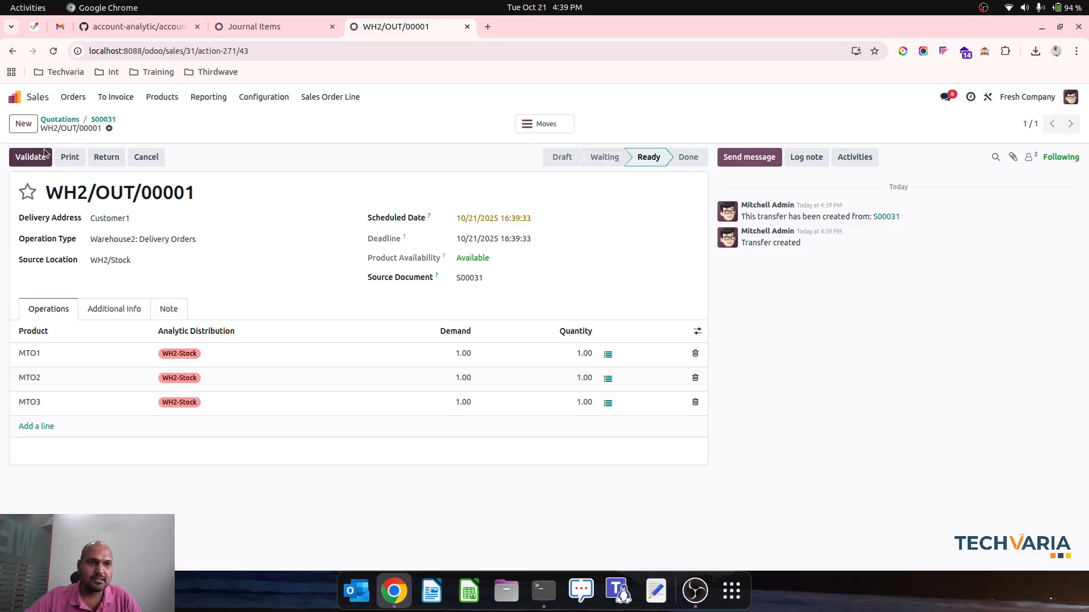
left_click(24, 157)
left_click(102, 119)
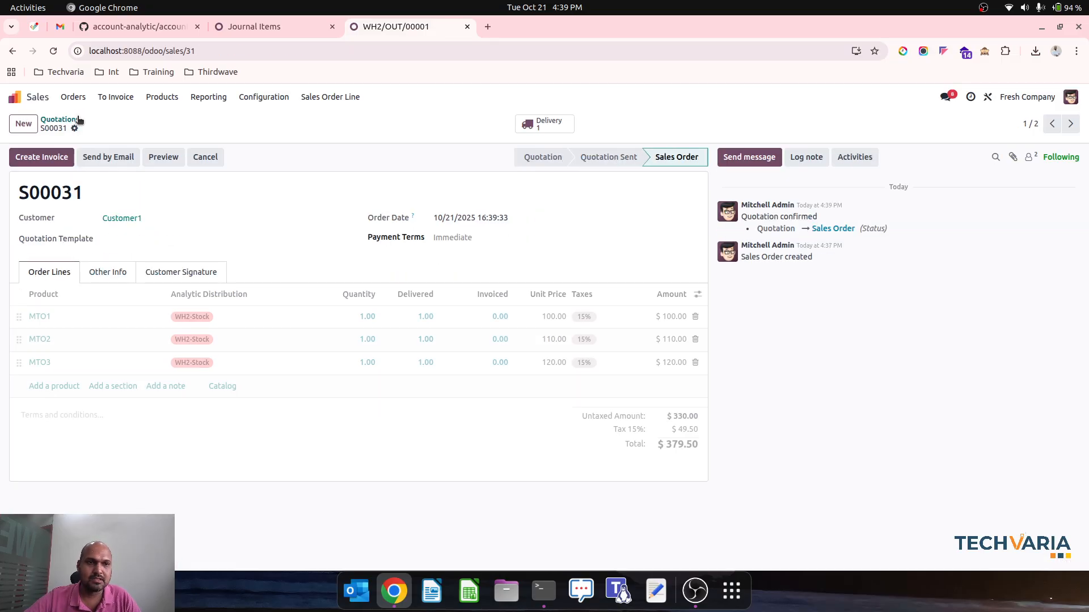
Open the Balance Sheet report in Accounting to examine the stock balances per warehouse plan
left_click(256, 26)
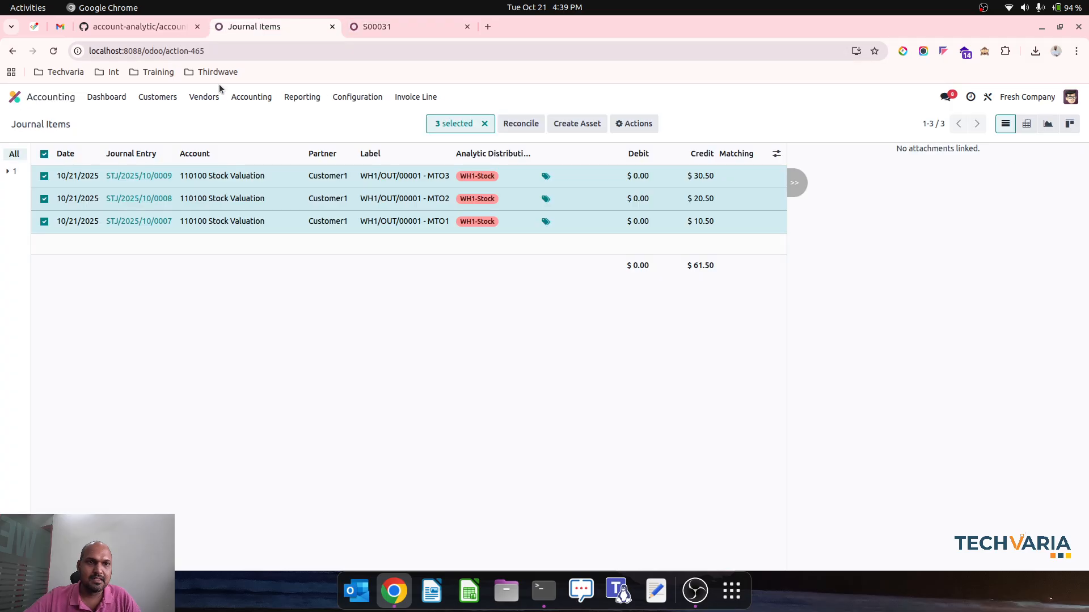
left_click(347, 99)
left_click(302, 97)
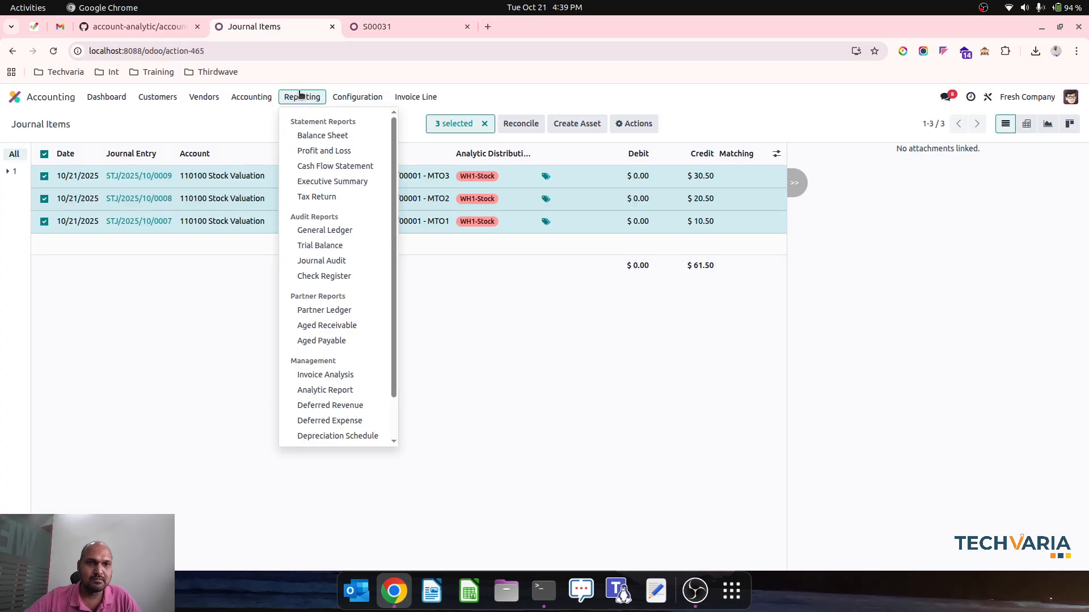
left_click(321, 136)
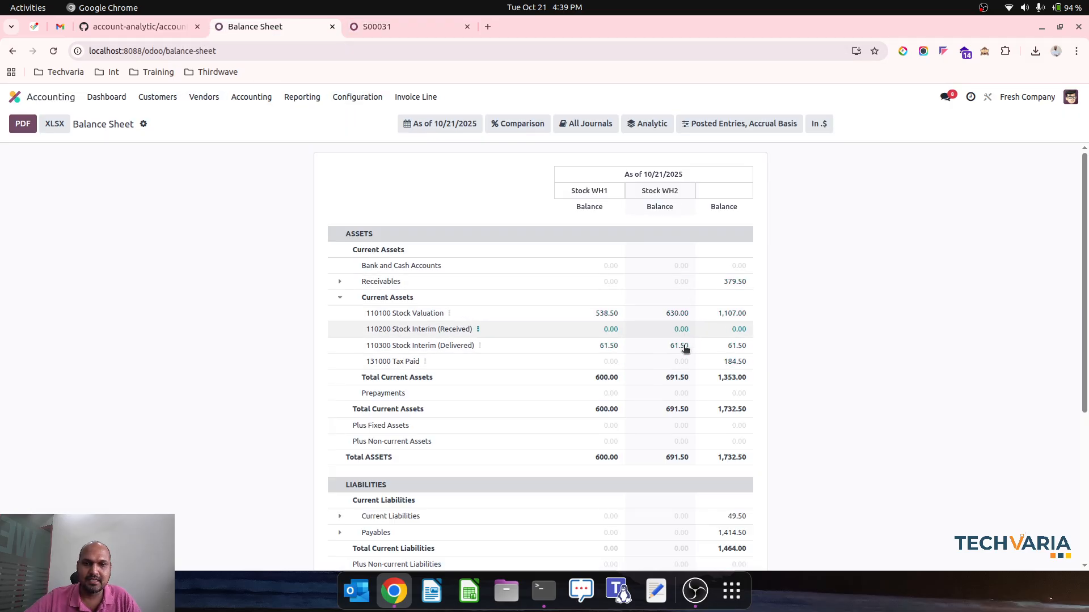
Create a regular draft invoice from the sales order and show its journal items
left_click(382, 25)
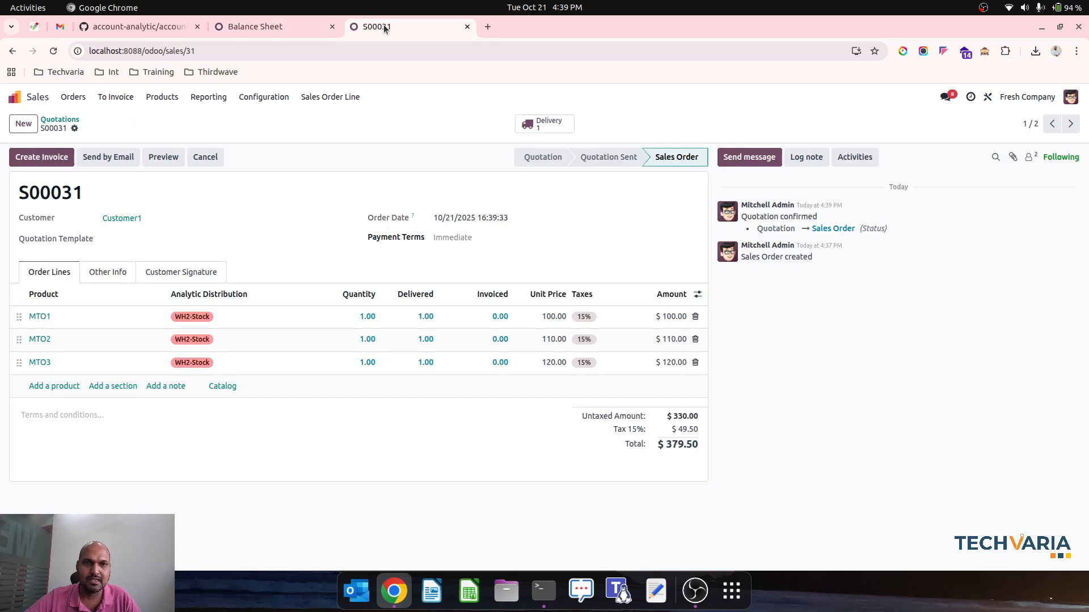
left_click(40, 157)
left_click(294, 384)
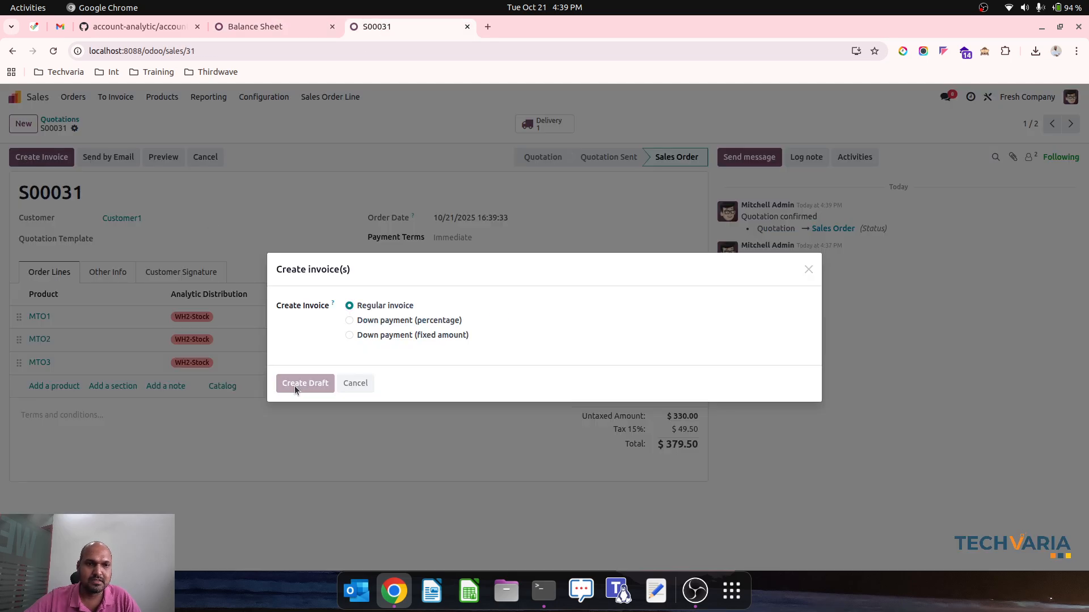
left_click(108, 331)
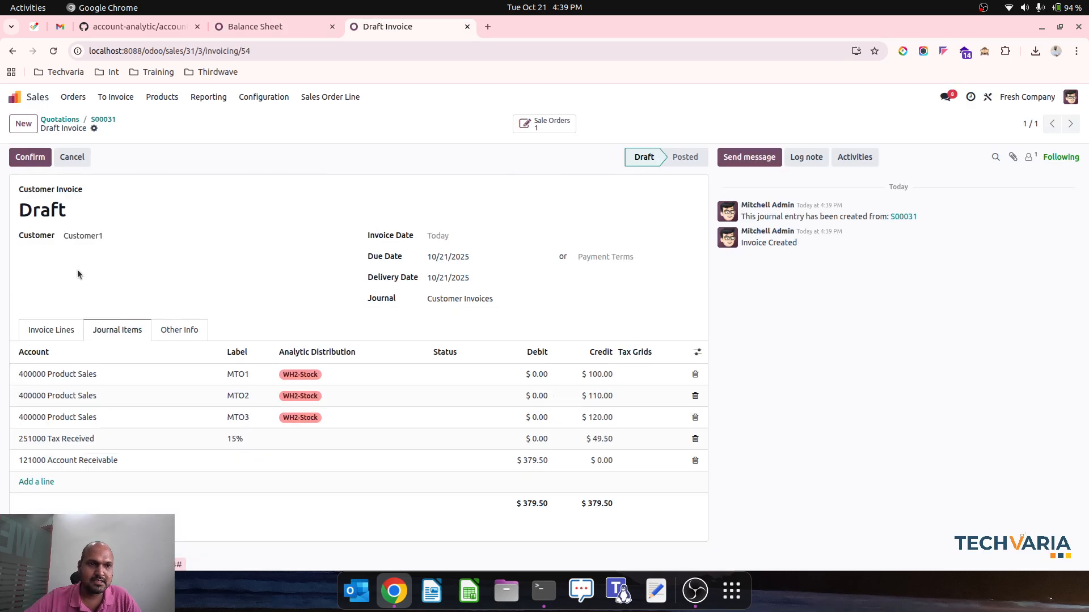
Post the draft customer invoice, return to its sales order and switch to the Accounting app
left_click(30, 157)
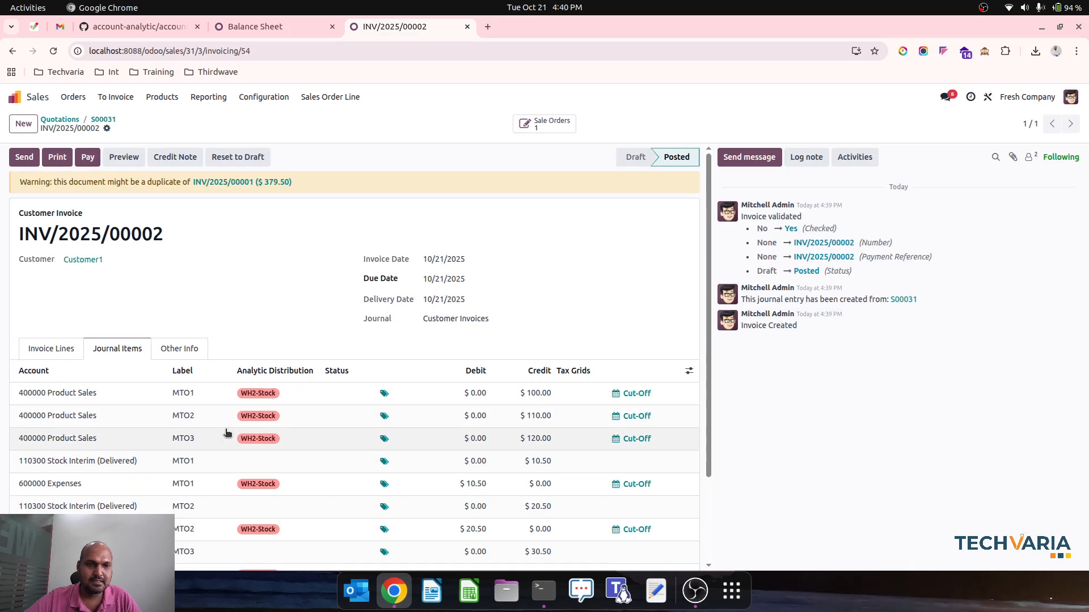
left_click(97, 120)
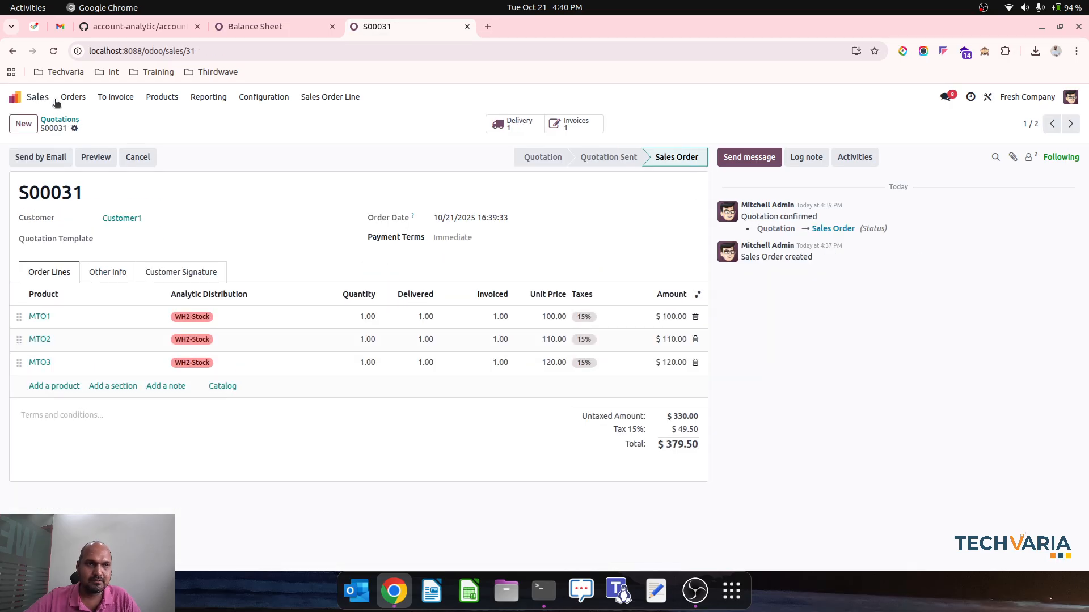
left_click(14, 96)
type("ac")
key("Return")
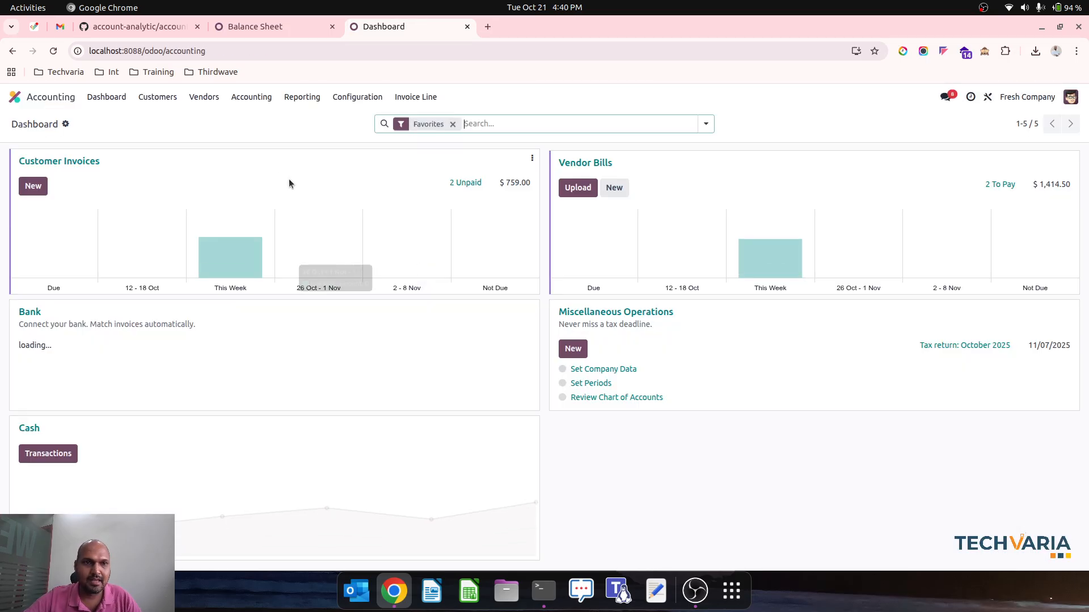
Open the customer invoices list and compare the journal items and analytic distribution of both posted invoices
left_click(160, 99)
left_click(170, 121)
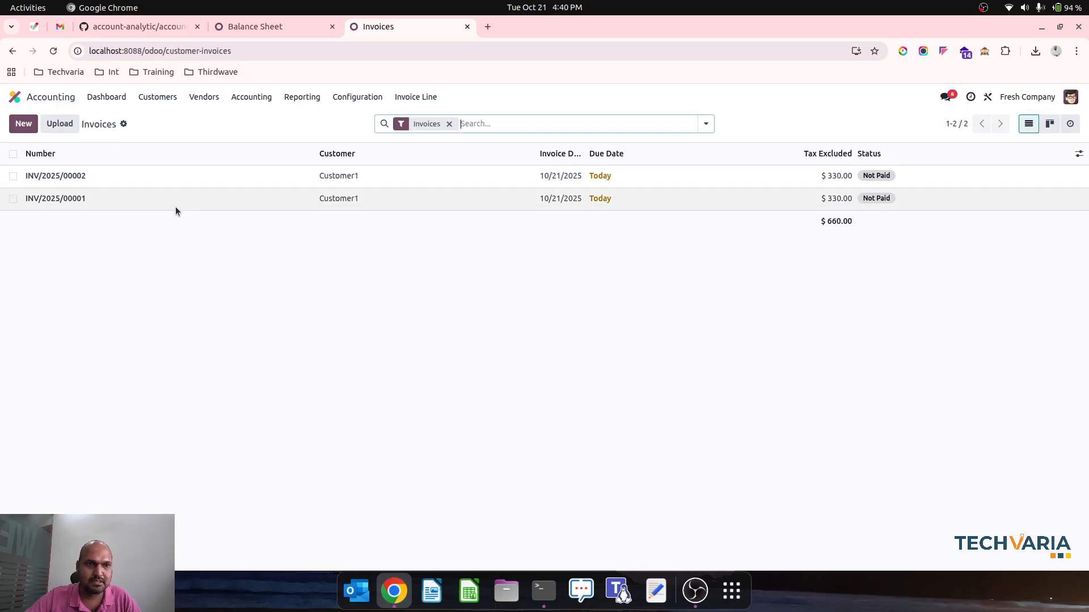
left_click(175, 206)
left_click(143, 354)
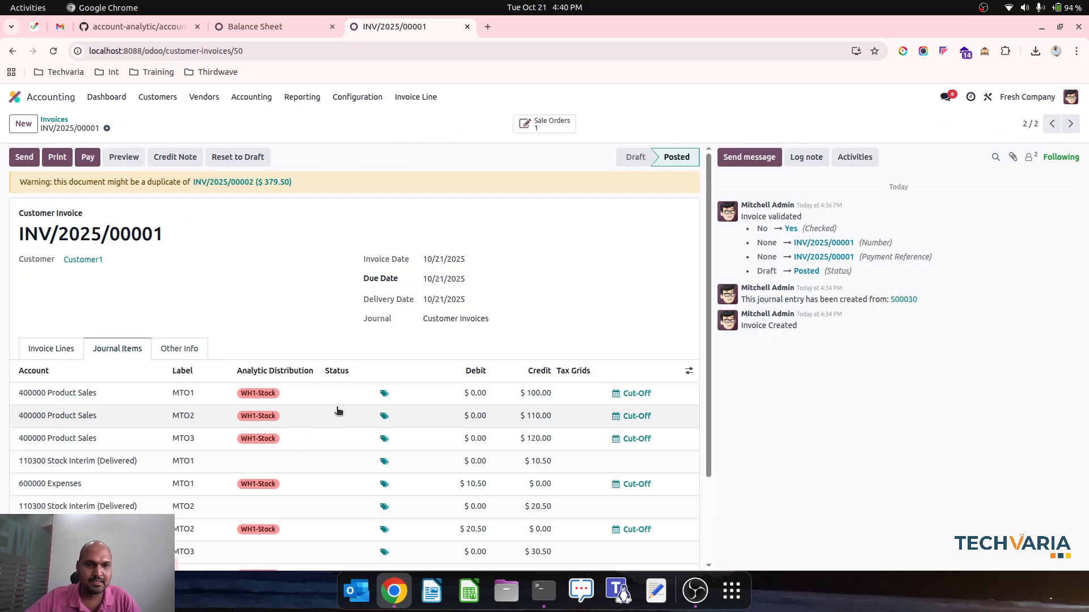
scroll(369, 459, "down", 2)
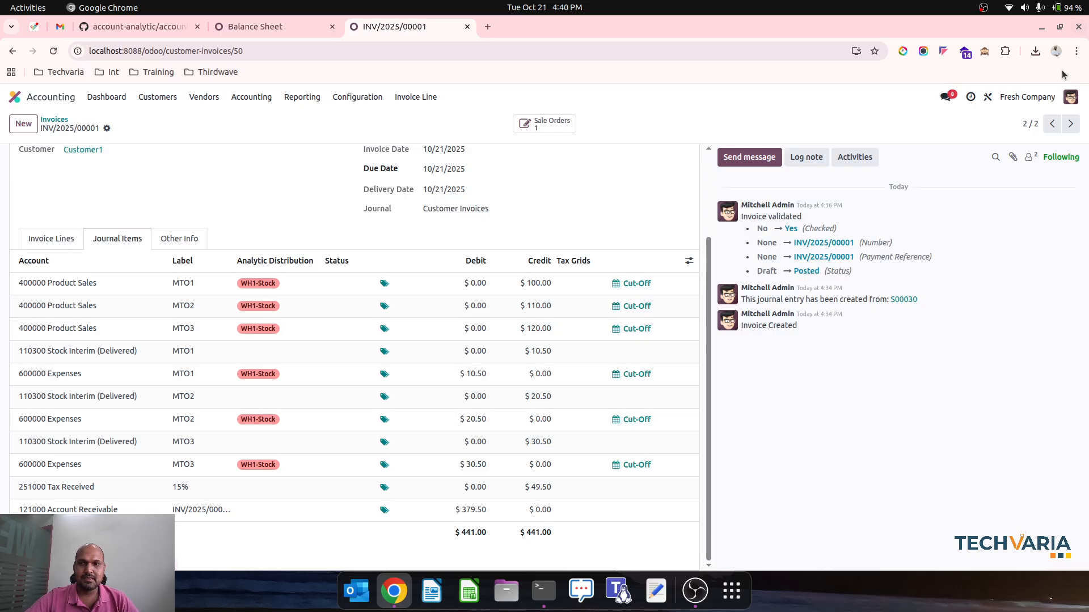
left_click(1051, 124)
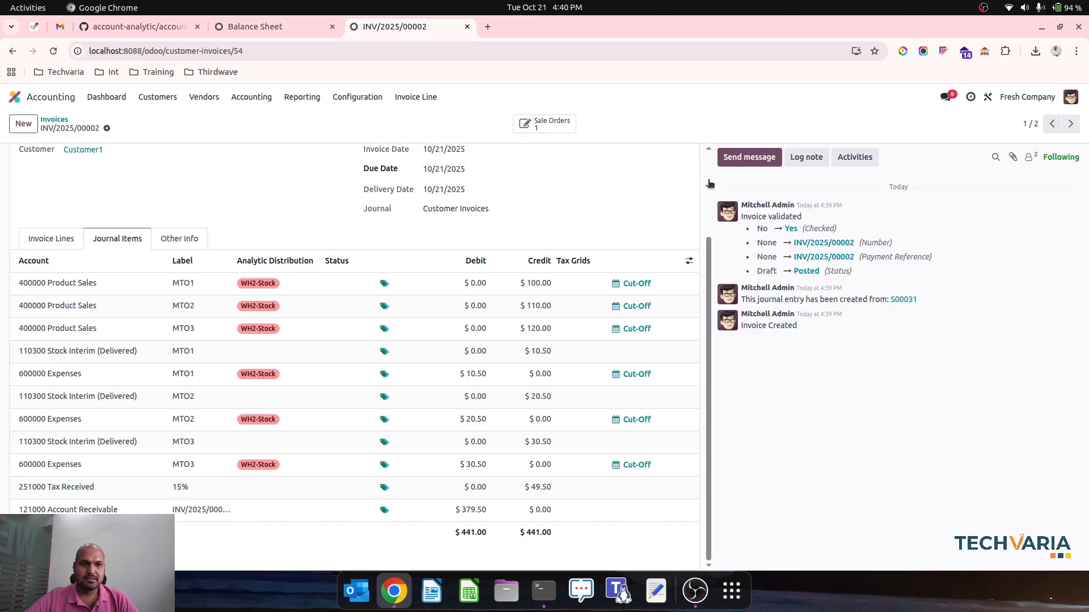
scroll(244, 211, "up", 2)
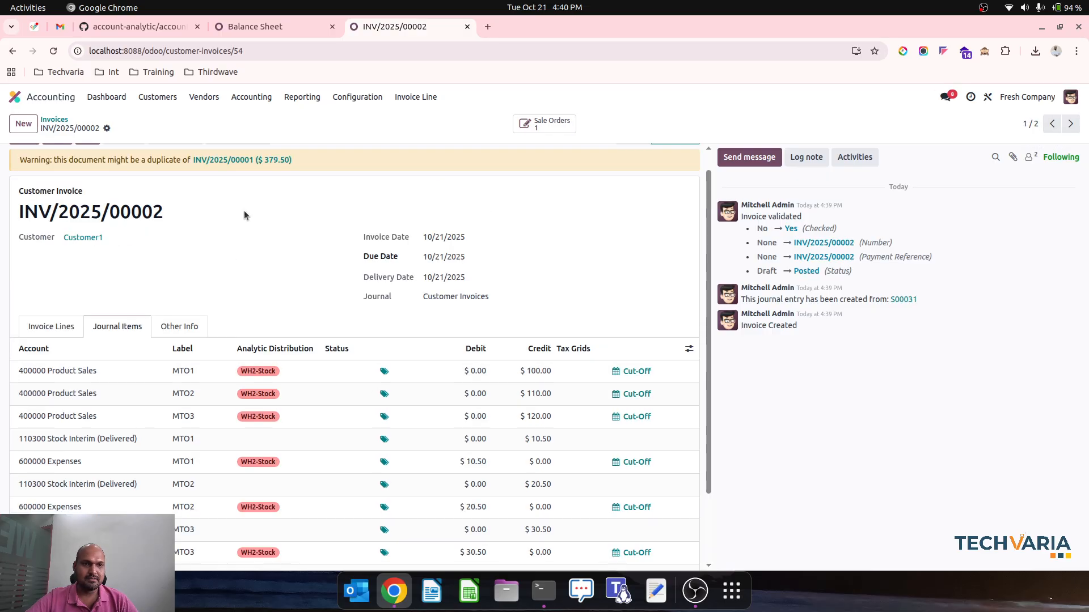
Open the Journal Items list in Accounting and search the posted journal items for WH1
left_click(281, 100)
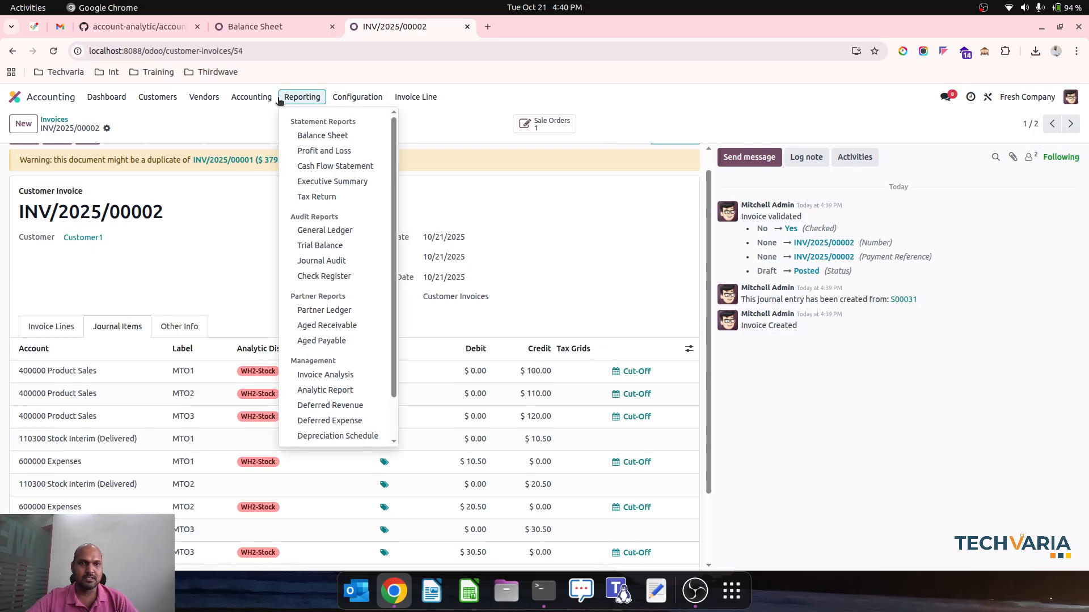
mouse_move(269, 99)
left_click(277, 134)
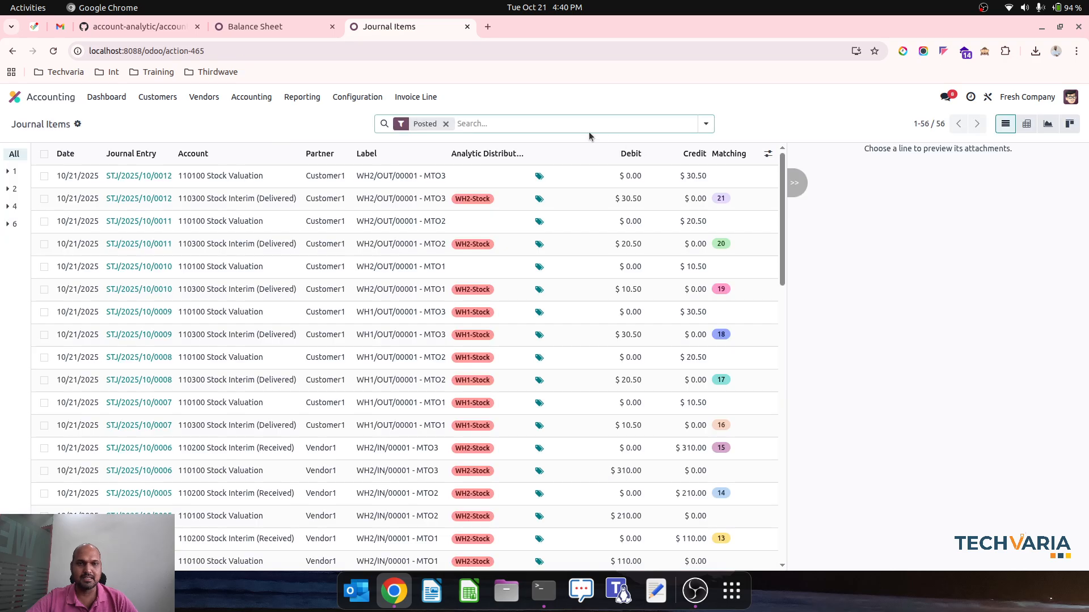
type("WH1")
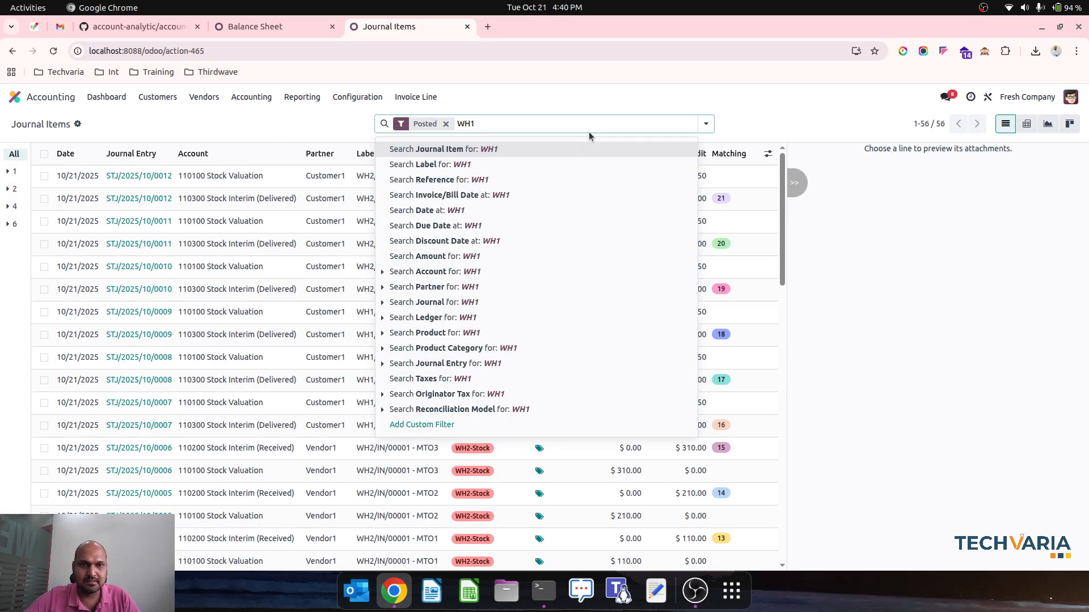
key("Return")
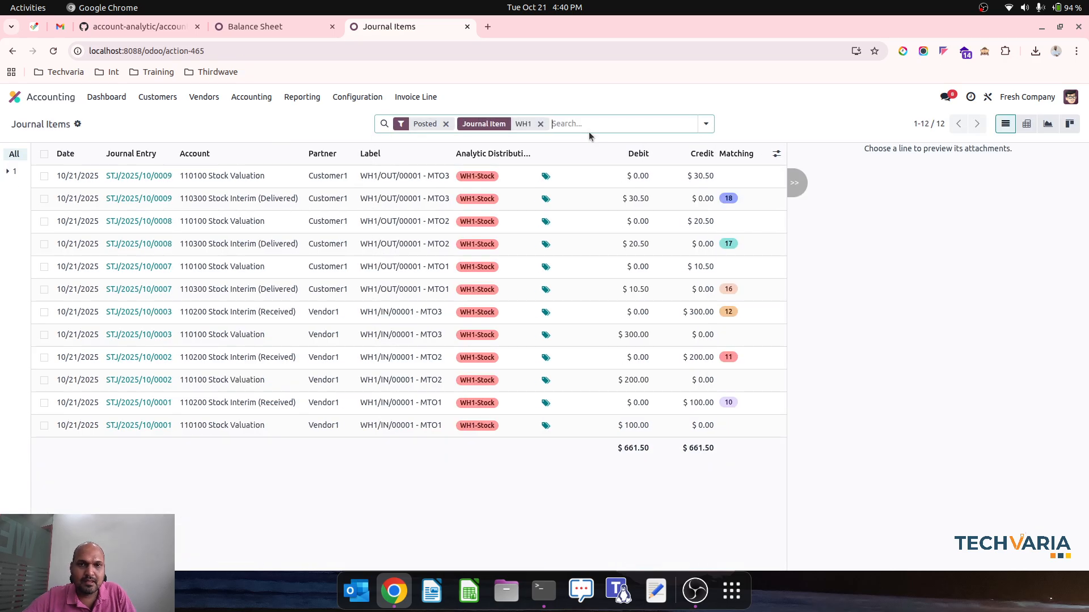
Clear the Posted and WH1 filters, then search the journal item labels for WH1
left_click(446, 123)
left_click(475, 124)
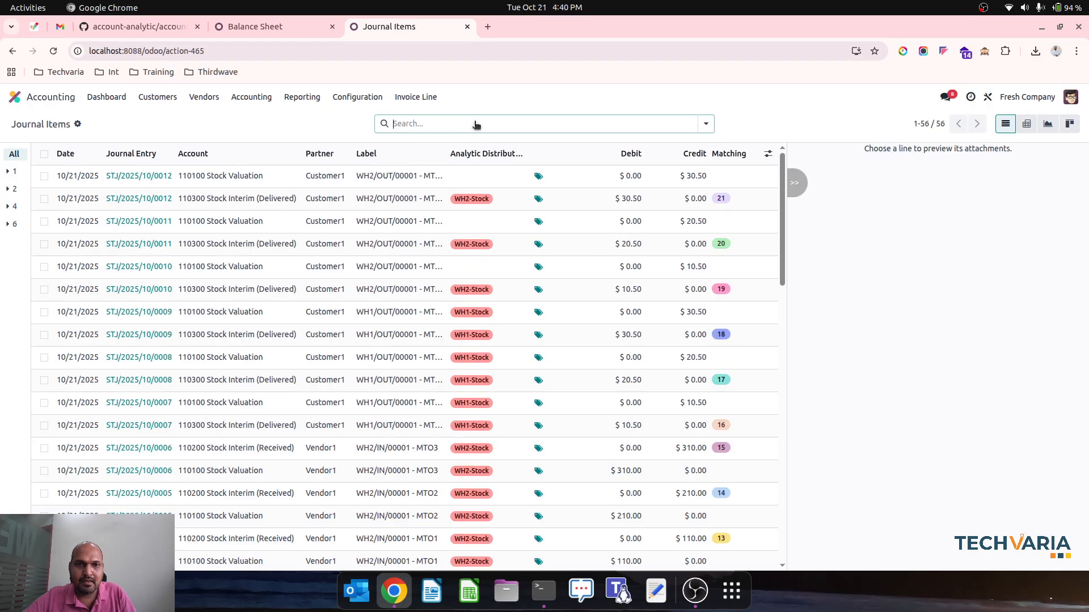
type("WH1")
key("Down")
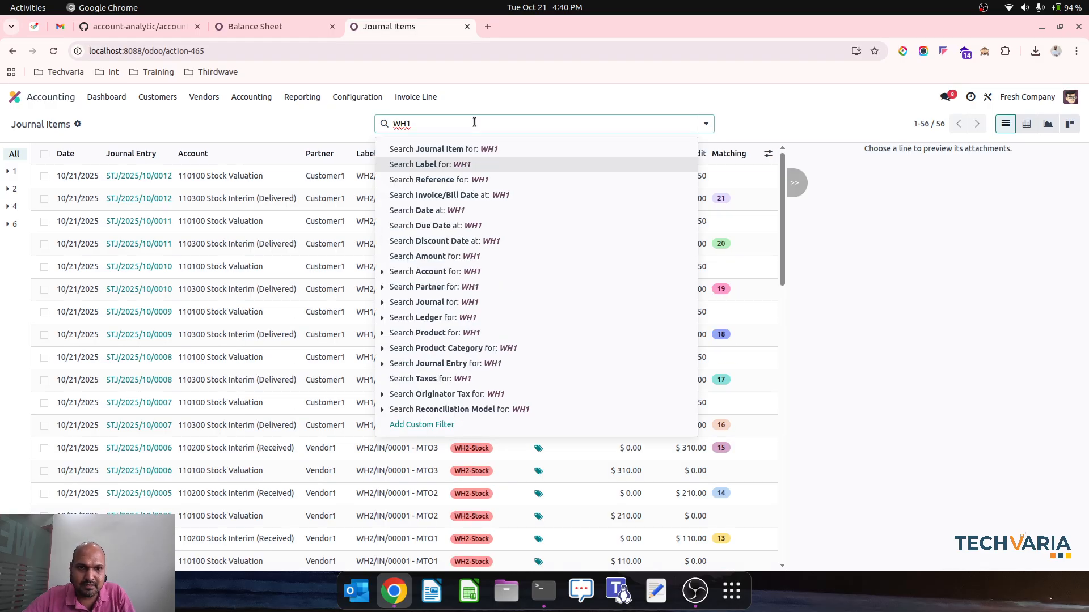
key("Return")
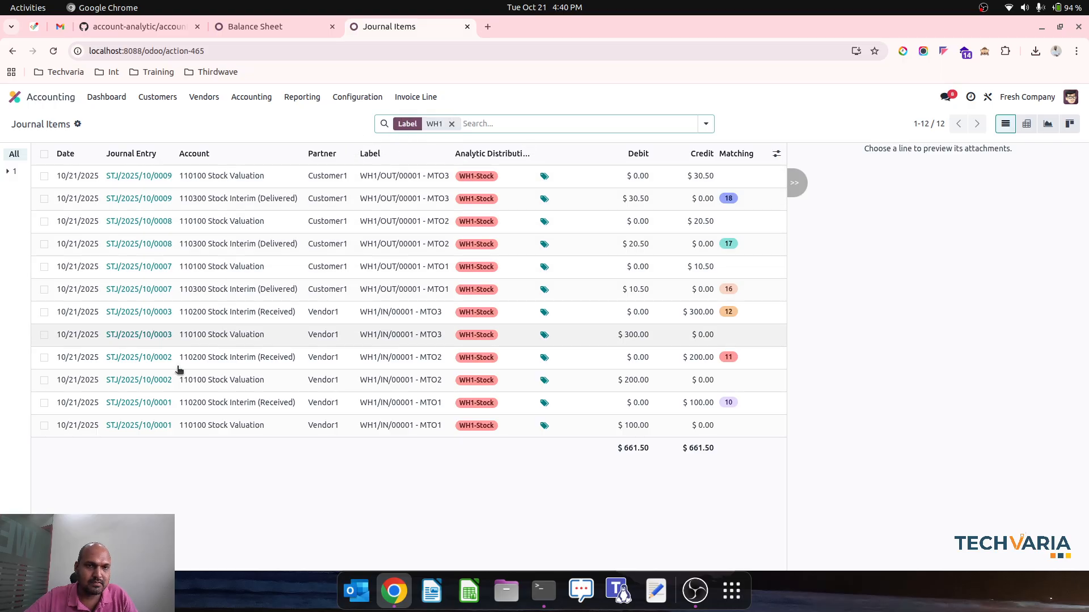
Replace the label search with WH2 and sort the journal items by Analytic Distribution
left_click(451, 124)
type("WH2")
key("Down")
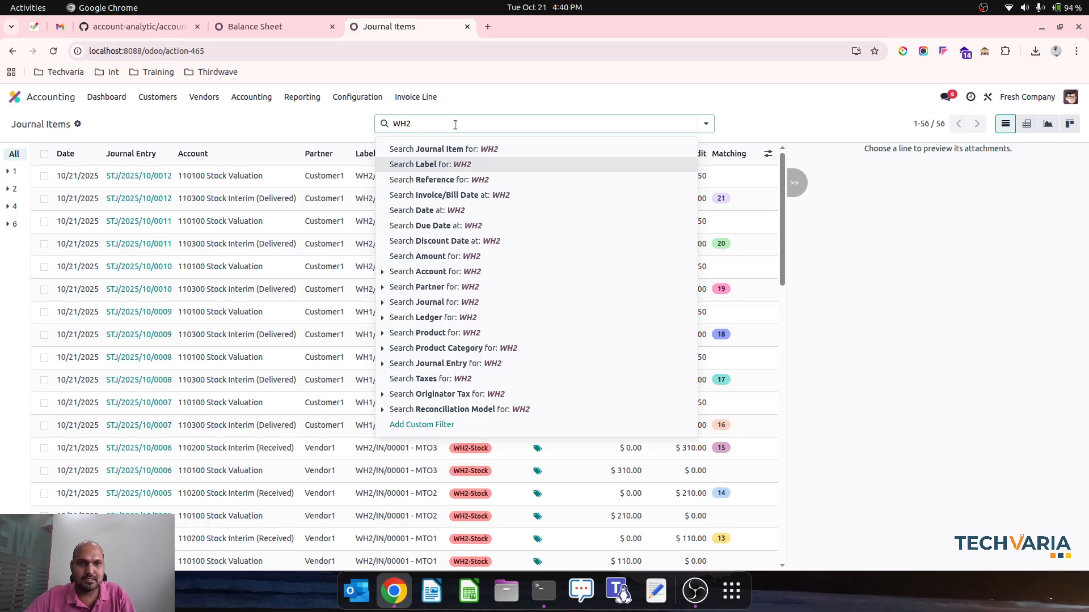
key("Return")
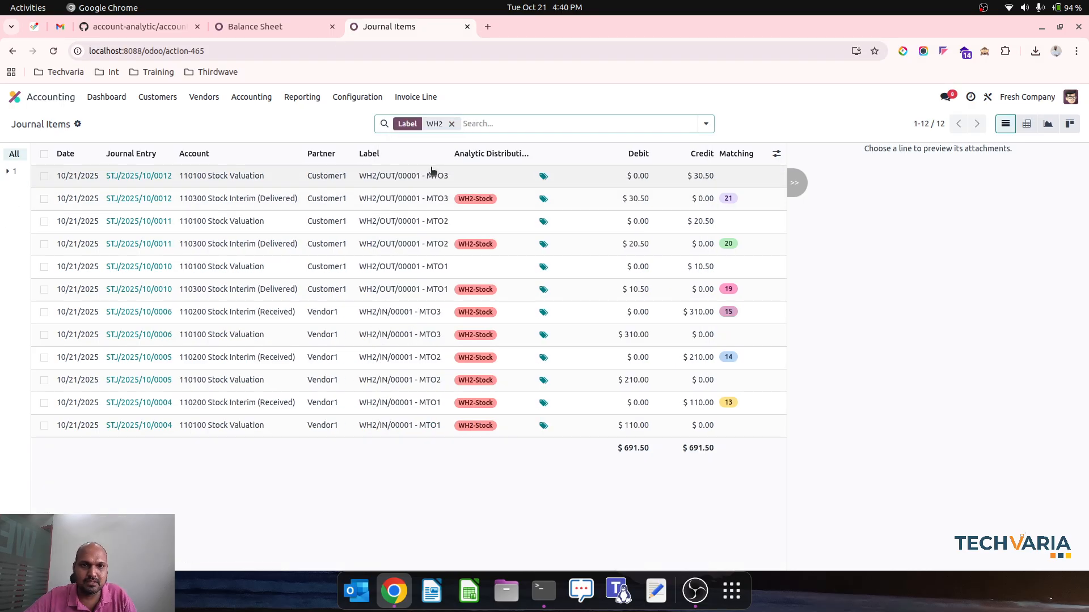
left_click(503, 154)
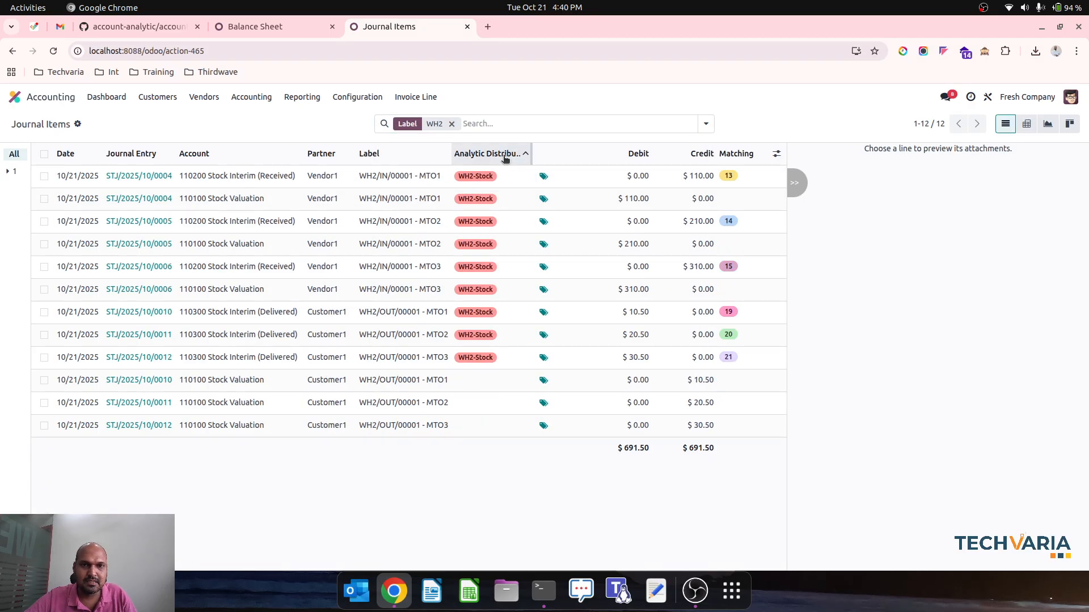
Set the analytic distribution of the three WH2/OUT/00001 Stock Valuation items for MTO1, MTO2 and MTO3 to WH2-Stock at 100%
left_click(45, 380)
left_click(44, 403)
left_click(45, 425)
left_click(486, 388)
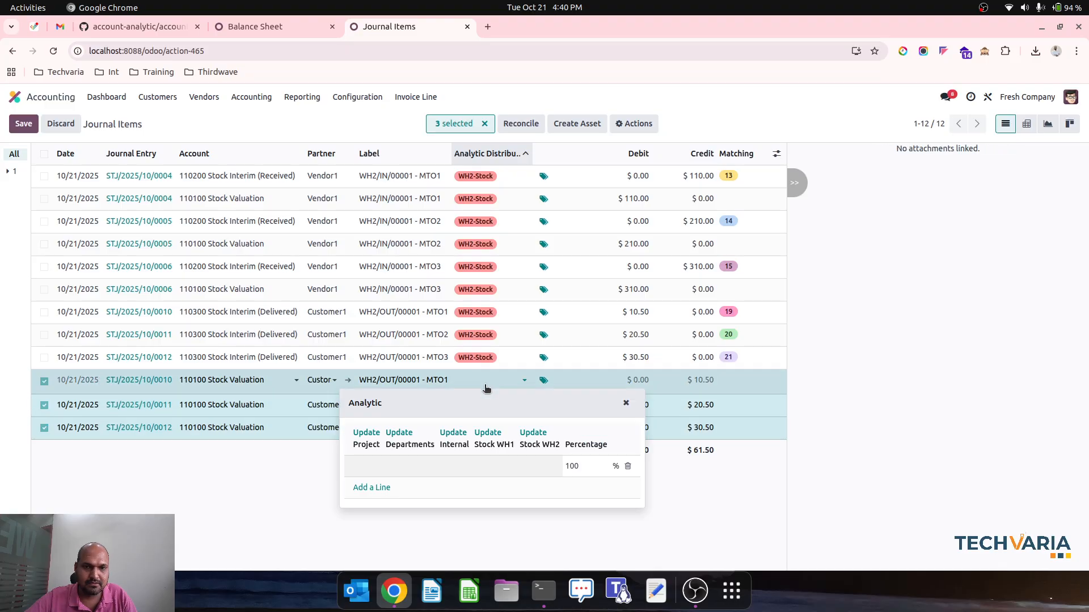
left_click(545, 433)
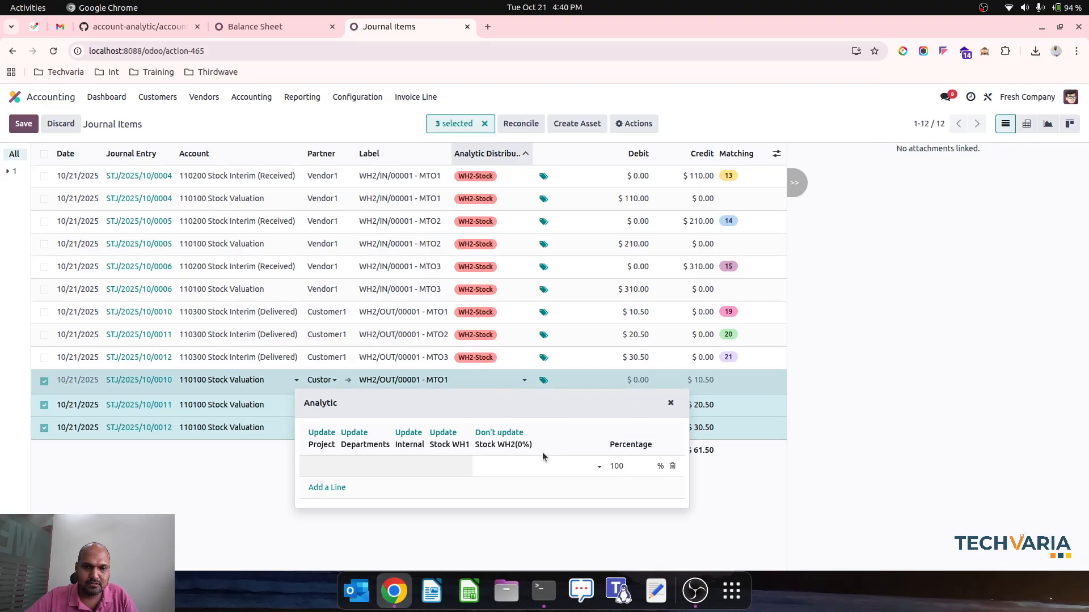
left_click(536, 470)
left_click(527, 486)
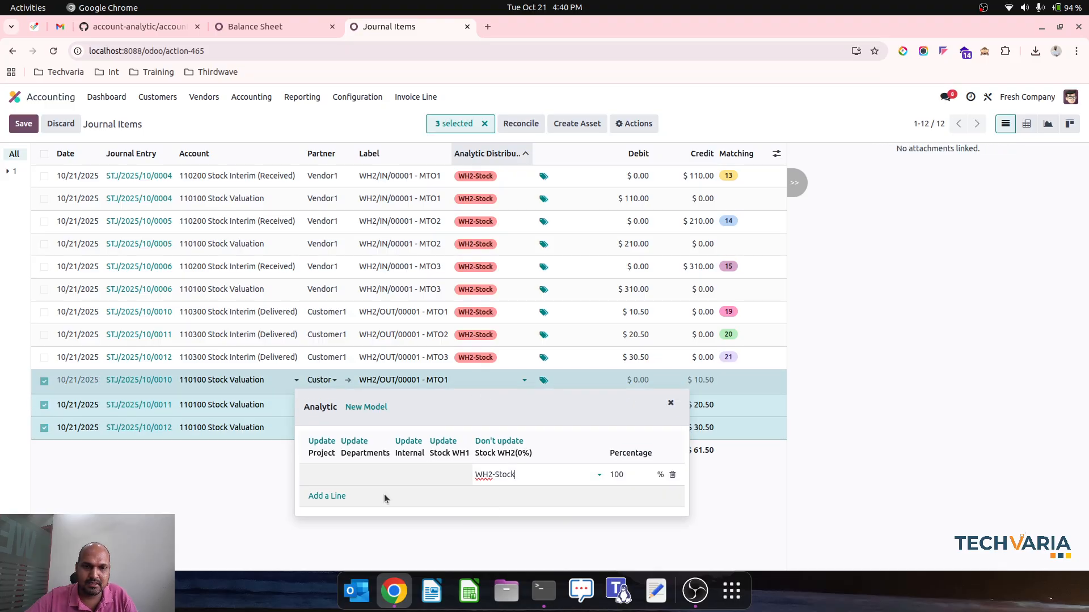
left_click(408, 547)
left_click(390, 376)
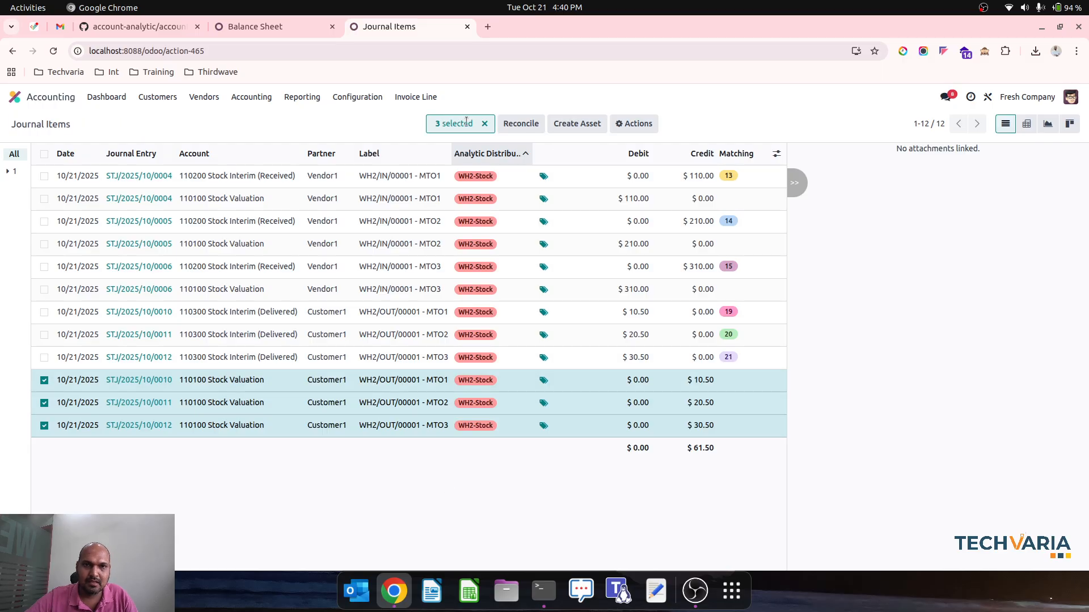
Clear the selection and search, group the journal items by account, and expand the Stock Interim (Delivered) and Stock Interim (Received) groups
left_click(484, 124)
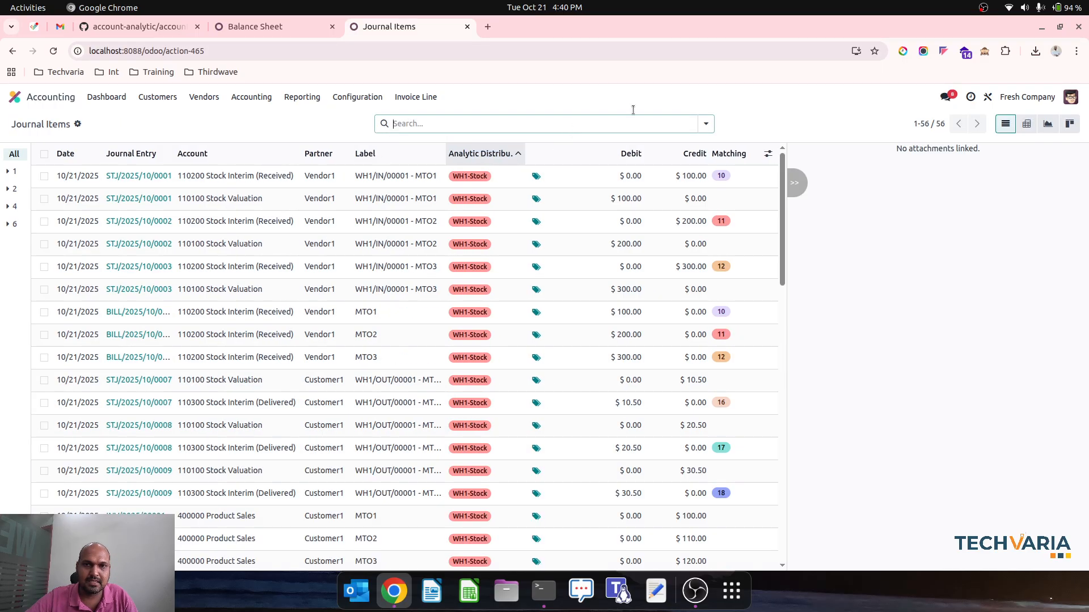
left_click(706, 123)
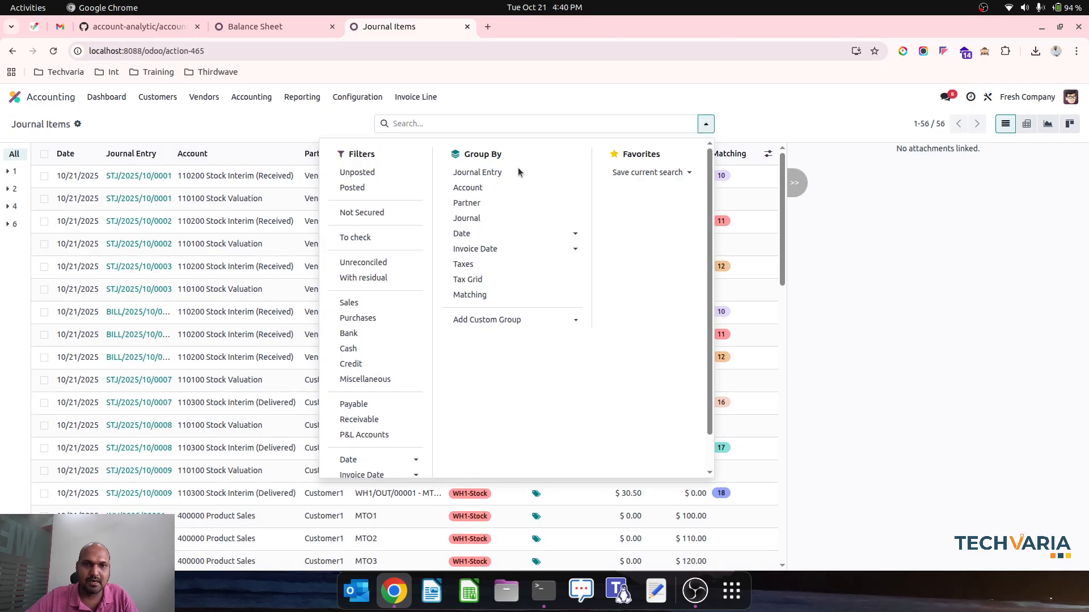
left_click(498, 192)
left_click(515, 93)
left_click(175, 210)
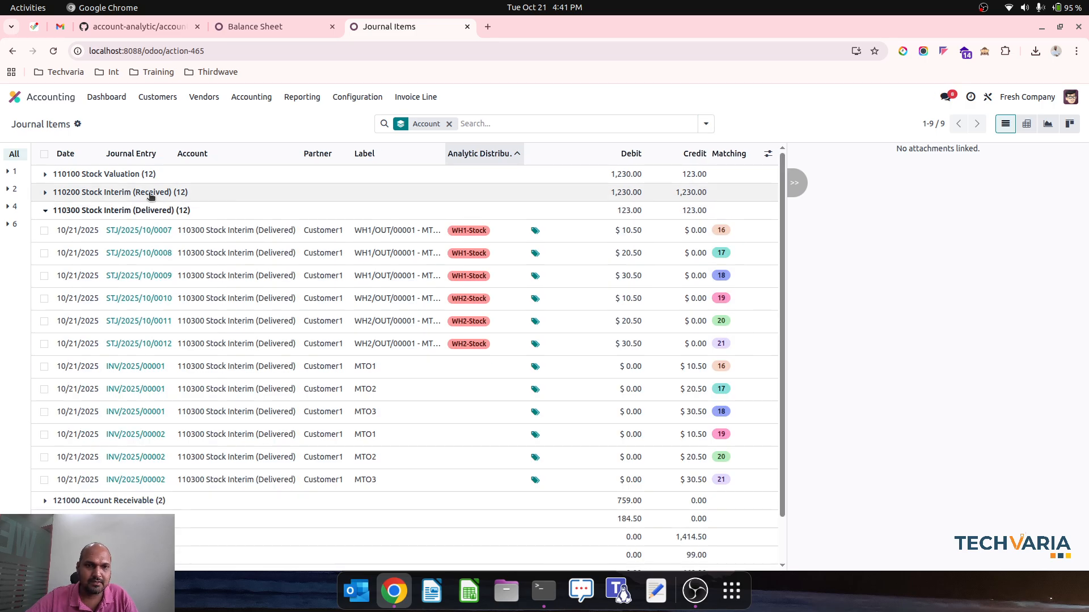
left_click(150, 196)
scroll(401, 352, "down", 3)
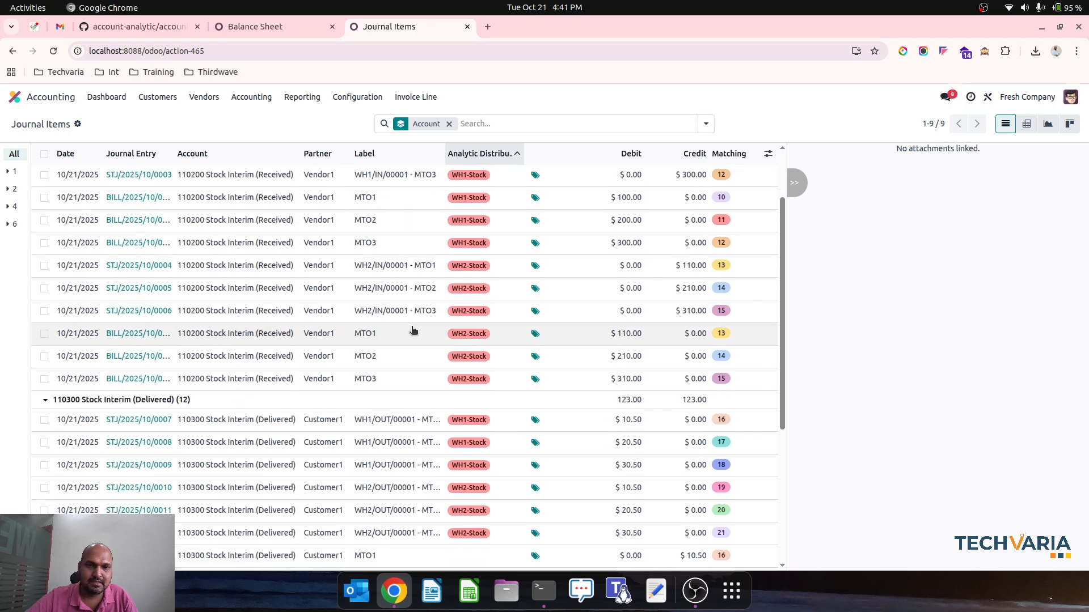
scroll(439, 335, "up", 3)
scroll(439, 334, "down", 5)
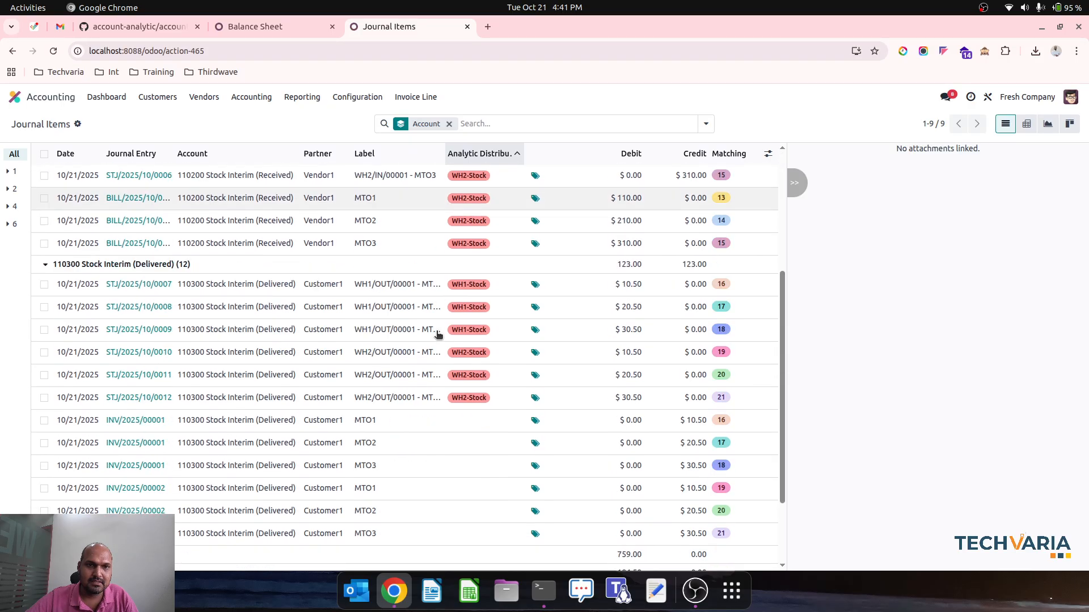
scroll(438, 334, "down", 4)
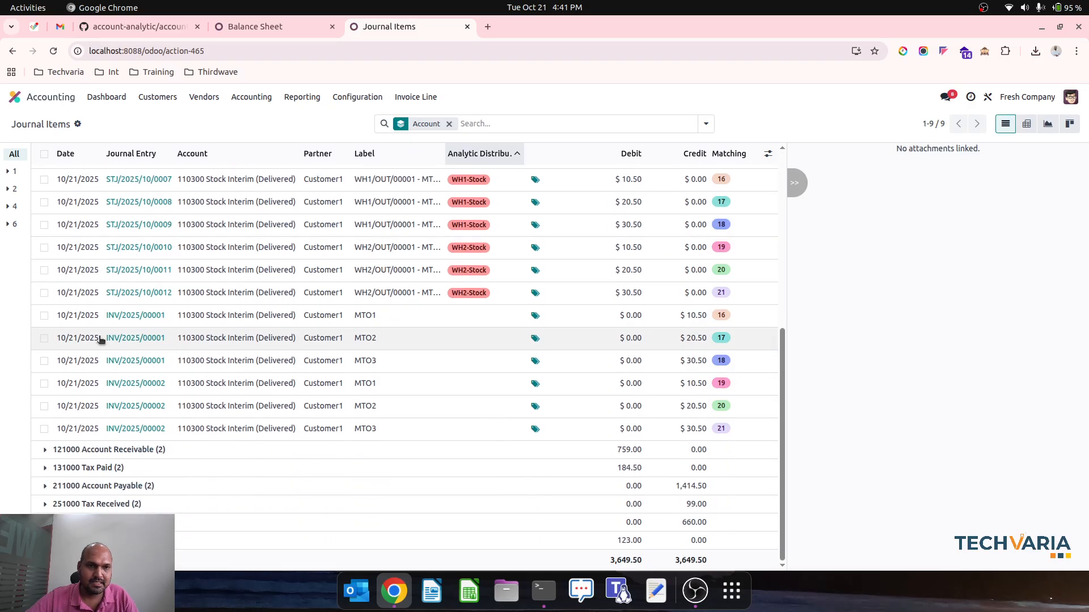
Set the analytic distribution of the first customer invoice's three Stock Interim (Delivered) items to WH1-Stock at 100%
left_click(44, 316)
left_click(44, 338)
left_click(43, 361)
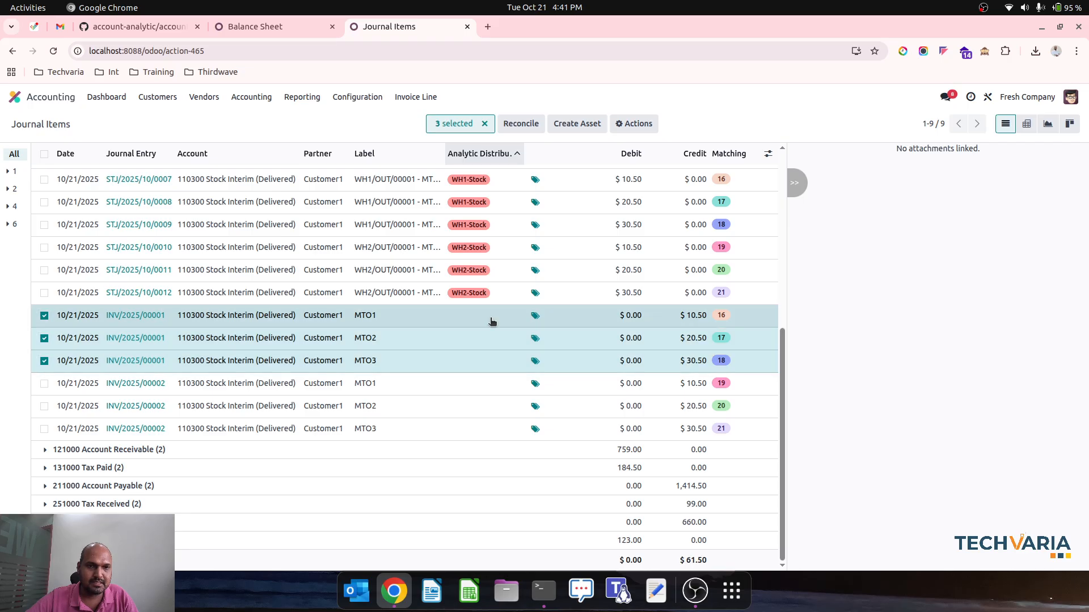
left_click(478, 319)
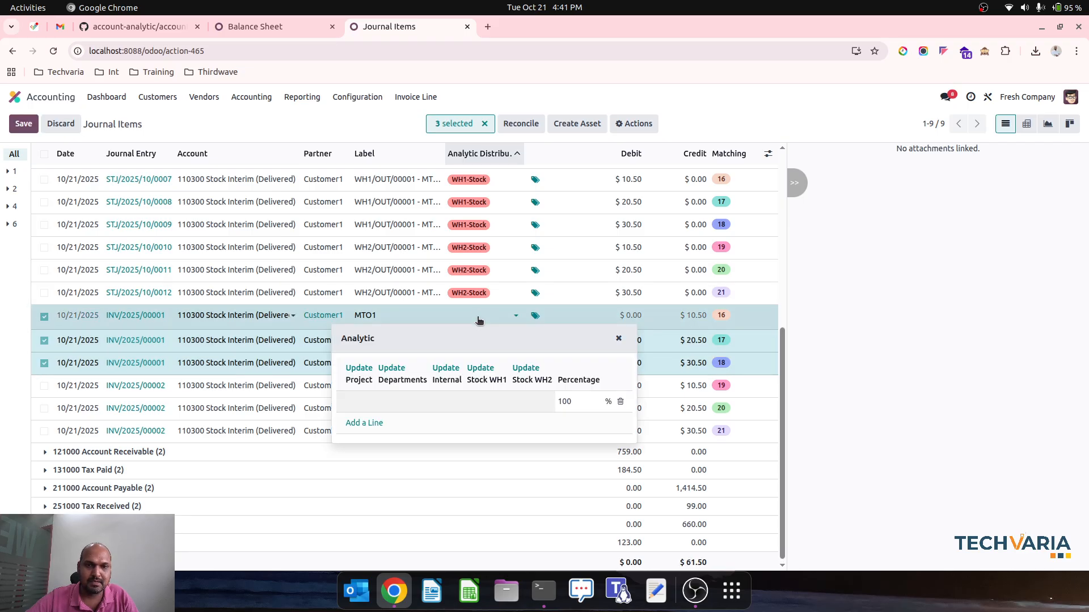
left_click(483, 369)
left_click(498, 403)
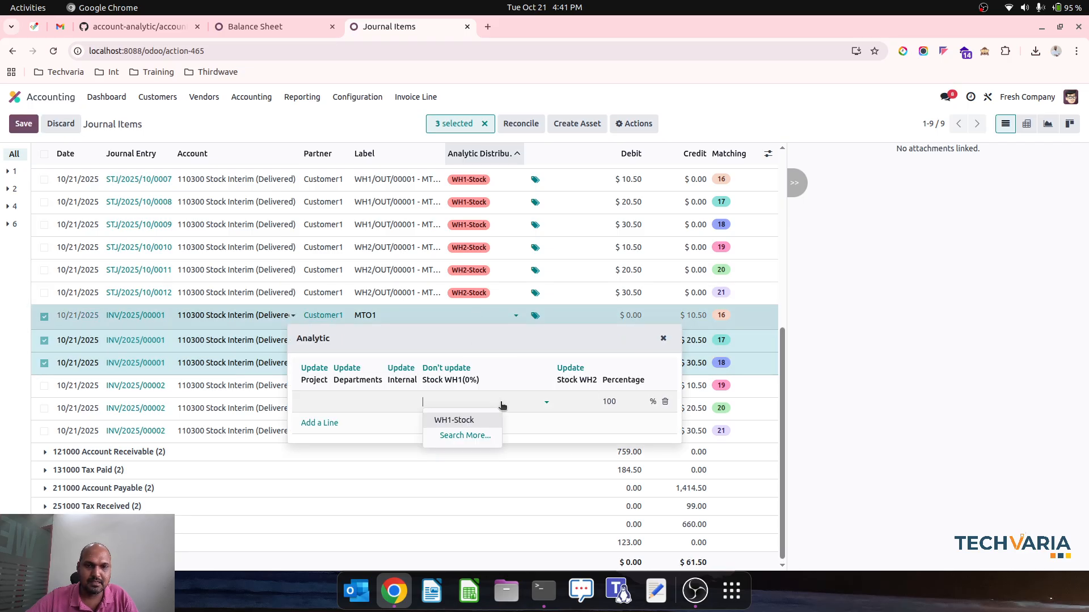
left_click(478, 425)
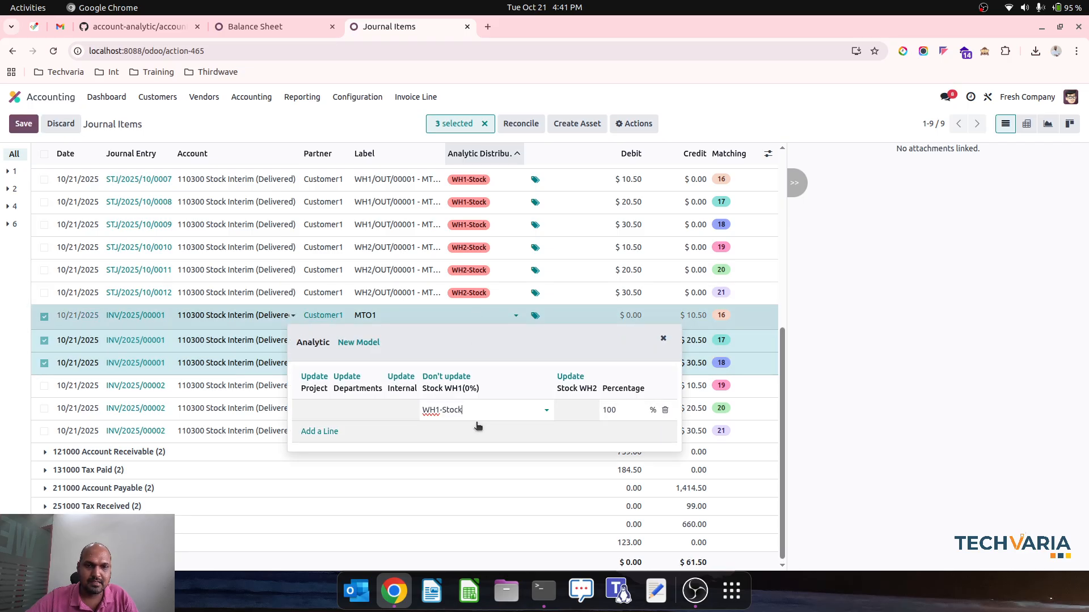
left_click(376, 117)
left_click(389, 377)
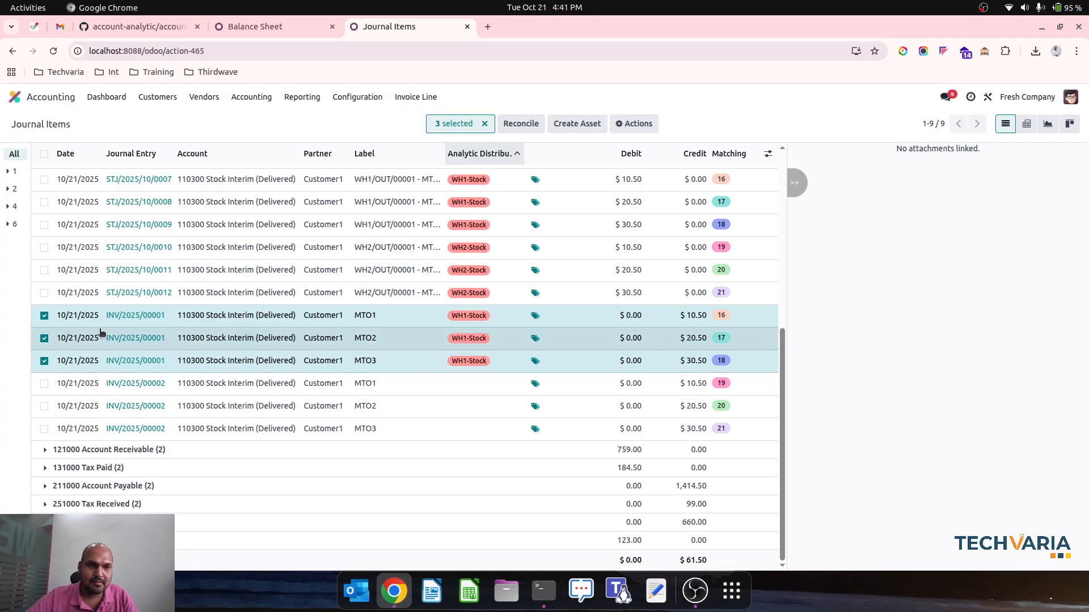
Set the analytic distribution of the second customer invoice's three Stock Interim (Delivered) items to WH2-Stock at 100% and clear the selection
left_click(44, 316)
left_click(44, 338)
left_click(43, 360)
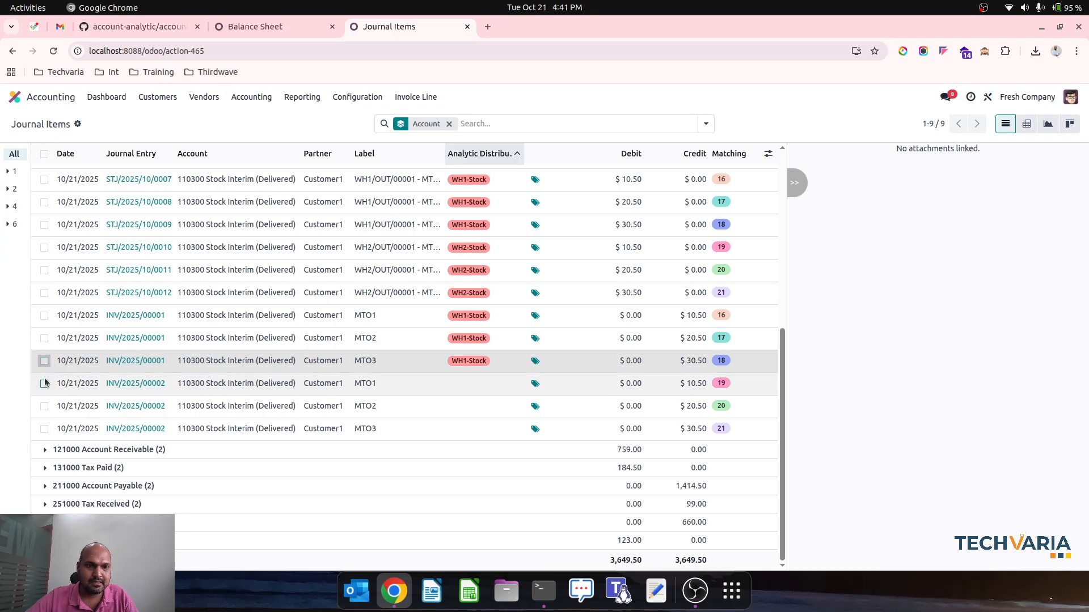
left_click(44, 383)
left_click(43, 406)
left_click(44, 430)
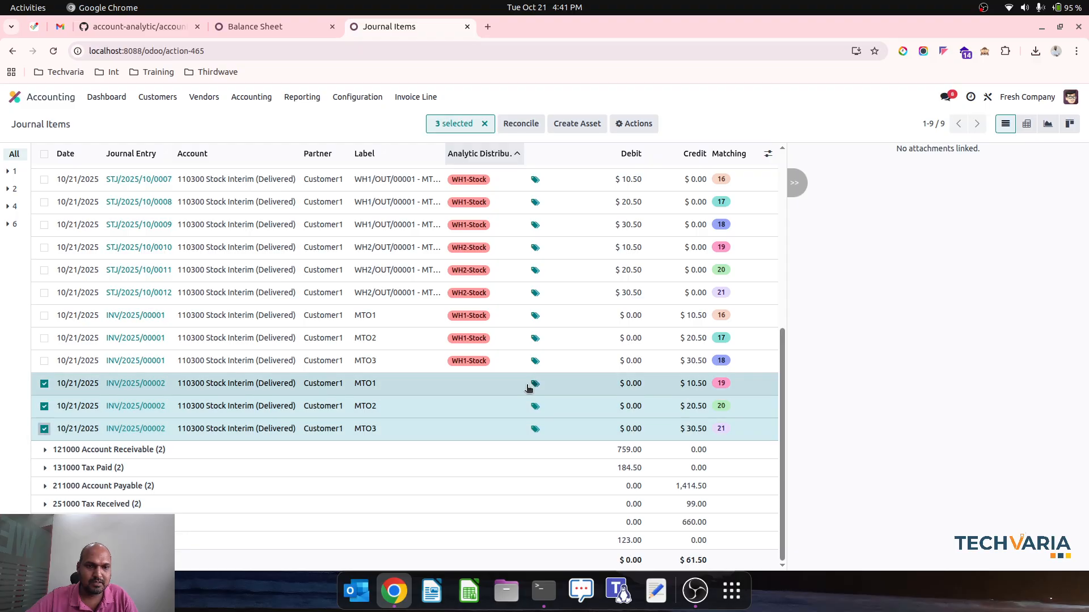
left_click(474, 383)
left_click(525, 437)
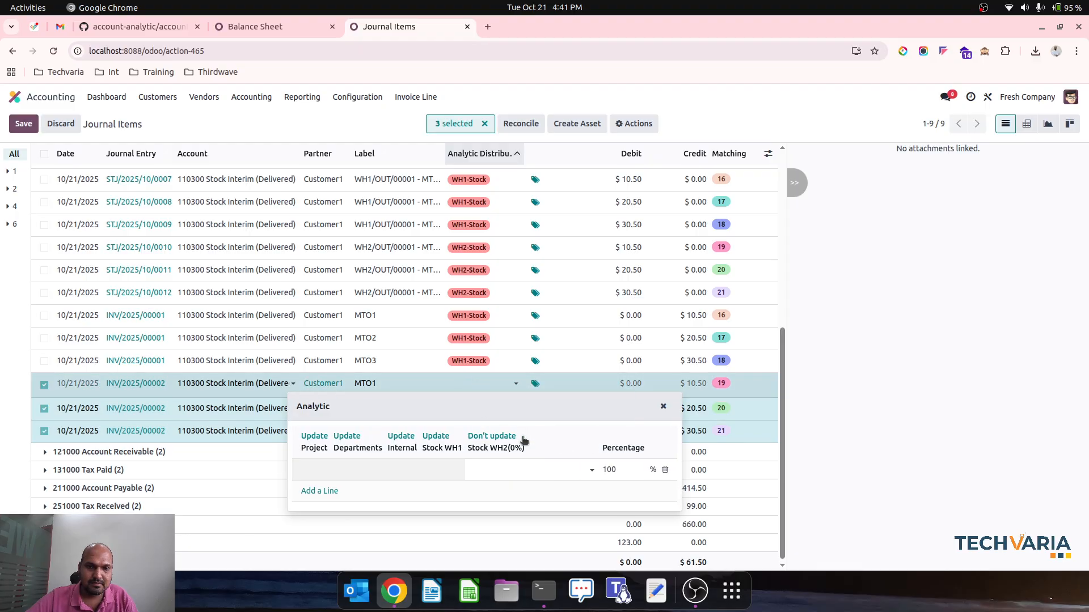
left_click(509, 468)
left_click(499, 488)
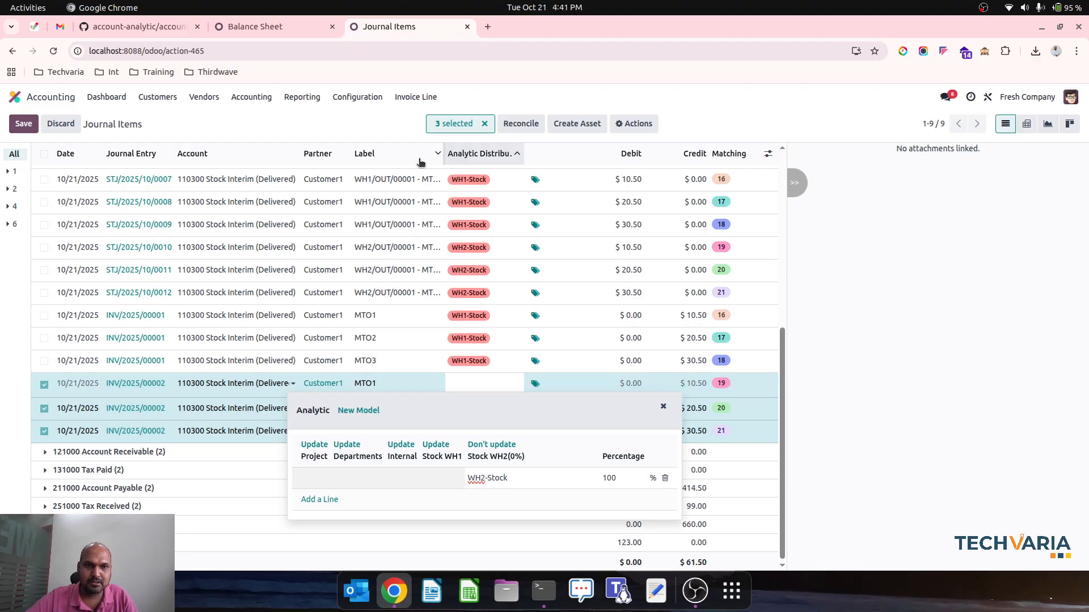
left_click(369, 127)
left_click(390, 377)
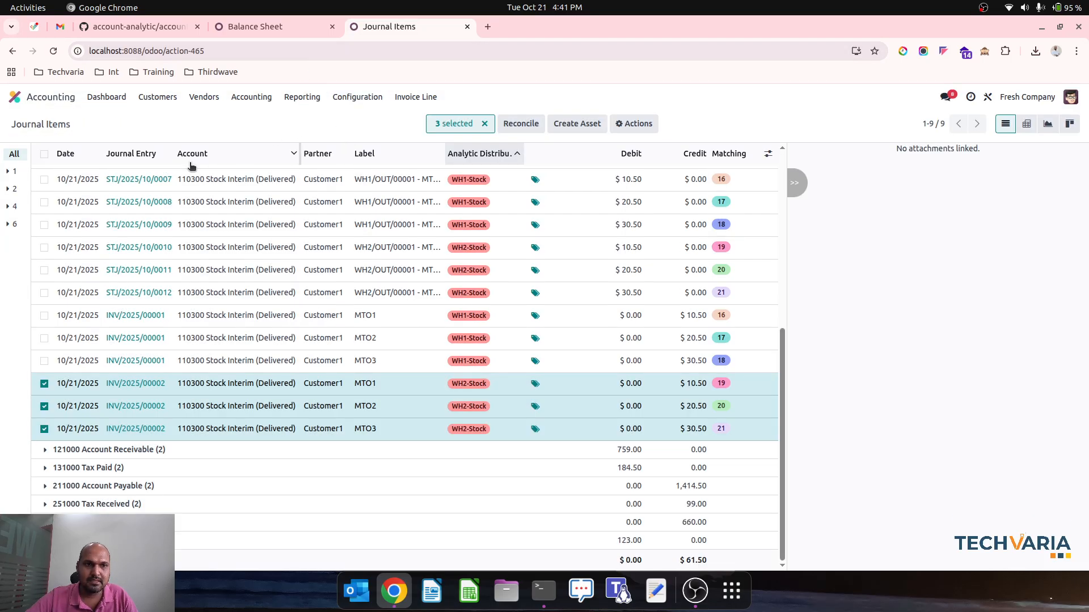
left_click(43, 153)
left_click(43, 153)
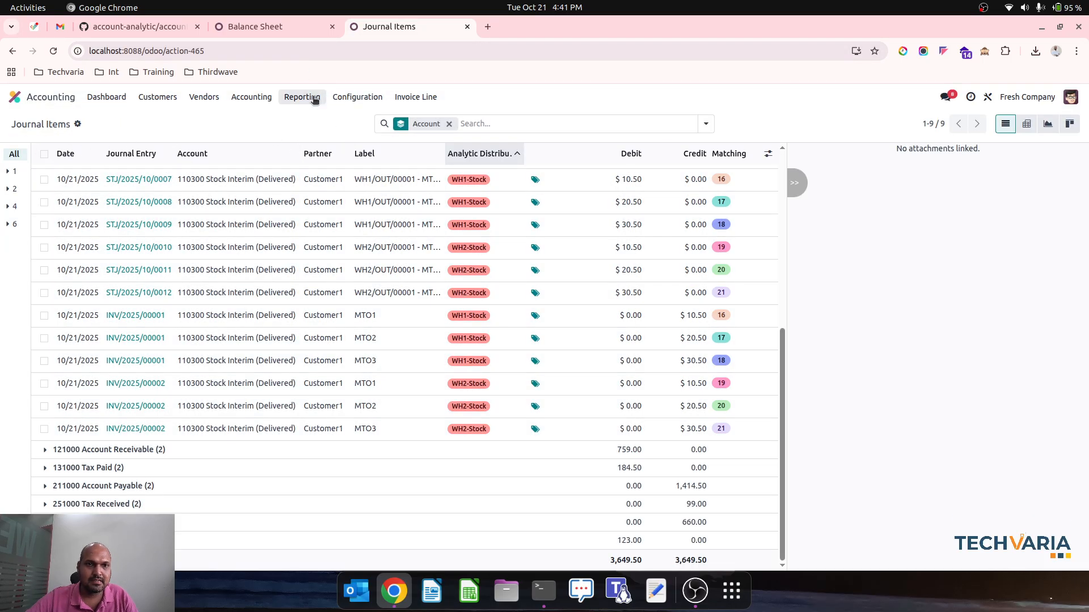
Inspect the journal items behind the Balance Sheet's total 110100 Stock Valuation balance, and return to the grouped Journal Items list
left_click(315, 100)
left_click(287, 25)
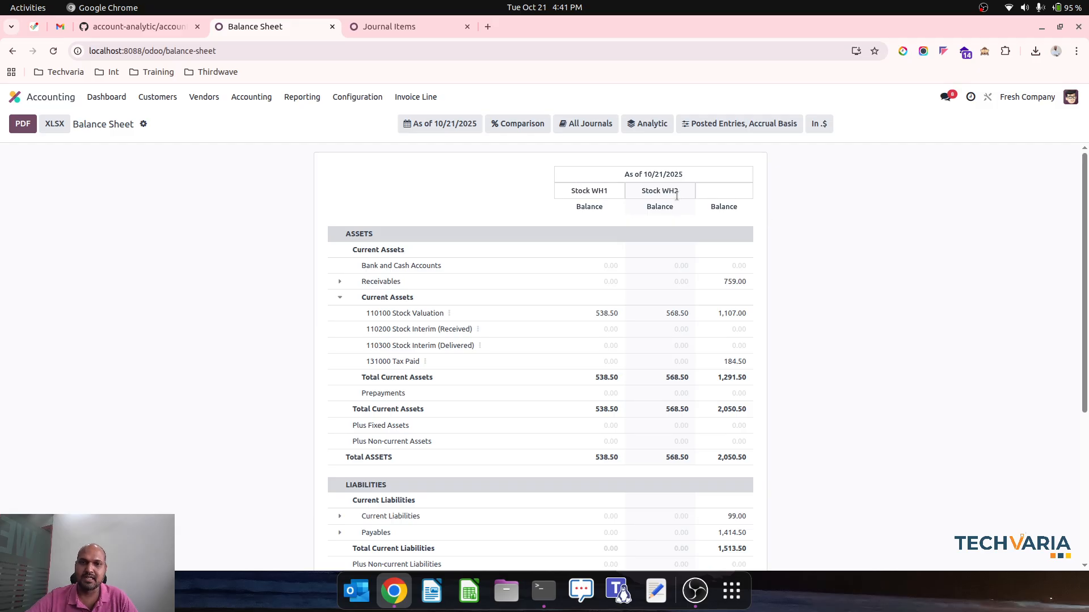
left_click(731, 312)
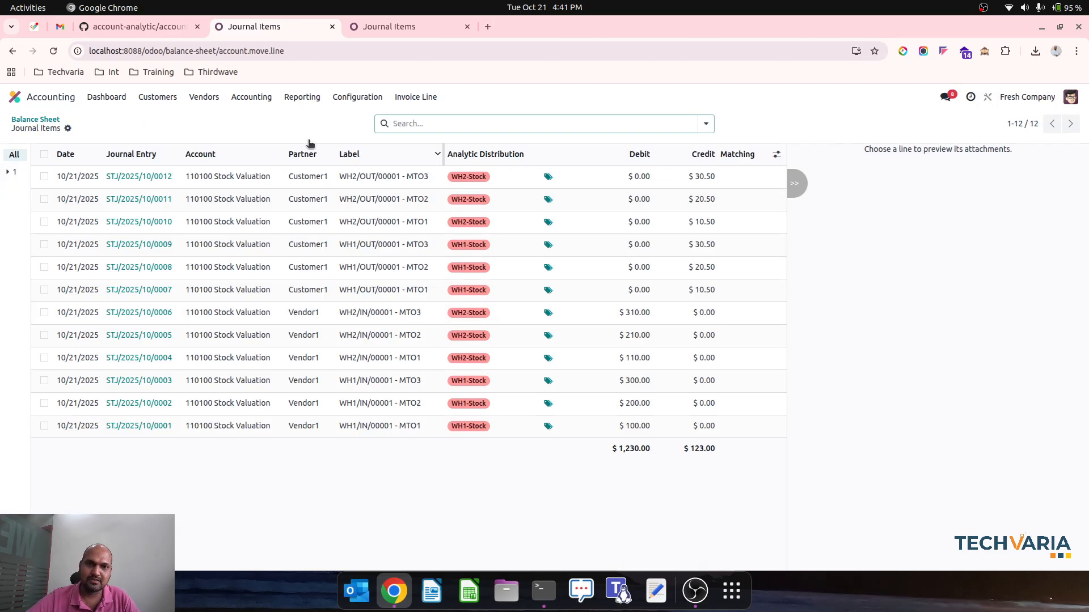
left_click(46, 120)
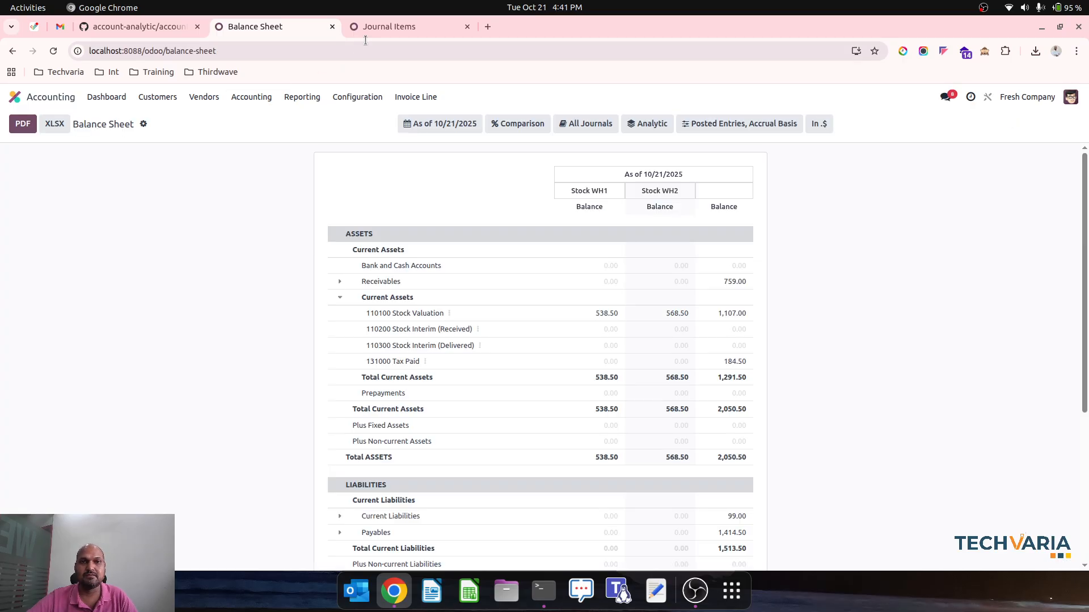
left_click(389, 27)
left_click(267, 118)
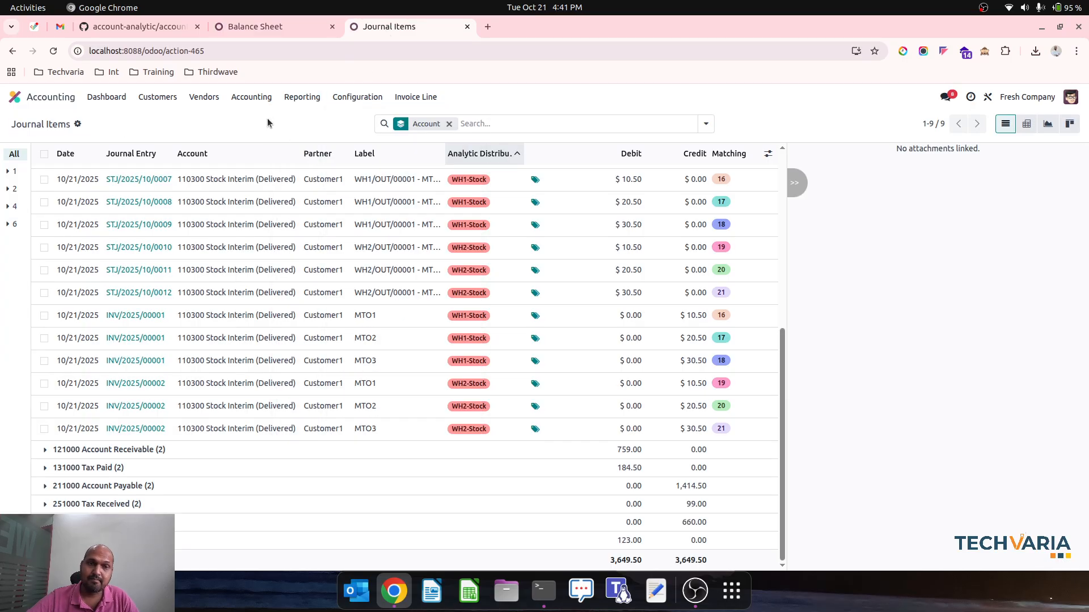
Look through the module list around account_move_update_analytic in the GitHub account-analytic repository, and return to the Odoo Balance Sheet
left_click(144, 31)
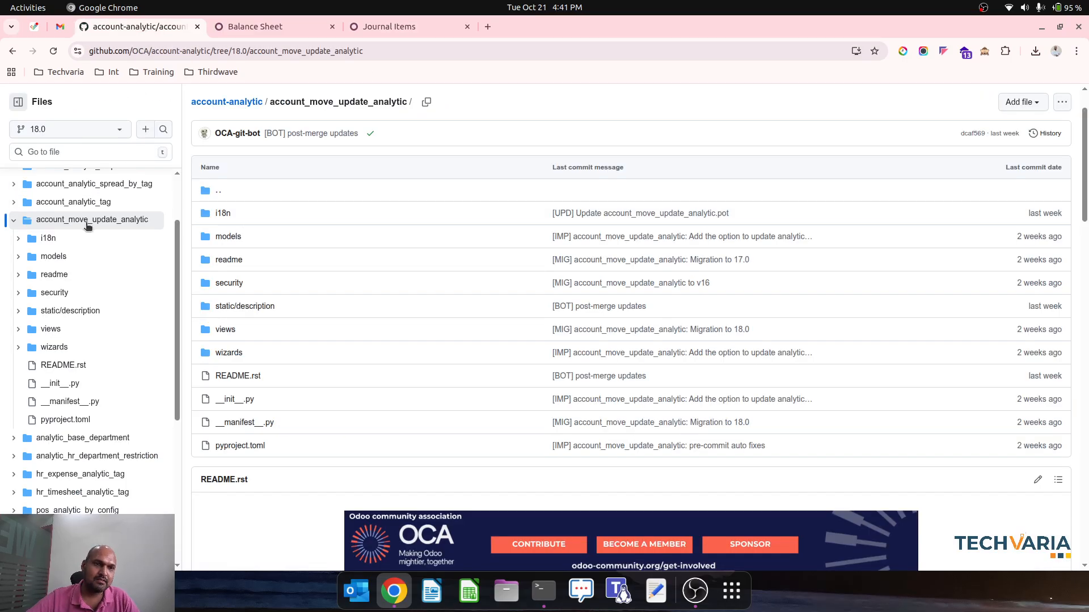
scroll(88, 225, "down", 5)
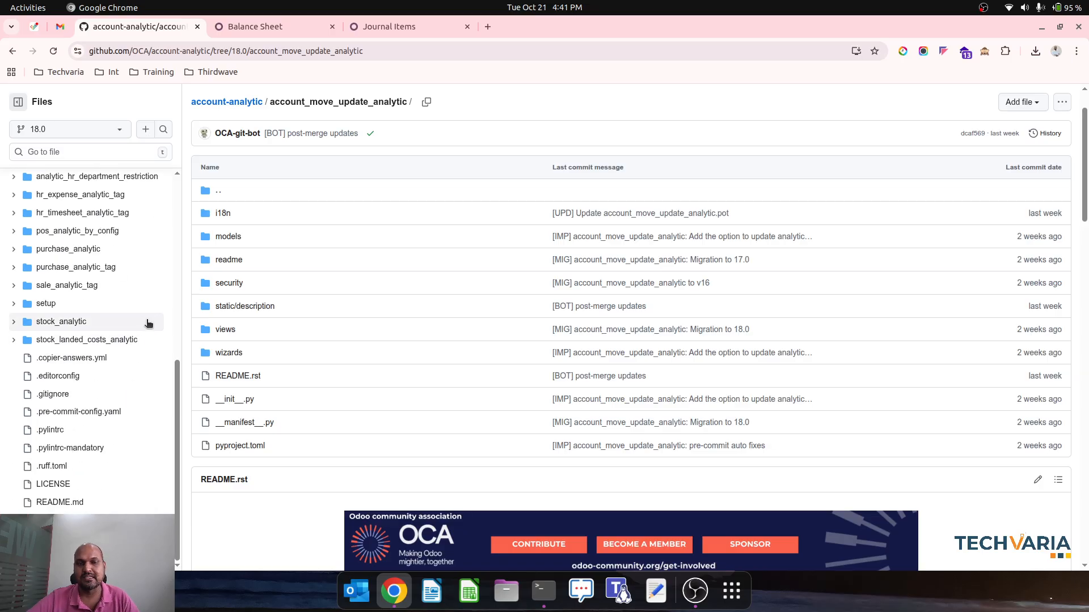
scroll(146, 323, "up", 6)
scroll(488, 245, "up", 2)
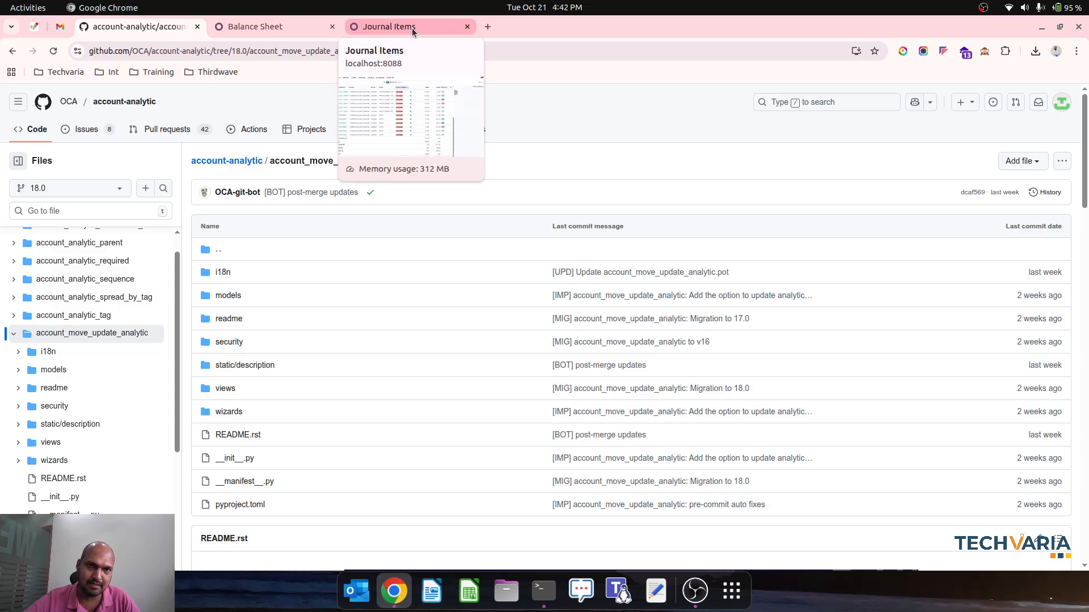
left_click(270, 23)
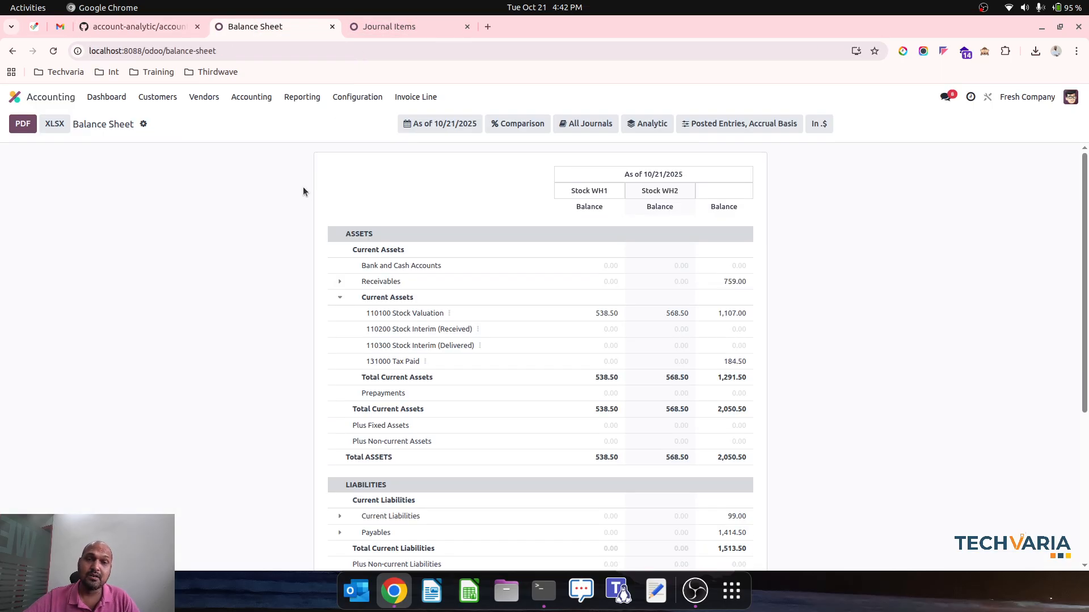